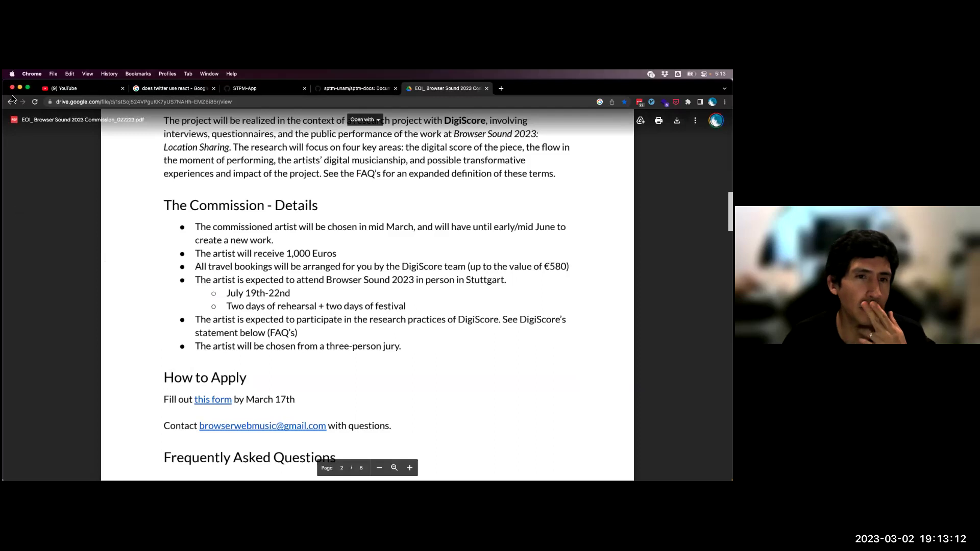
- Return from the commission PDF to the Browser Sound festival home page and copy its web address
left_click(10, 101)
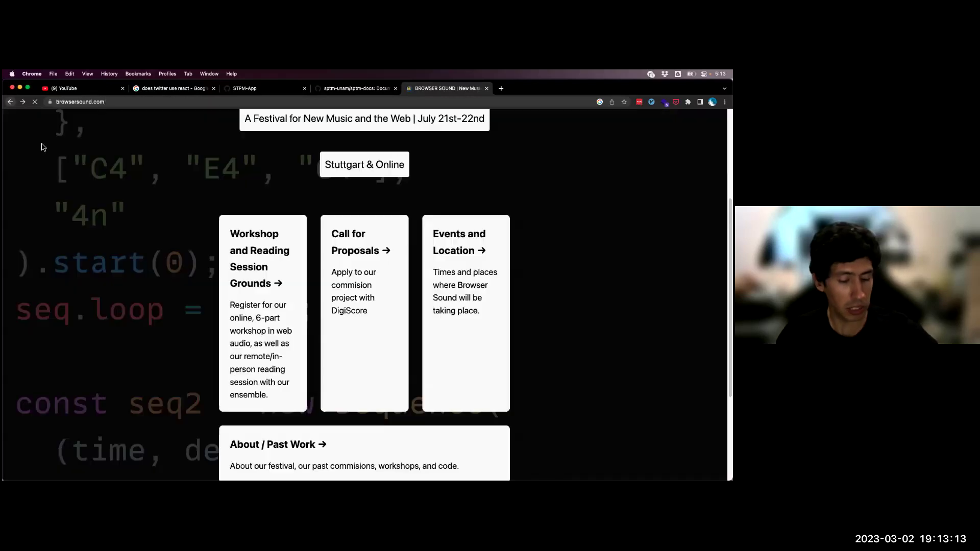
left_click(176, 104)
key("super+c")
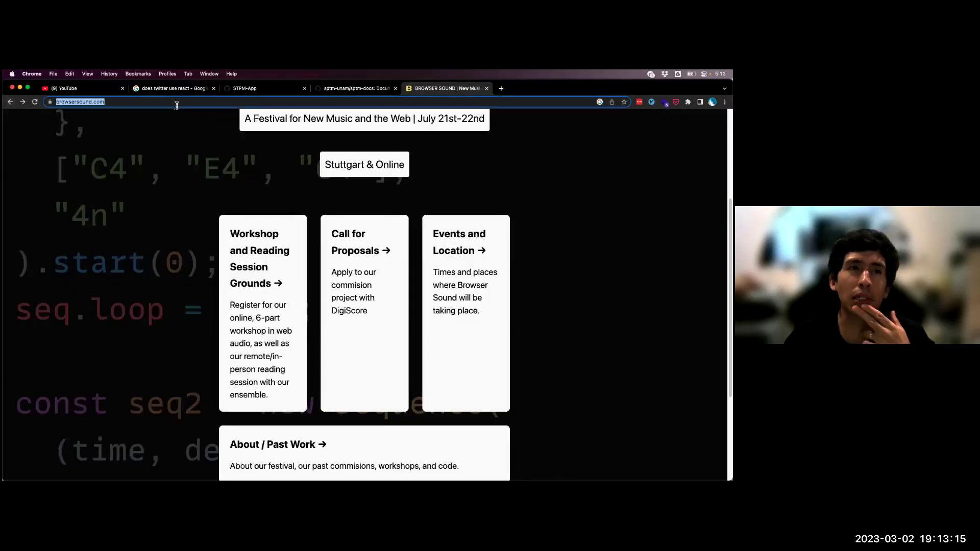
left_click(242, 88)
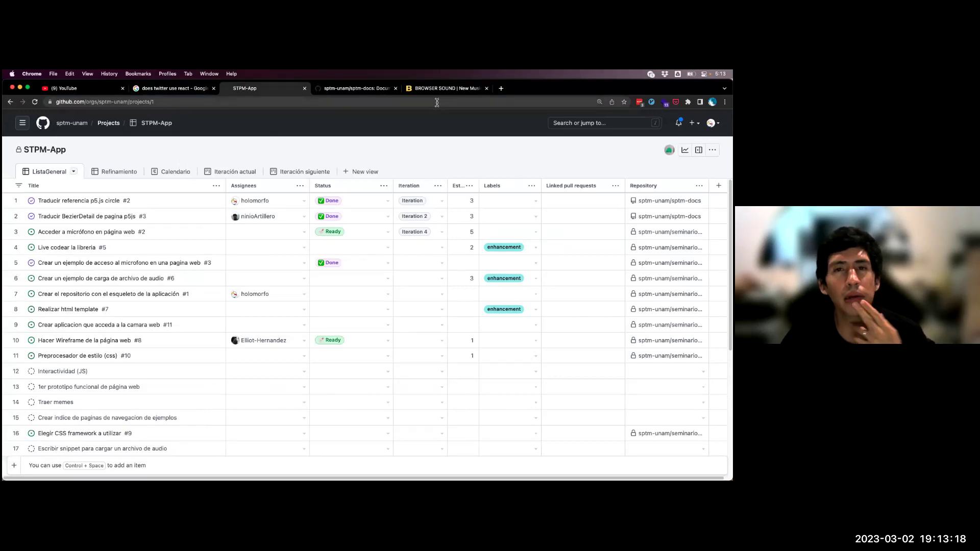
key("ctrl+Tab")
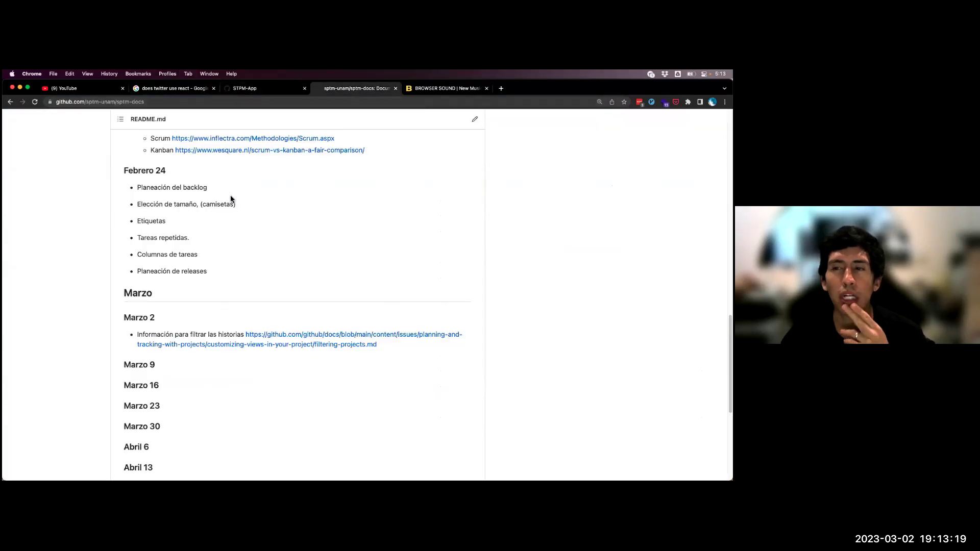
left_click(475, 119)
scroll(158, 364, "down", 10)
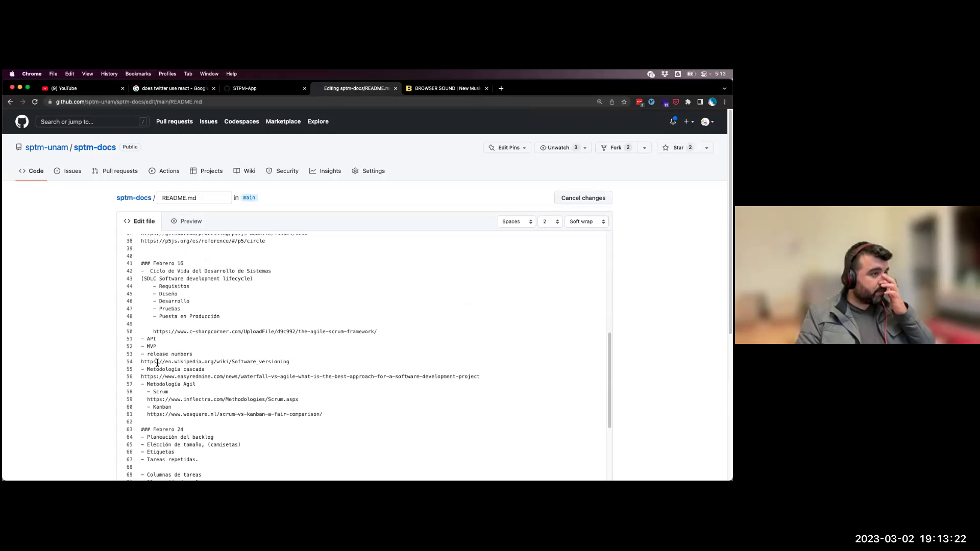
key("Return")
key("Return")
key("Up")
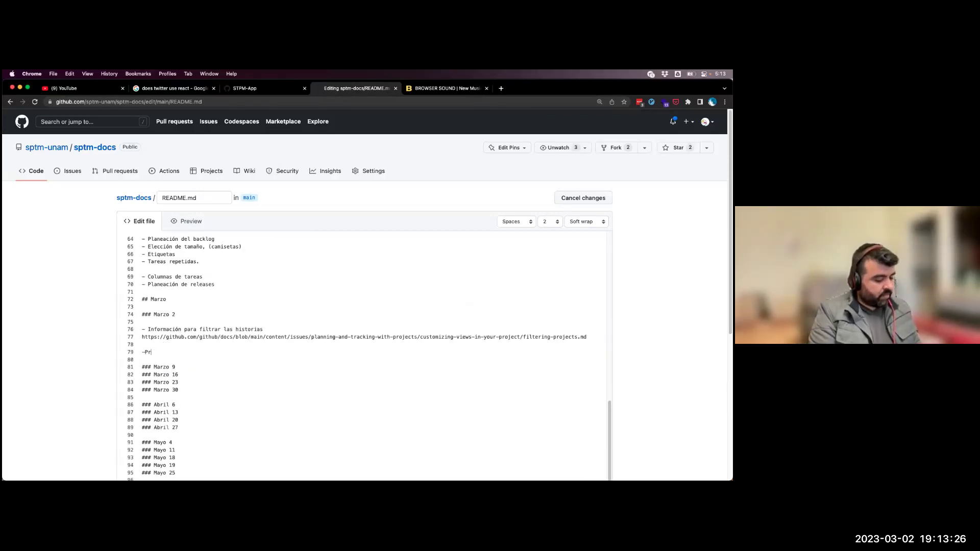
type("-Propuesta para participar")
key("Return")
key("super+v")
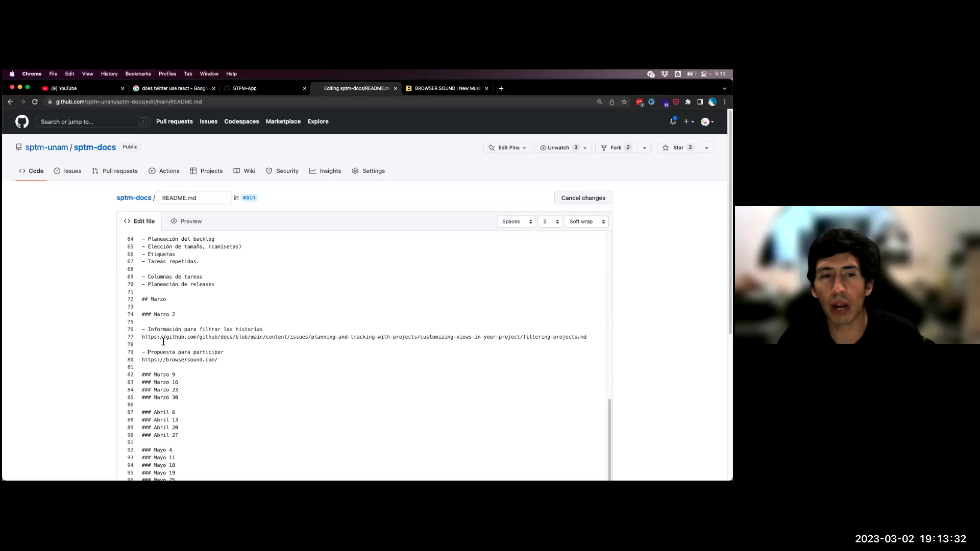
- Append "(Fecha limite 19 marzo)" to the "Propuesta para participar" line in the README
left_click(249, 351)
type("(Fecha limite 1")
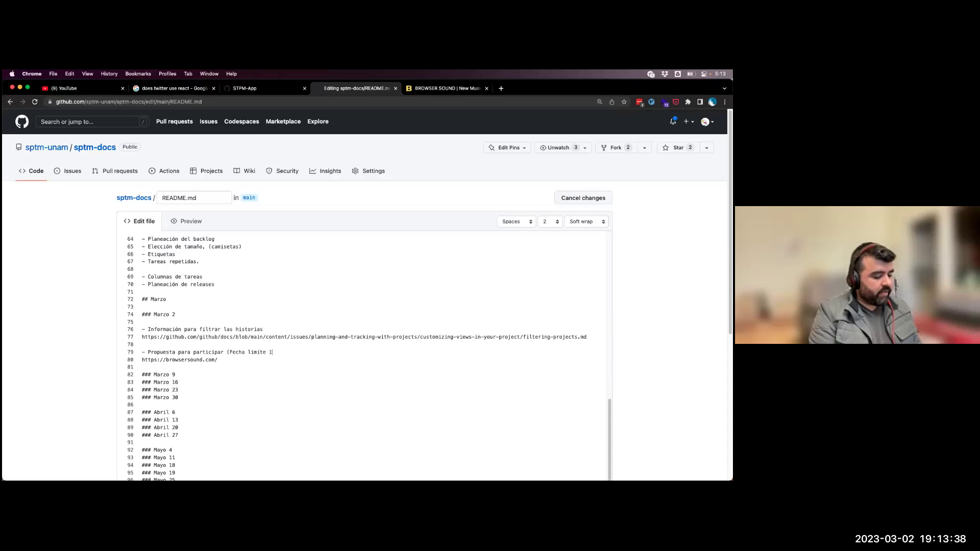
left_click(447, 89)
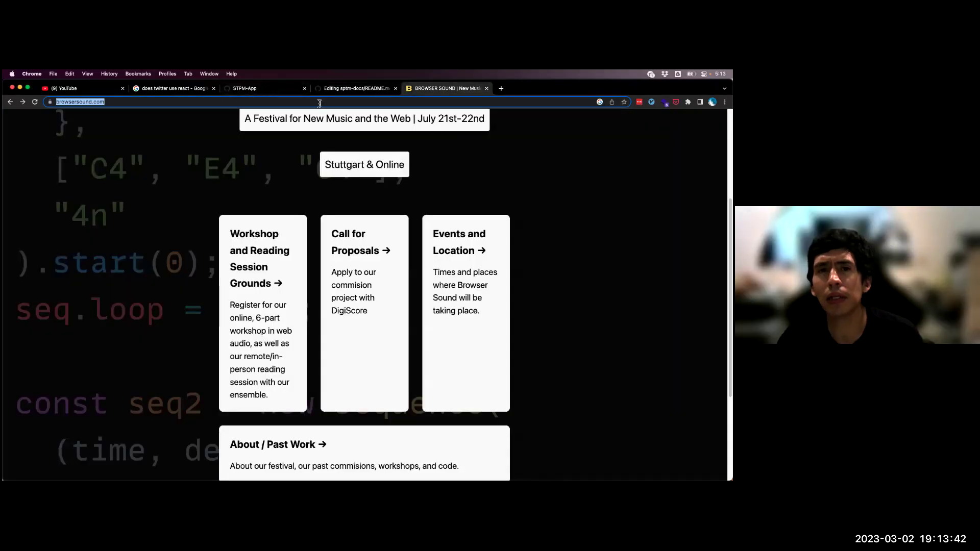
key("ctrl+Tab")
key("ctrl+shift+Tab")
key("ctrl+shift+Tab")
key("Return")
key("super+v")
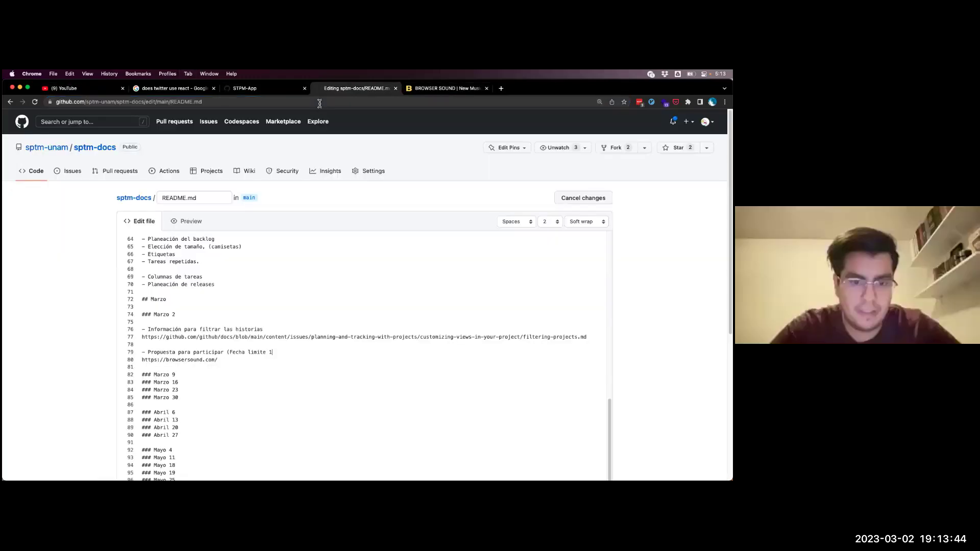
type("9 marzo")
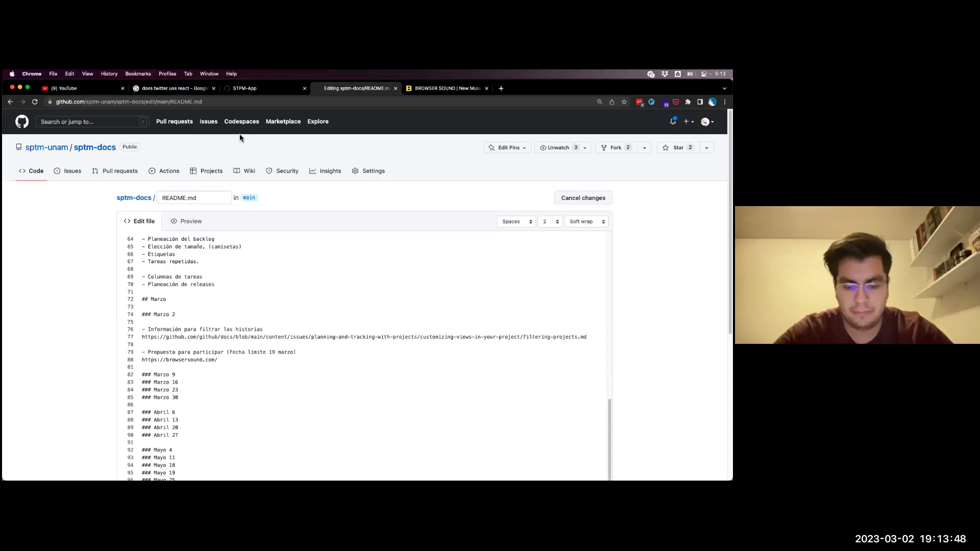
- Close the YouTube and Google search pages and go back over the Marzo entries in the README
left_click(97, 88)
left_click(124, 88)
left_click(269, 337)
scroll(240, 356, "down", 1)
scroll(218, 343, "up", 2)
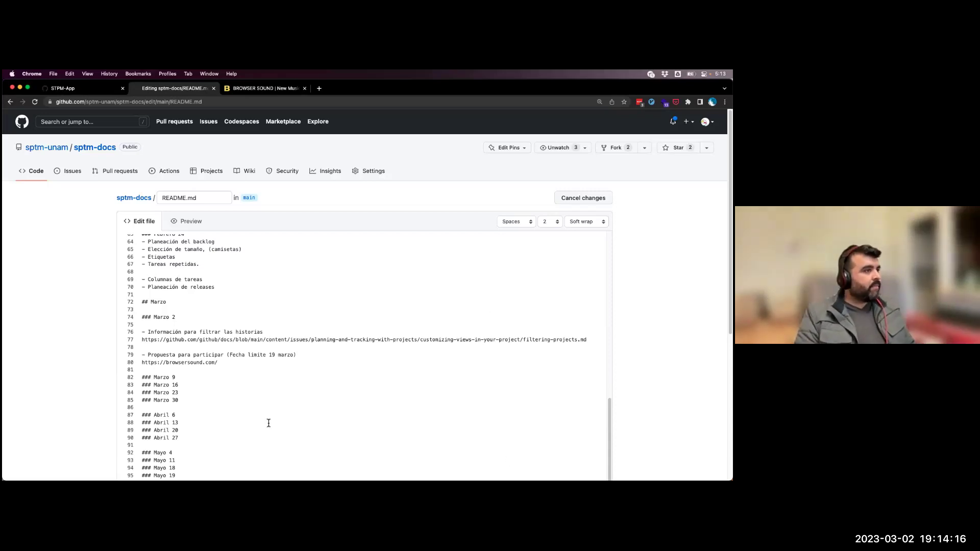
- From the STPM-App project, open the sptm-unam organization page separately and switch to it
left_click(65, 89)
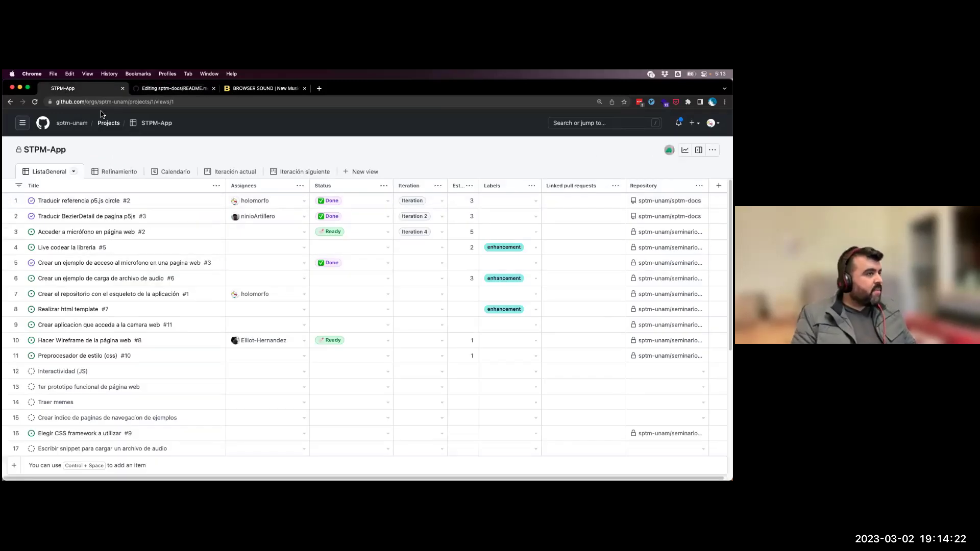
right_click(72, 124)
left_click(132, 128)
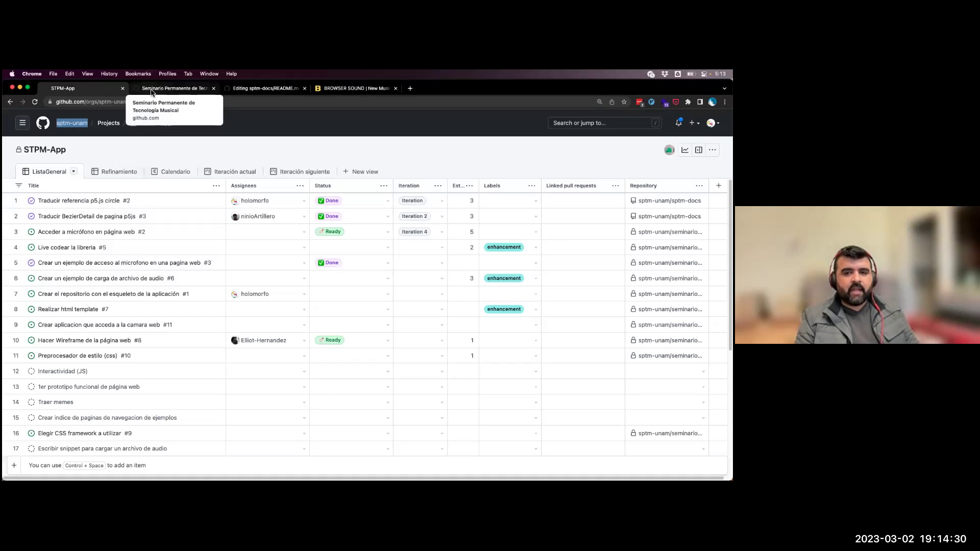
left_click(152, 92)
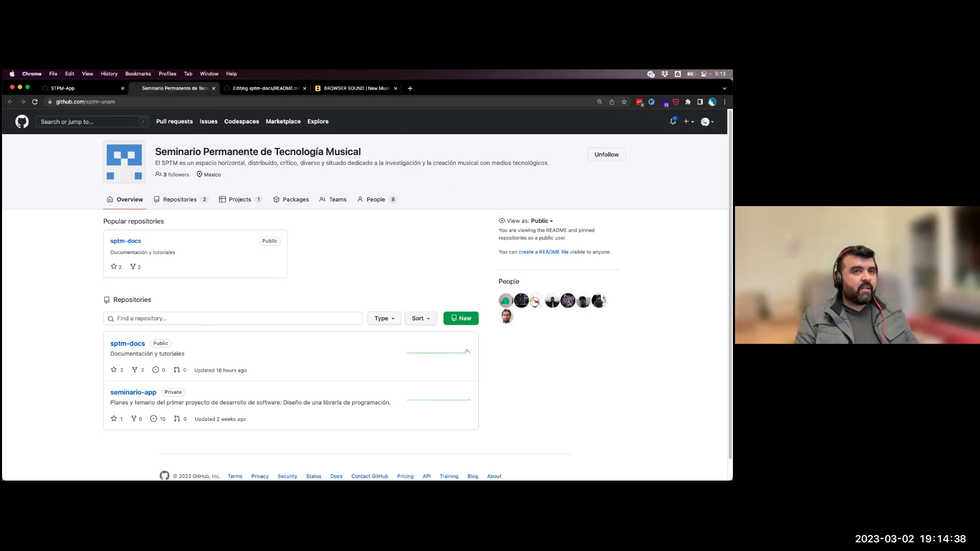
- Create a new project under the personal account, comparing the Table, Board and Team backlog templates and choosing Feature
left_click(707, 121)
left_click(674, 220)
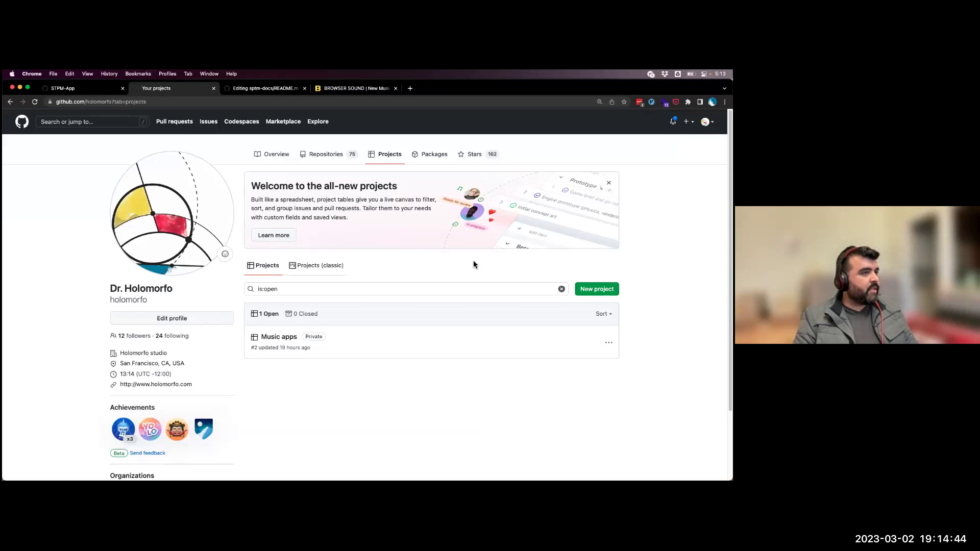
left_click(597, 289)
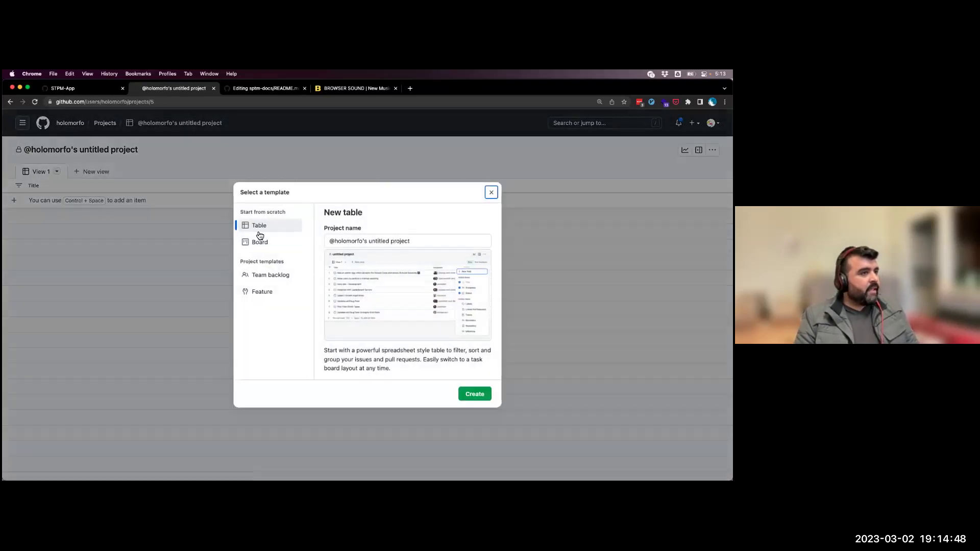
left_click(260, 231)
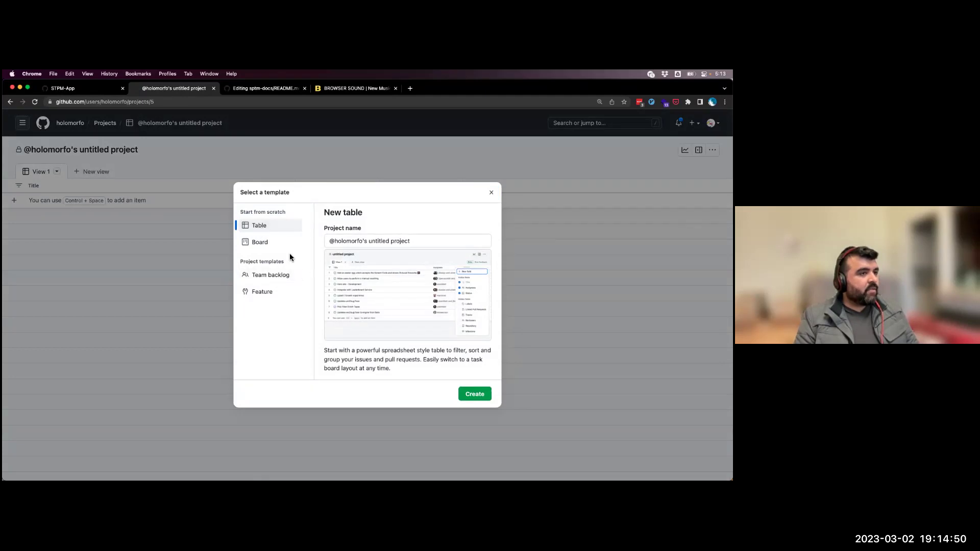
left_click(272, 247)
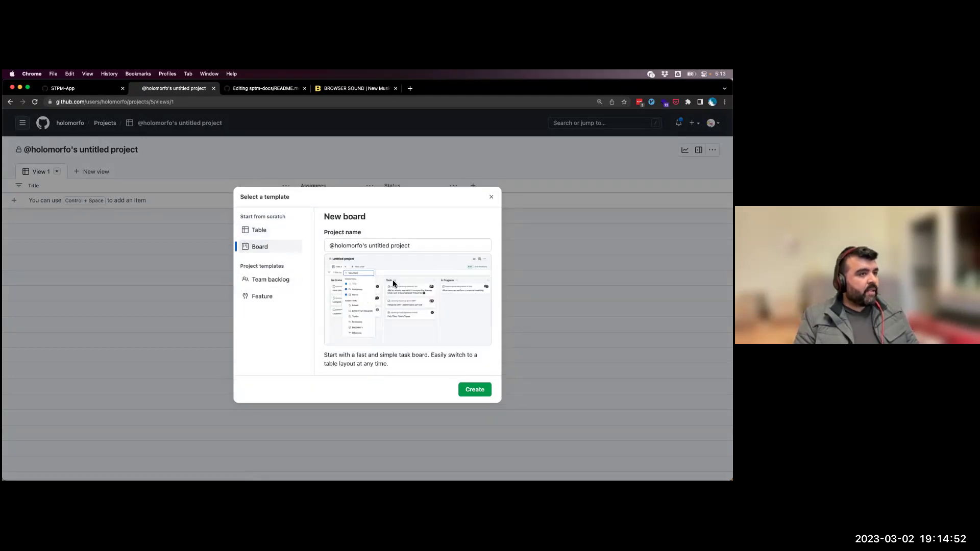
left_click(266, 284)
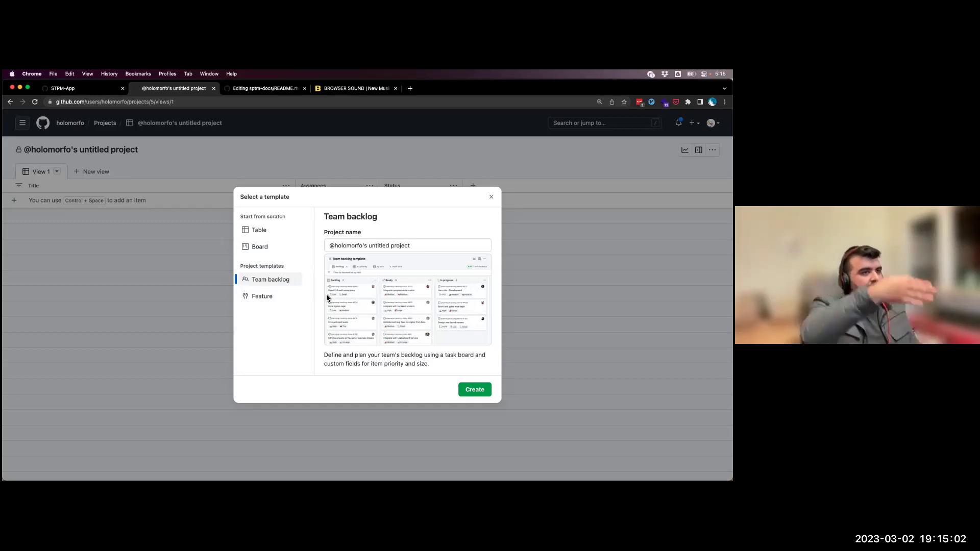
left_click(286, 297)
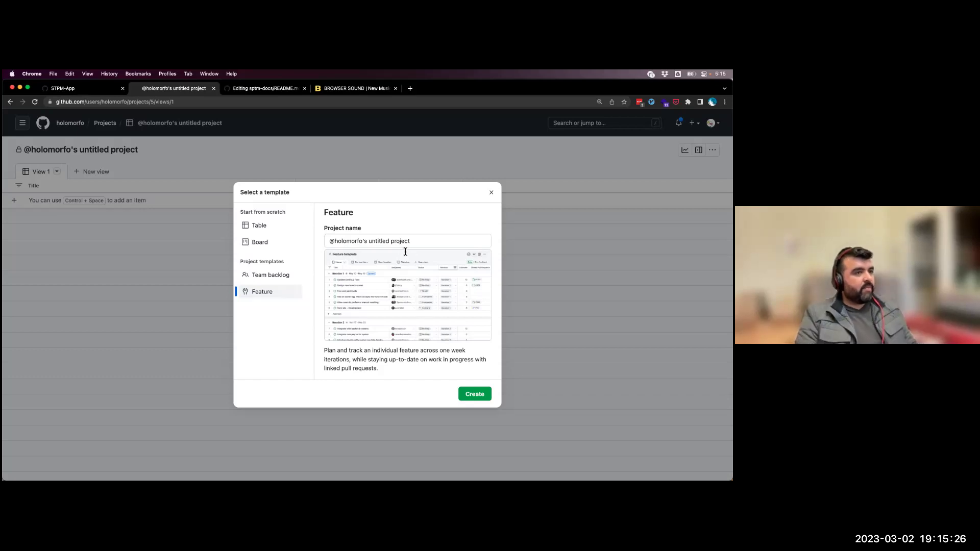
left_click(484, 395)
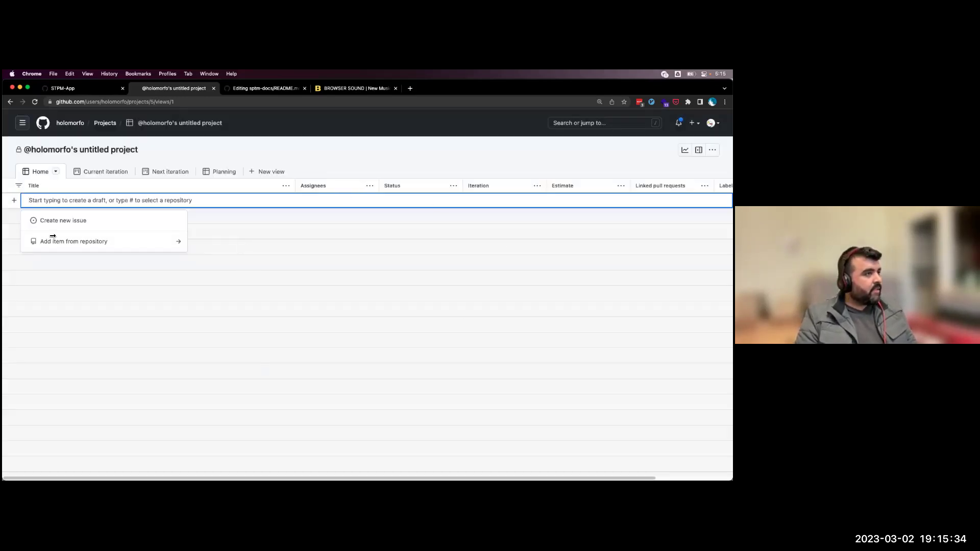
- Examine the new project's Current iteration, Next iteration and Planning views, then return to the Home view
double_click(43, 173)
left_click(87, 174)
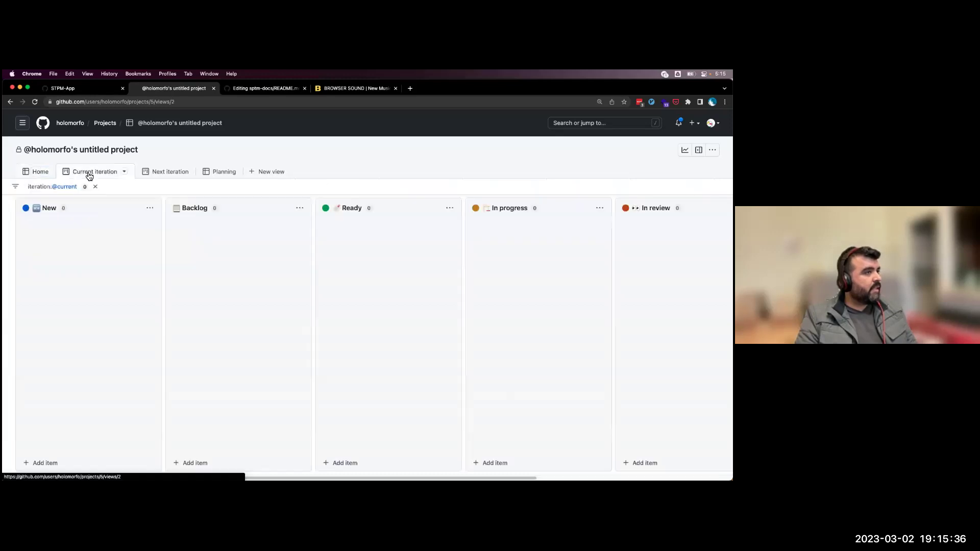
left_click(172, 175)
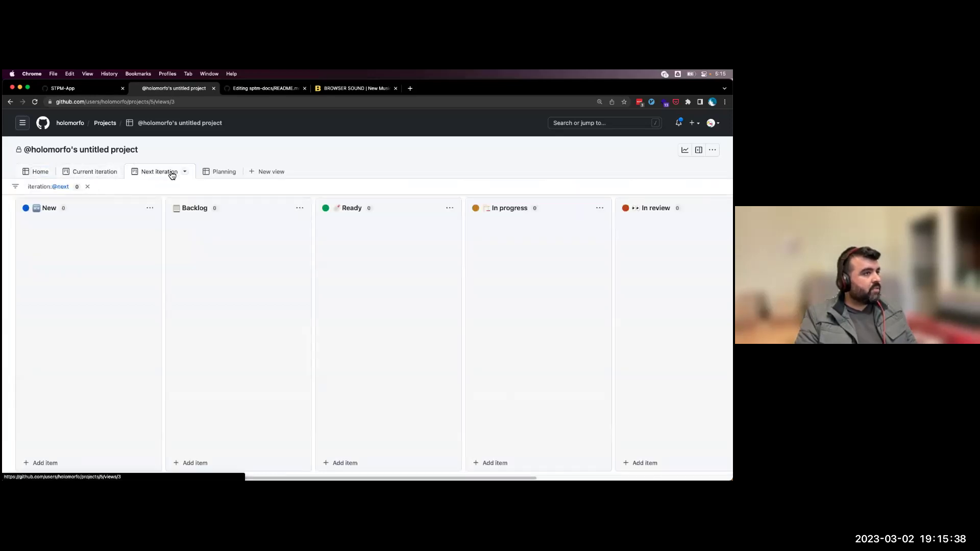
left_click(229, 177)
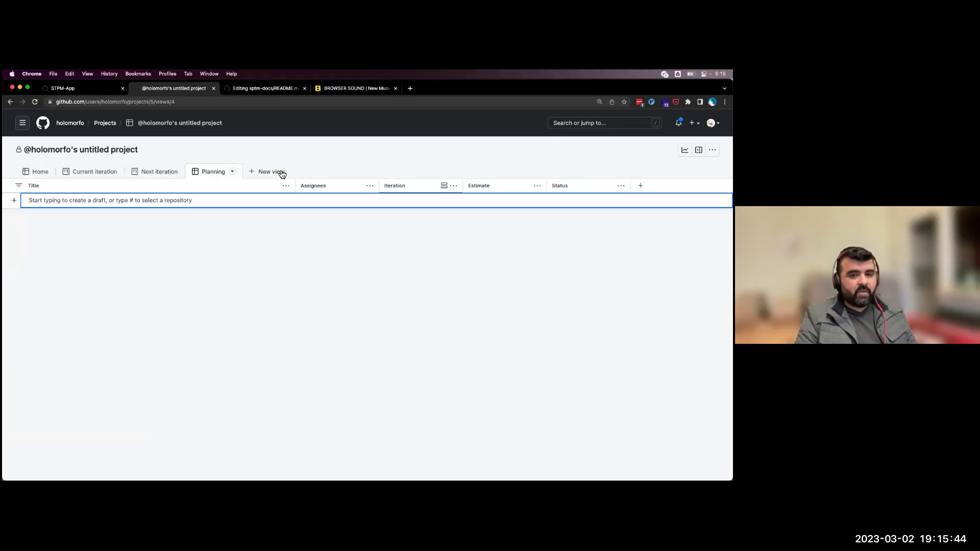
left_click(112, 173)
left_click(39, 176)
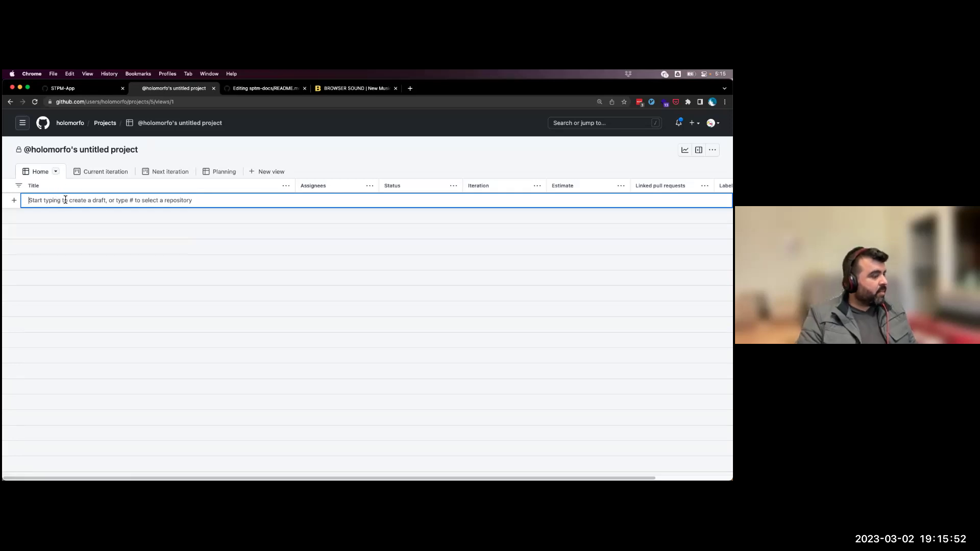
- Add four draft items named tarea 1, tarea 2, tarea 3 and tarea 4 to the project's Home table
type("tarea 1")
key("Return")
type("tarea 2")
key("Return")
type("tarea 3")
key("Return")
type("tarea 4")
key("Return")
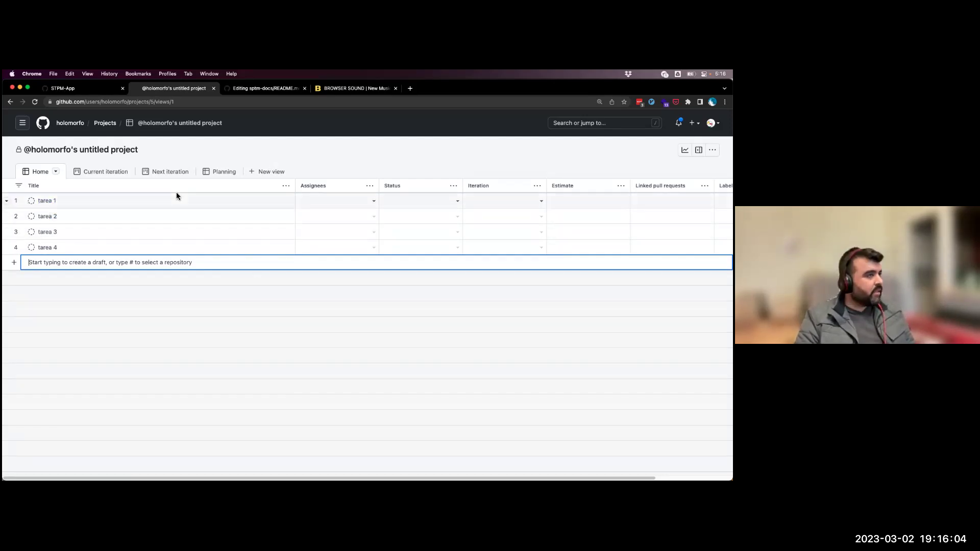
- Convert the draft tarea 1 to an issue in the journal repository and close its details
left_click(47, 200)
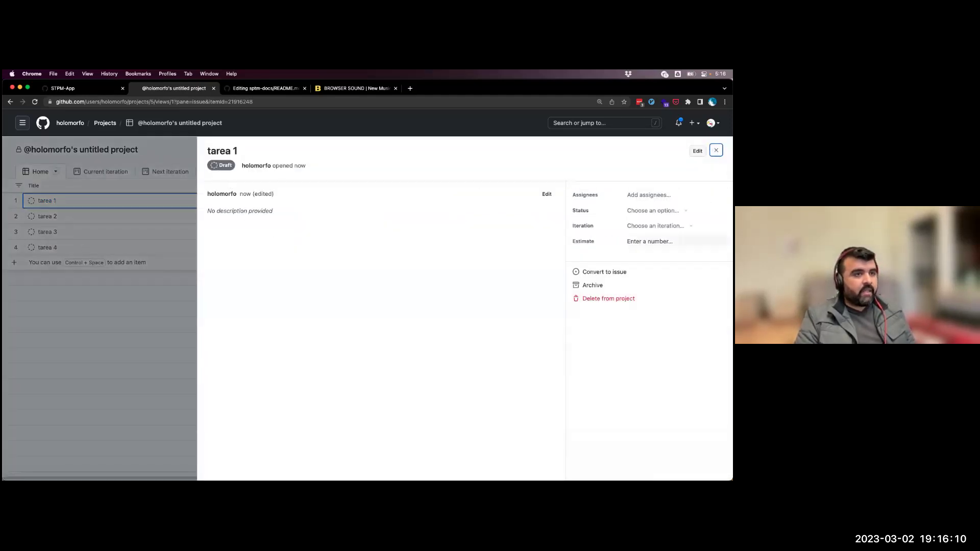
left_click(604, 272)
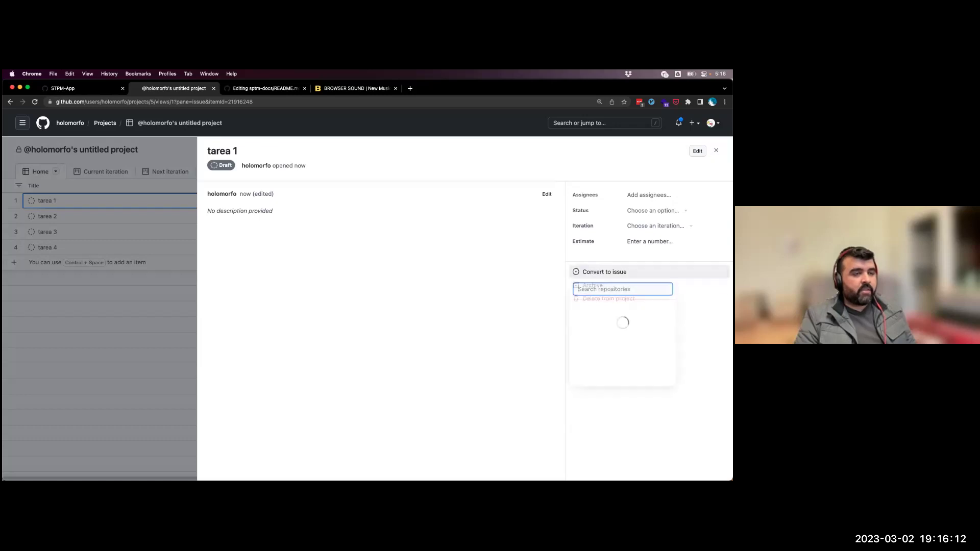
key("Down")
key("Down")
key("Down")
key("Down")
key("Up")
key("Up")
key("Up")
key("Down")
key("Up")
key("Up")
key("Down")
key("Down")
key("Down")
key("Up")
key("Up")
key("Down")
key("Up")
key("Up")
key("Down")
key("Down")
key("Down")
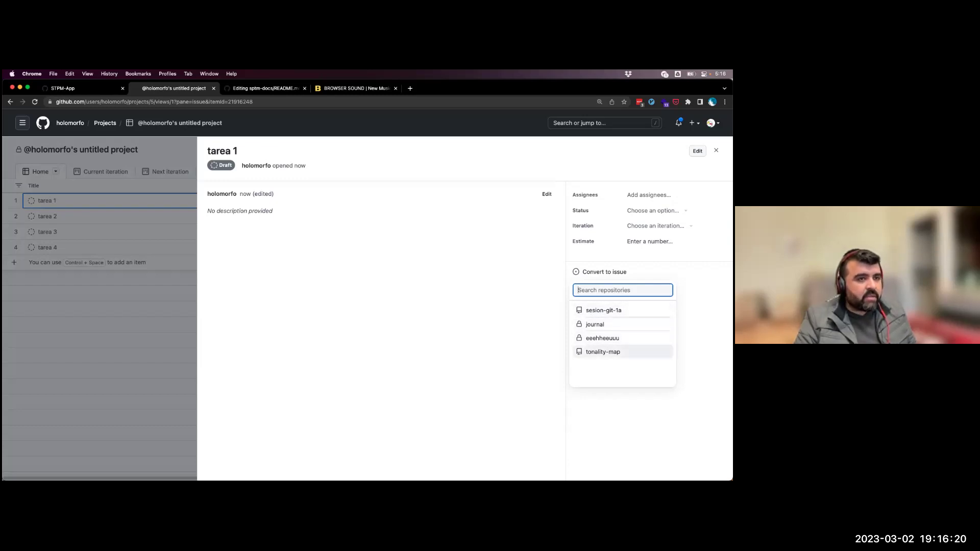
key("Up")
key("Up")
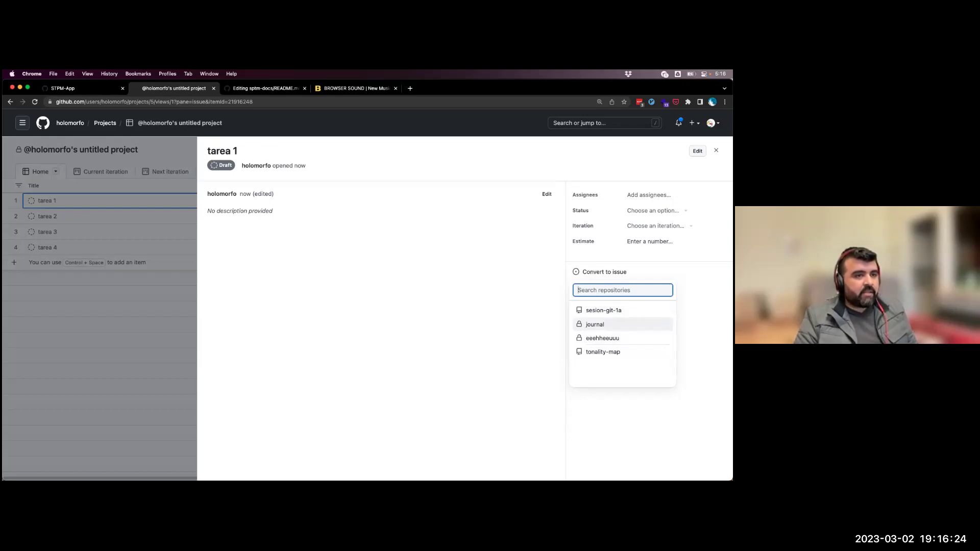
key("Escape")
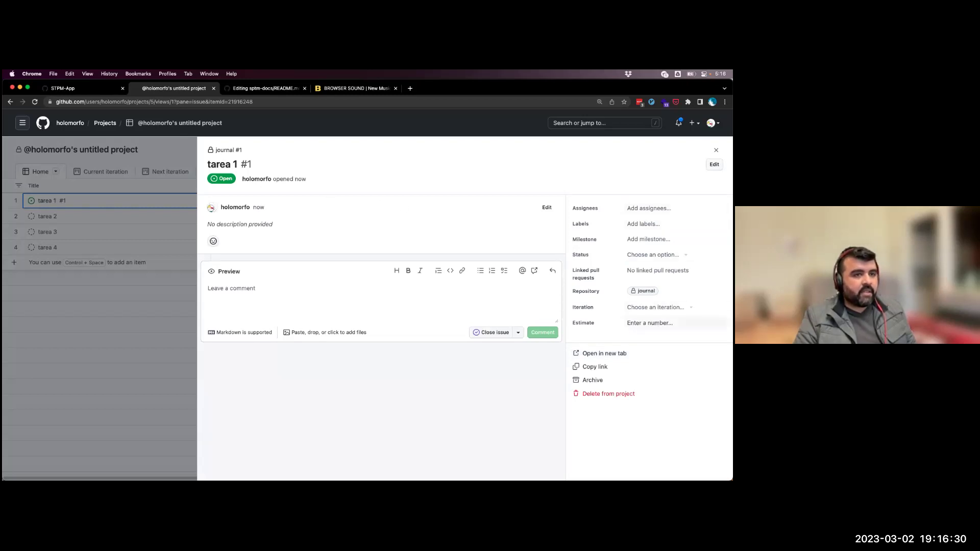
left_click(91, 320)
- Convert the draft tarea 2 to an issue in the journal repository
left_click(48, 217)
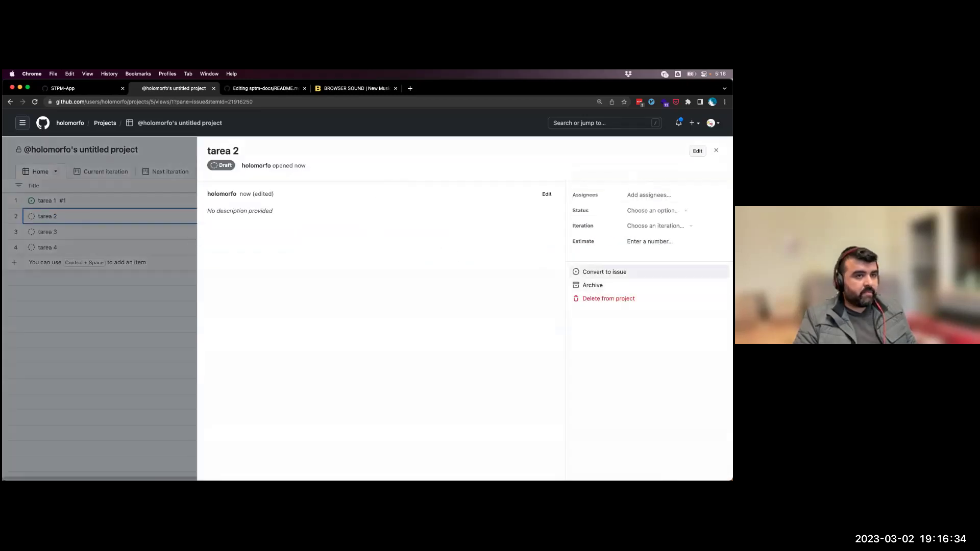
left_click(604, 271)
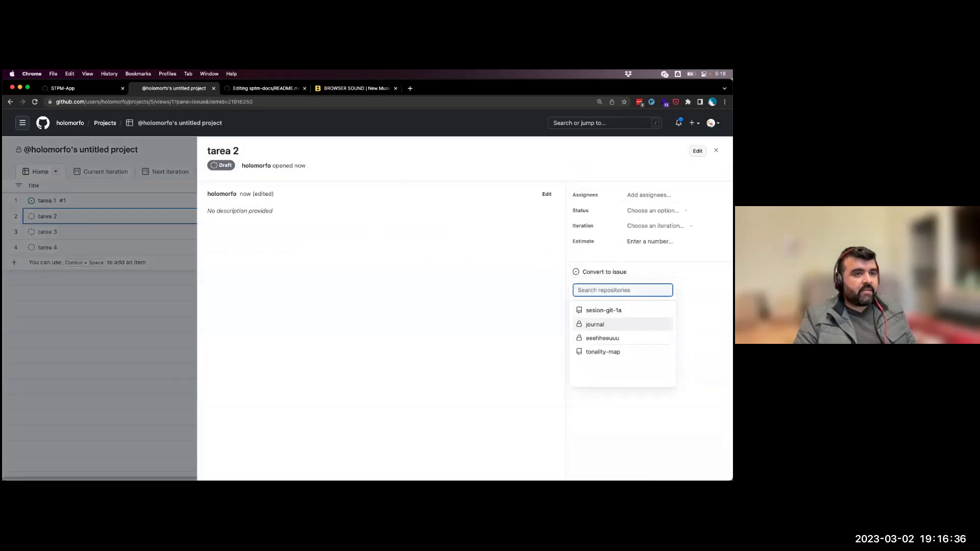
left_click(595, 324)
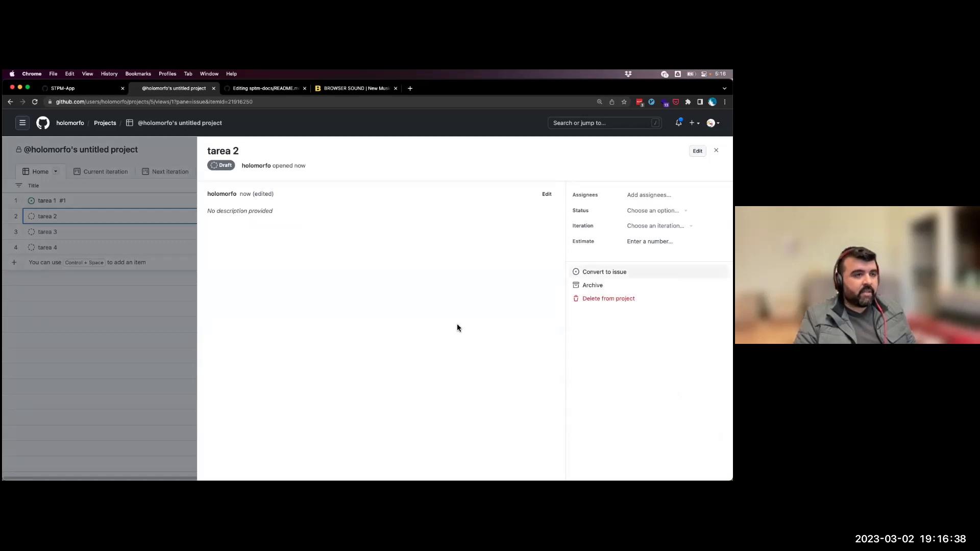
- Reopen the details of tarea 2 in the Home table and open its issue page in a new tab
left_click(125, 354)
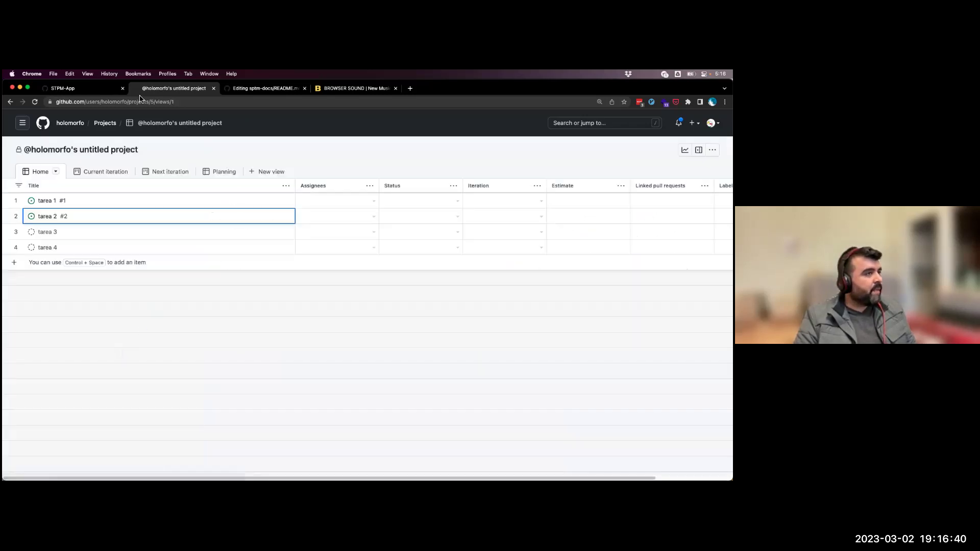
left_click(47, 216)
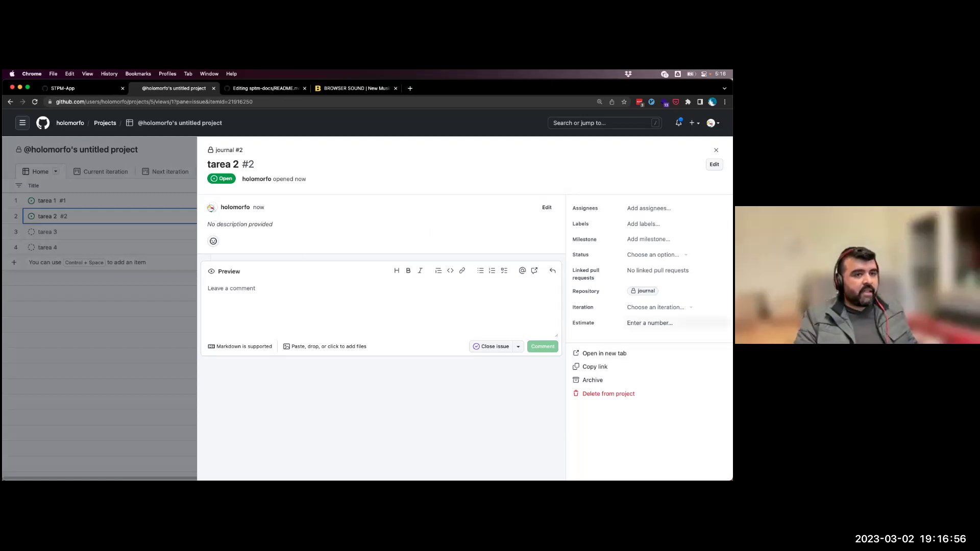
double_click(646, 291)
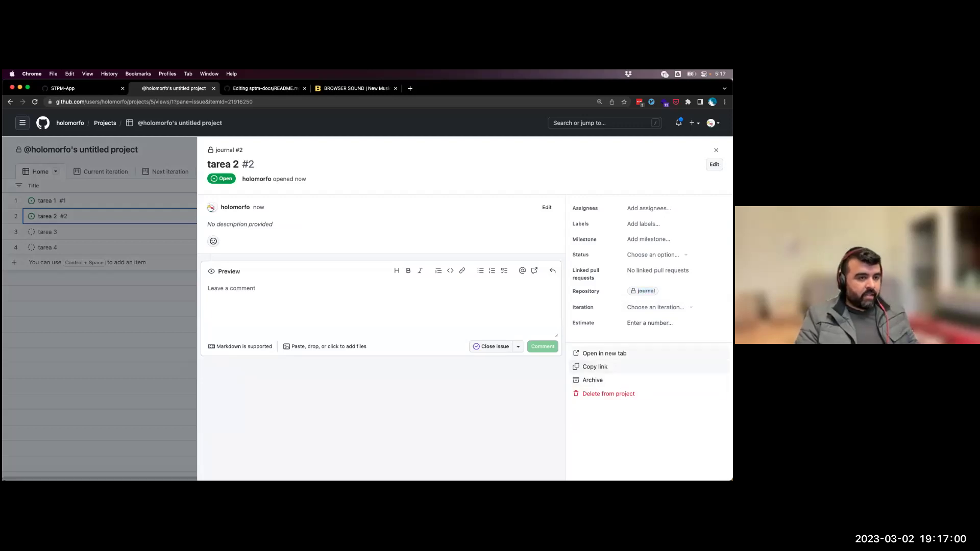
left_click(605, 353)
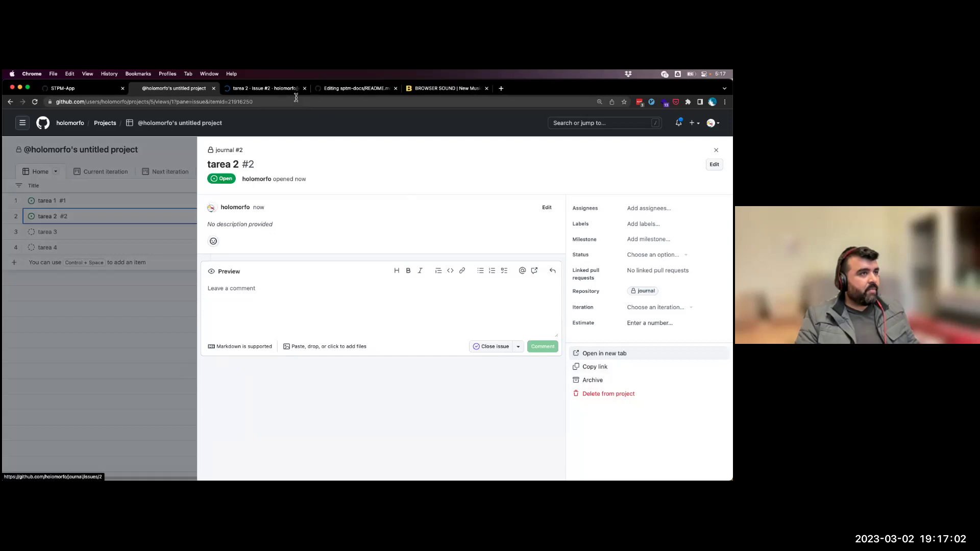
left_click(275, 90)
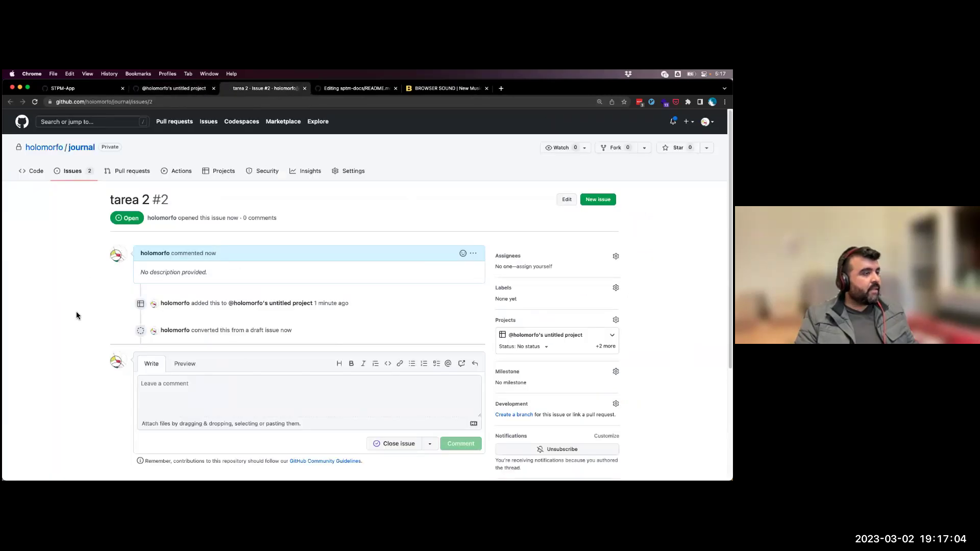
- Transfer the tarea 2 issue to the eeehheeuuu repository and return to the project's Home table
scroll(359, 409, "down", 5)
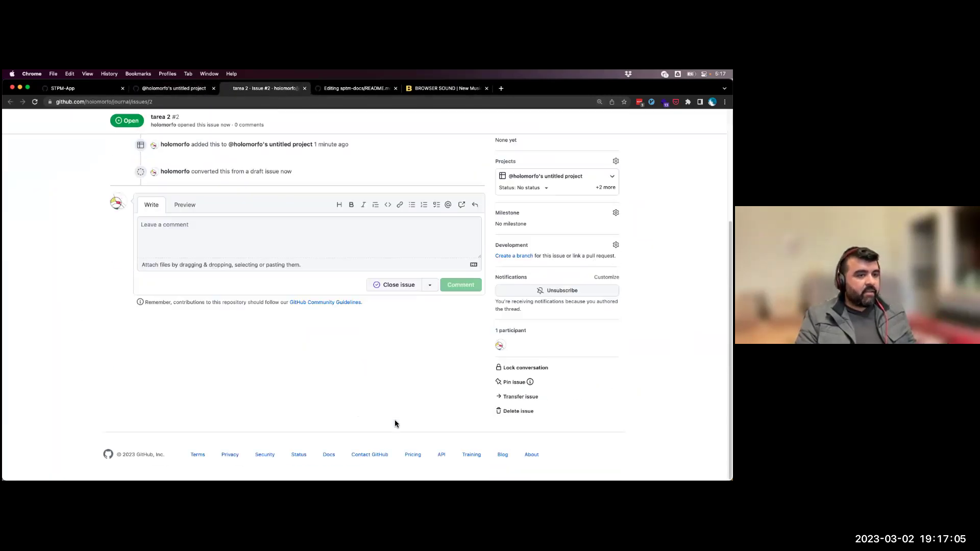
left_click(521, 398)
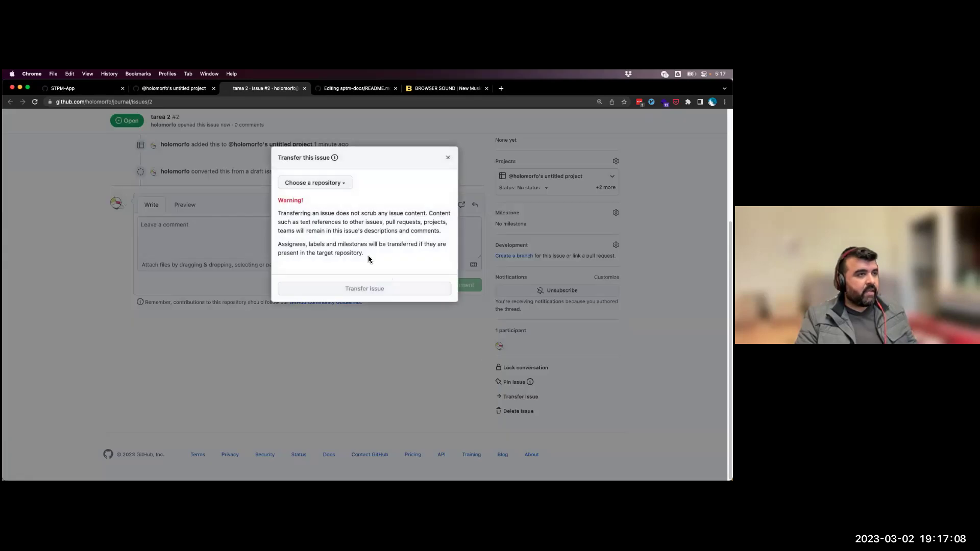
left_click(340, 185)
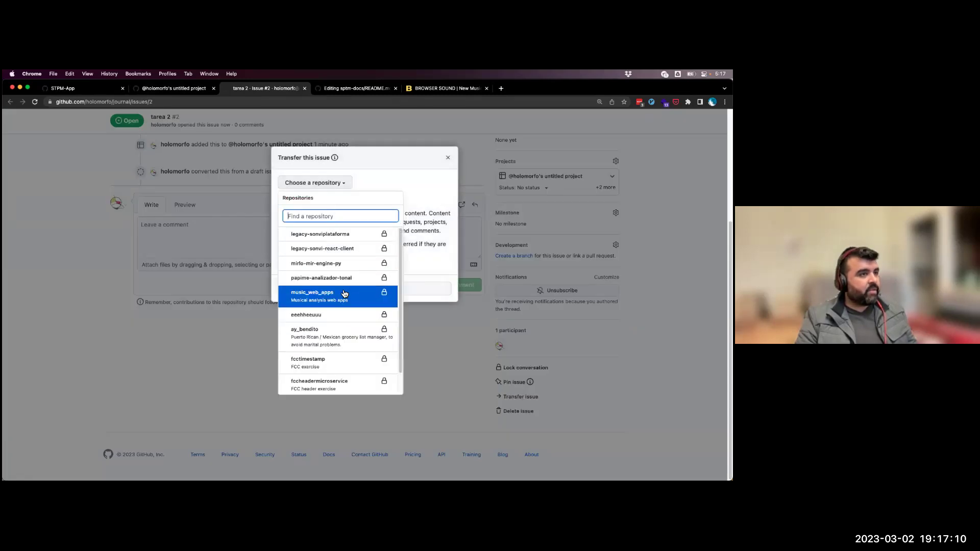
left_click(346, 316)
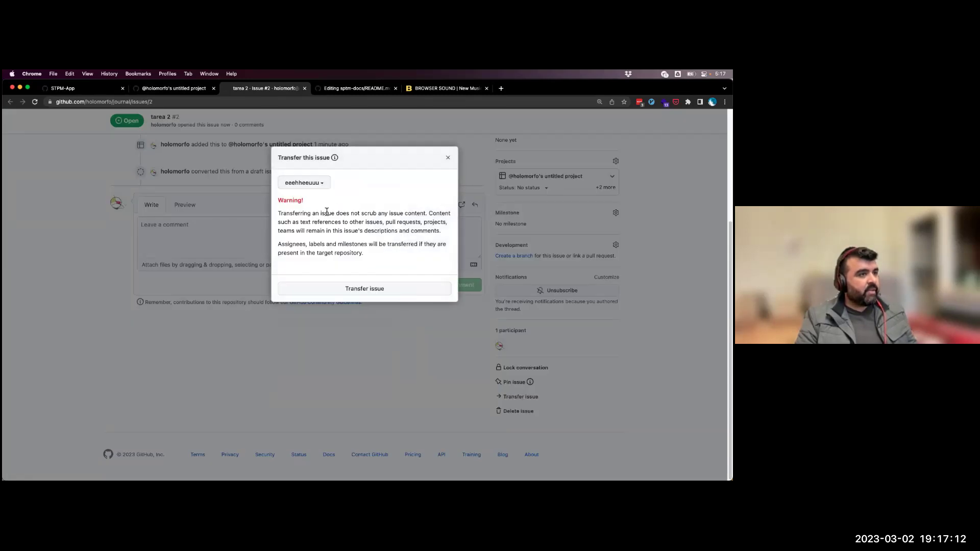
left_click(364, 290)
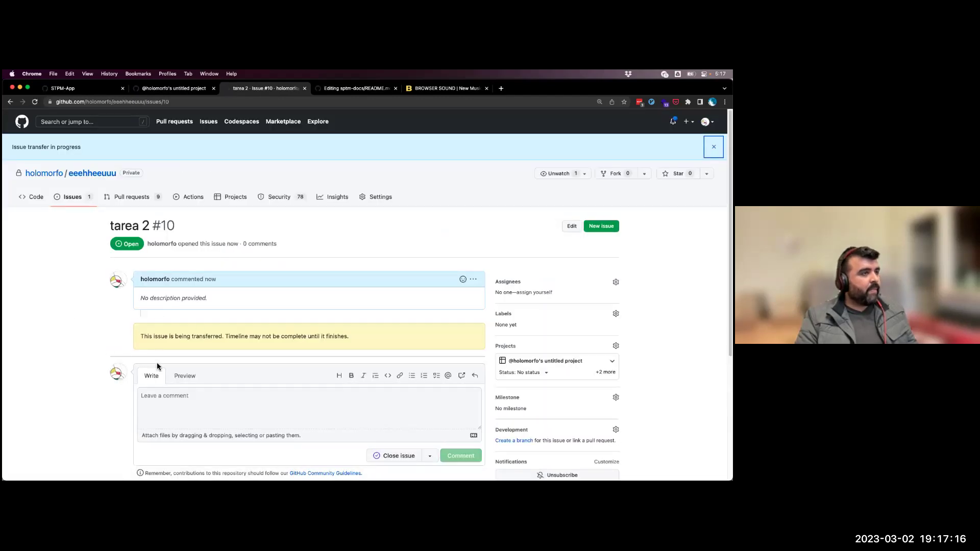
mouse_move(125, 289)
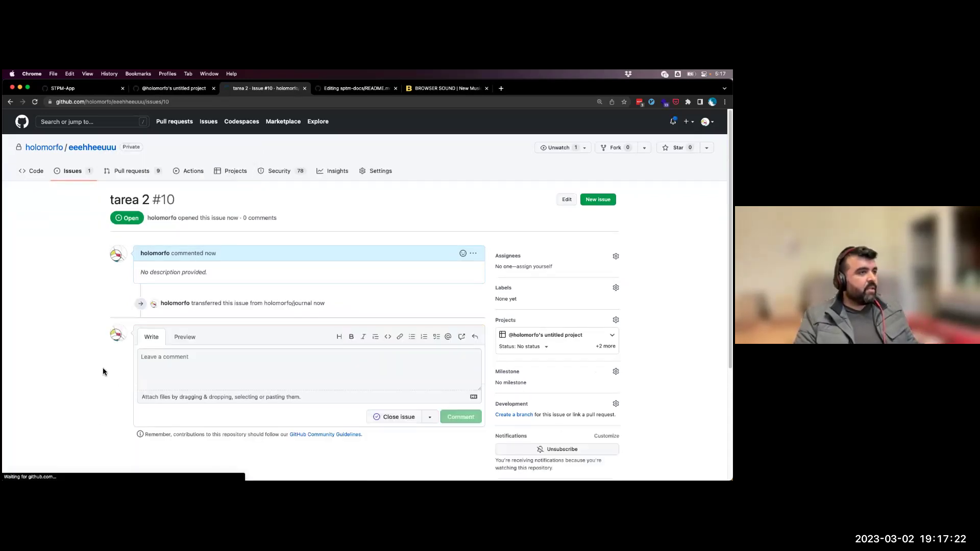
left_click(166, 88)
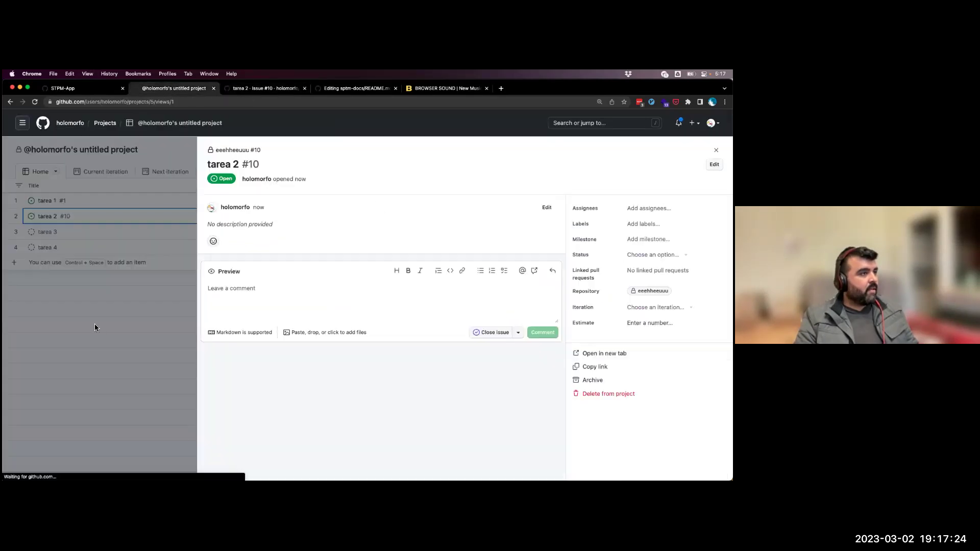
left_click(94, 324)
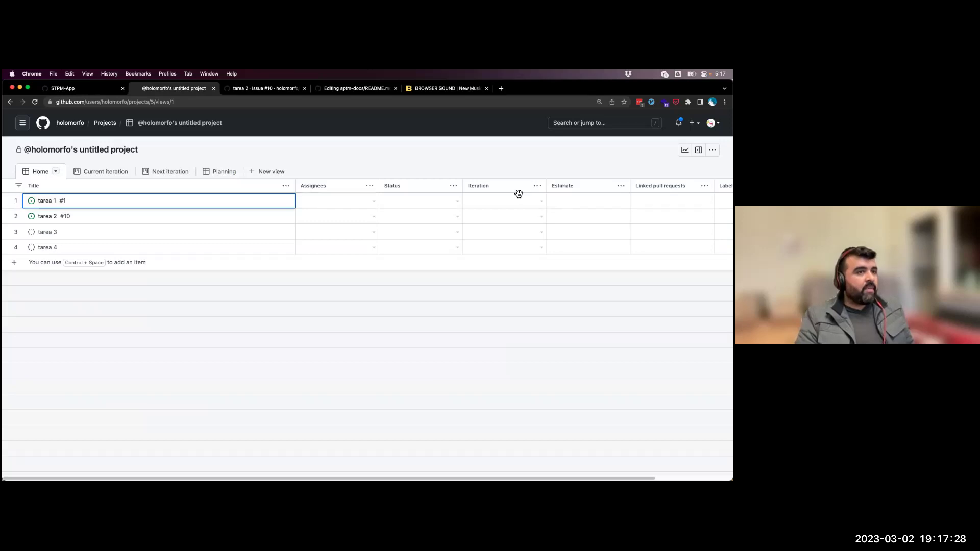
- Show the Repository field in the Home table and move its column between Iteration and Estimate
right_click(247, 184)
left_click(406, 221)
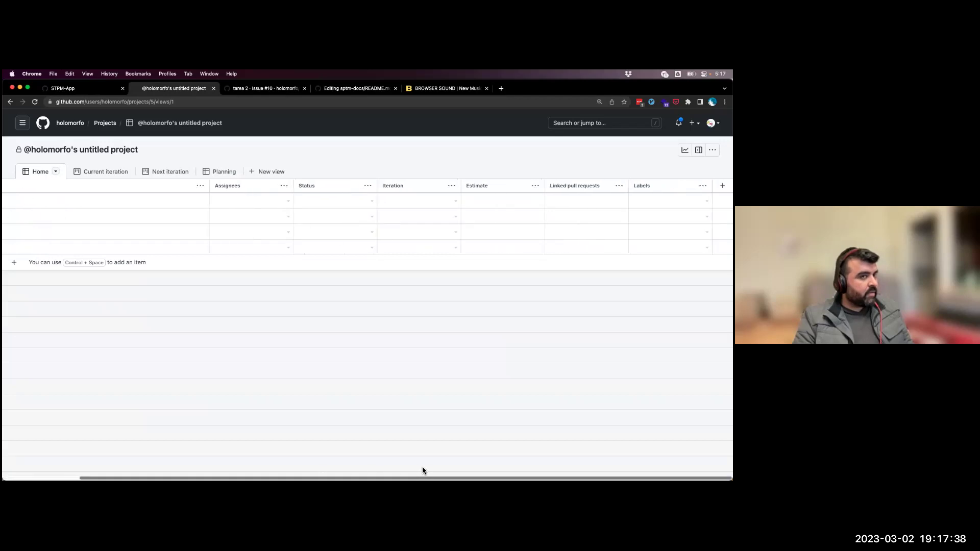
scroll(368, 225, "right", 3)
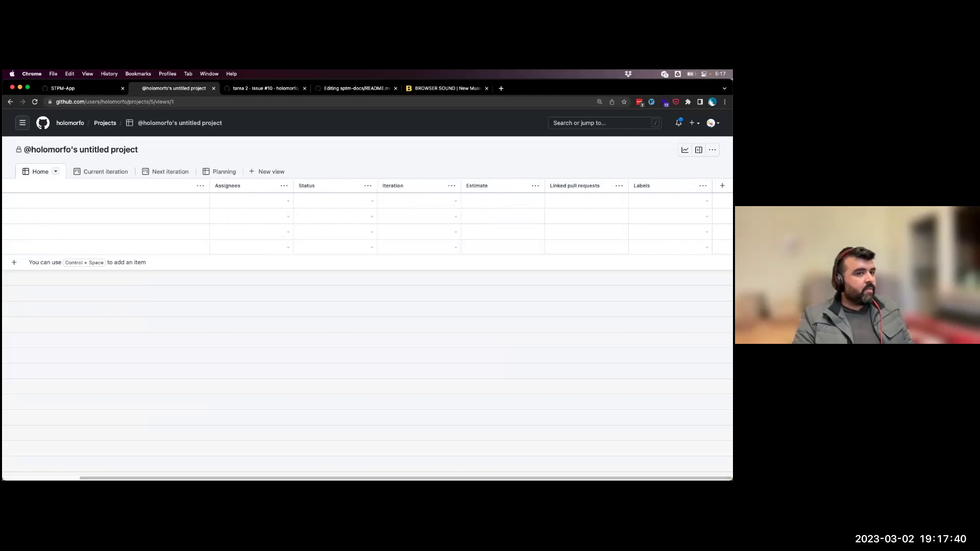
left_click(722, 185)
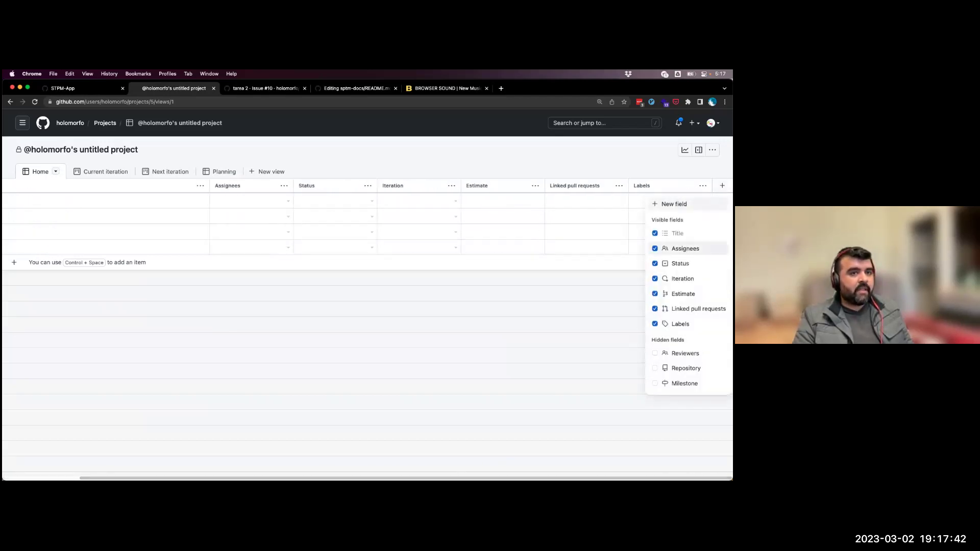
left_click(684, 369)
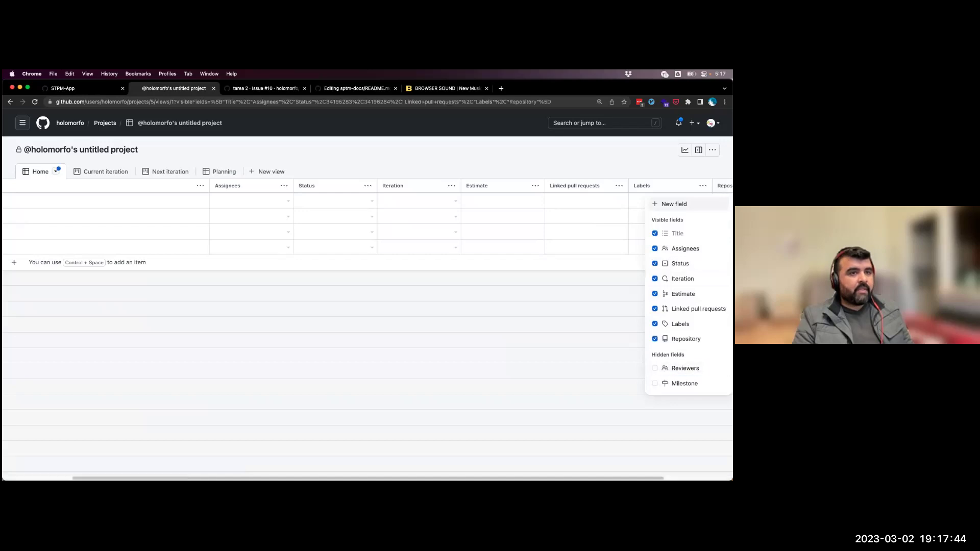
key("Escape")
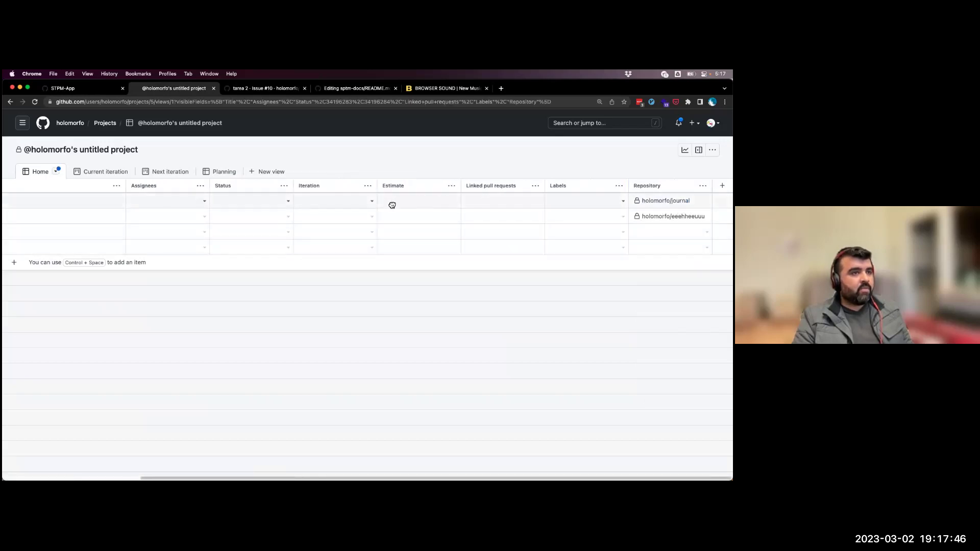
left_click_drag(385, 195, 356, 233)
scroll(314, 436, "left", 1)
scroll(314, 327, "left", 5)
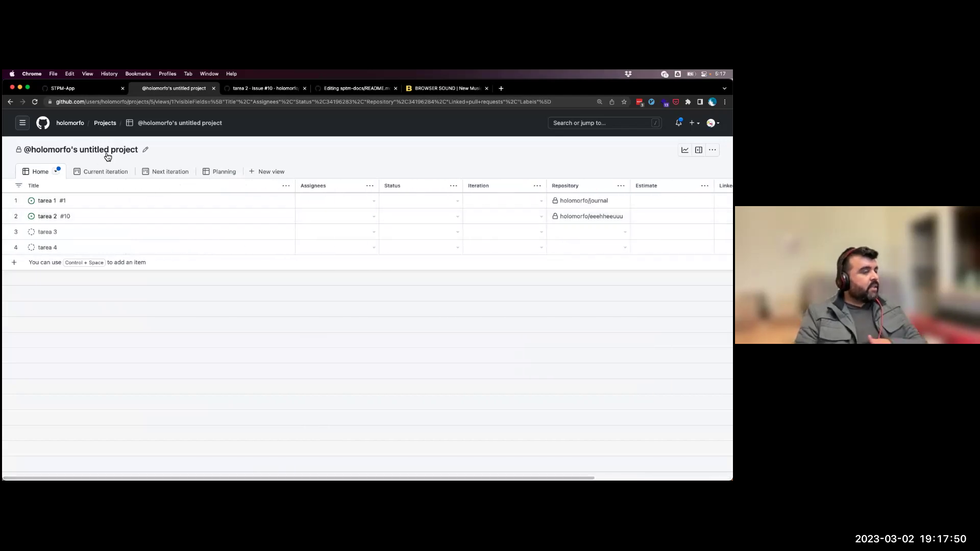
left_click(103, 172)
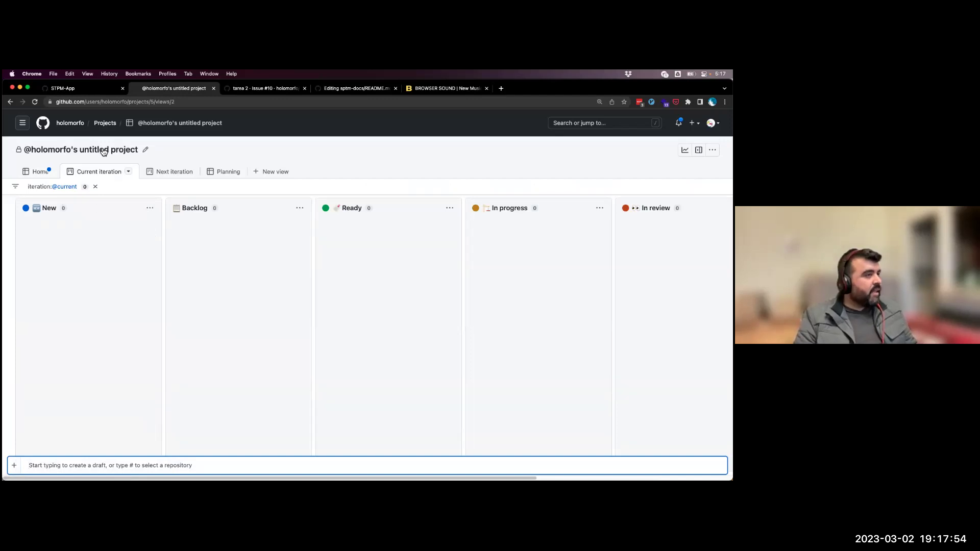
double_click(95, 173)
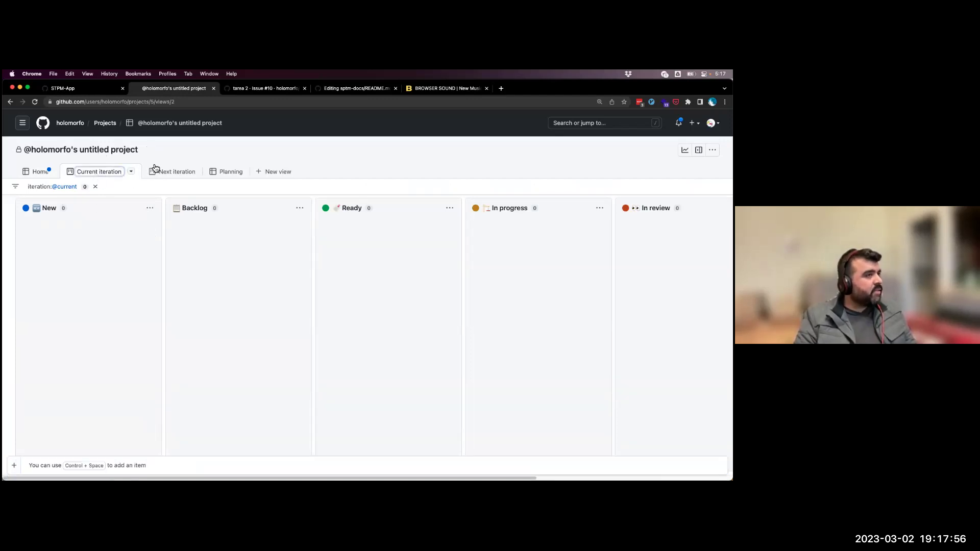
left_click(191, 178)
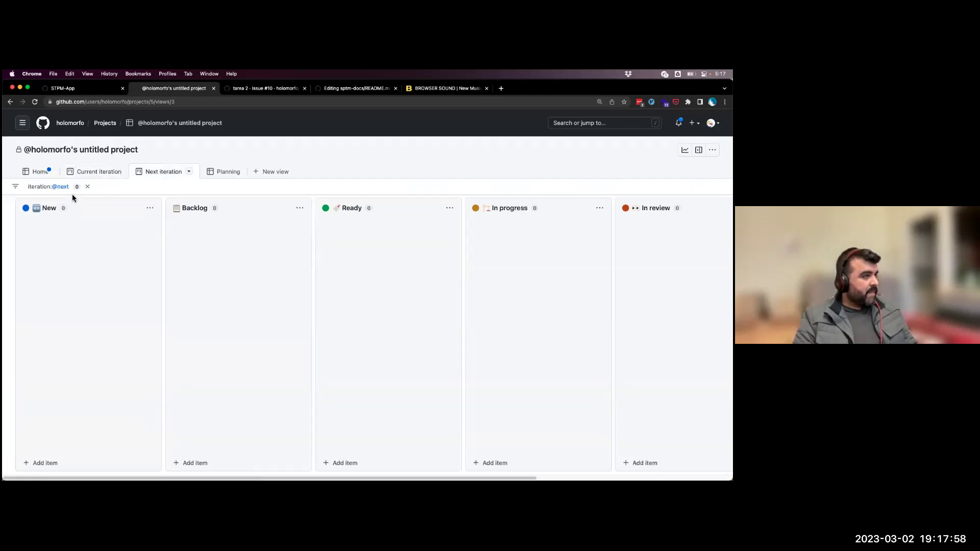
left_click(28, 190)
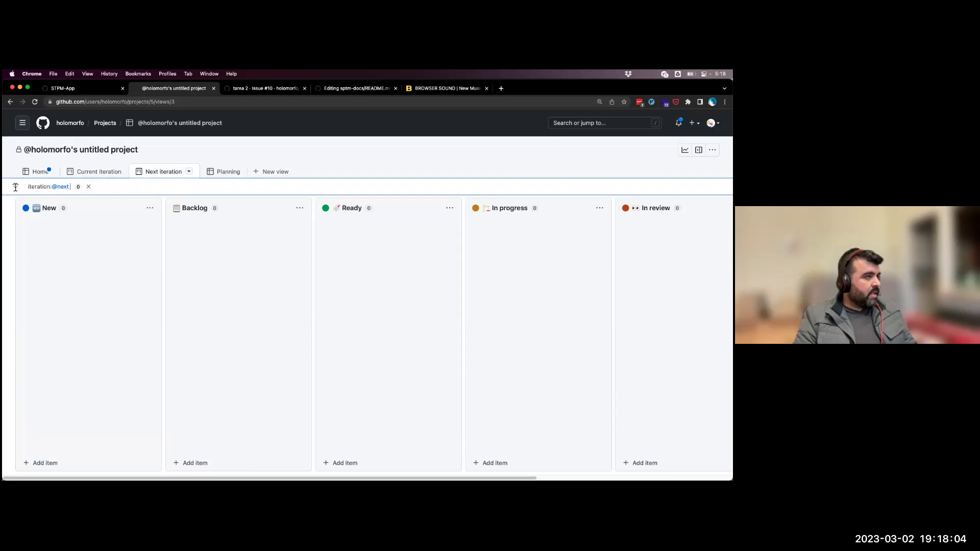
left_click(89, 187)
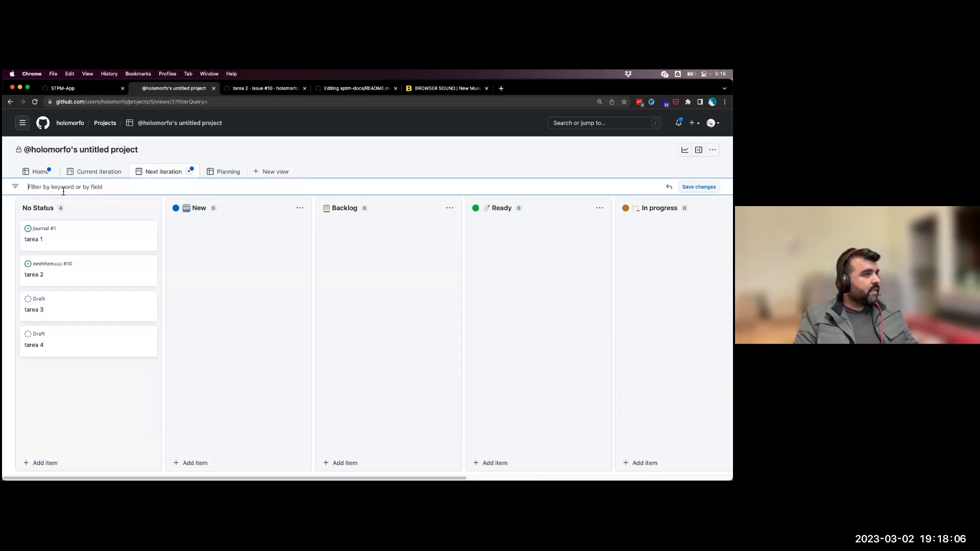
- Try filtering the Home table with assignee:xa and clear the filter
left_click(40, 173)
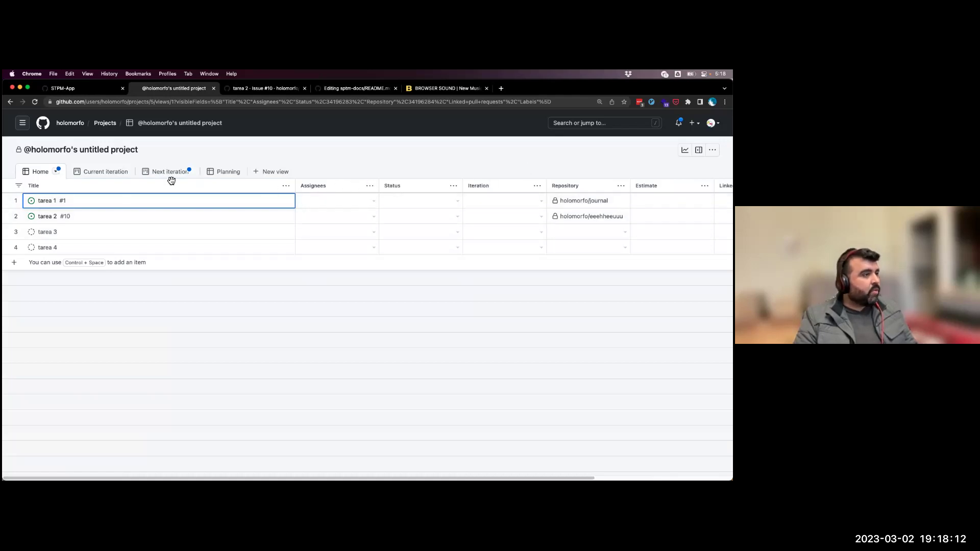
left_click(19, 186)
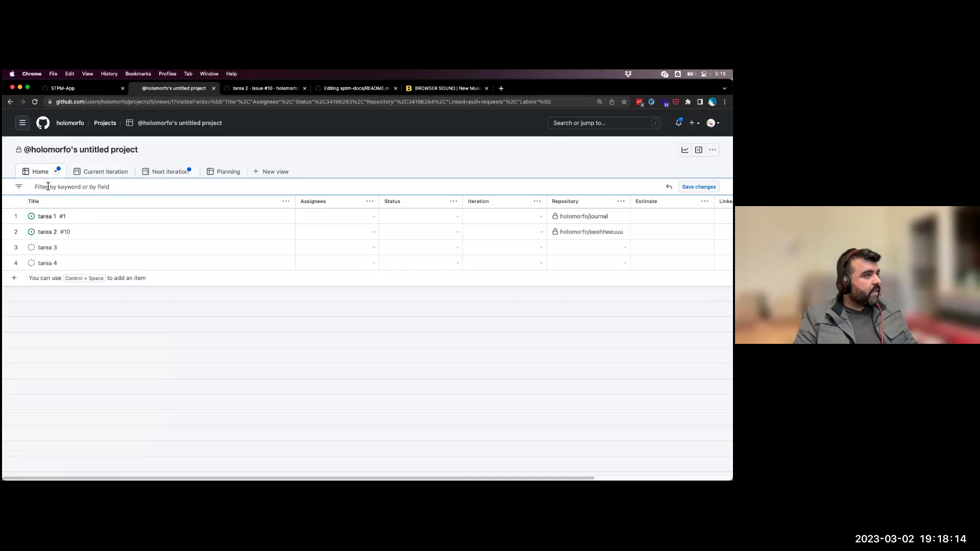
type("ass")
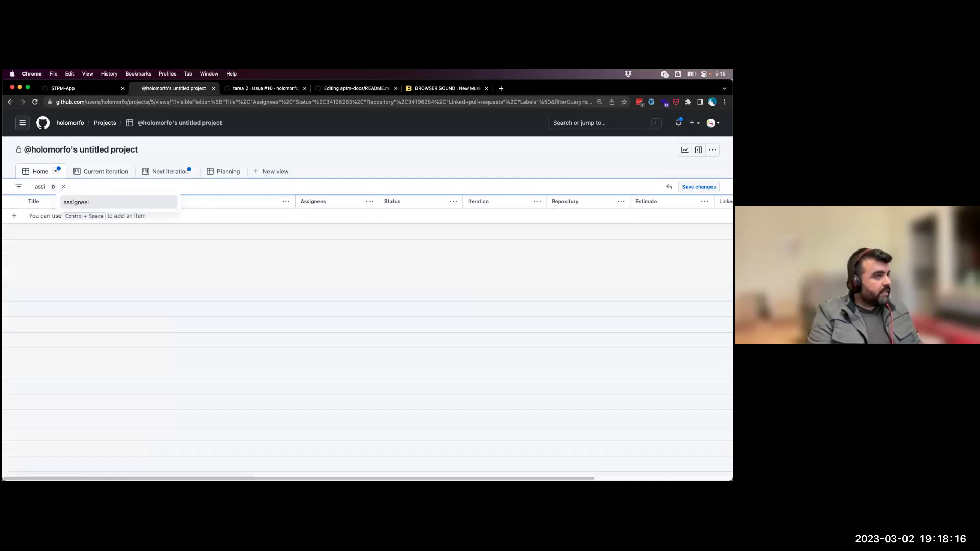
type("i")
key("Tab")
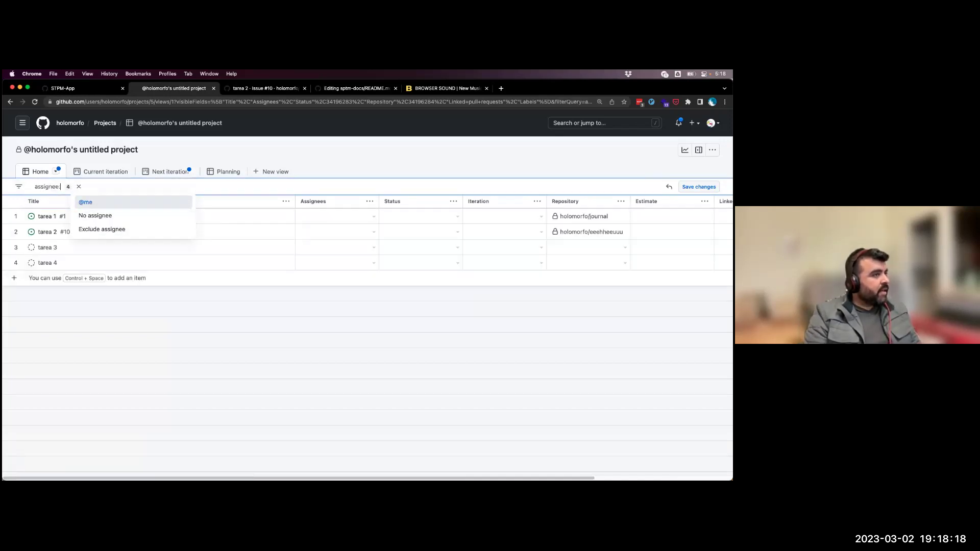
type("xa")
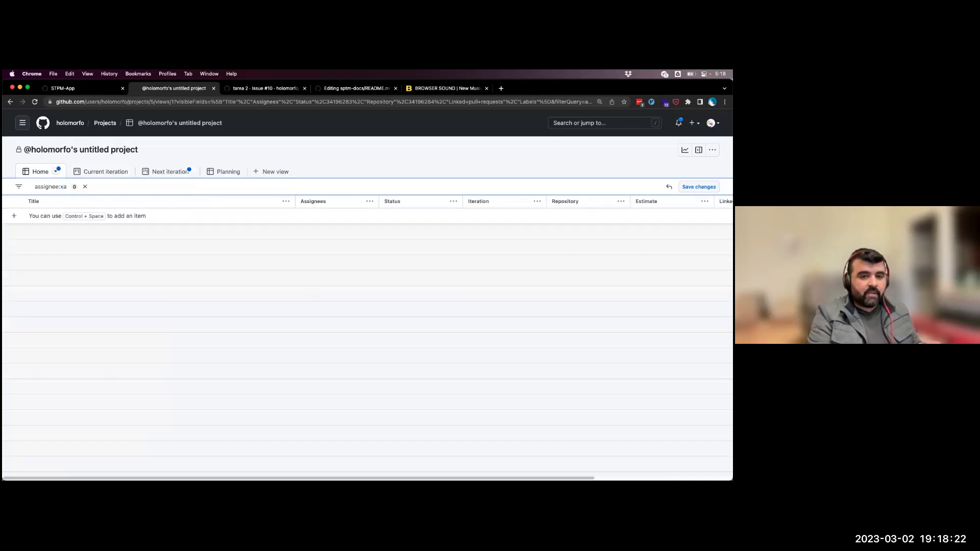
key("super+a")
key("BackSpace")
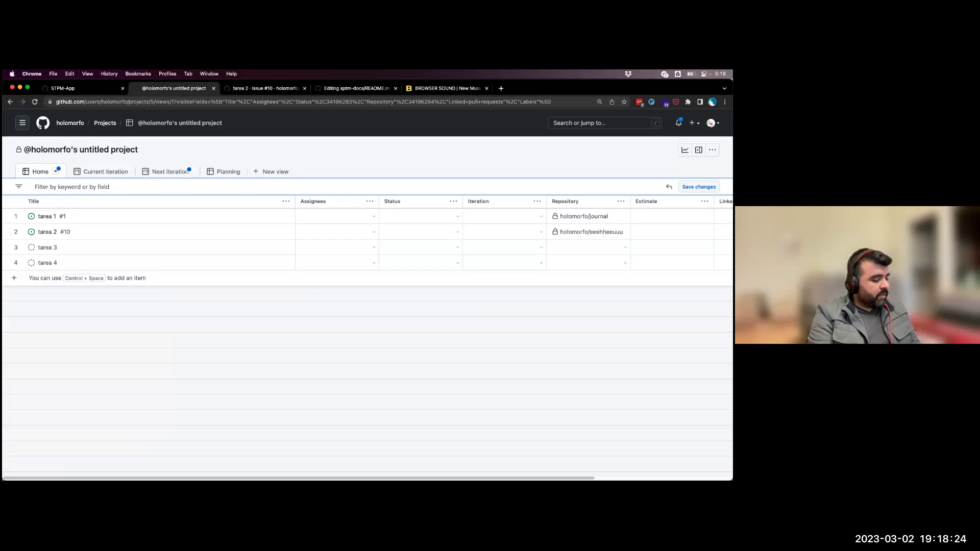
- Try an iteration: filter on the Home table and clear it
type("iteration:")
key("BackSpace")
type(":")
key("BackSpace")
type(":")
key("super+a")
key("BackSpace")
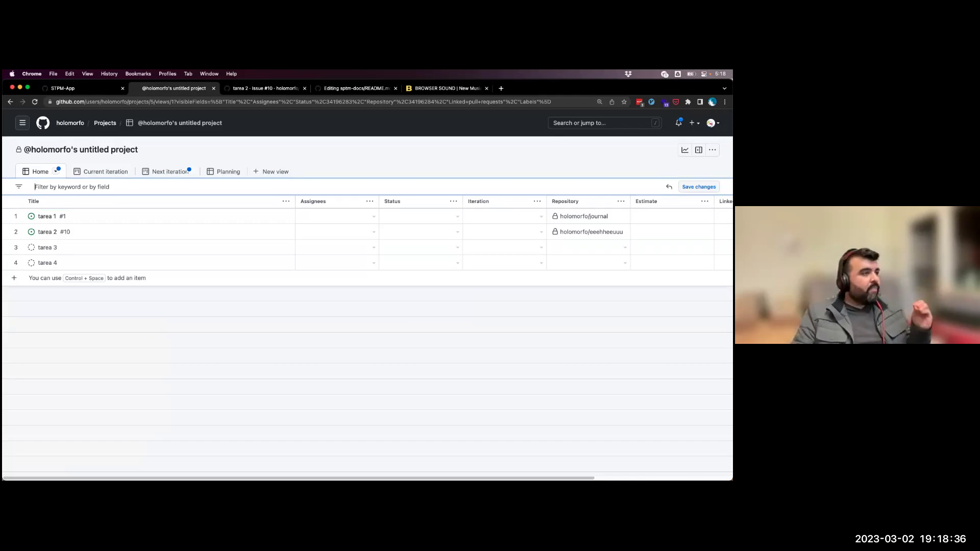
left_click(275, 172)
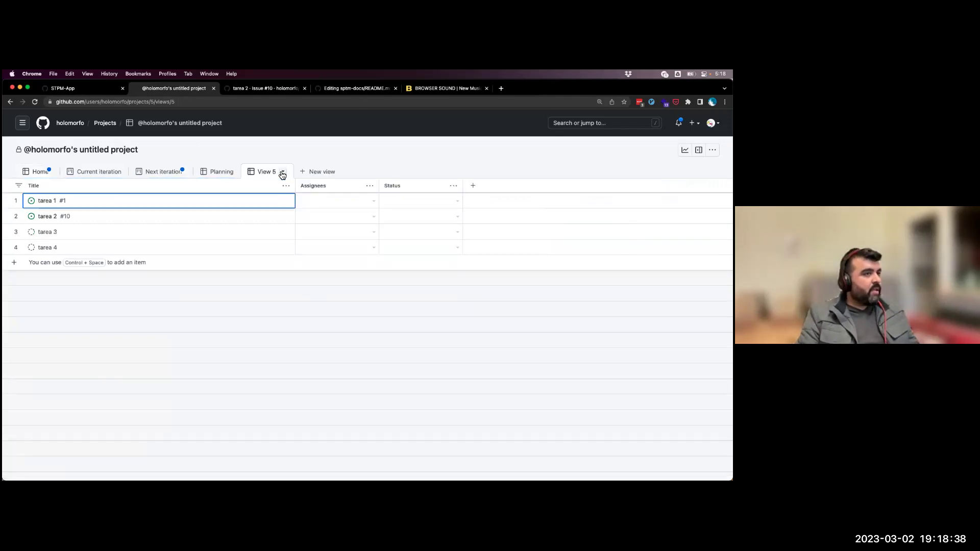
left_click(41, 190)
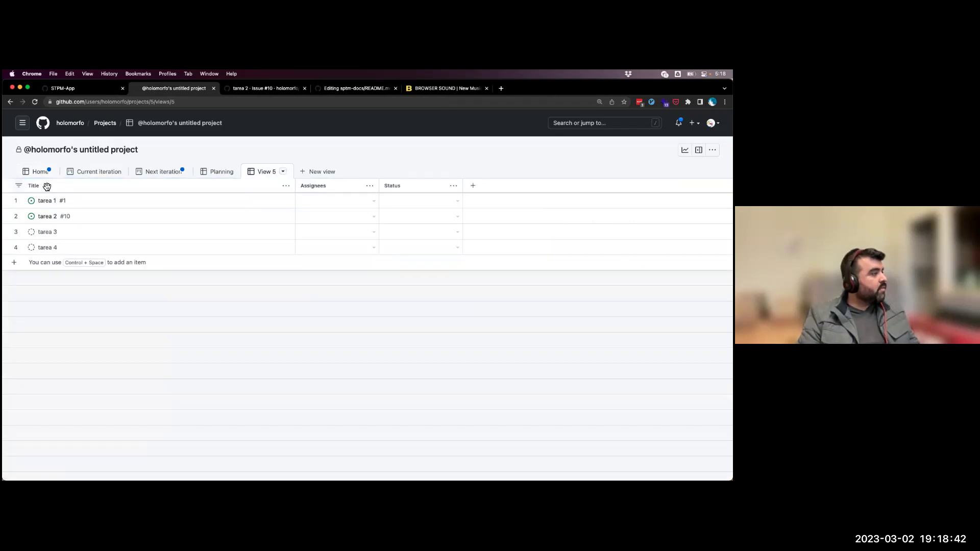
left_click(19, 186)
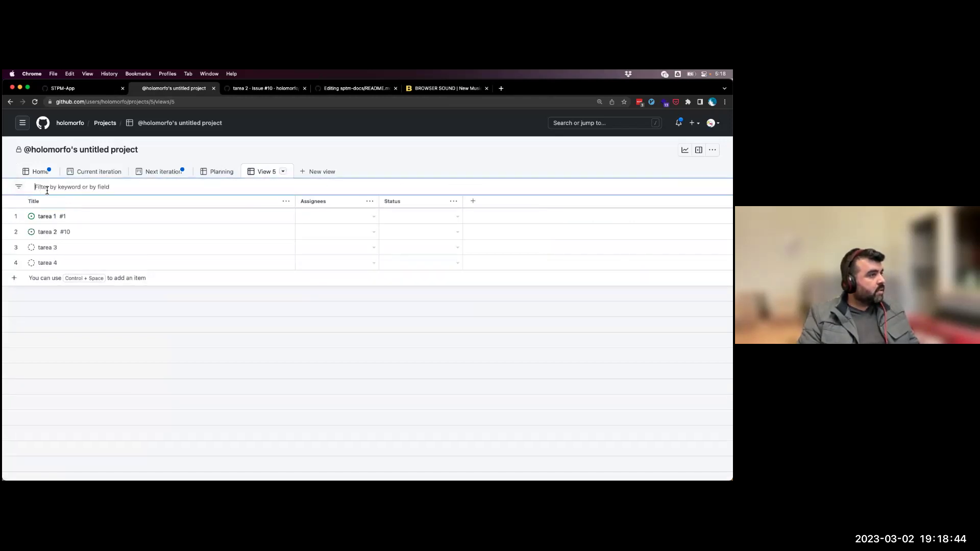
type("assignee:")
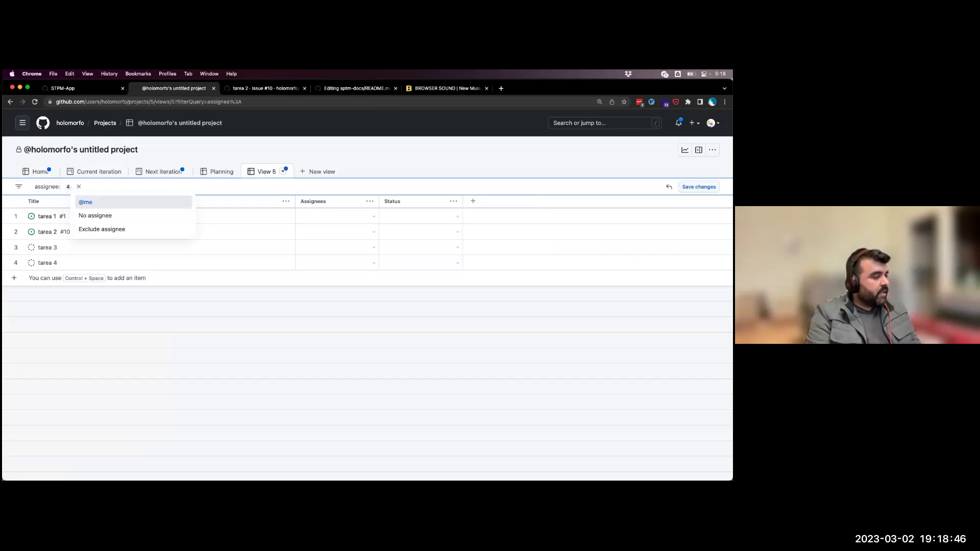
key("Return")
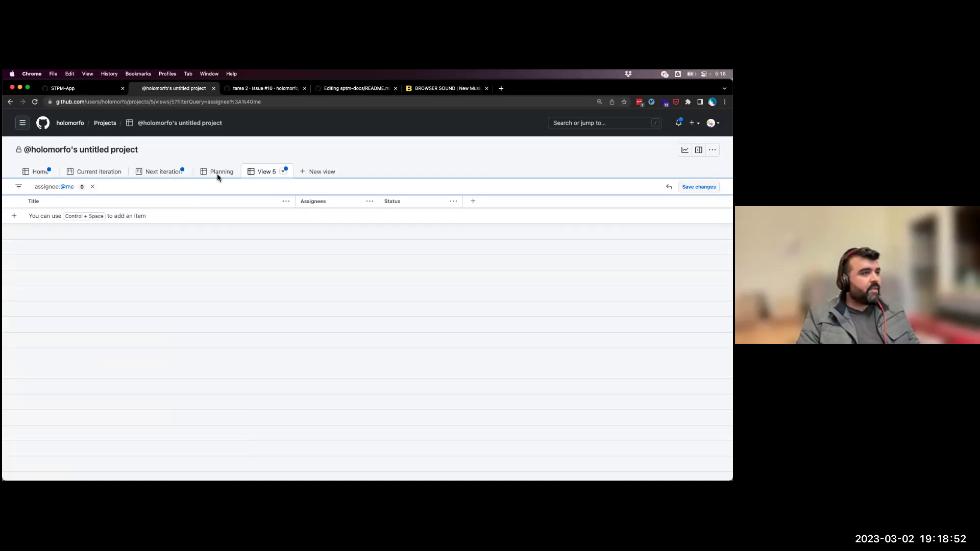
- Add another view to the project, try it in the Board layout, and set its layout to Roadmap
left_click(329, 171)
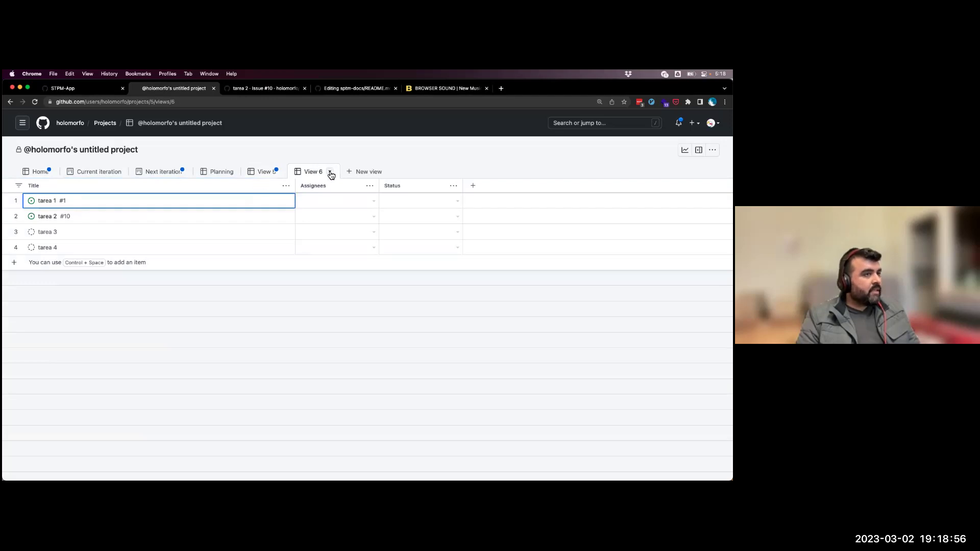
left_click(331, 172)
left_click(403, 225)
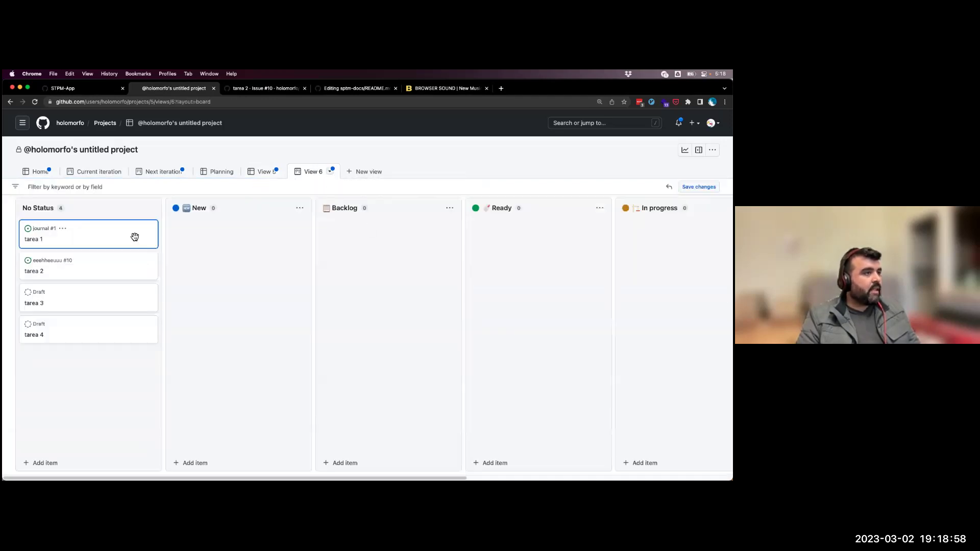
left_click(330, 172)
left_click(436, 211)
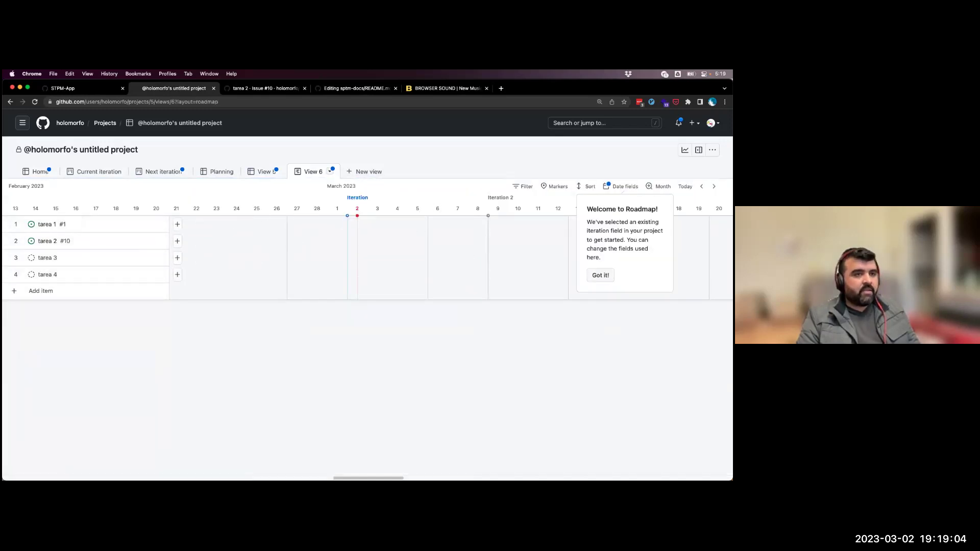
left_click(601, 275)
left_click(521, 310)
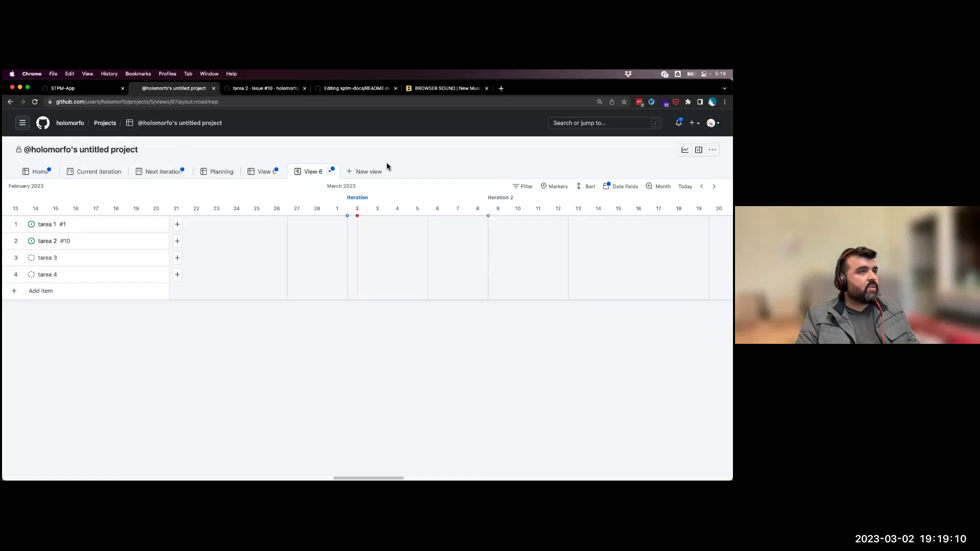
- Switch to the STPM-App project and examine its ListaGeneral, Refinamiento and Calendario views
left_click(59, 90)
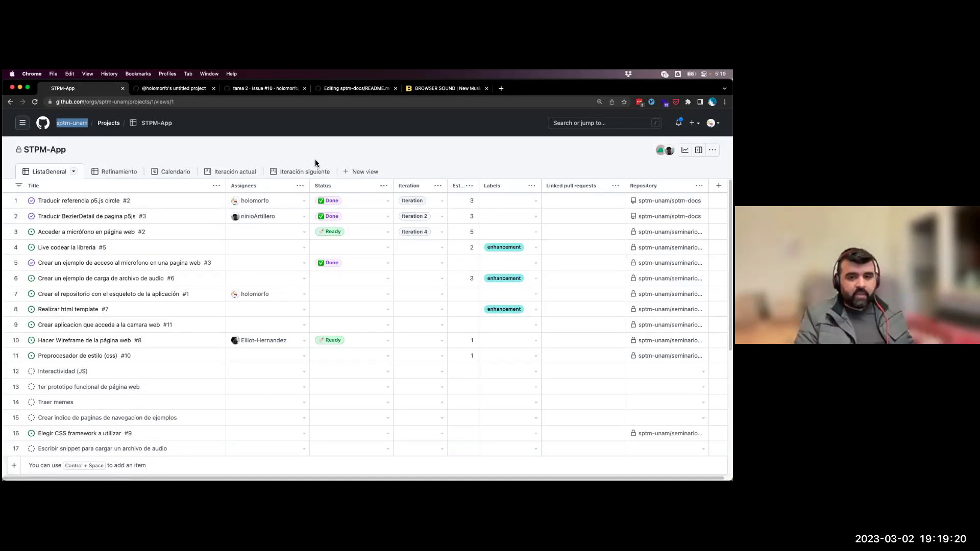
double_click(54, 177)
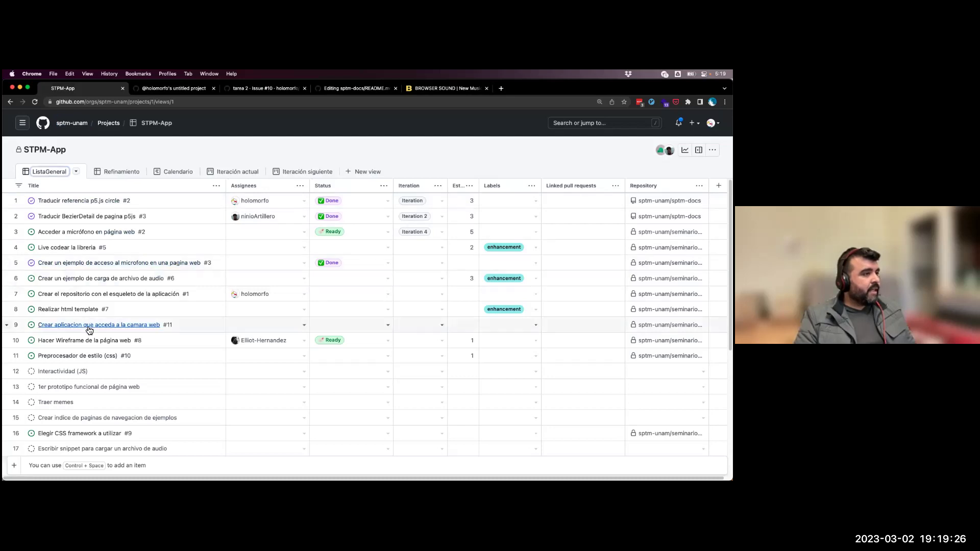
scroll(88, 327, "down", 5)
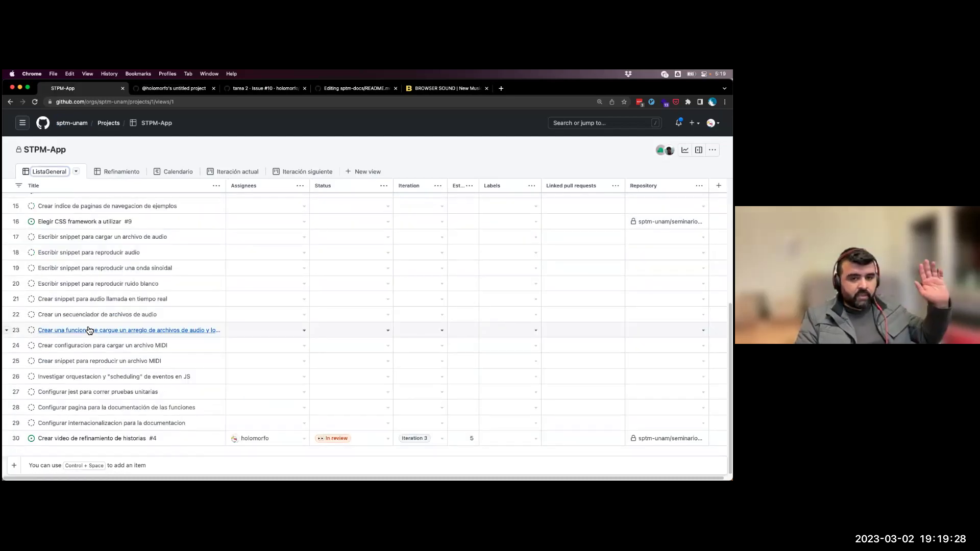
scroll(88, 330, "up", 5)
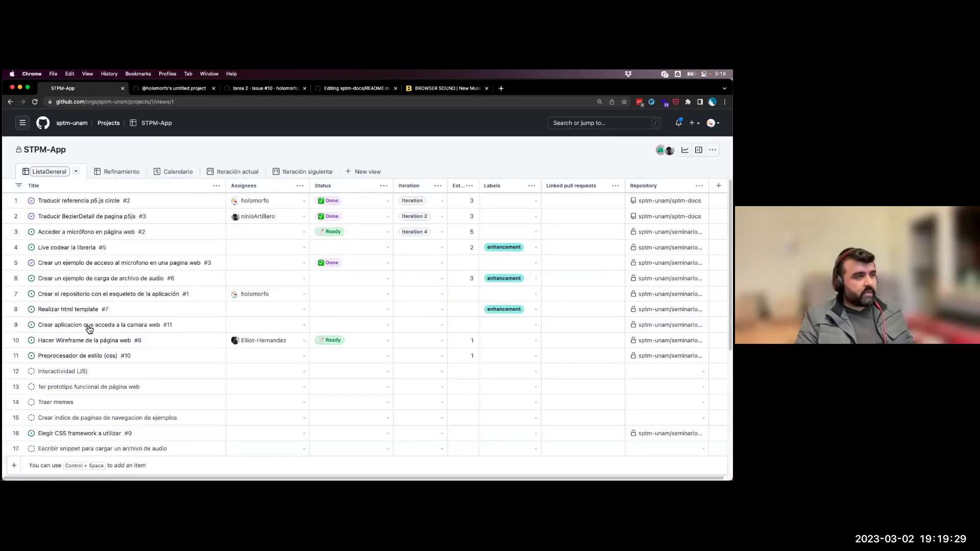
left_click(120, 175)
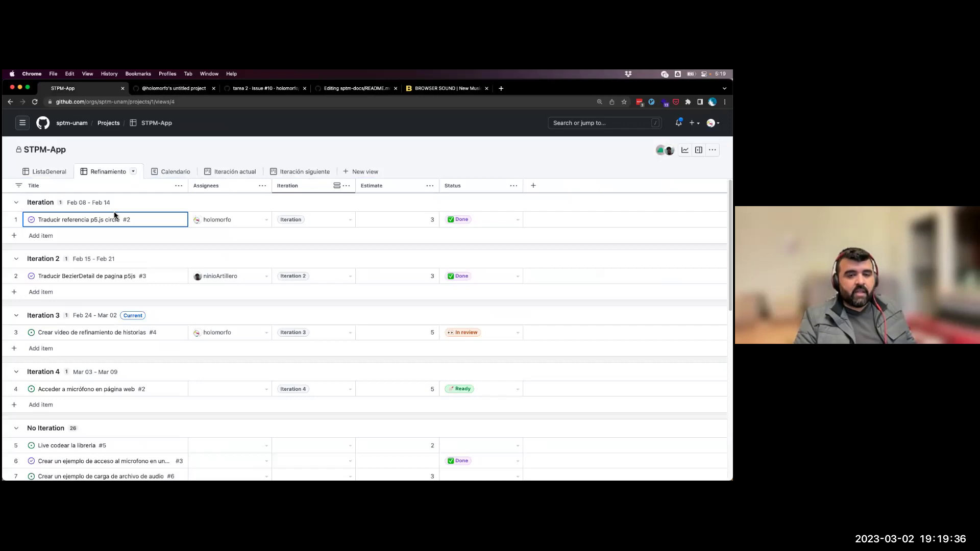
scroll(76, 209, "down", 1)
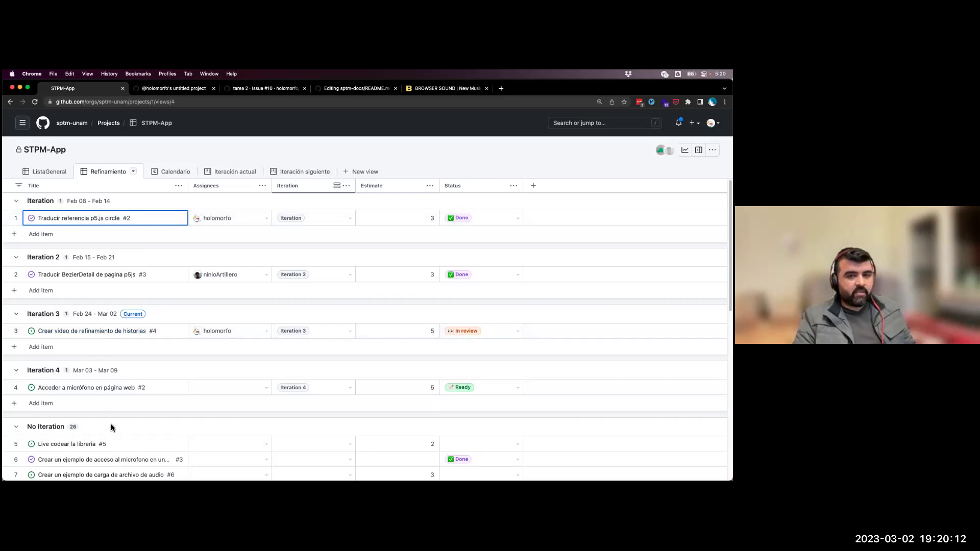
left_click(171, 176)
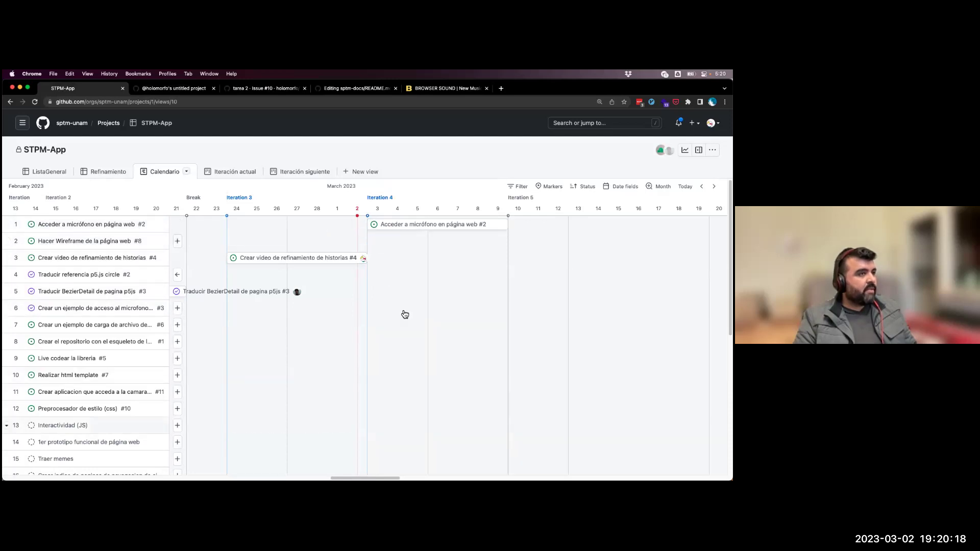
left_click(239, 172)
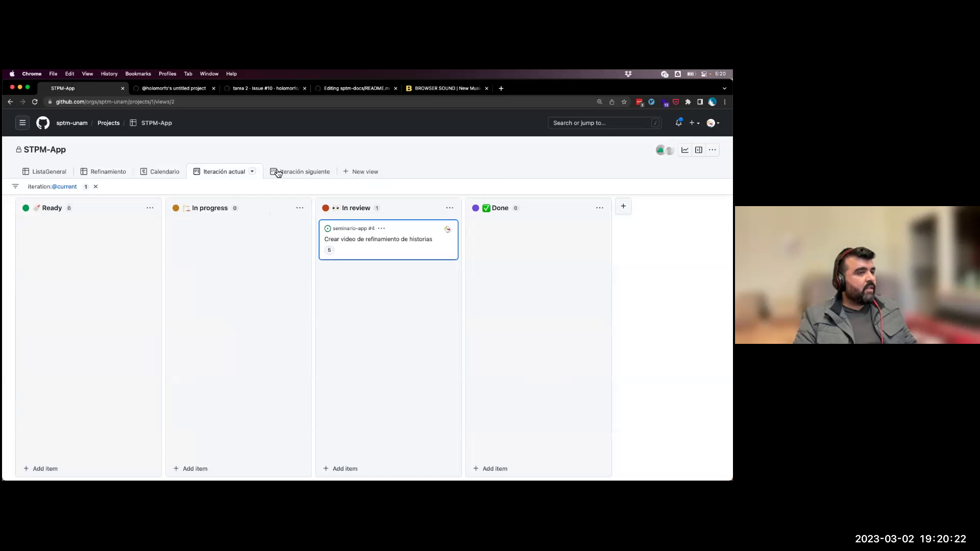
left_click(33, 189)
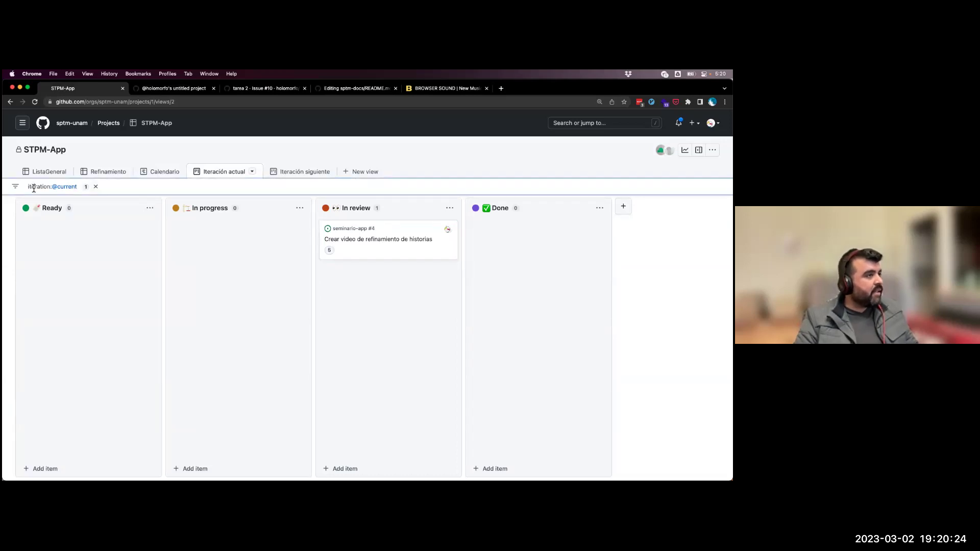
left_click(96, 186)
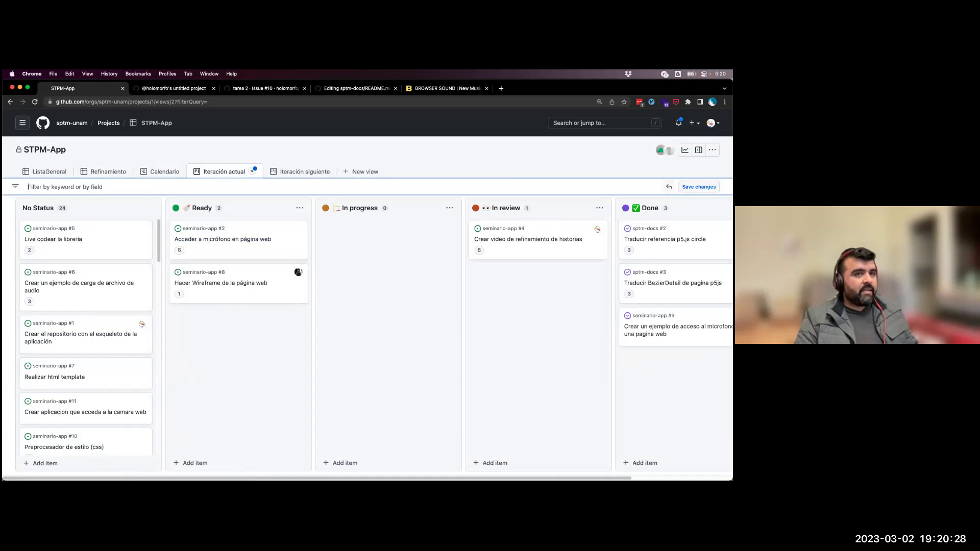
type("itar")
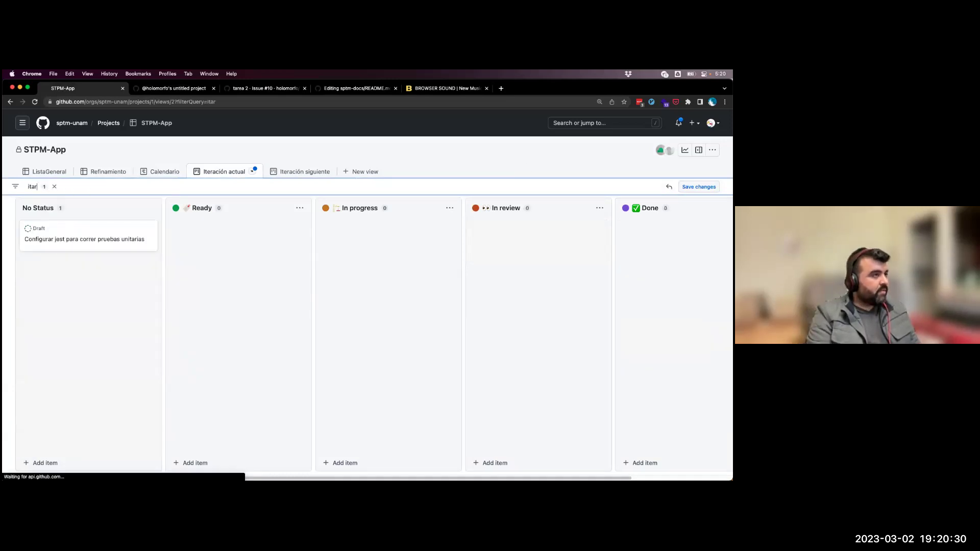
key("Tab")
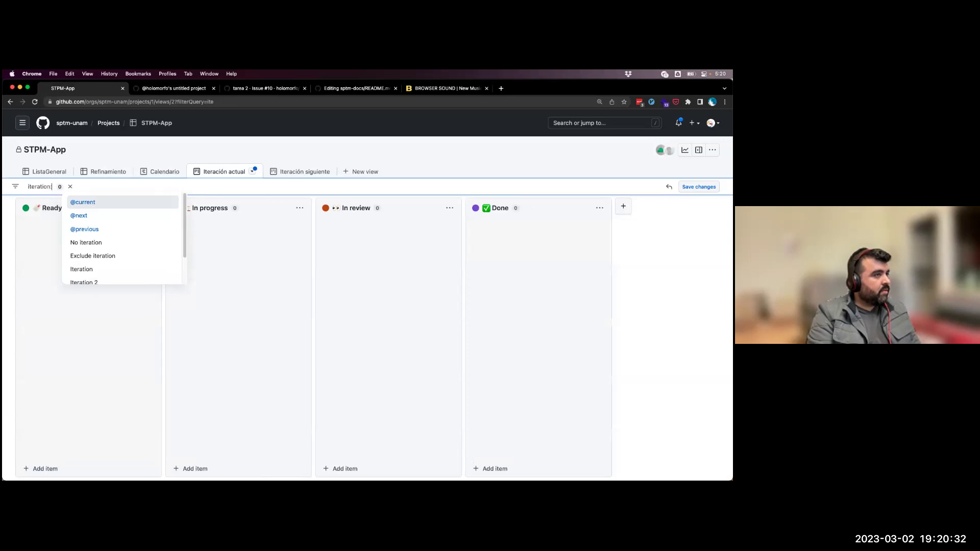
key("Return")
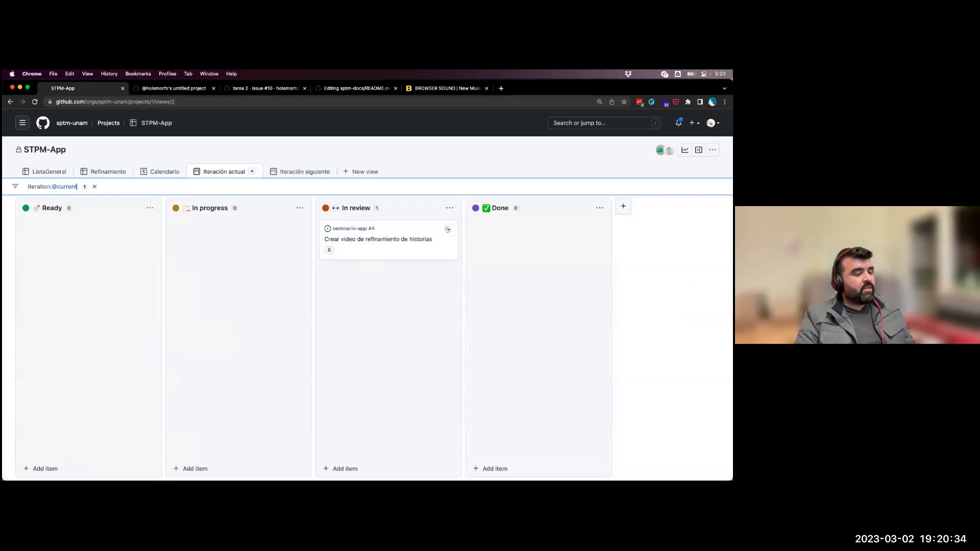
- Check the Iteración siguiente board and the video linked in the Iteración actual issue "Crear video de refinamiento de historias"
left_click(295, 173)
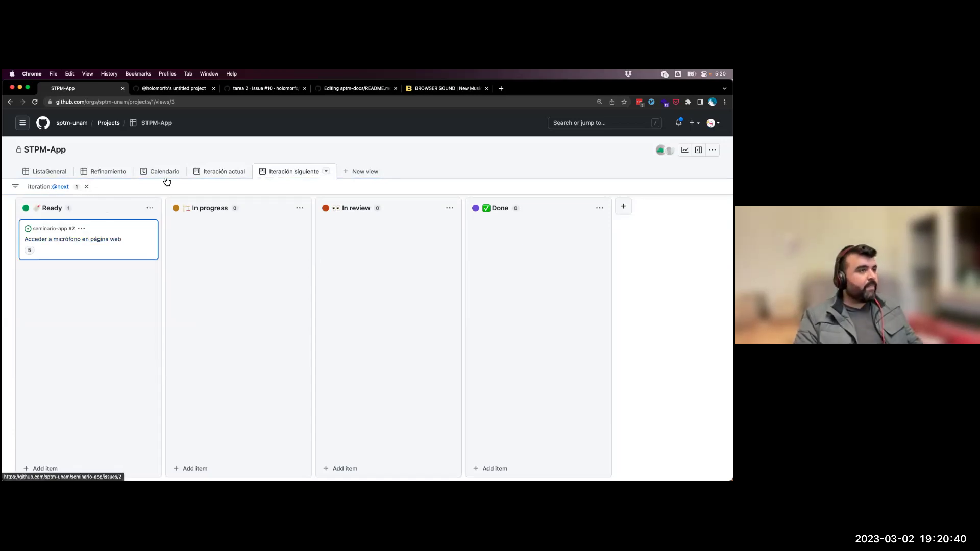
left_click(219, 178)
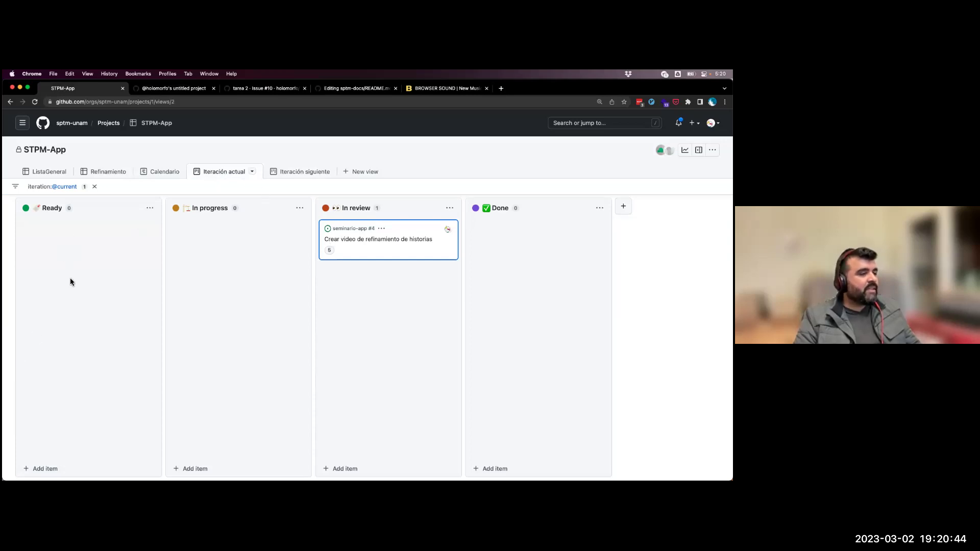
left_click(334, 240)
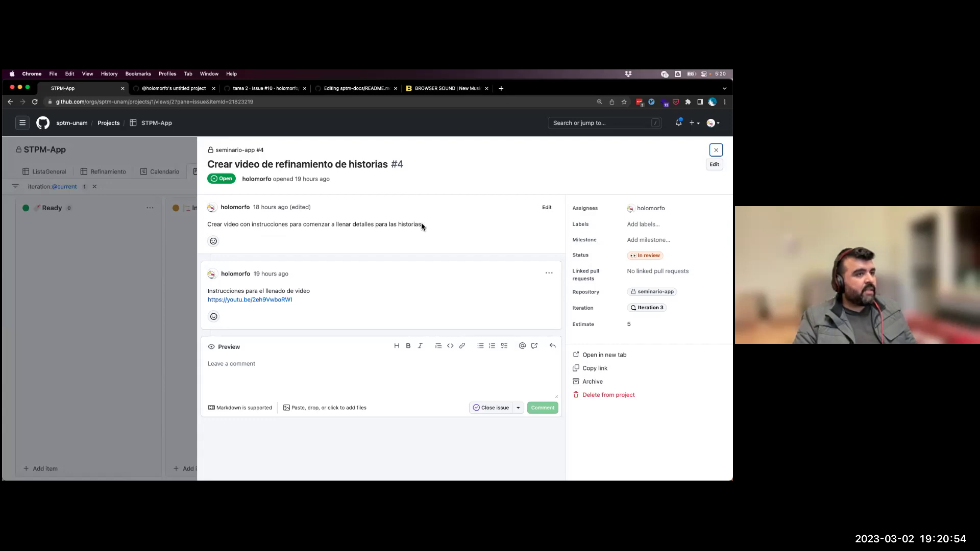
left_click(250, 300, "super")
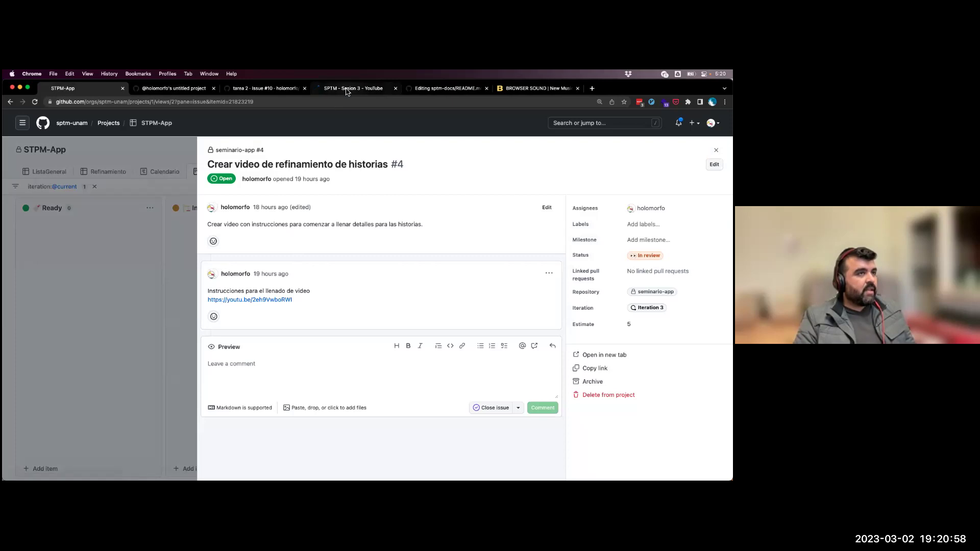
key("super+4")
key("super+w")
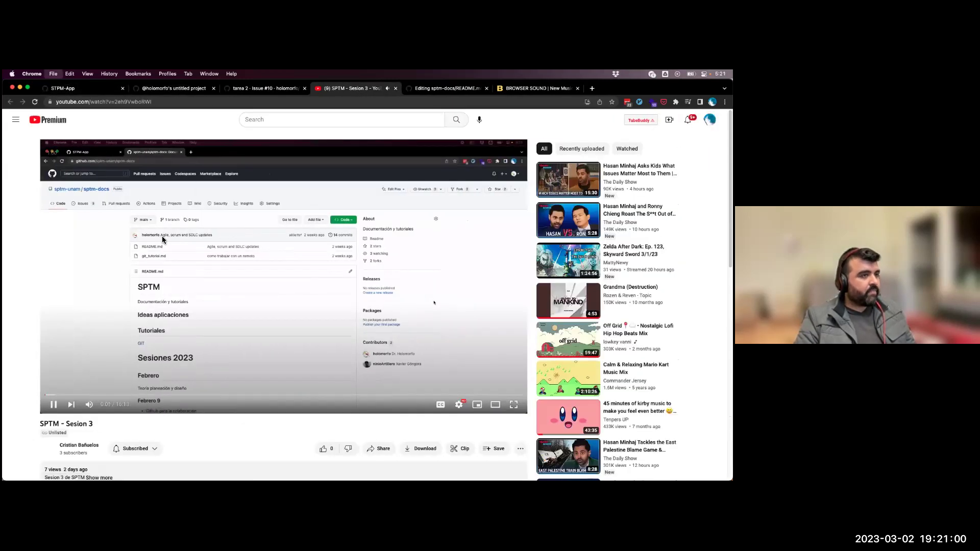
- Close the browser pages of the tarea 2 issue and the untitled project, returning to STPM-App
key("super+2")
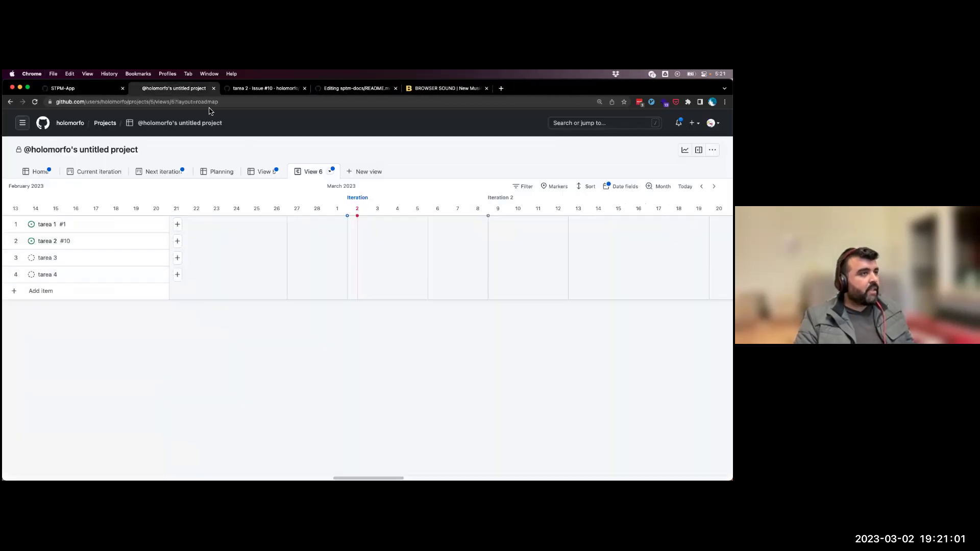
left_click(262, 92)
key("super+w")
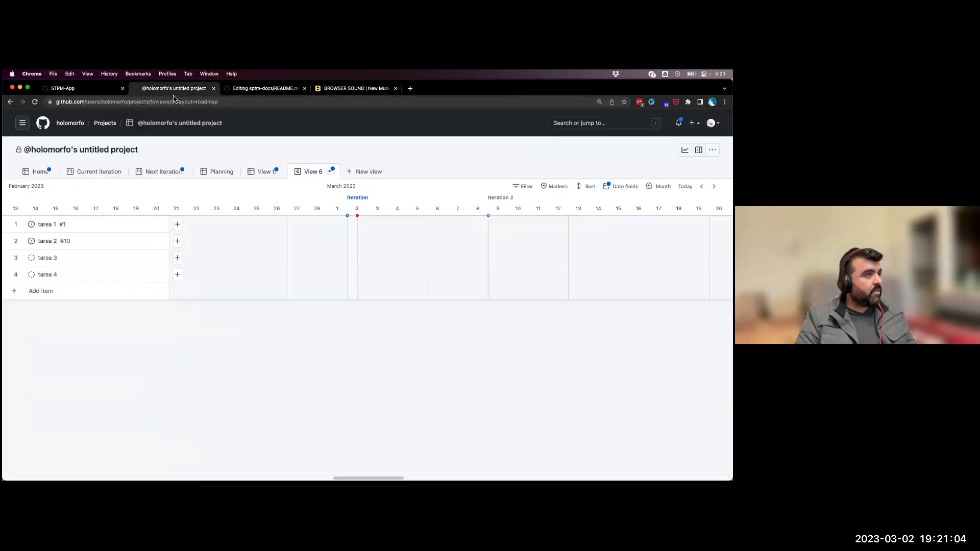
key("super+w")
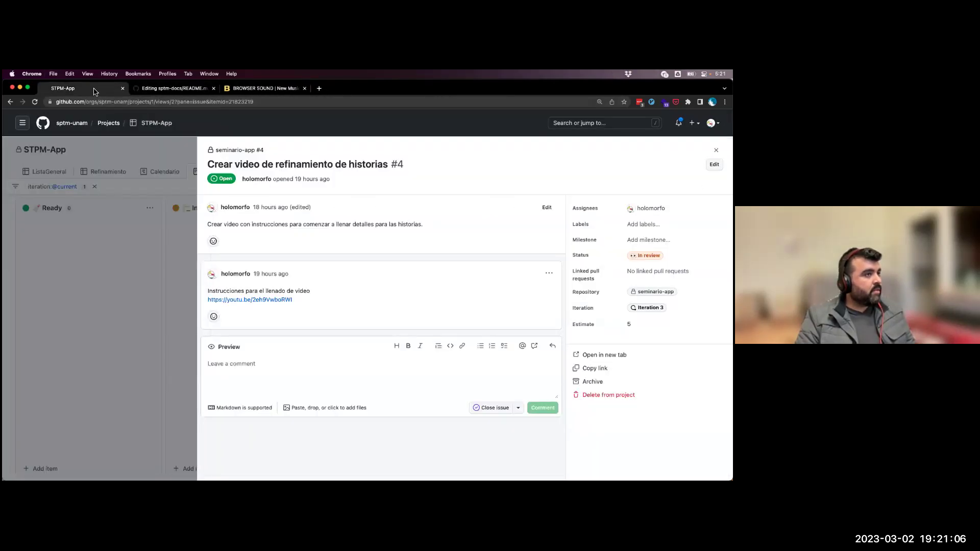
- Move "Crear video de refinamiento de historias" to Done on the Iteración actual board and close its issue
left_click(173, 333)
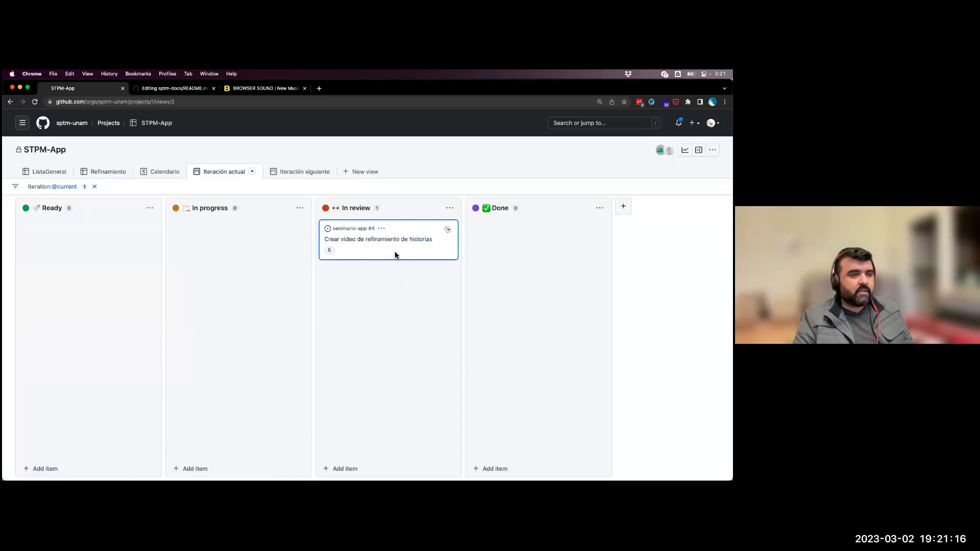
left_click_drag(409, 230, 531, 233)
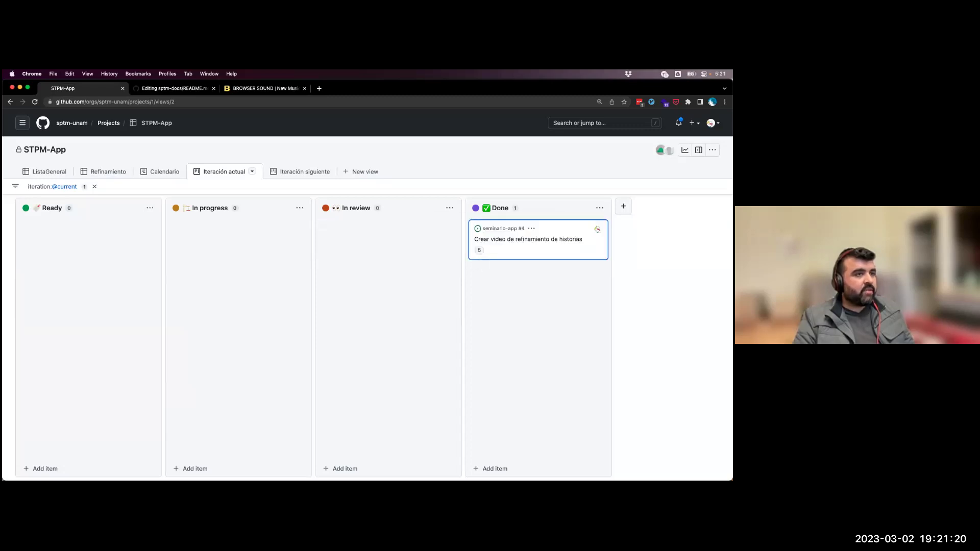
left_click(507, 240)
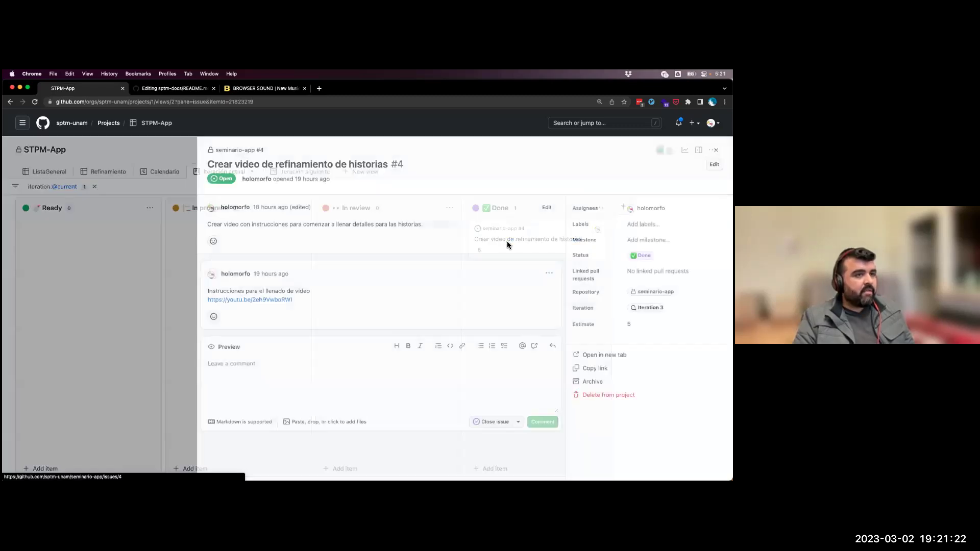
left_click(492, 426)
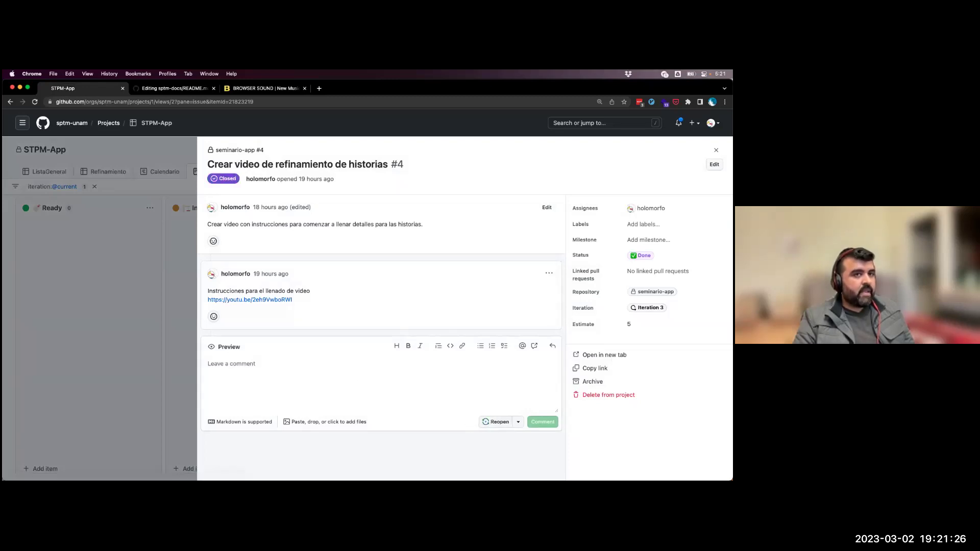
left_click(716, 150)
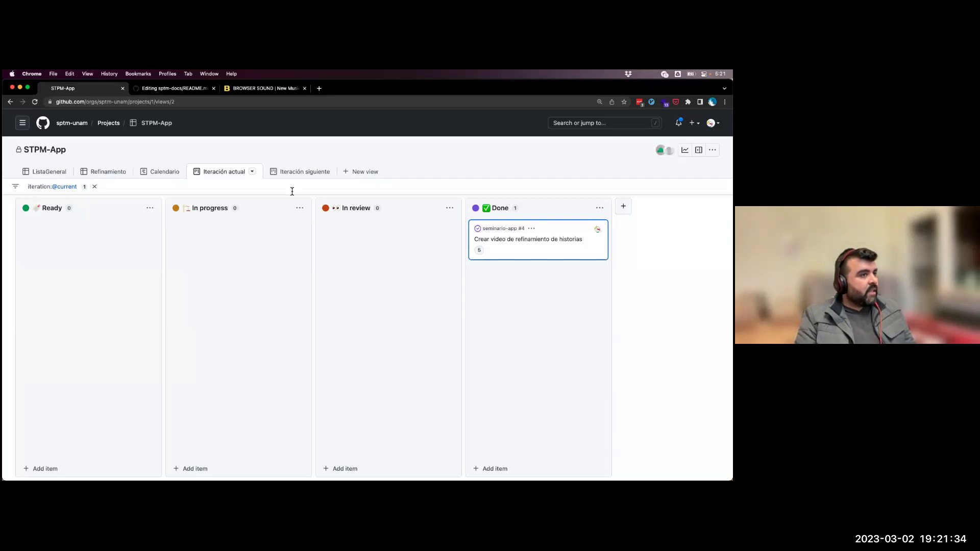
- Review the ListaGeneral and Iteración actual views and read the description of the issue "Hacer Wireframe de la página web"
left_click(51, 172)
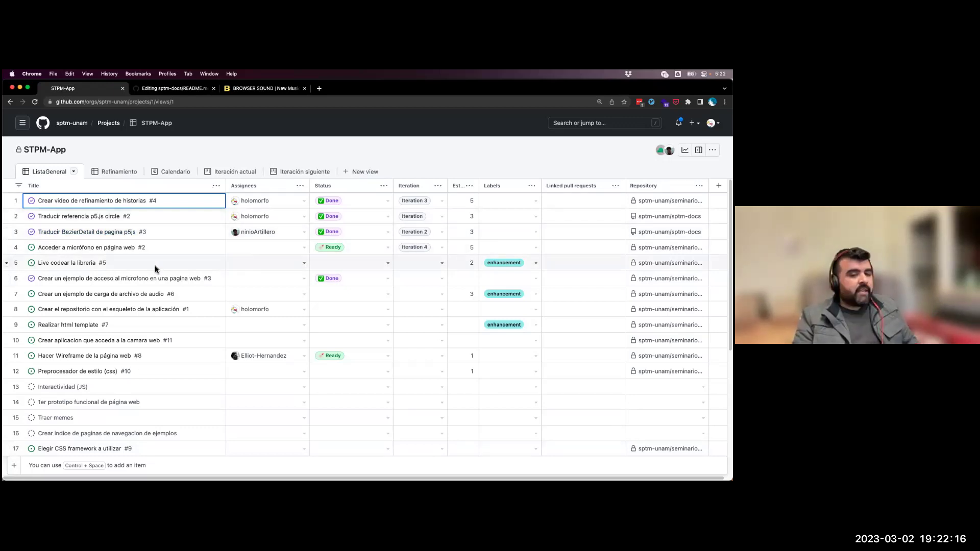
left_click(225, 172)
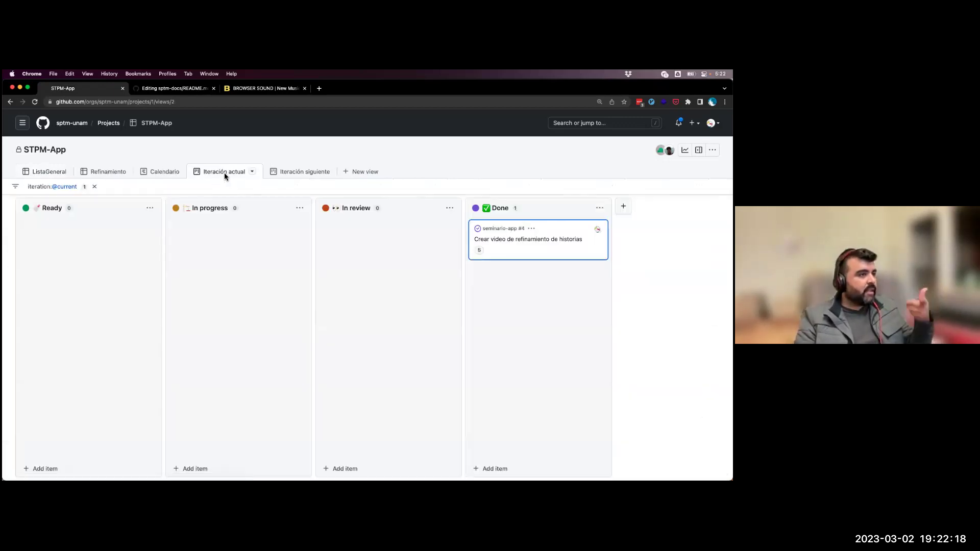
left_click(53, 172)
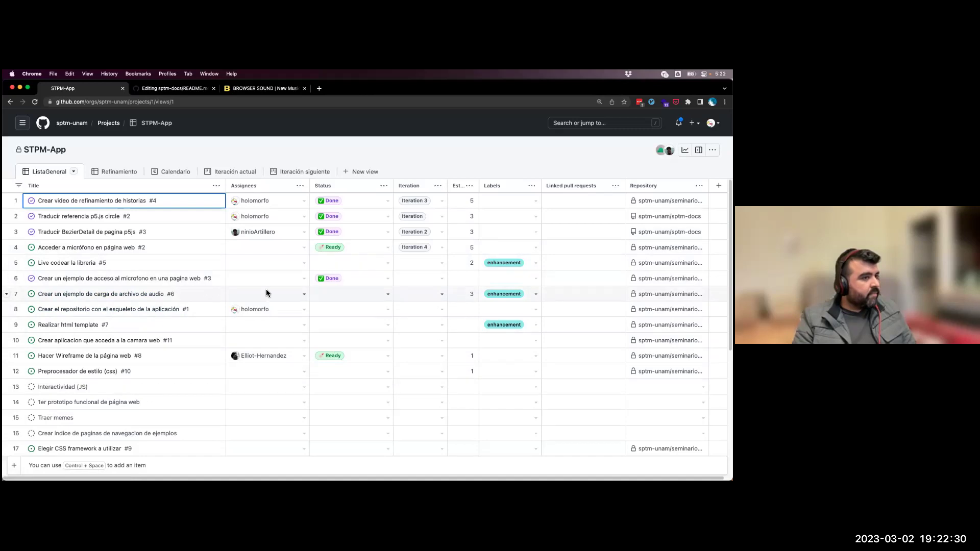
left_click(84, 355)
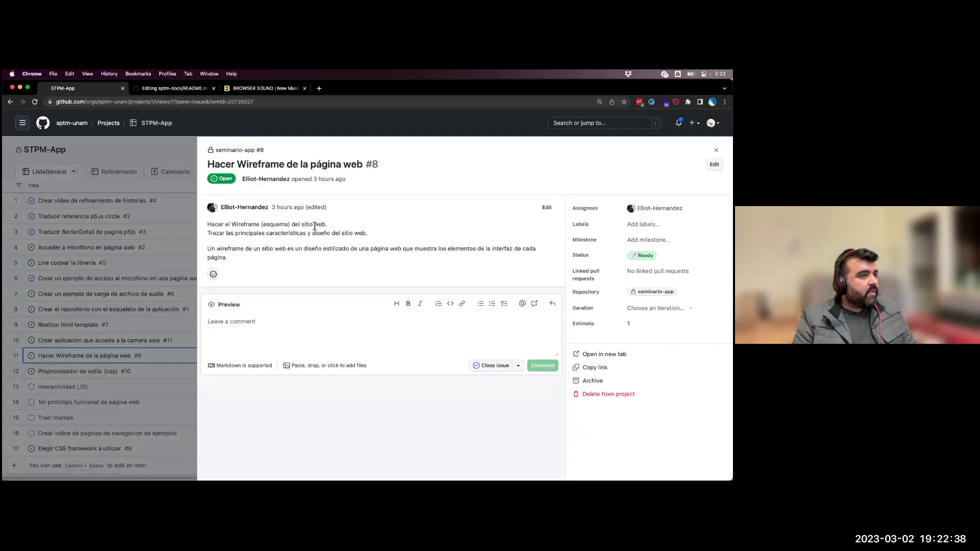
triple_click(229, 233)
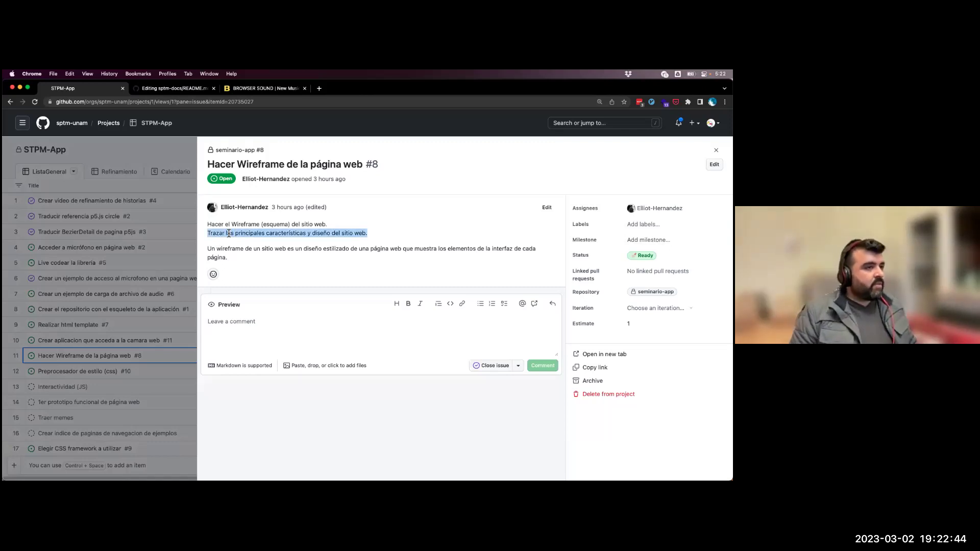
triple_click(483, 248)
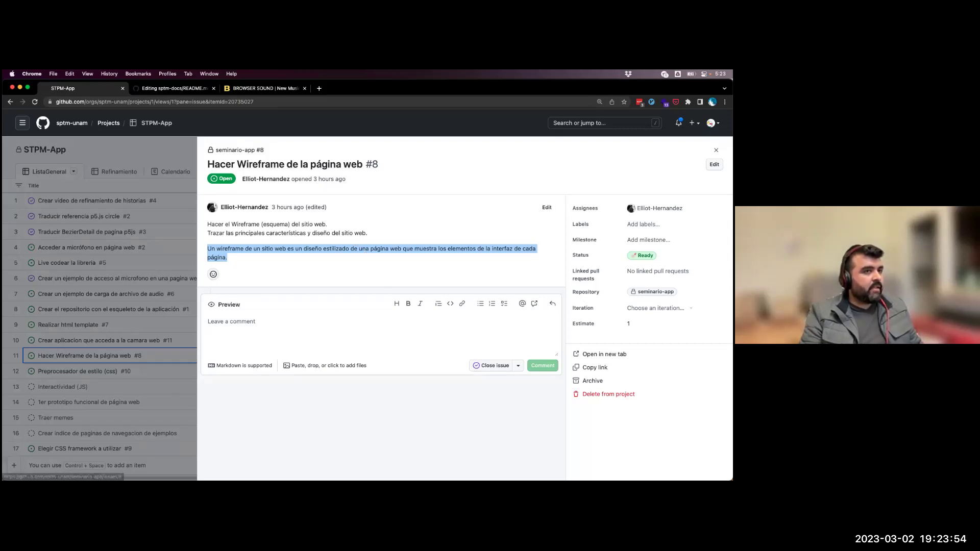
left_click(547, 207)
left_click(284, 255)
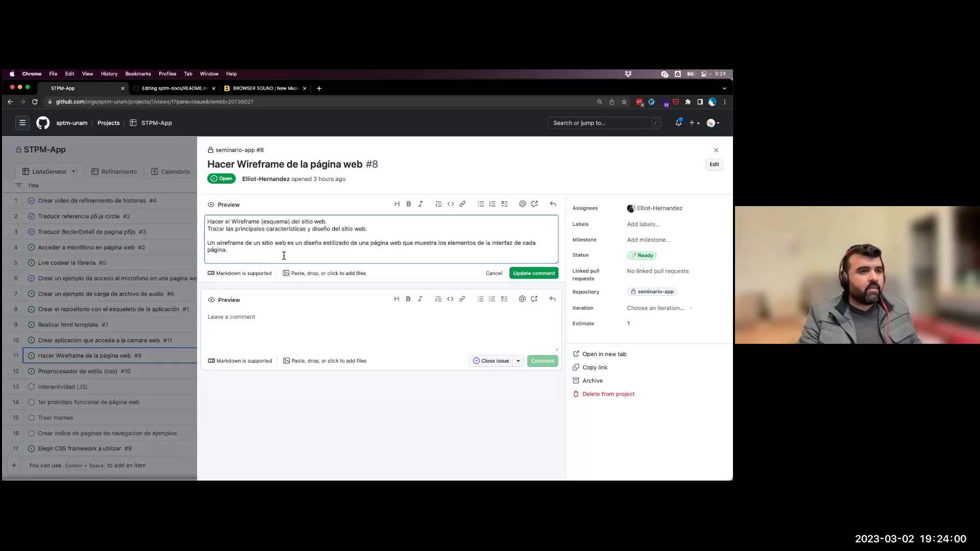
left_click(492, 274)
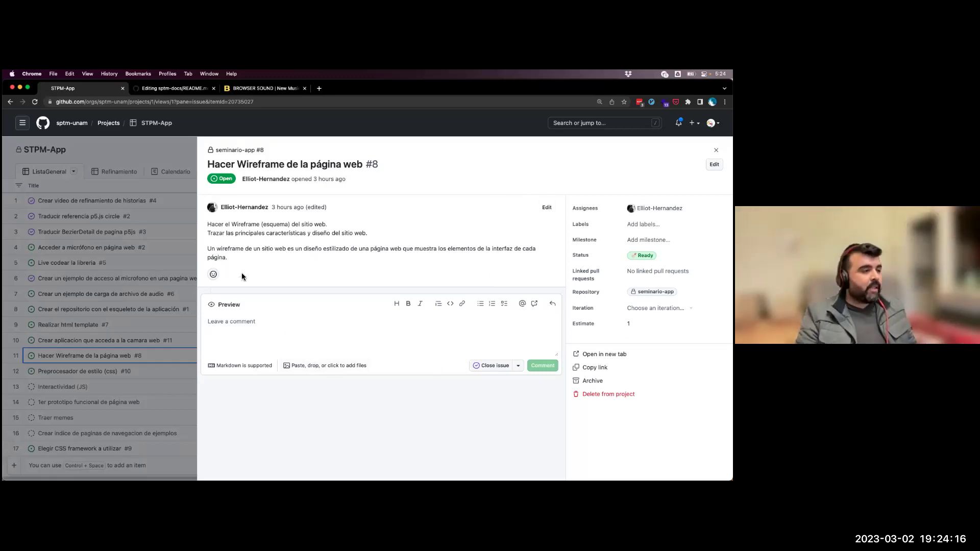
left_click(236, 317)
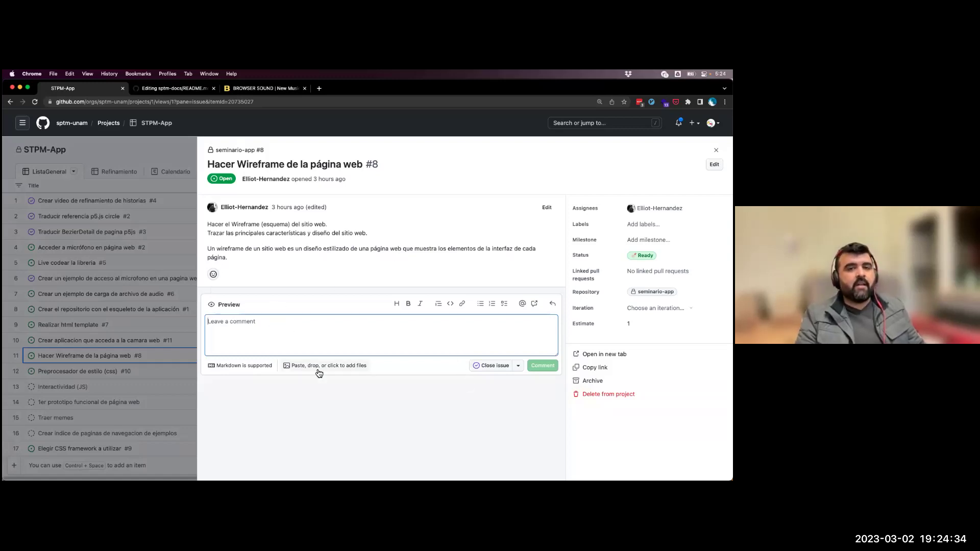
left_click(266, 220)
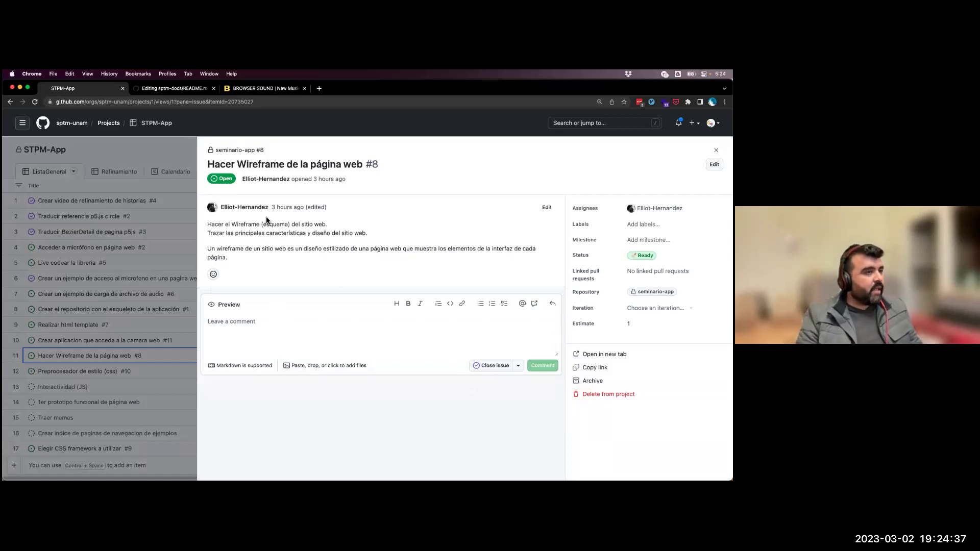
- Add the bullet items "Pagina de inicio" and "Template de ejemplo" to the end of the wireframe issue's description, save it and return to the list
triple_click(236, 225)
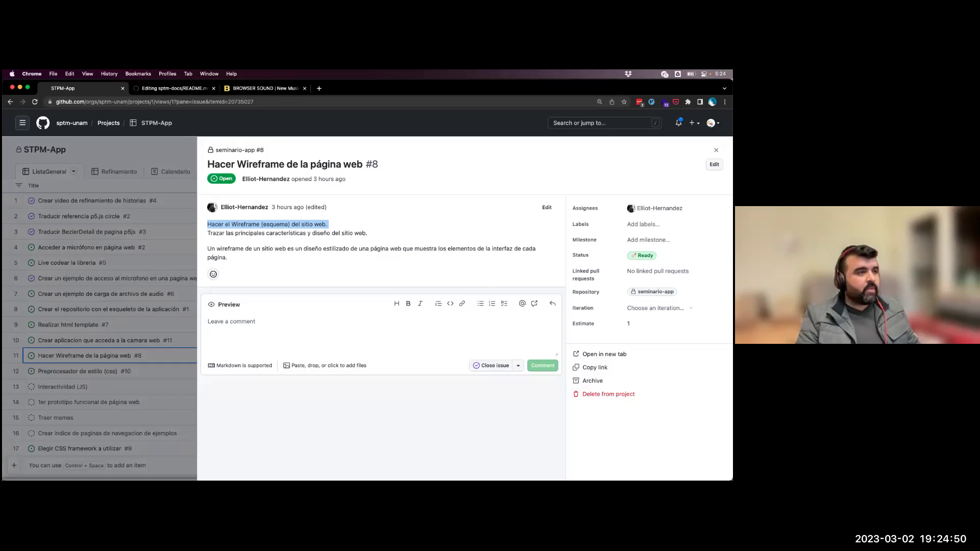
left_click(546, 207)
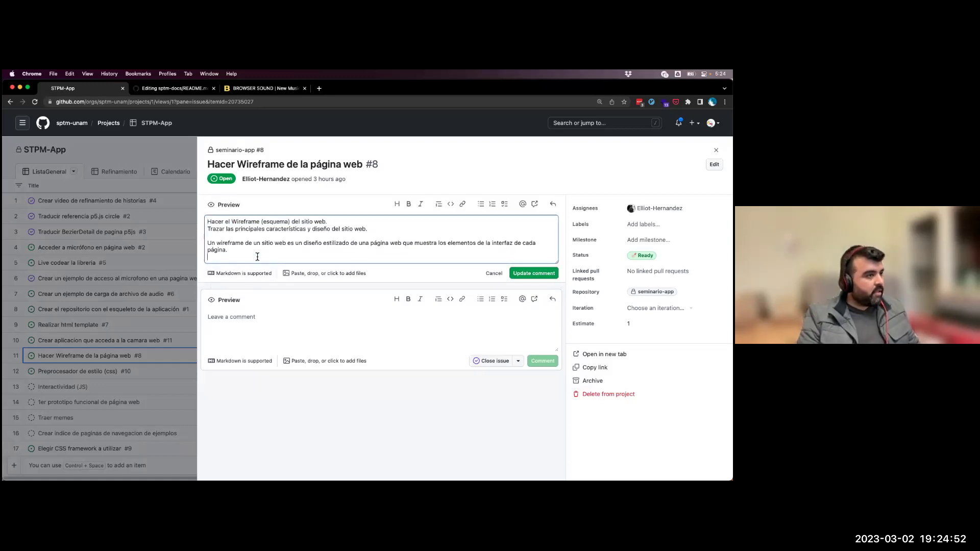
key("Return")
type("- Pagina de inicio")
key("Return")
type("T")
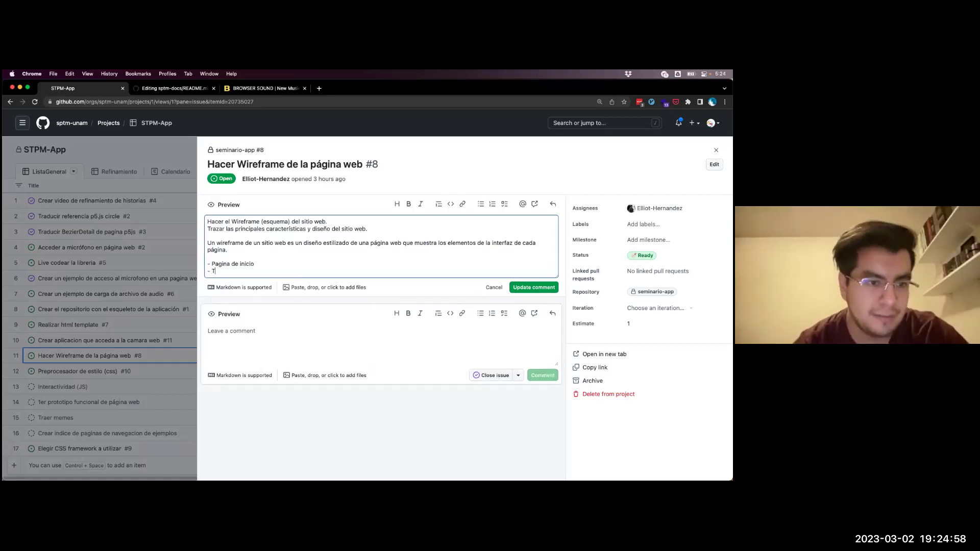
type("emplate de")
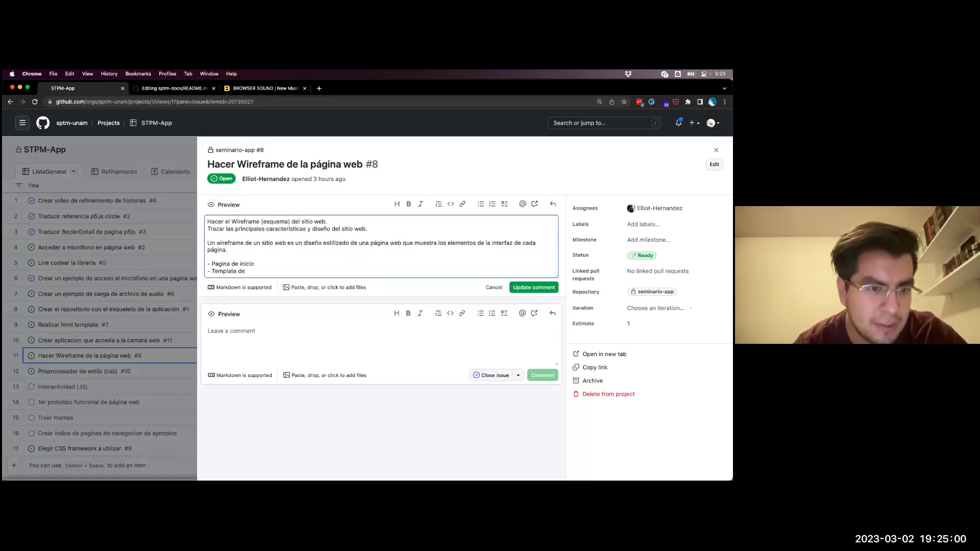
type(" ejempl")
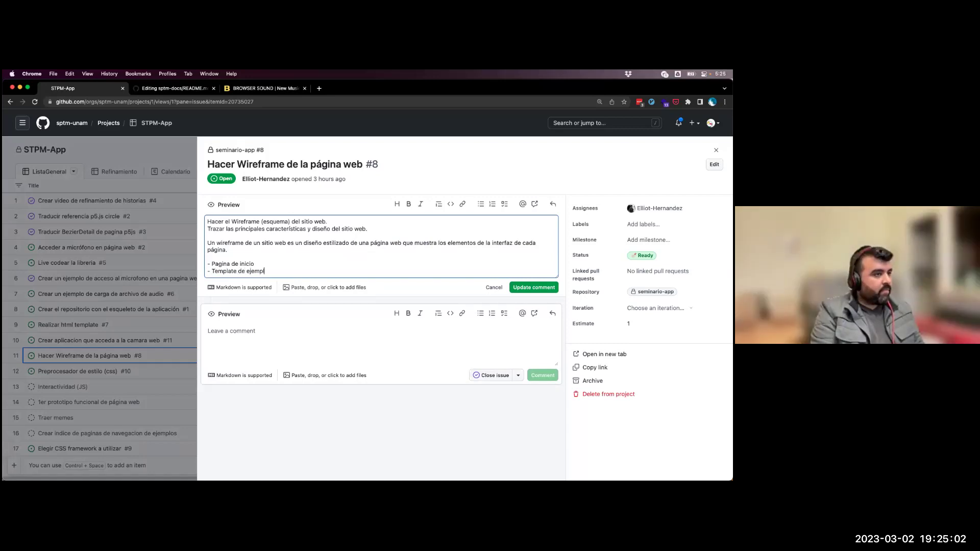
type("o")
key("Return")
key("BackSpace")
key("BackSpace")
key("BackSpace")
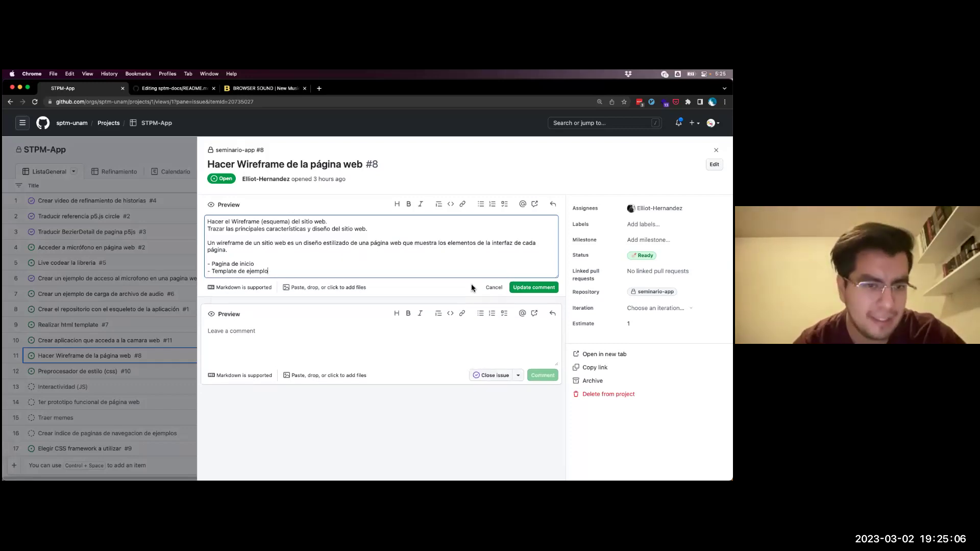
left_click(532, 288)
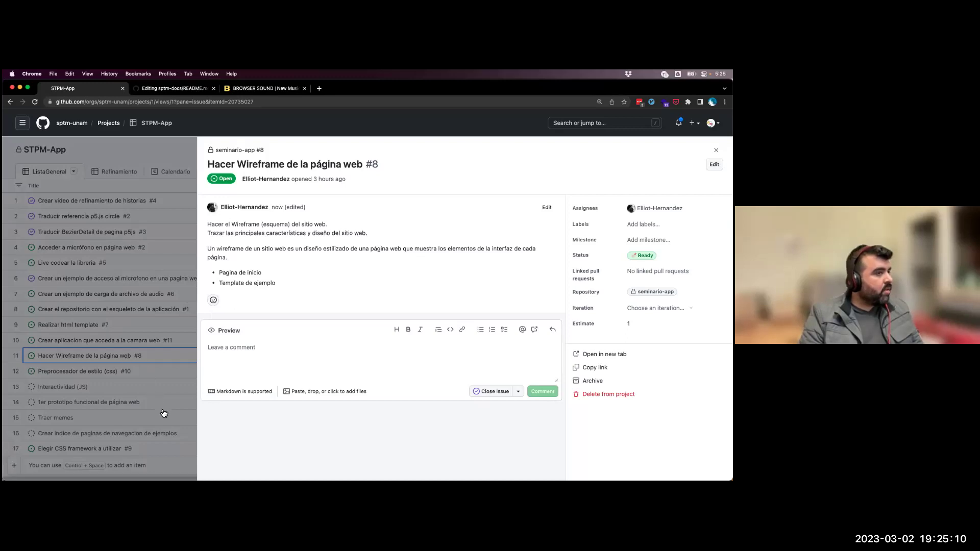
left_click(185, 150)
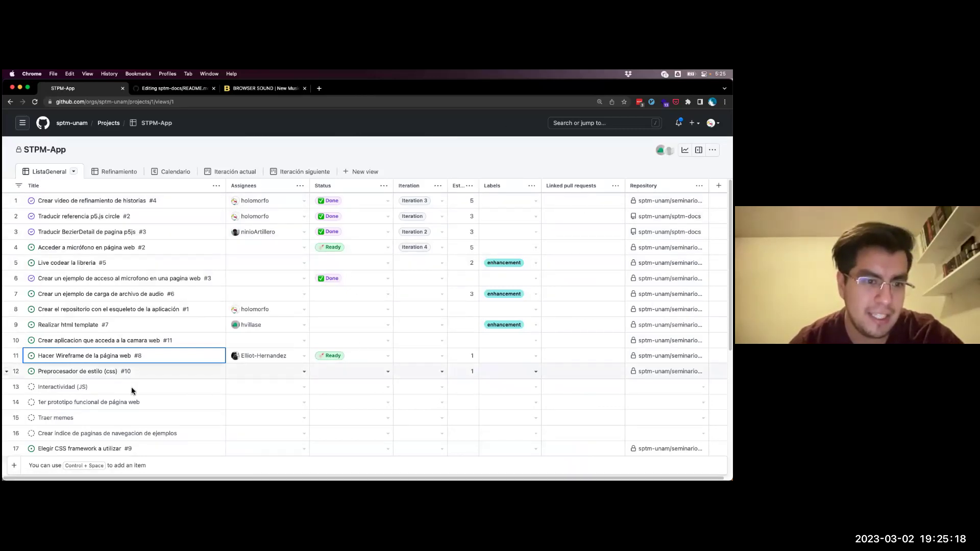
- Compare the descriptions of the issues "Hacer Wireframe de la página web" and "Realizar html template"
left_click(117, 356)
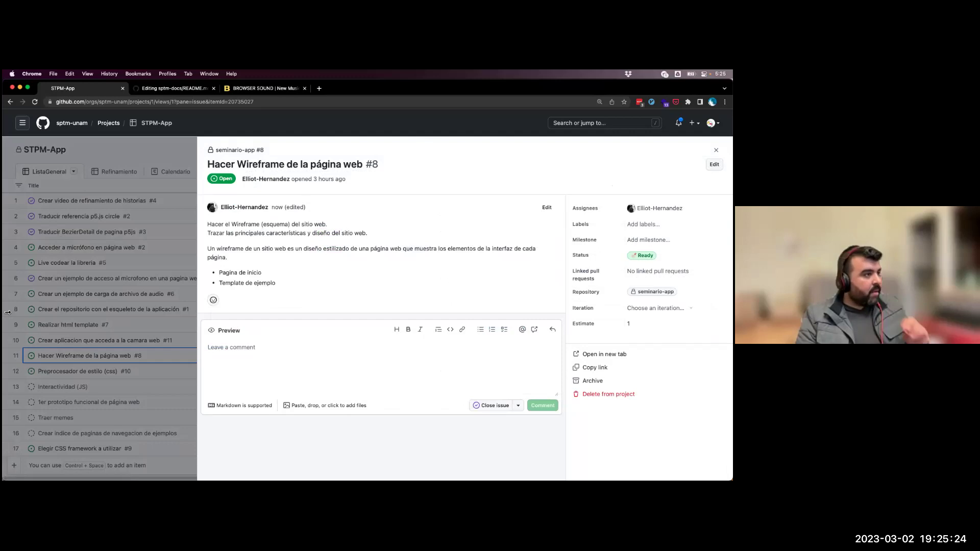
left_click(81, 329)
left_click(80, 326)
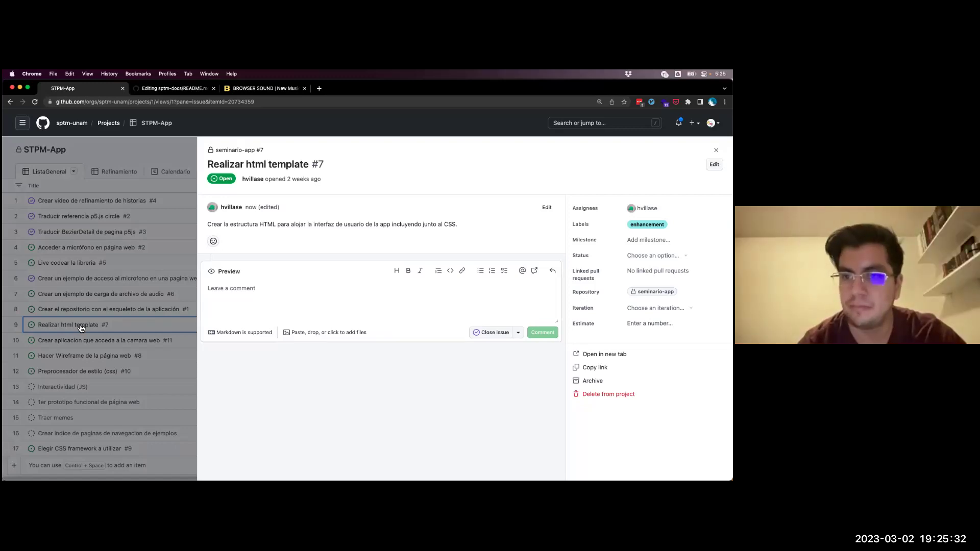
left_click(69, 357)
left_click(69, 357)
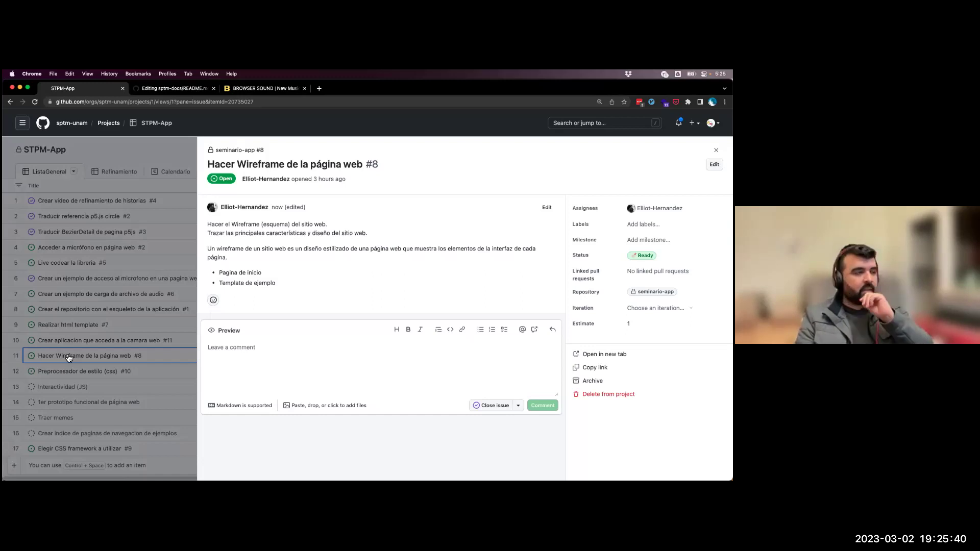
left_click(295, 345)
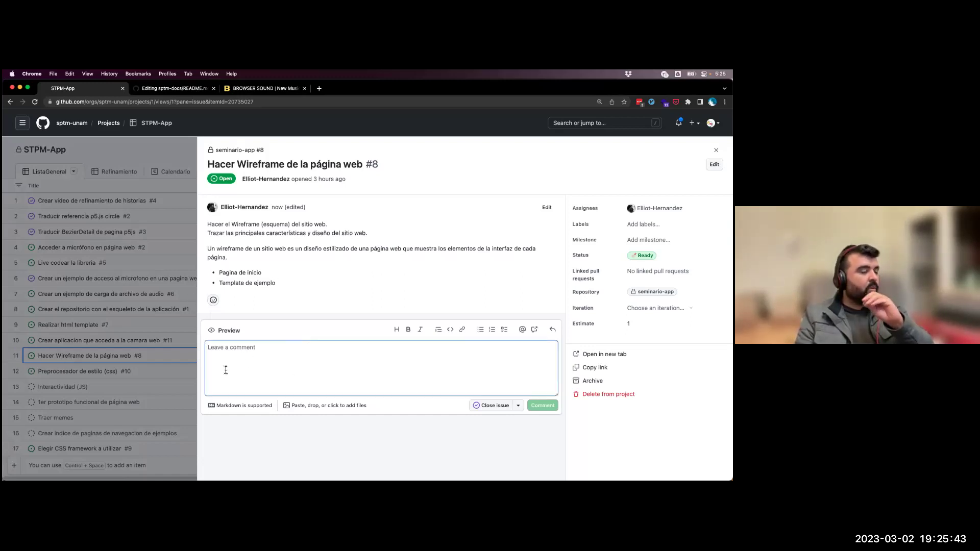
left_click(70, 325)
left_click(70, 325)
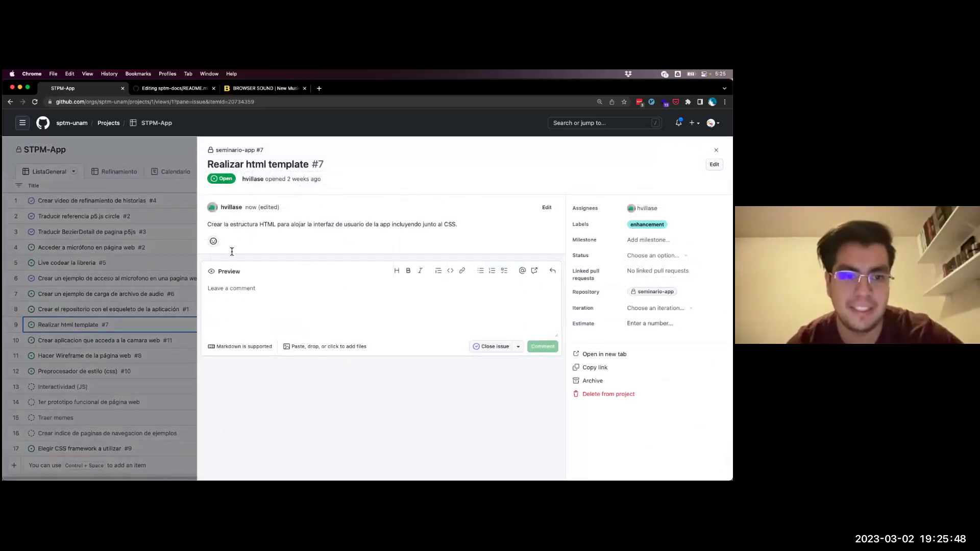
left_click(135, 327)
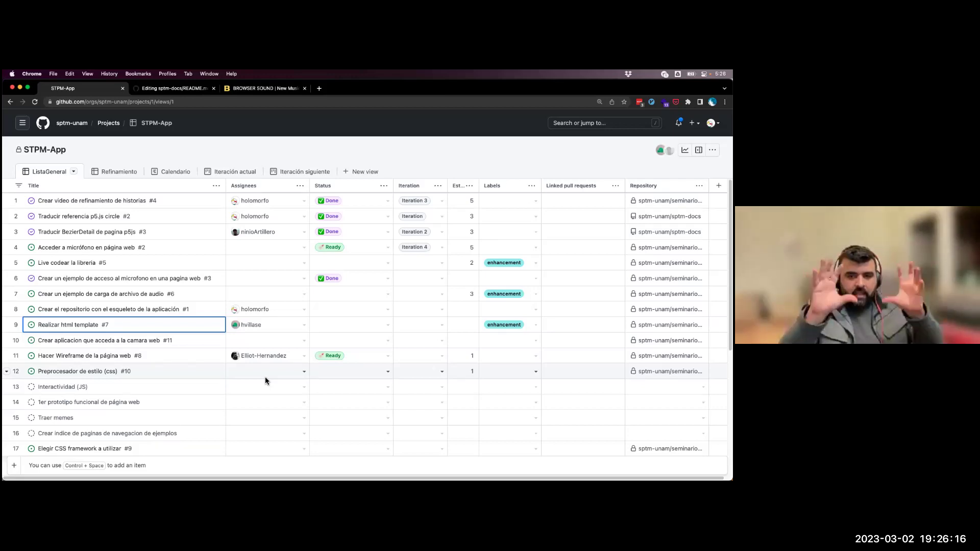
- Label the issue "Hacer Wireframe de la página web" as documentation and clear and re-enter its estimate as 1
left_click(115, 356)
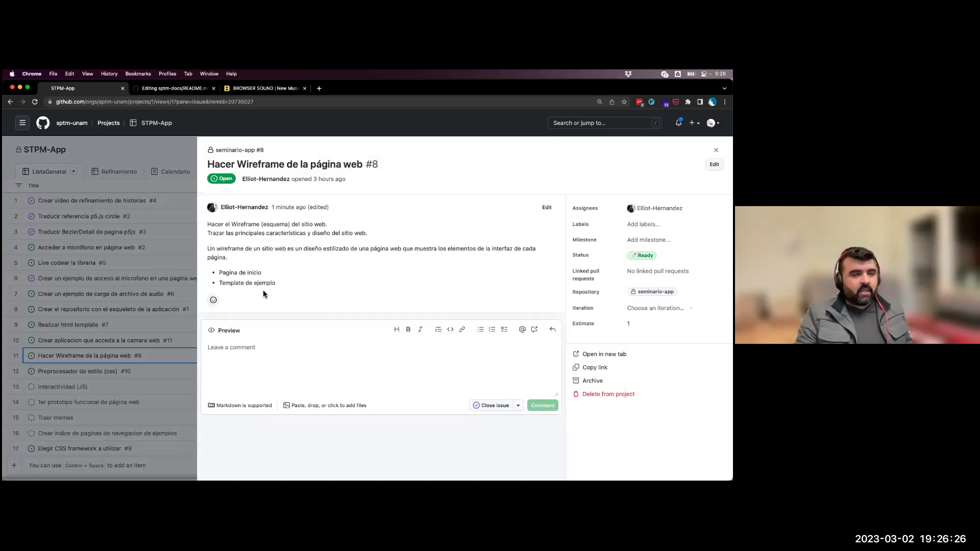
triple_click(280, 234)
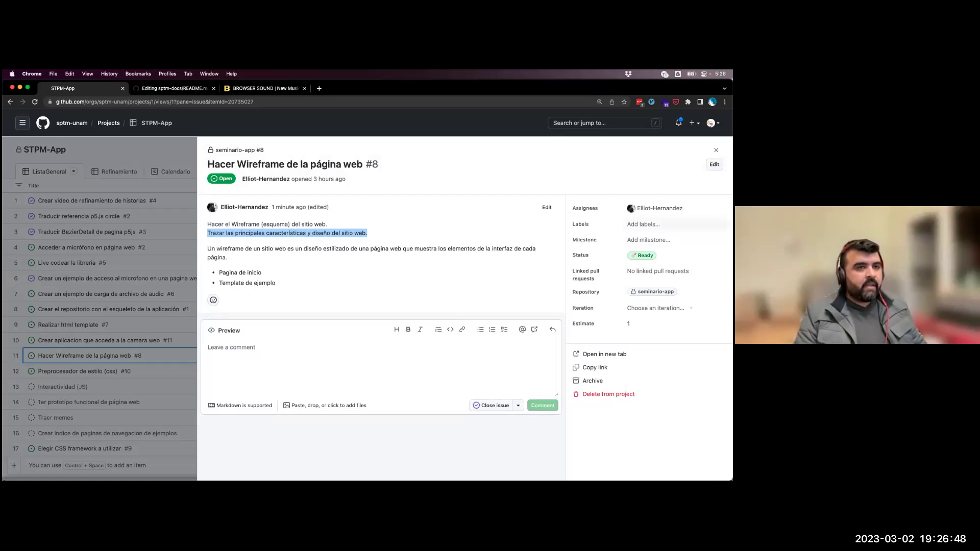
left_click(643, 225)
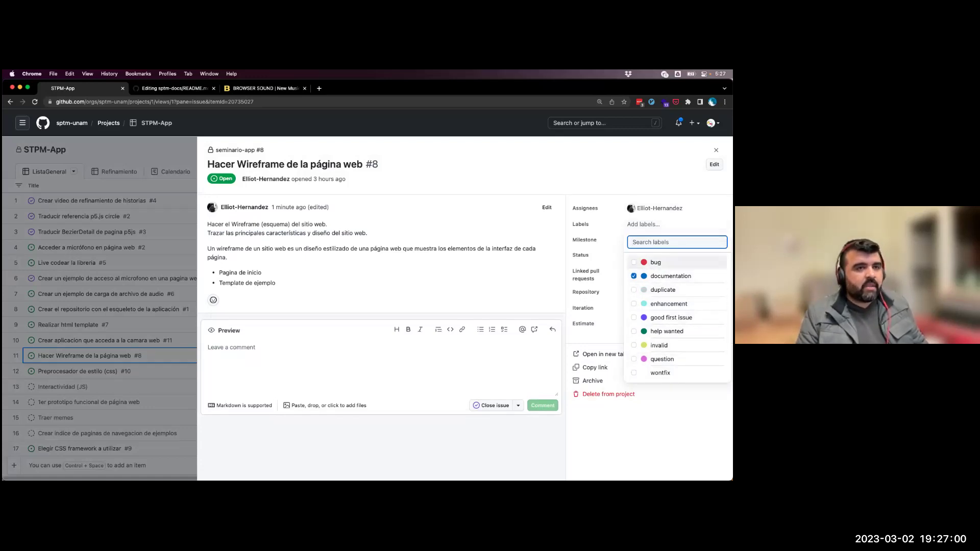
key("Escape")
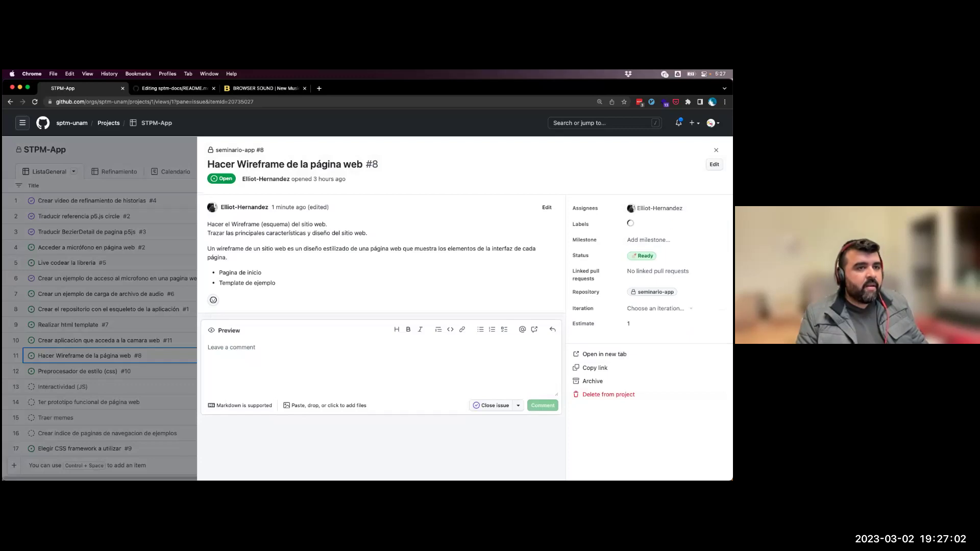
left_click(664, 324)
key("BackSpace")
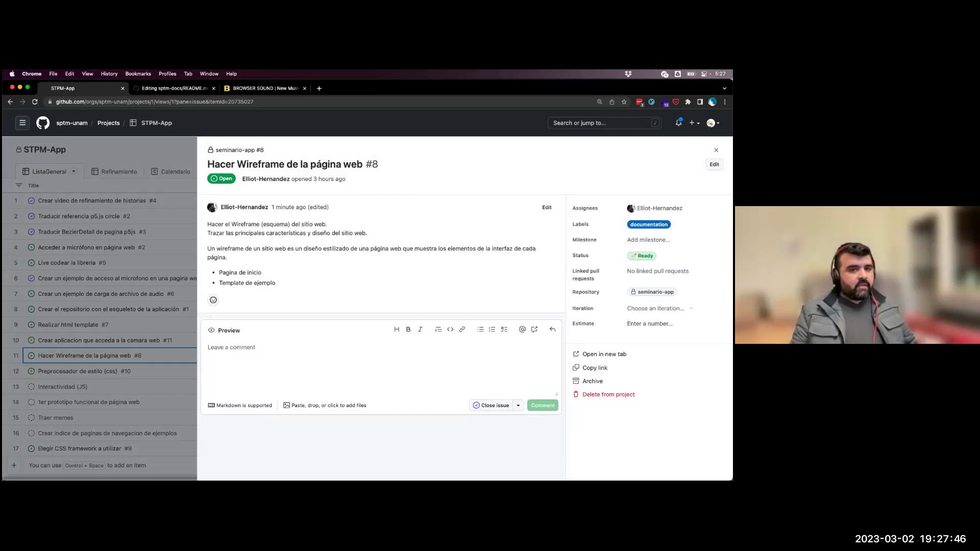
left_click(649, 323)
type("1")
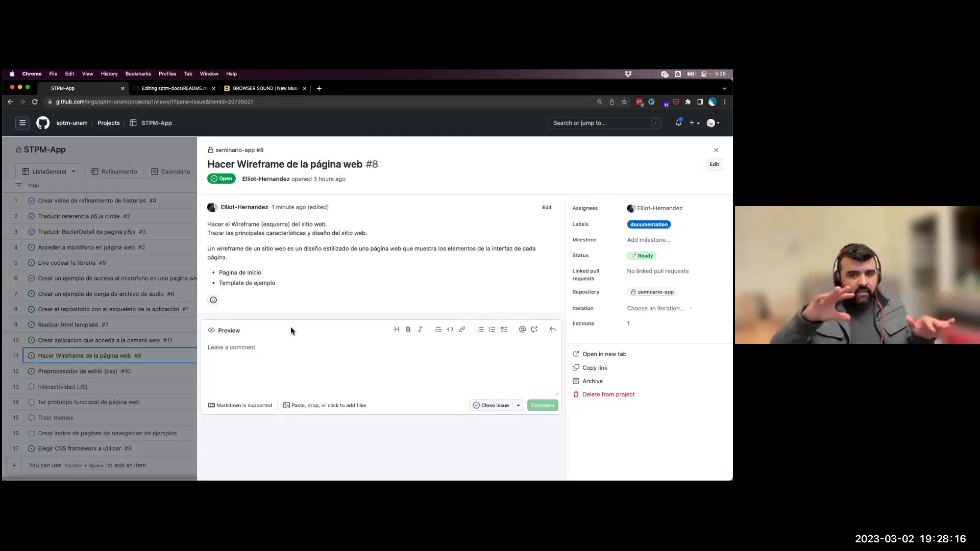
left_click(168, 149)
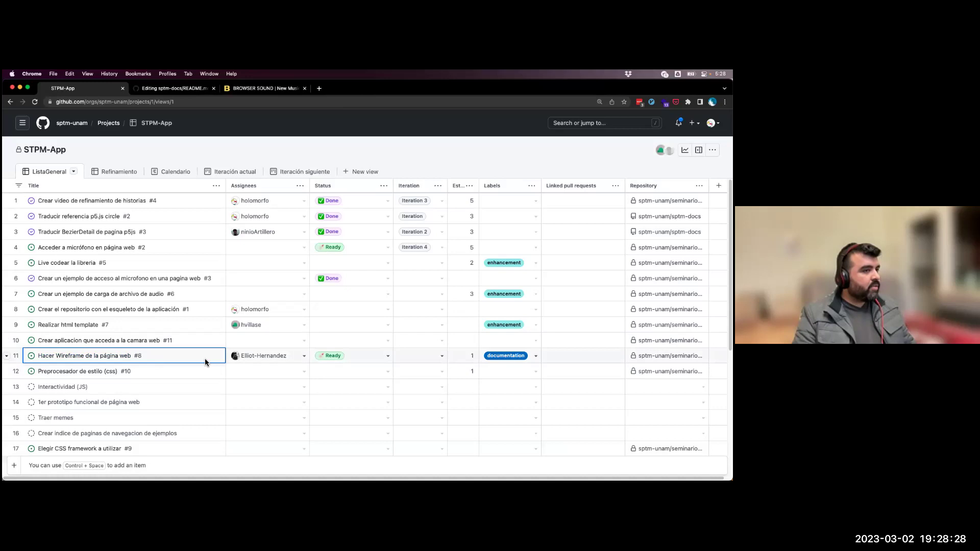
- Check the Iteración siguiente board and assign the issue "Hacer Wireframe de la página web" to Iteration 4
left_click(313, 172)
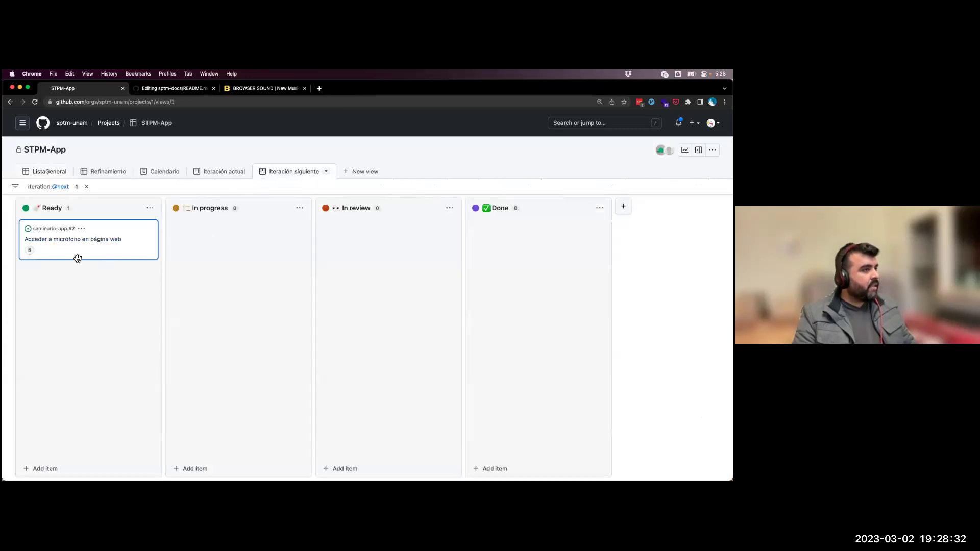
left_click(50, 173)
left_click(106, 357)
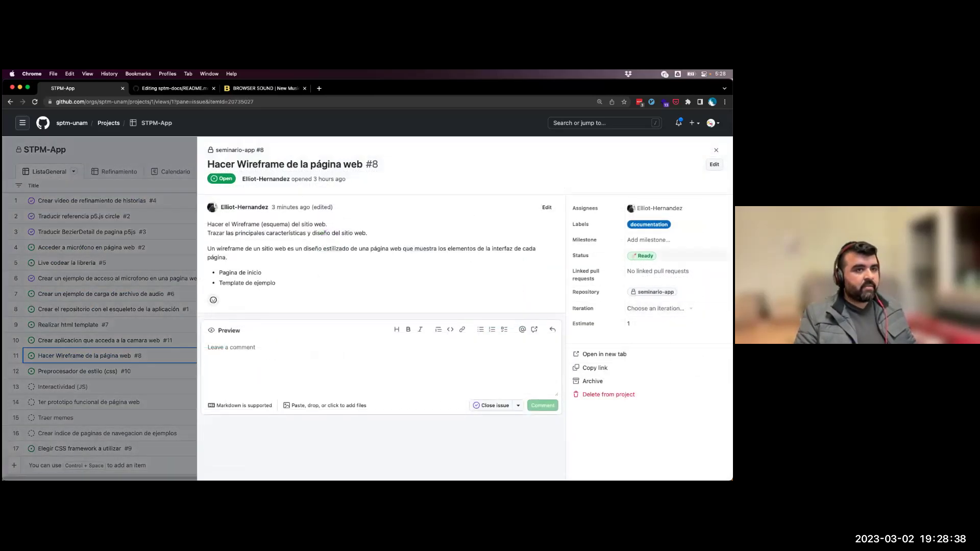
left_click(656, 309)
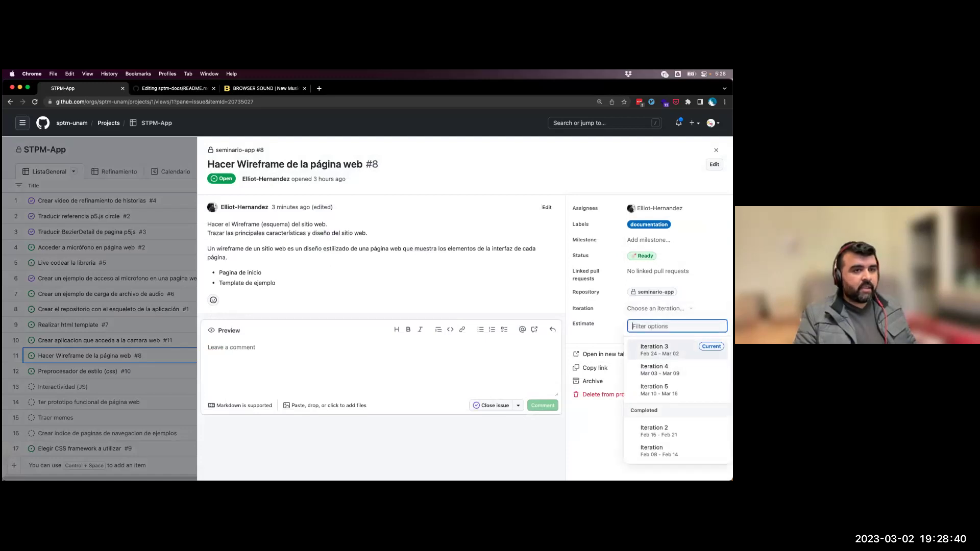
left_click(655, 370)
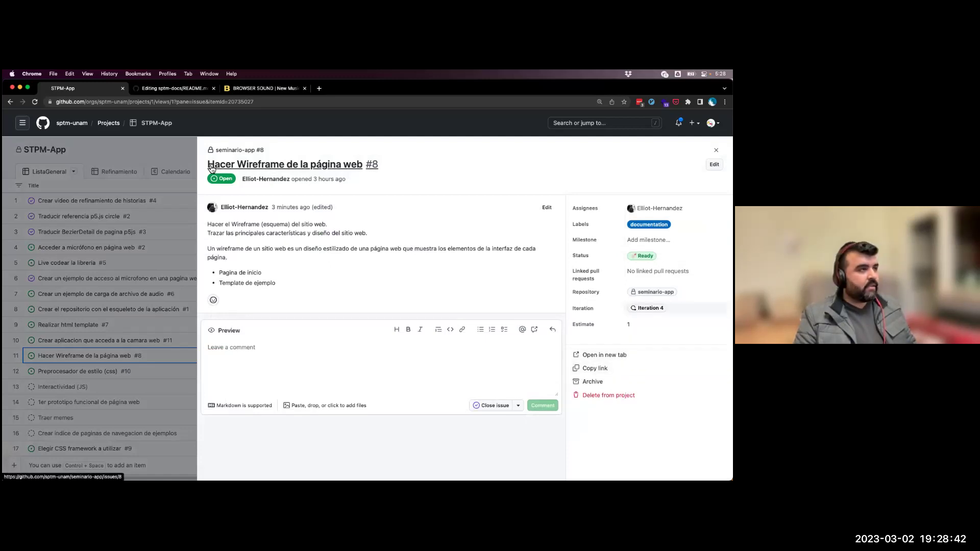
- Check the Iteración siguiente board and read the description of the issue "Acceder a micrófono en página web"
left_click(185, 161)
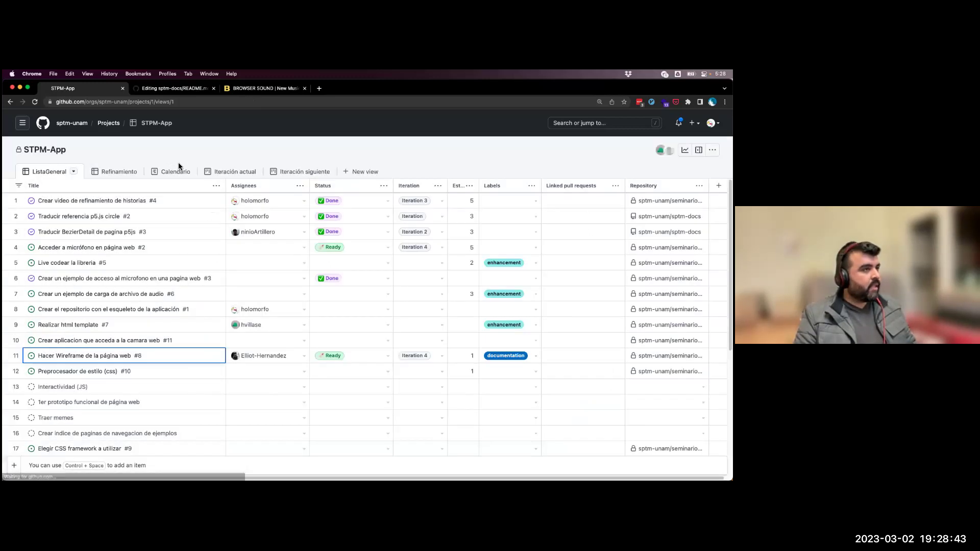
left_click(296, 173)
left_click(84, 240)
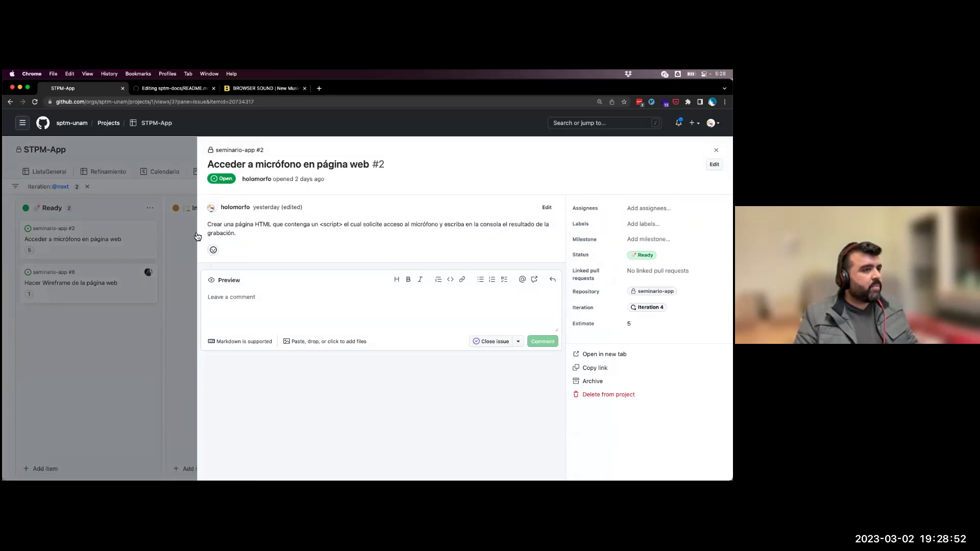
triple_click(247, 223)
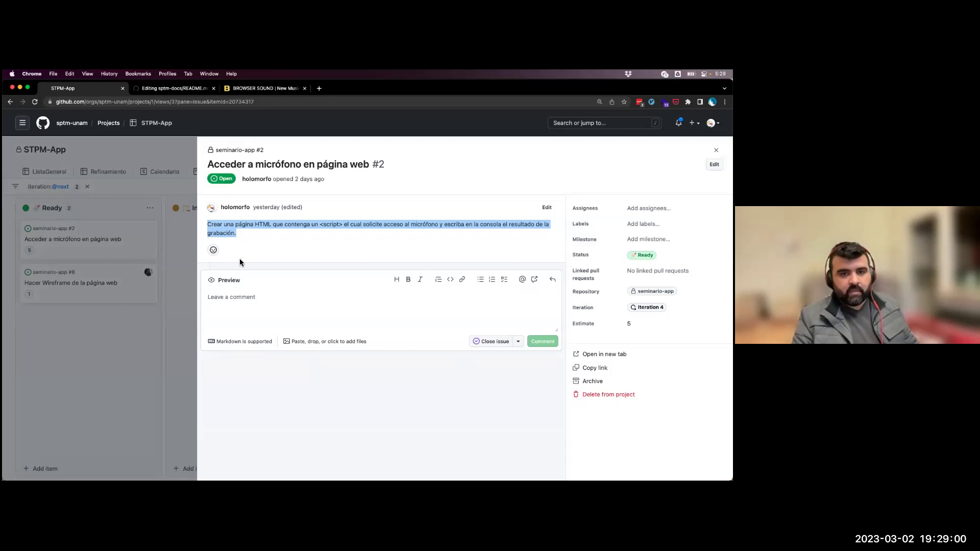
left_click(77, 337)
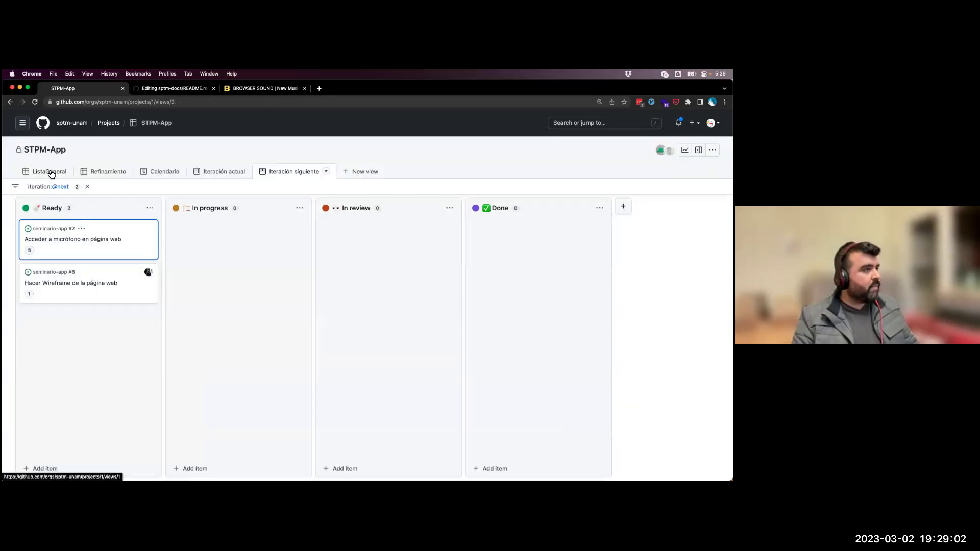
- Return to the ListaGeneral view and sort its items by Status in ascending order
left_click(51, 173)
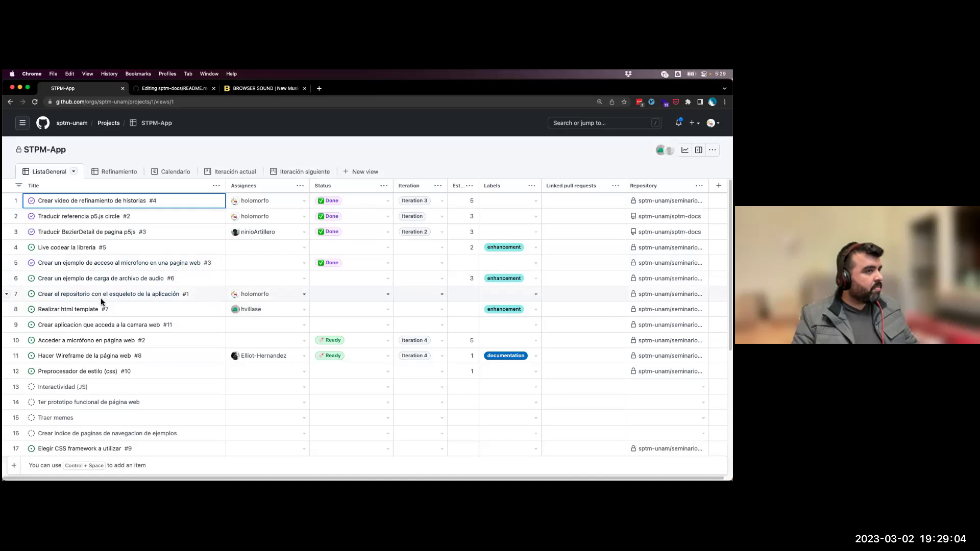
left_click(385, 186)
left_click(402, 202)
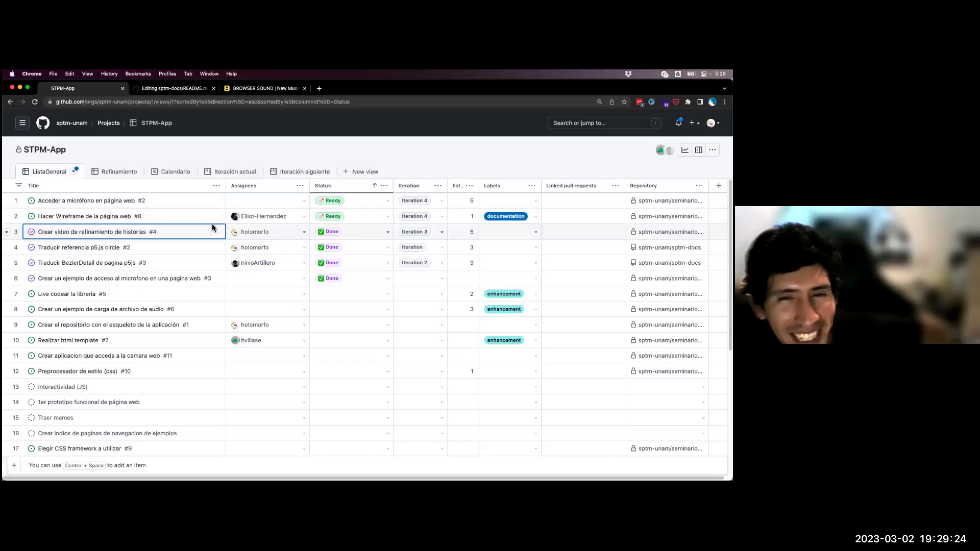
- Try the negative filter -status:done on ListaGeneral and clear it
left_click(20, 186)
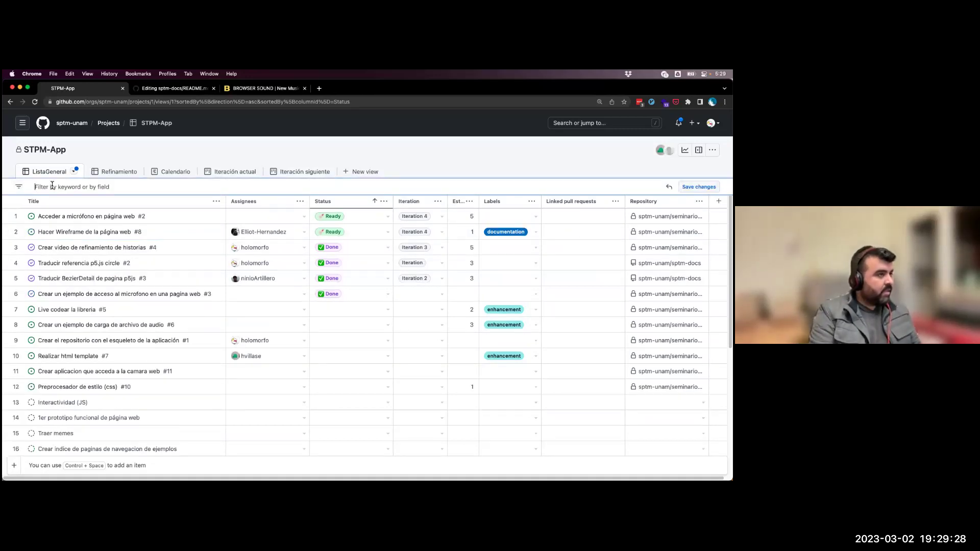
type("-status:done")
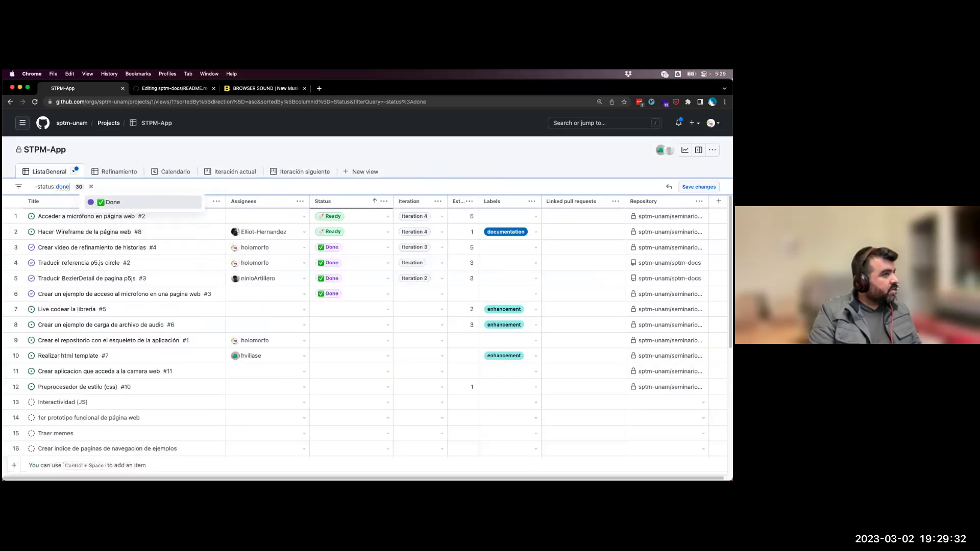
key("Return")
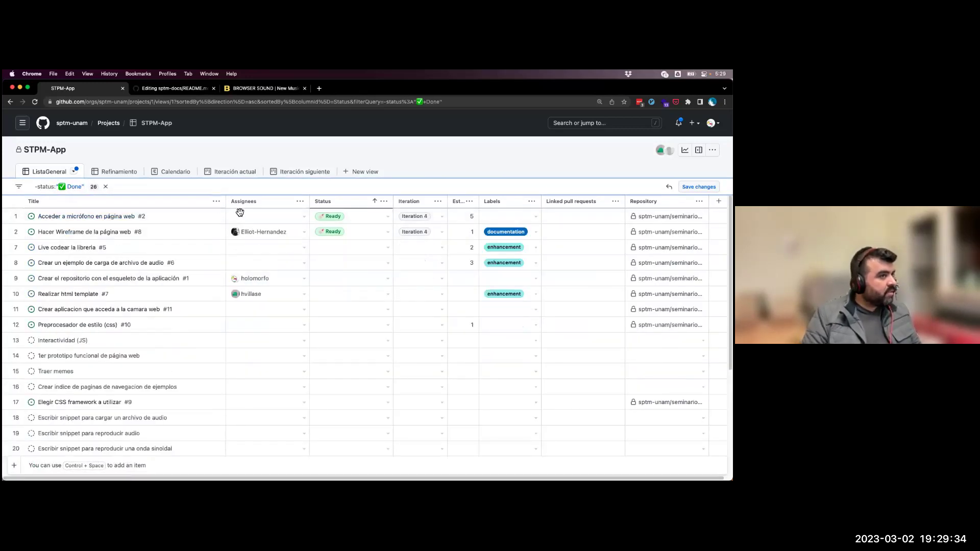
left_click(112, 189)
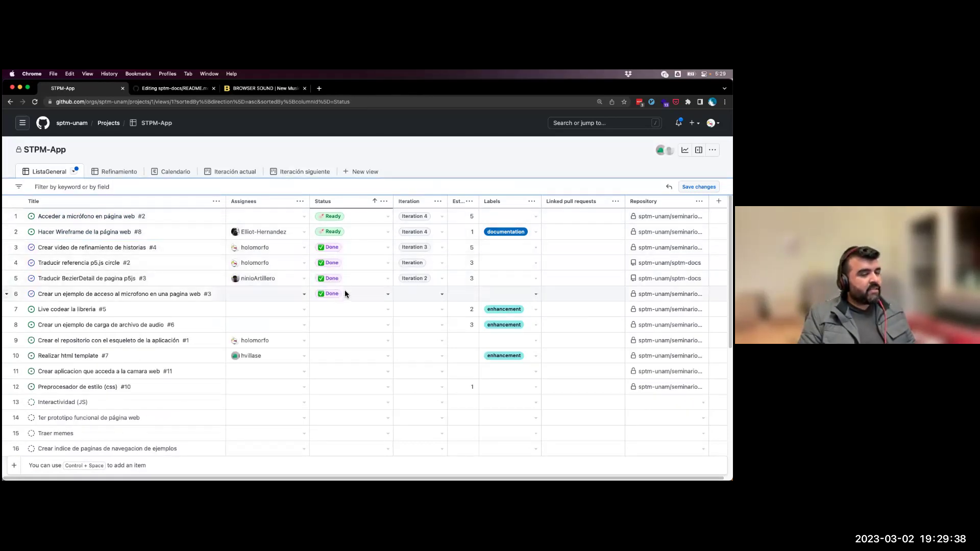
- Filter ListaGeneral to only the Done items with status:done and clear the filter
left_click(114, 188)
type("status:don")
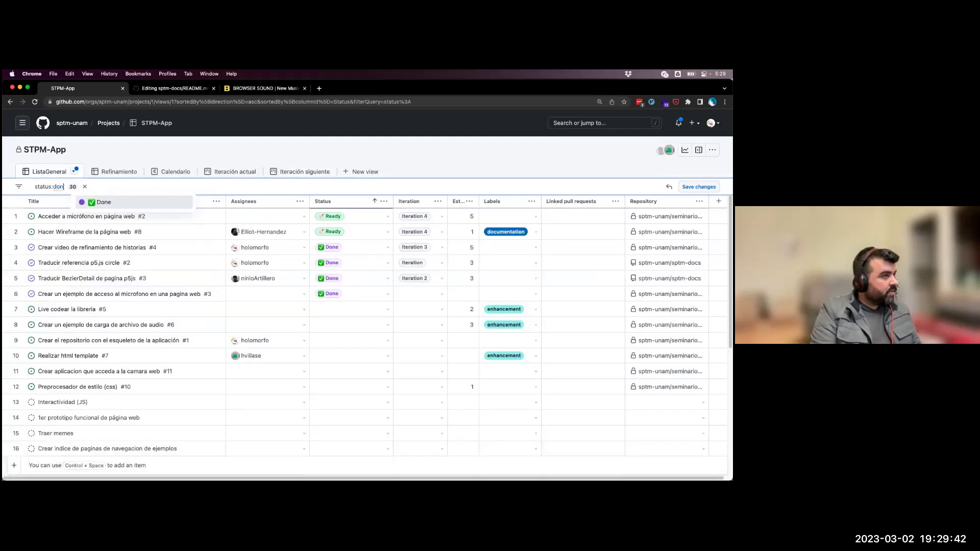
type("e")
key("Return")
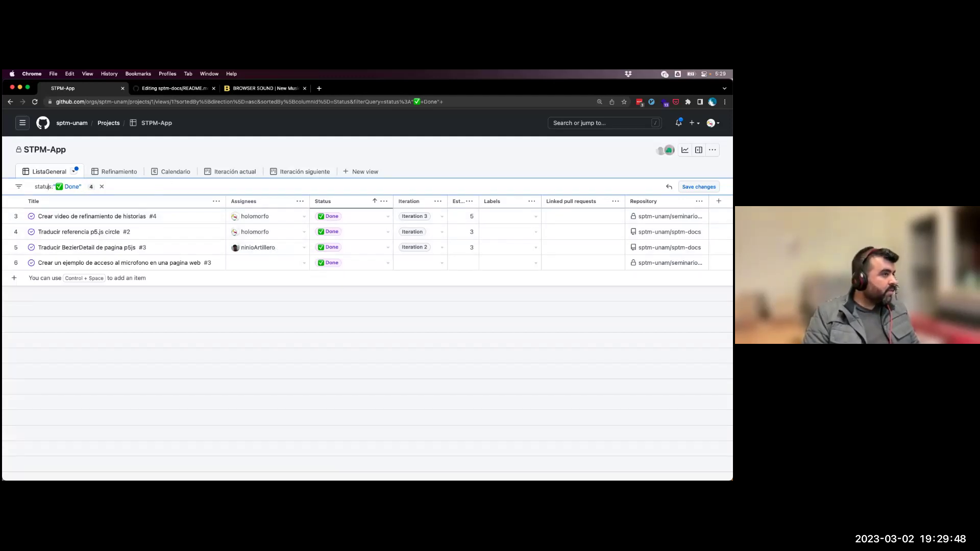
key("super+a")
key("BackSpace")
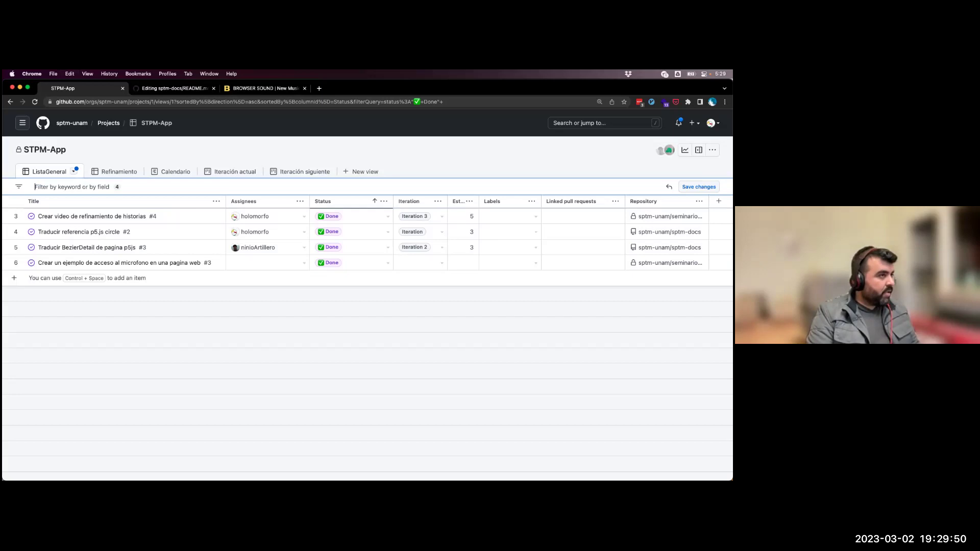
- Exclude all items with the status Done from ListaGeneral using the filter -status:done
type("-o")
type("status:done")
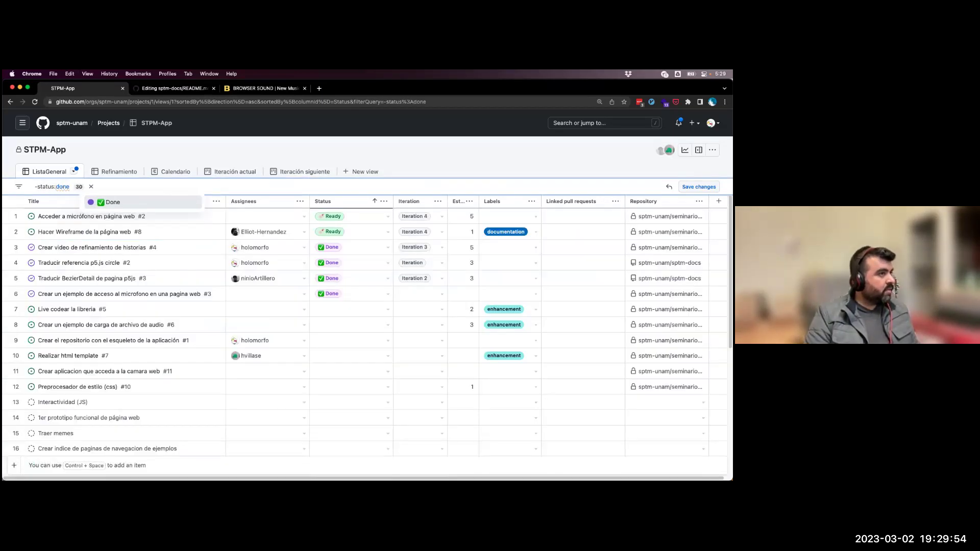
key("Return")
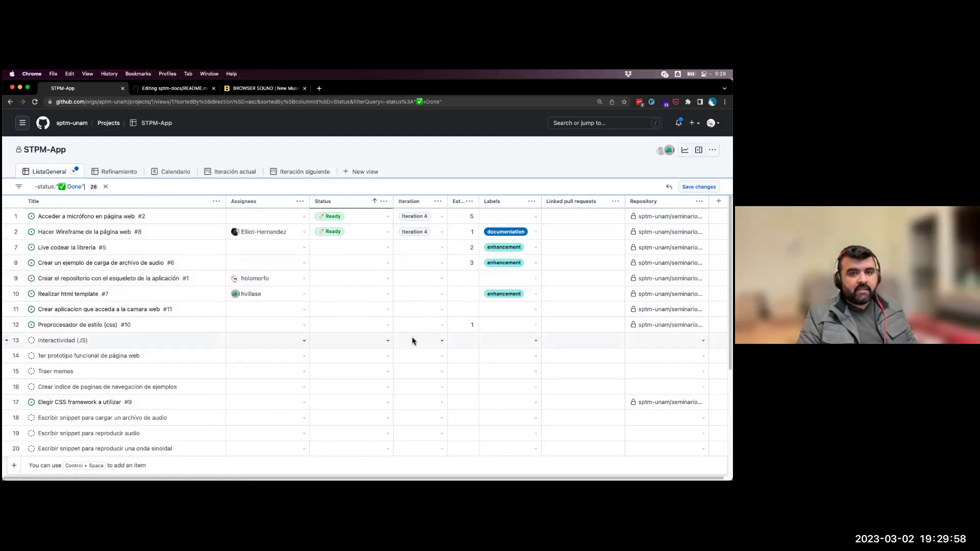
- Open the filtering-projects.md link from the README's Marzo 2 section in a new browser tab
left_click(160, 89)
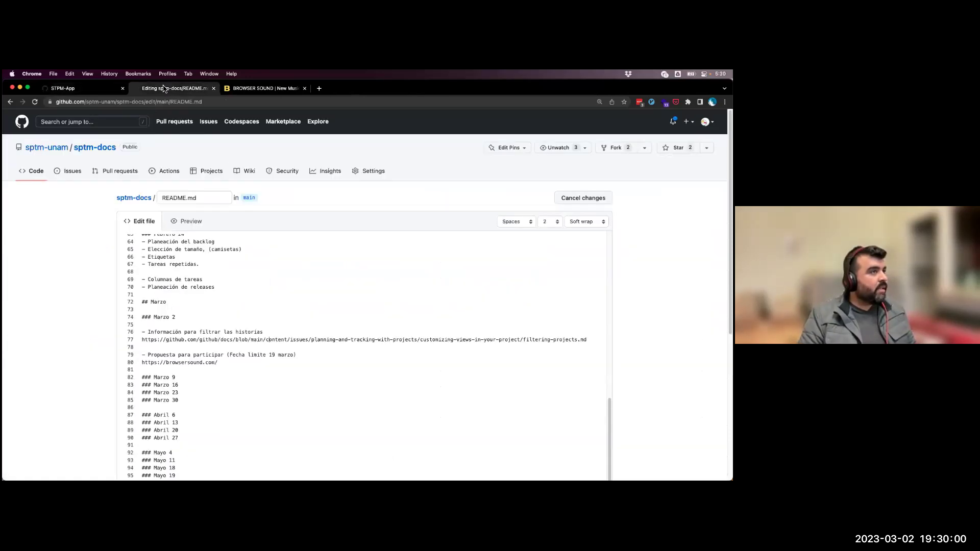
triple_click(184, 339)
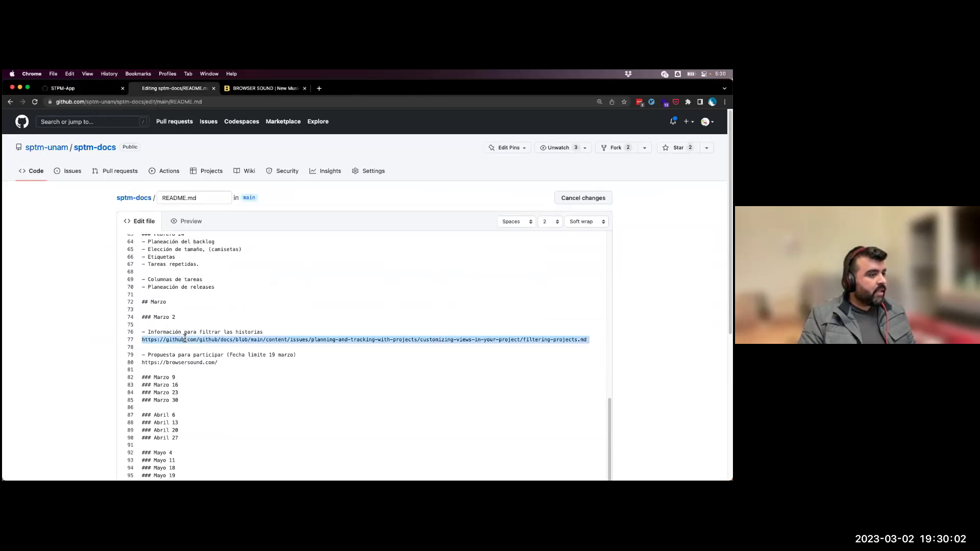
key("super+c")
key("super+t")
key("super+v")
key("Return")
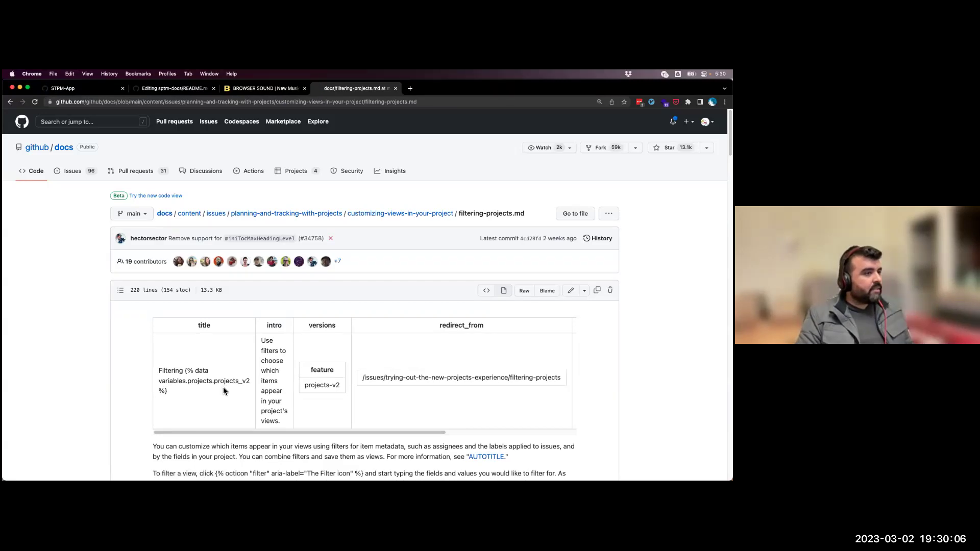
- Read through the documentation's sections on project filter qualifiers and return to the STPM-App project
scroll(222, 387, "down", 5)
scroll(223, 365, "down", 10)
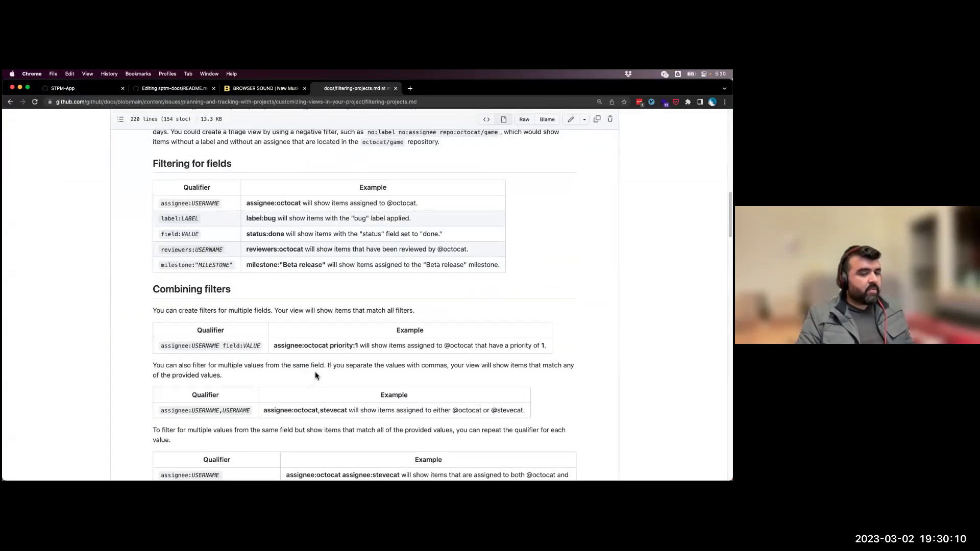
scroll(315, 376, "down", 15)
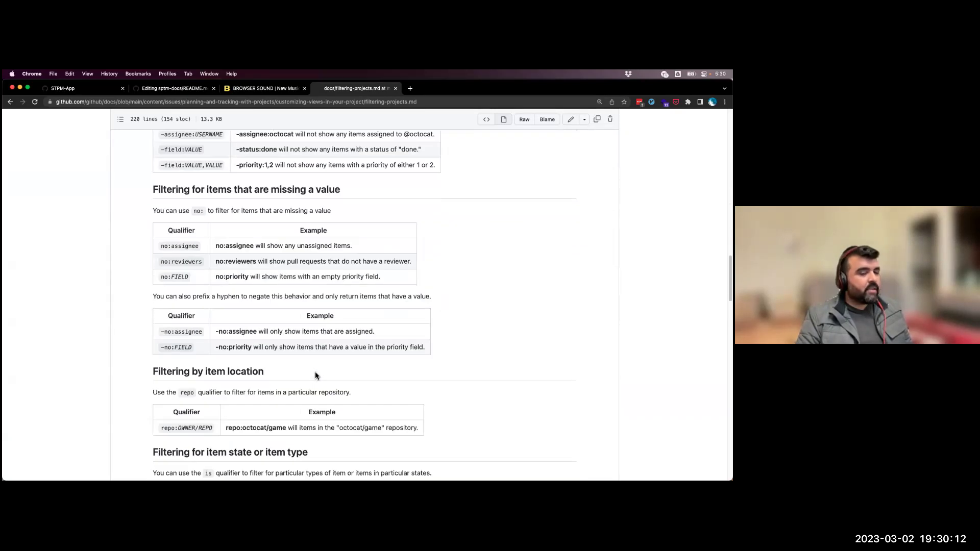
scroll(315, 376, "down", 5)
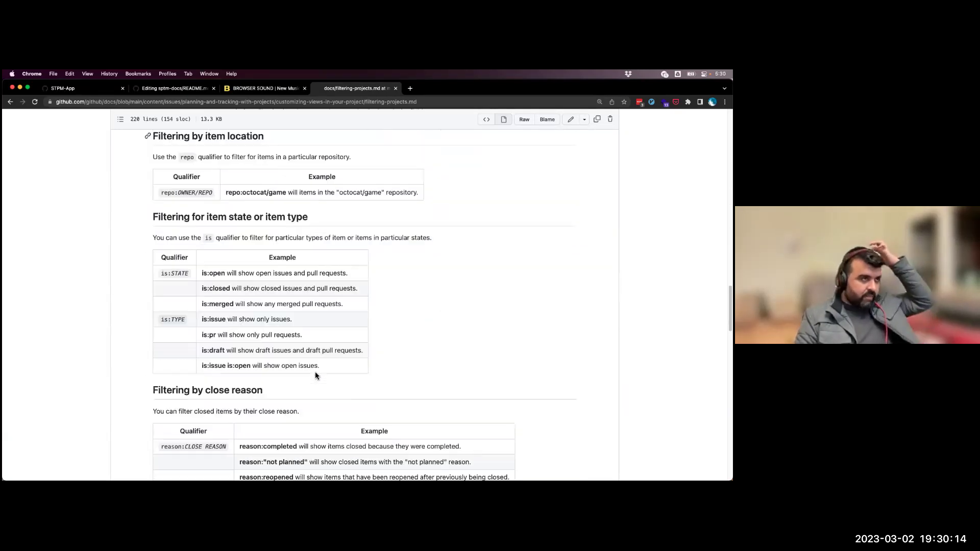
left_click(165, 90)
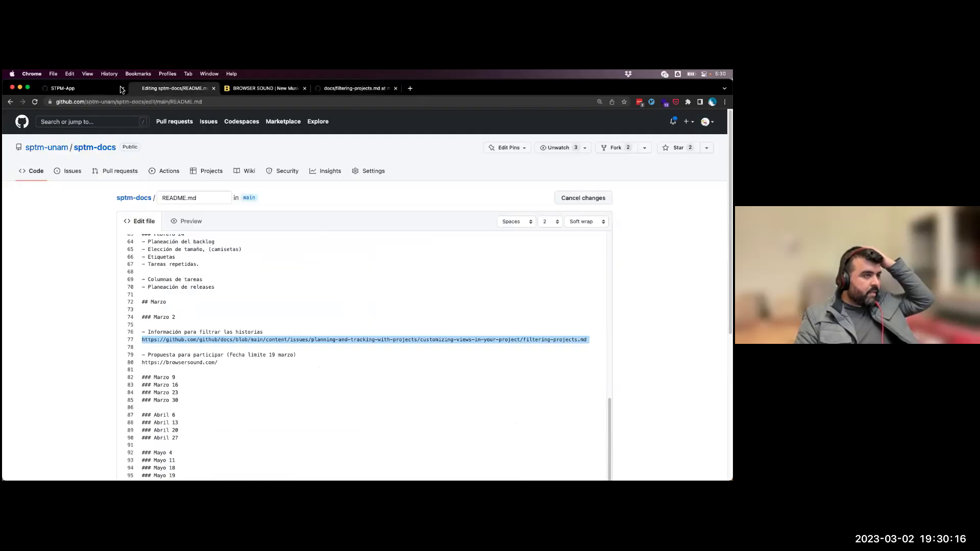
left_click(103, 90)
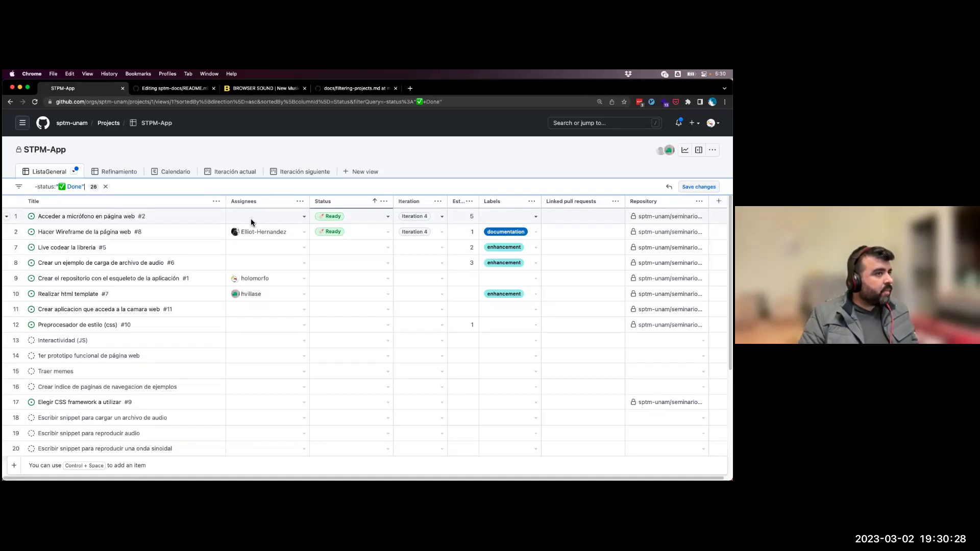
- Look through the assignee suggestions for the issue "Acceder a micrófono en página web" and close the issue without choosing anyone
left_click(84, 216)
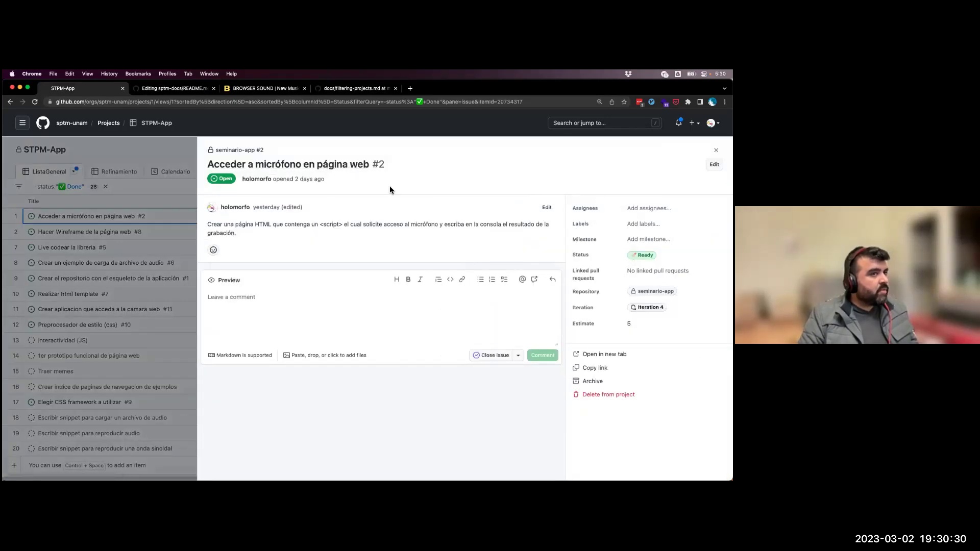
left_click(649, 208)
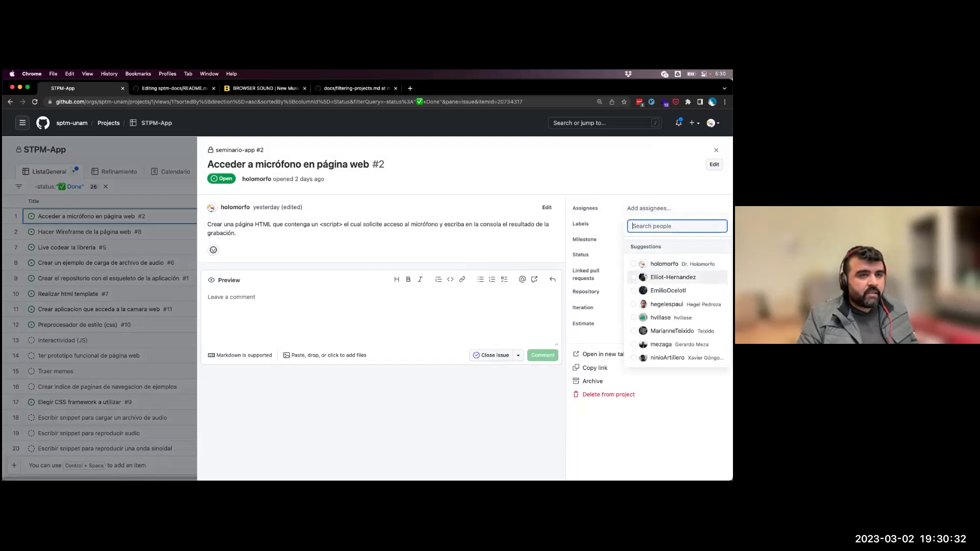
left_click(97, 204)
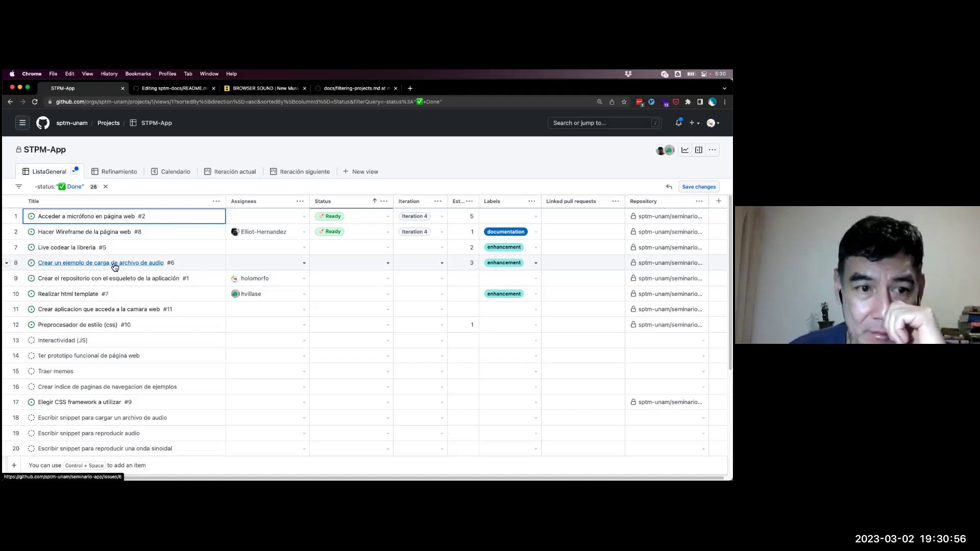
- Review the description of the issue "Realizar html template" and look over the remaining items in ListaGeneral
left_click(89, 299)
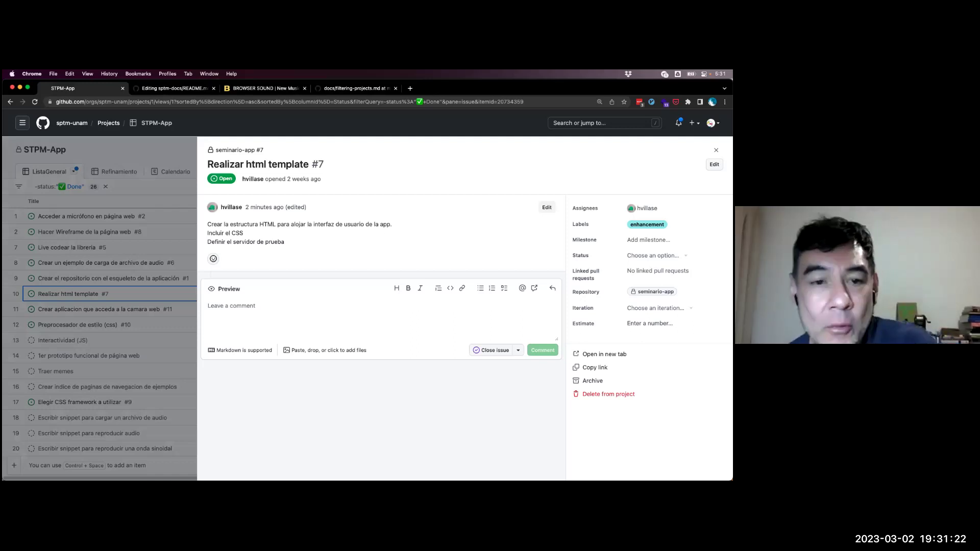
left_click(136, 154)
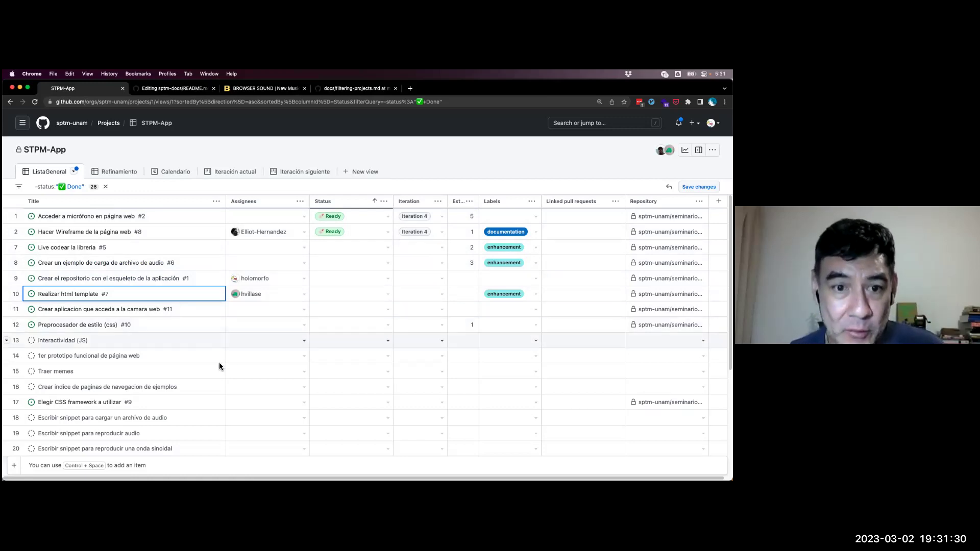
scroll(199, 370, "down", 5)
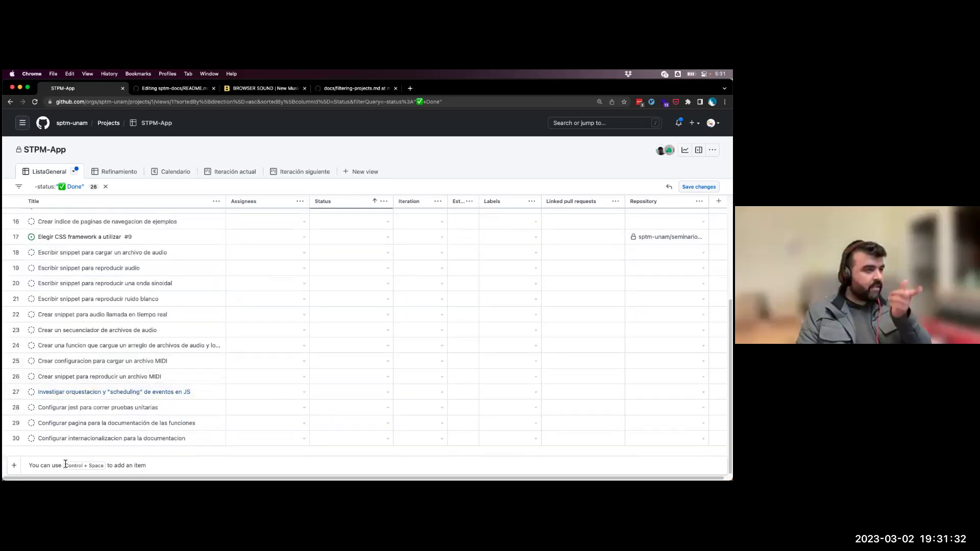
scroll(76, 377, "up", 5)
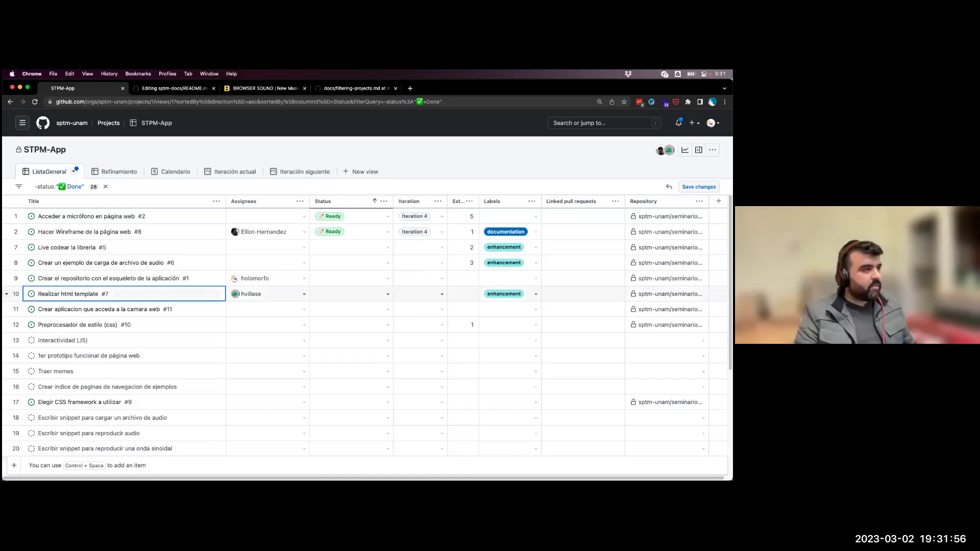
- Add a draft item titled "Investigar y montar servidor" at the end of ListaGeneral
scroll(77, 434, "down", 5)
left_click(78, 468)
type("MOn")
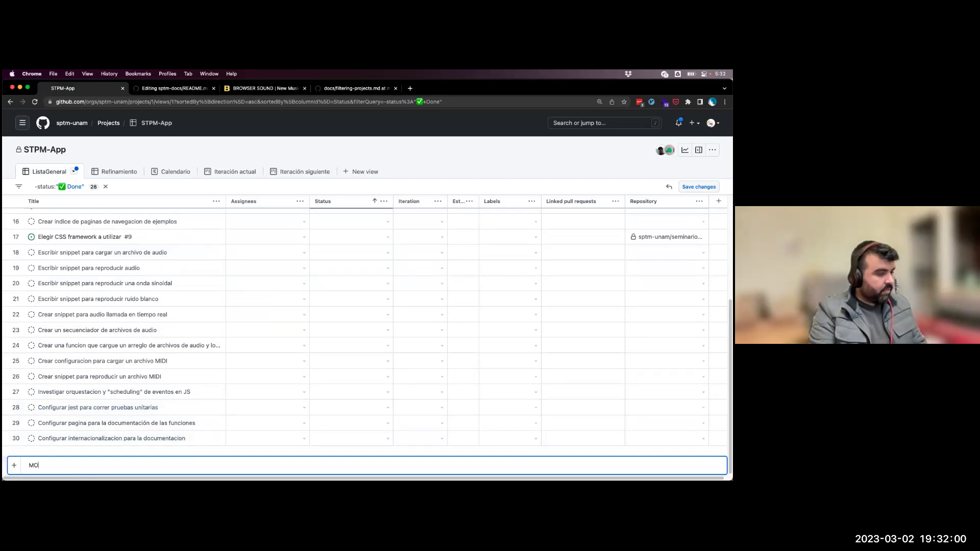
key("BackSpace")
type("ontar servidor")
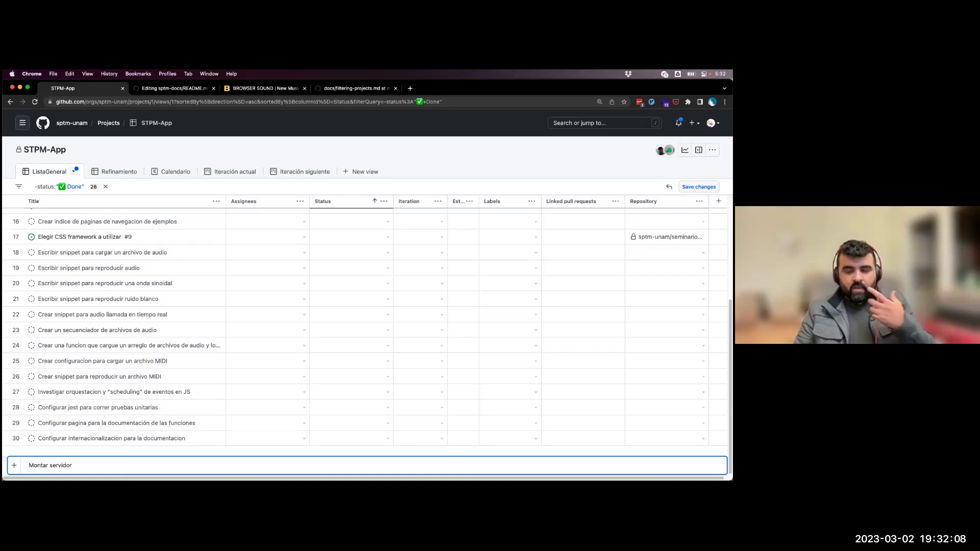
key("super+a")
key("BackSpace")
type("Investig")
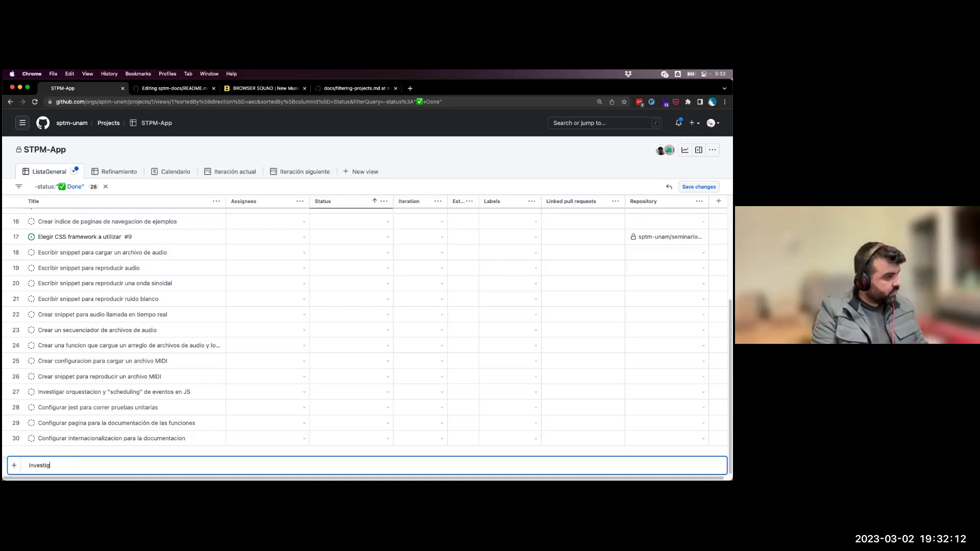
type("ar y montar servidor")
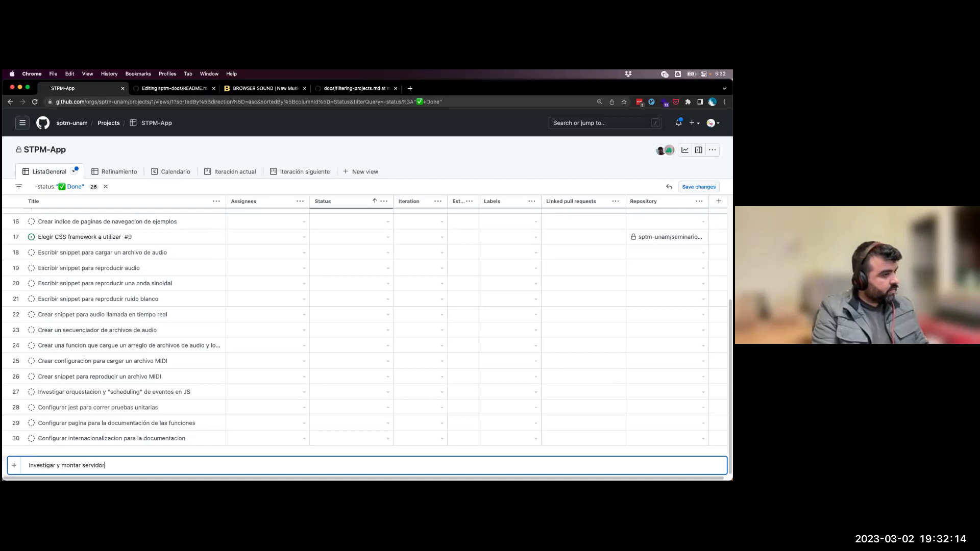
key("Return")
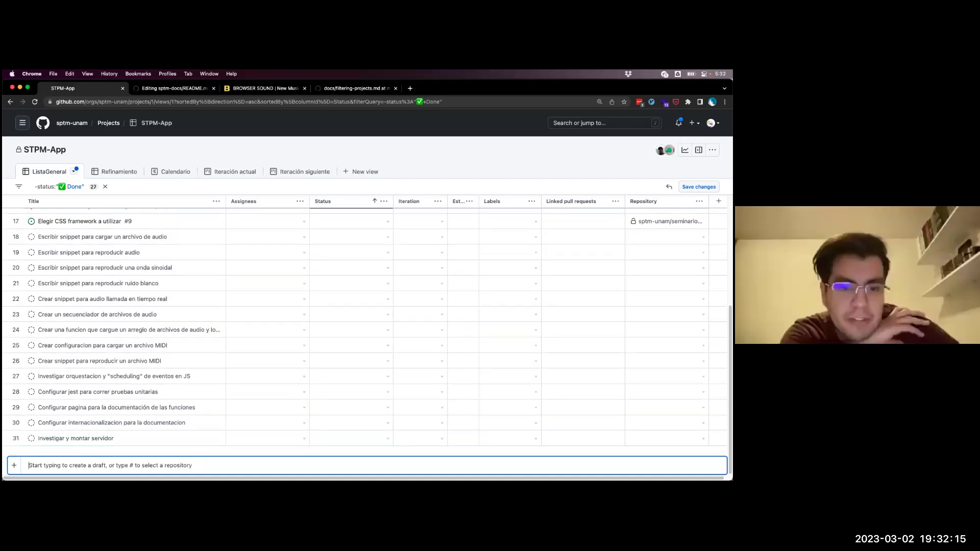
- Convert the draft "Investigar y montar servidor" into an issue in the seminario-app repository
left_click(66, 439)
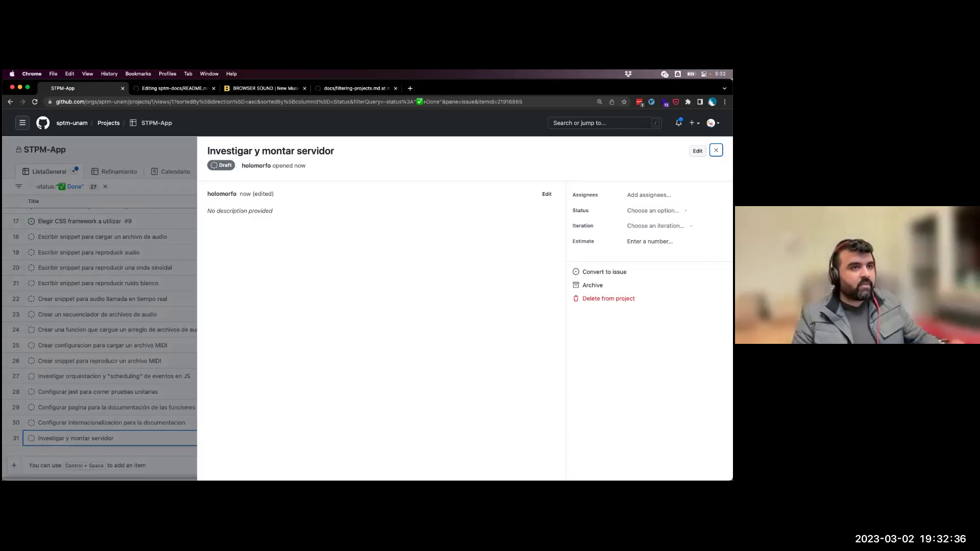
left_click(605, 272)
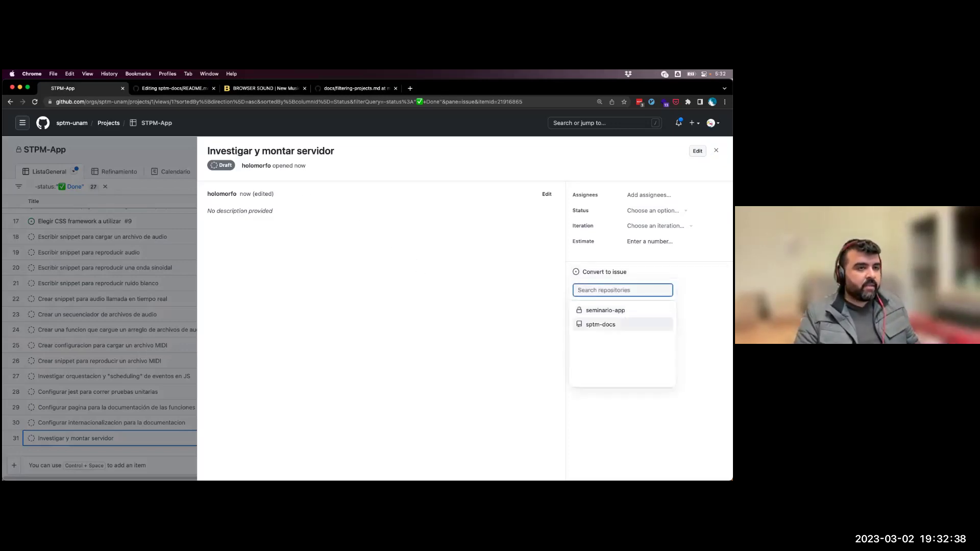
key("Escape")
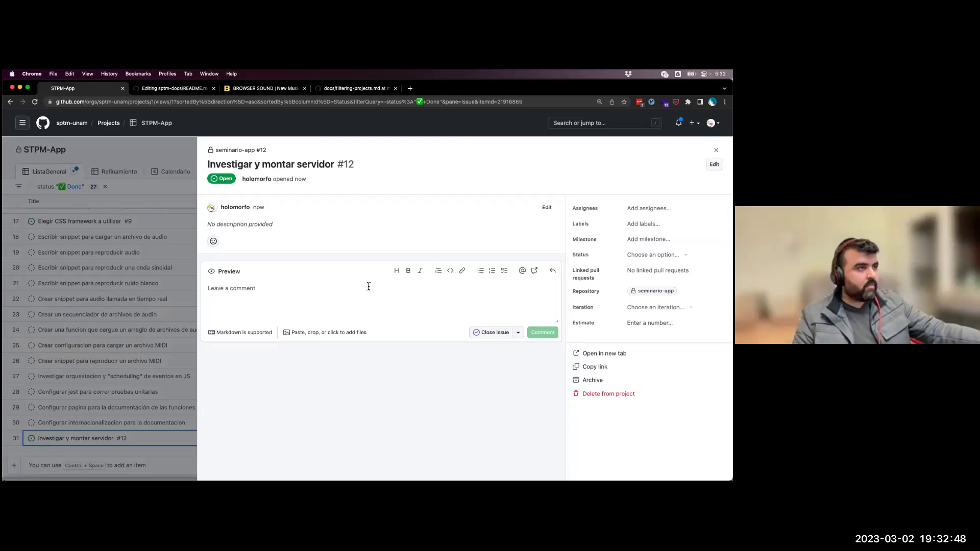
- Start the issue's description with the lines "Buscar opciones para donde montar la pagina" and "Enlistar opciones"
left_click(277, 240)
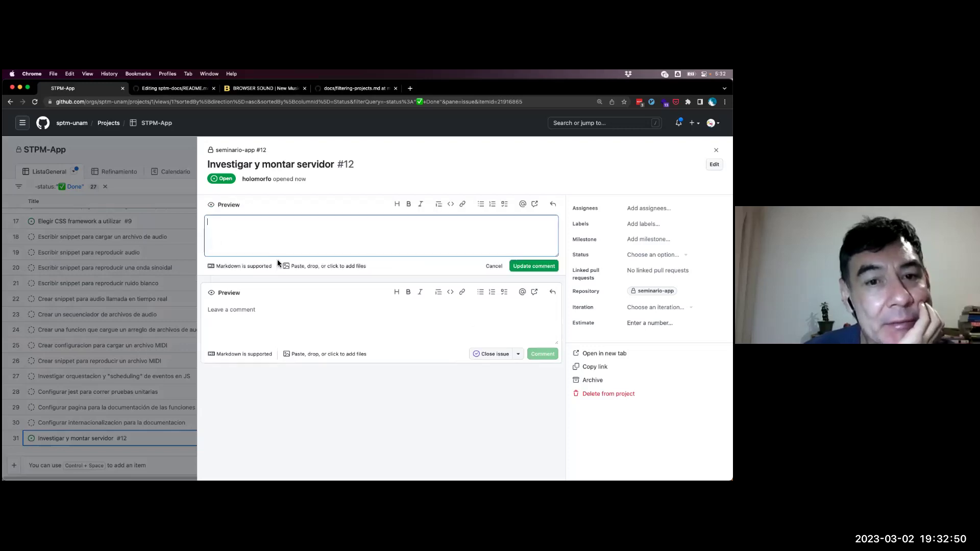
type("Buscar op")
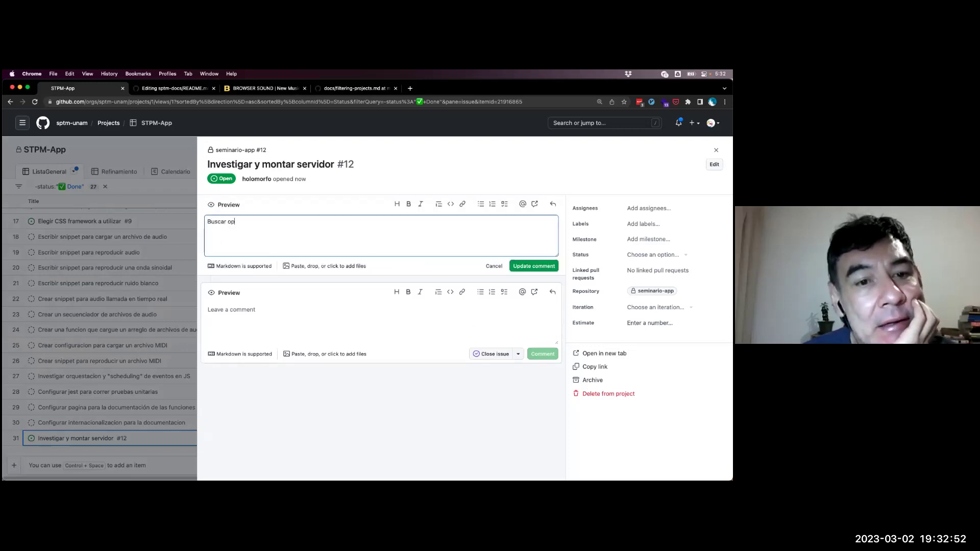
type("ciones para donde mo")
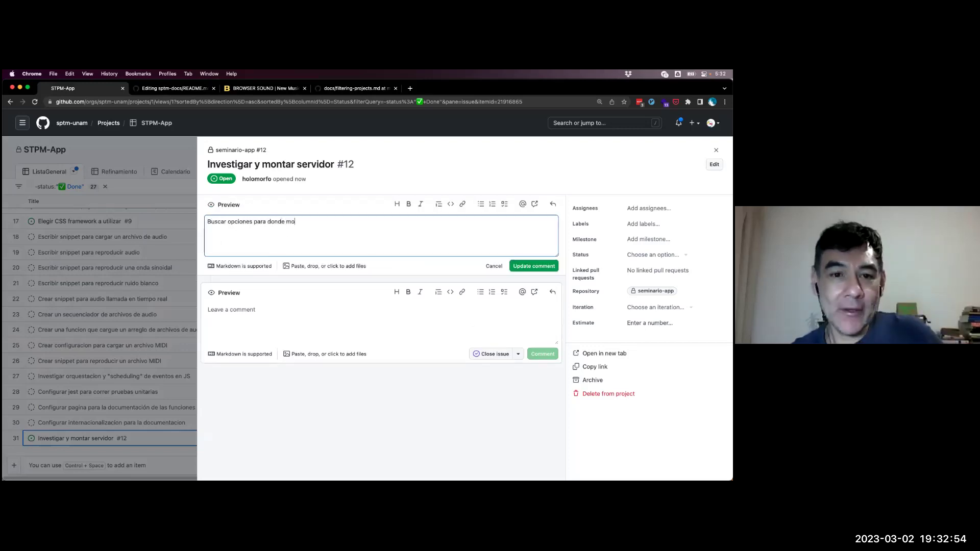
type("strar un s")
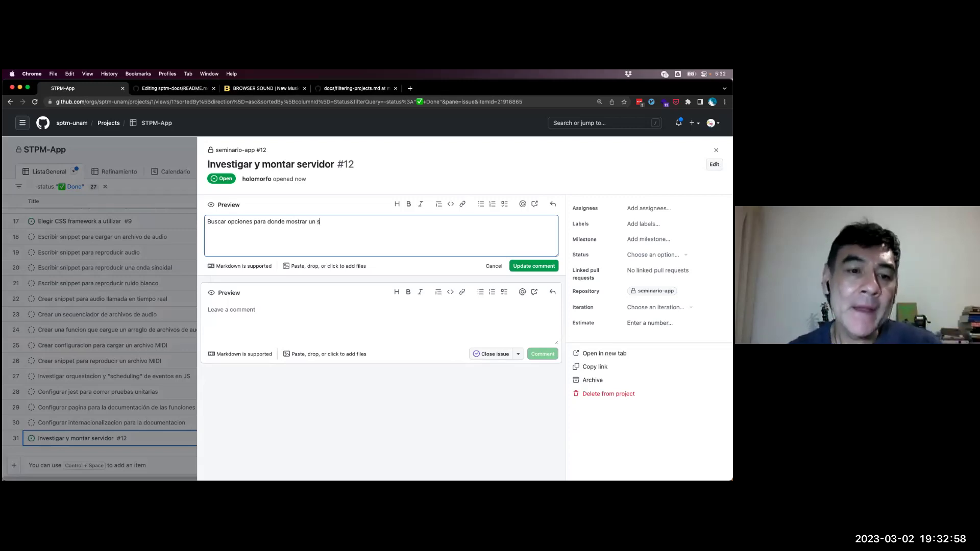
key("BackSpace")
key("BackSpace")
key("BackSpace")
key("BackSpace")
key("BackSpace")
key("BackSpace")
type("ntar la pagina")
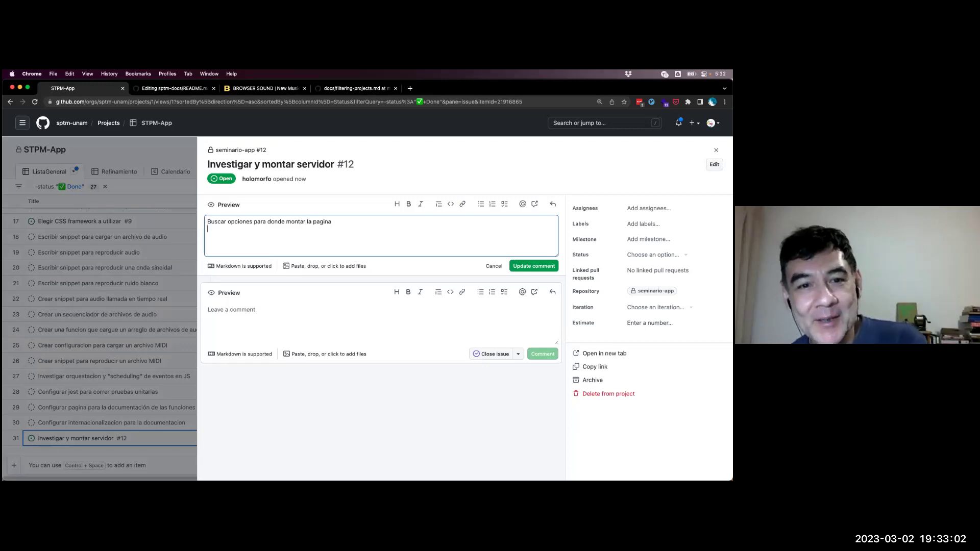
key("Return")
type("Enlistar")
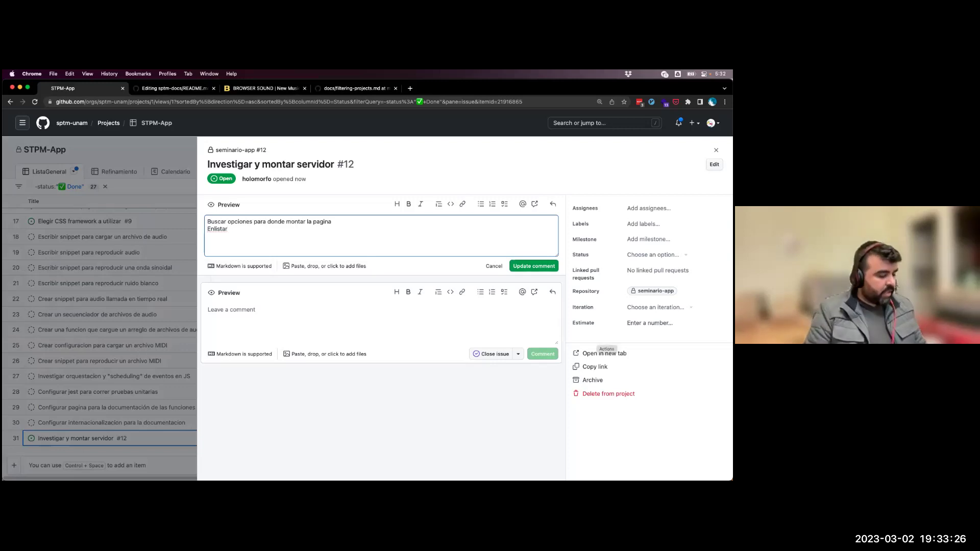
type("opciones")
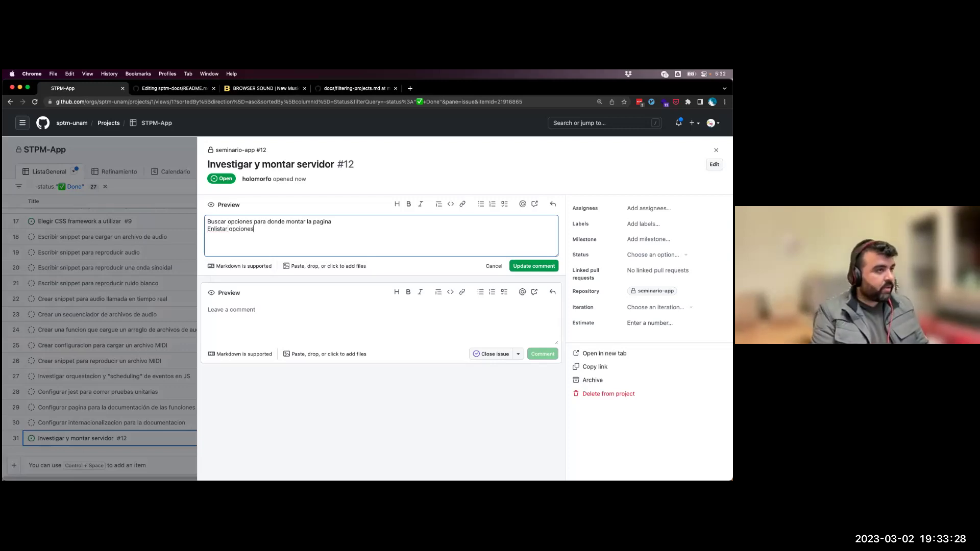
- List the hosting options as bullets in the description: Dreamhost preceded by the member's first name, "Github pages", "netlify" and "digital ocean"
key("Return")
type("- Elliot")
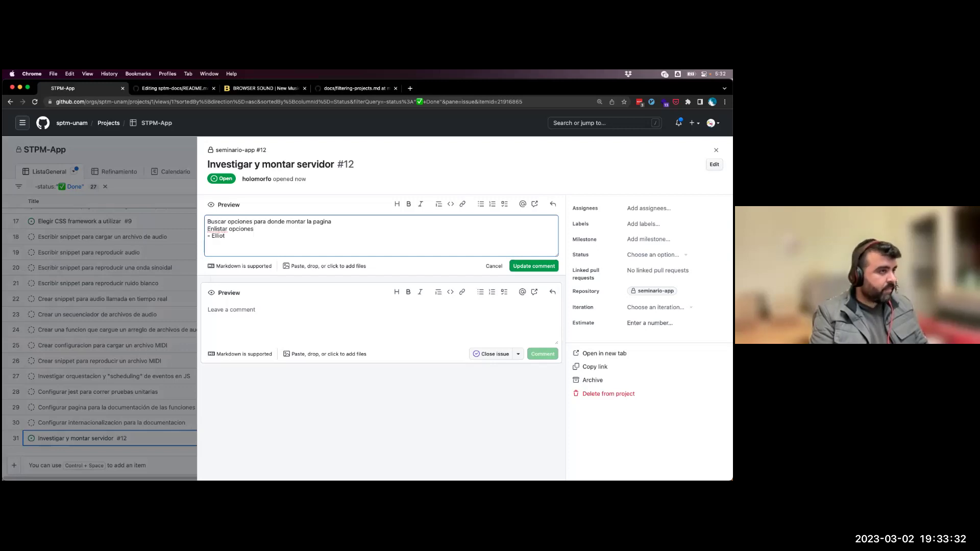
type(" Dreamhjo")
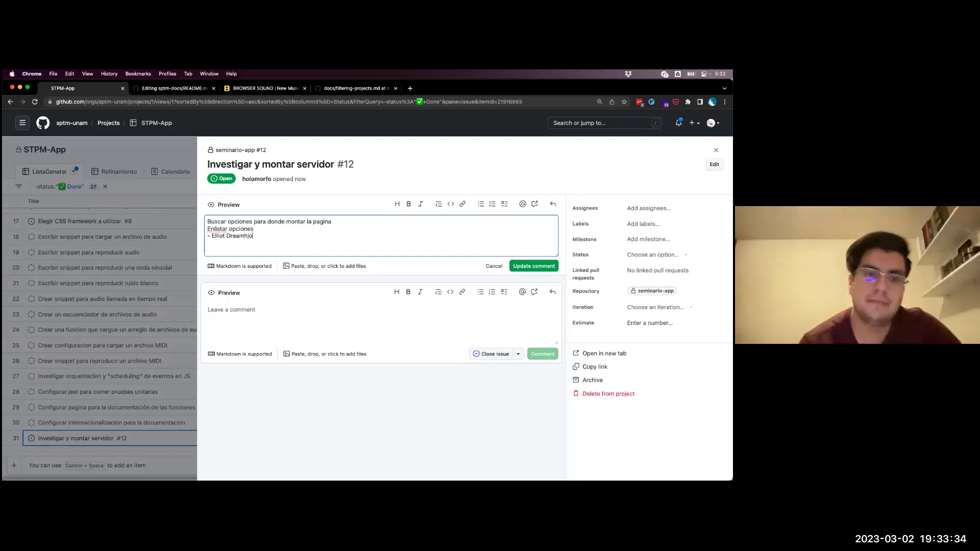
key("BackSpace")
key("BackSpace")
type("ost")
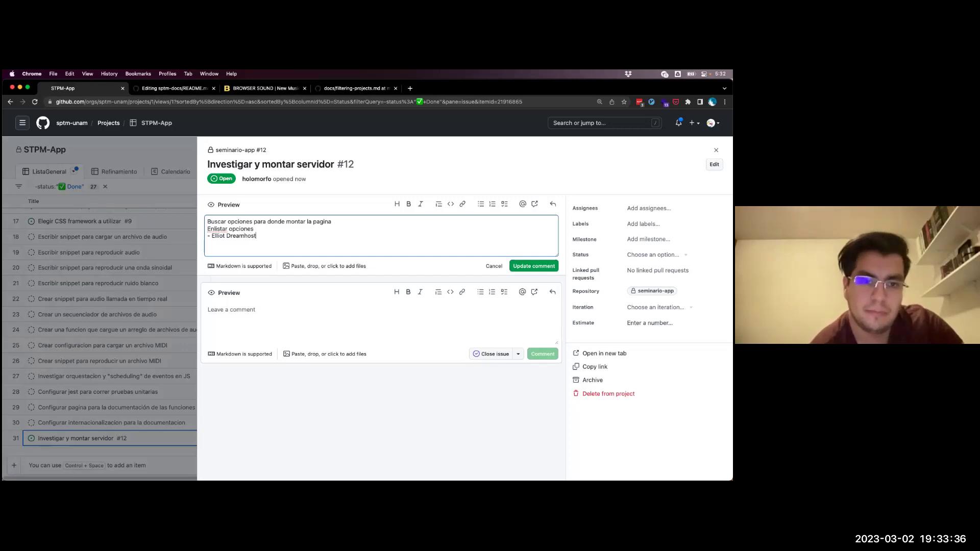
type("Githu b")
key("BackSpace")
key("BackSpace")
type("b pages")
key("Return")
type("netlify")
key("Return")
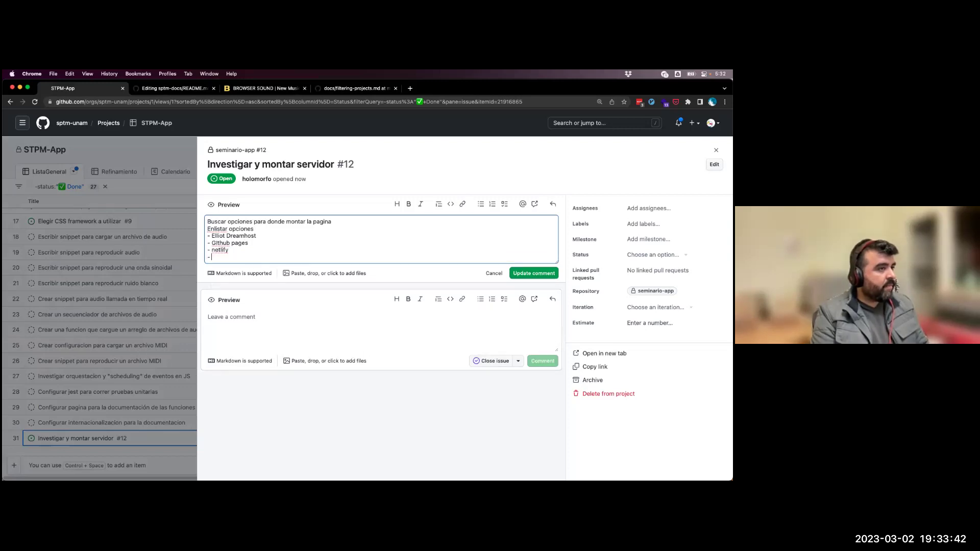
key("Return")
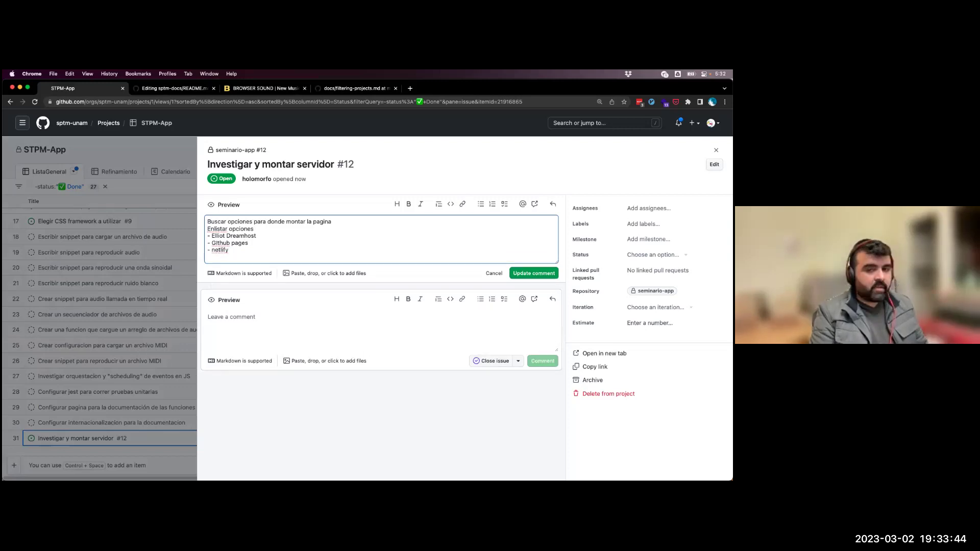
key("BackSpace")
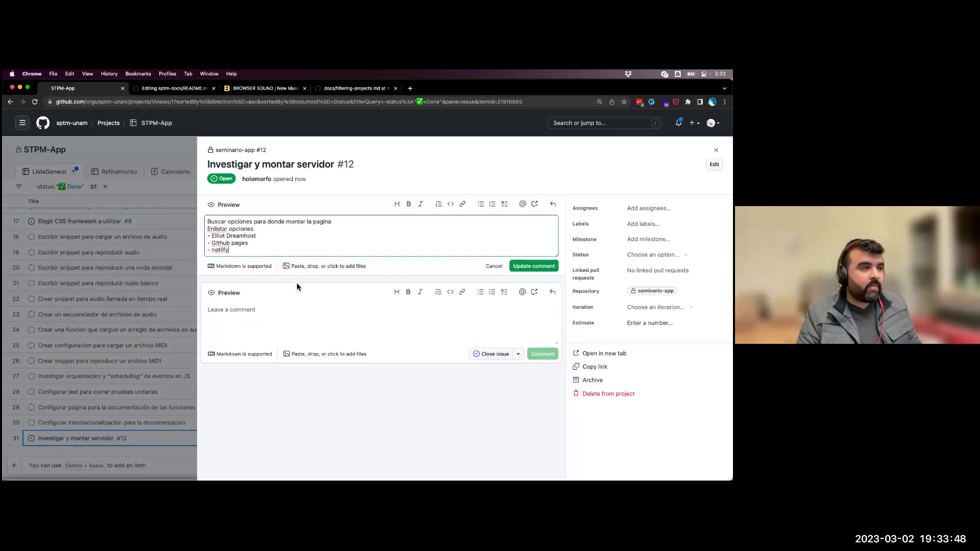
key("Return")
type("digital ocean")
key("Return")
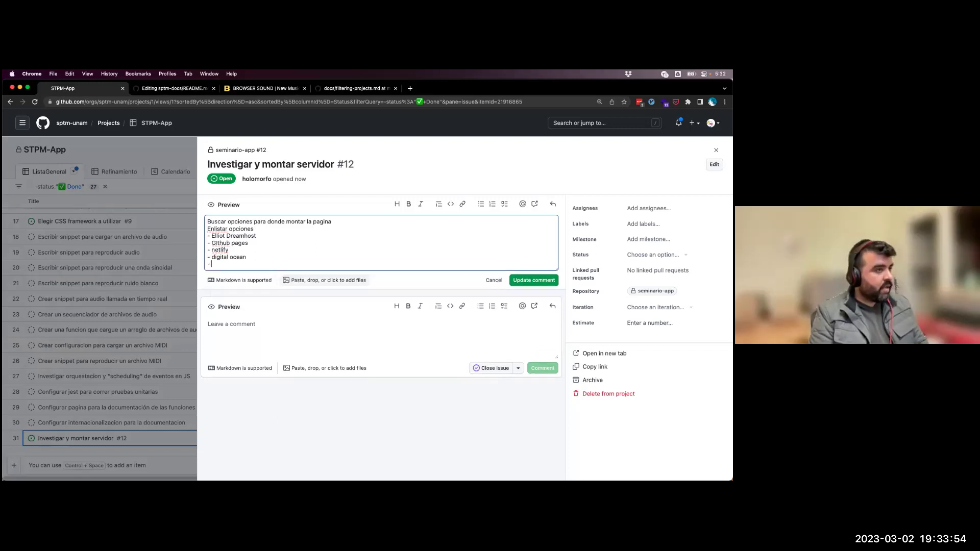
- Add the closing line "Bucar como hacer que la pagina version desarrollo sea privada." below the bullets and save the description
key("Return")
type("Bucar como hacer que la pagina vers")
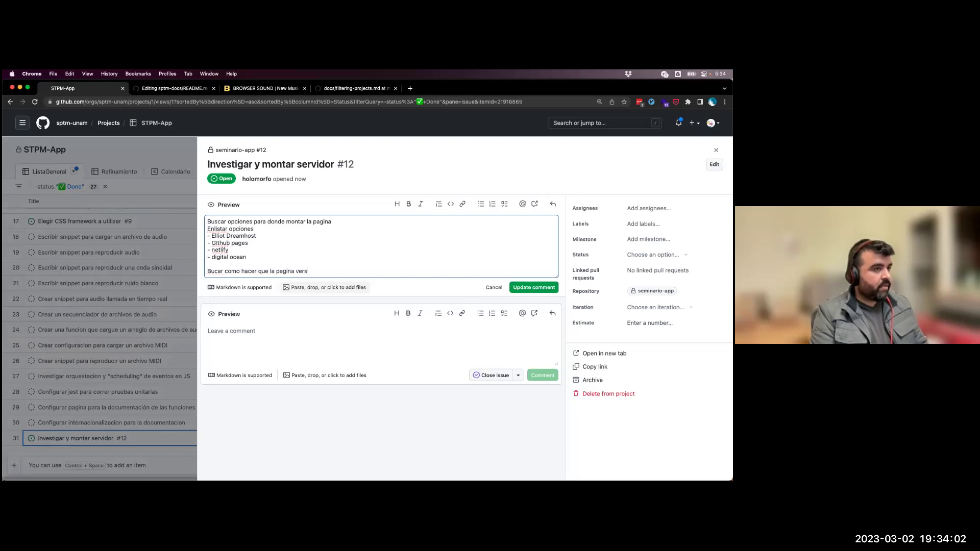
type("ion desarrollo sea privada.")
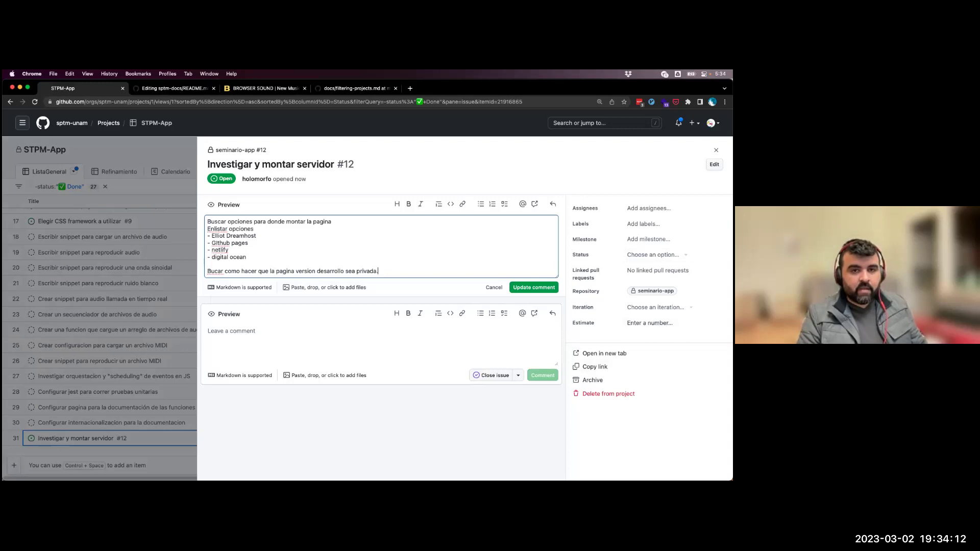
left_click(531, 288)
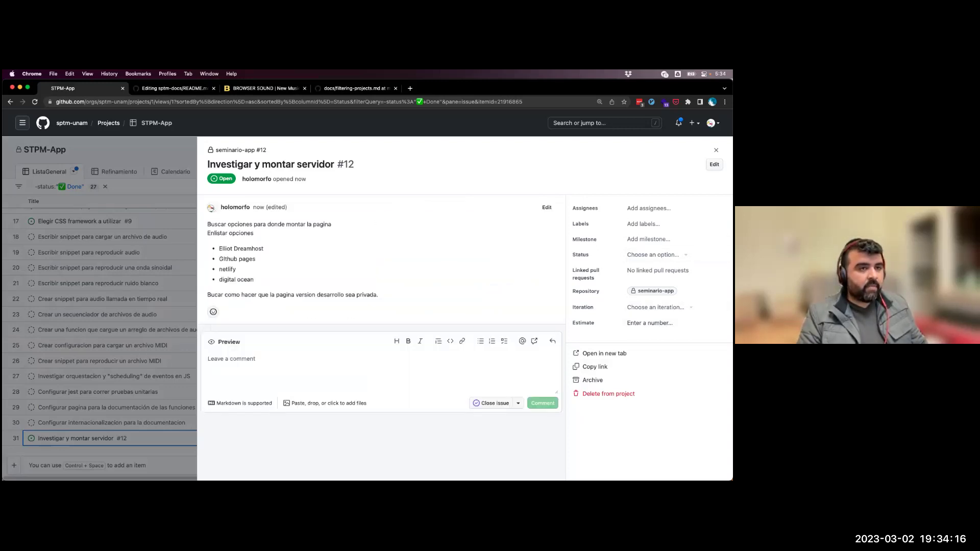
- Set the server issue's iteration to Iteration 4, estimate to 3 and status to Ready, and return to ListaGeneral
left_click(655, 306)
left_click(649, 368)
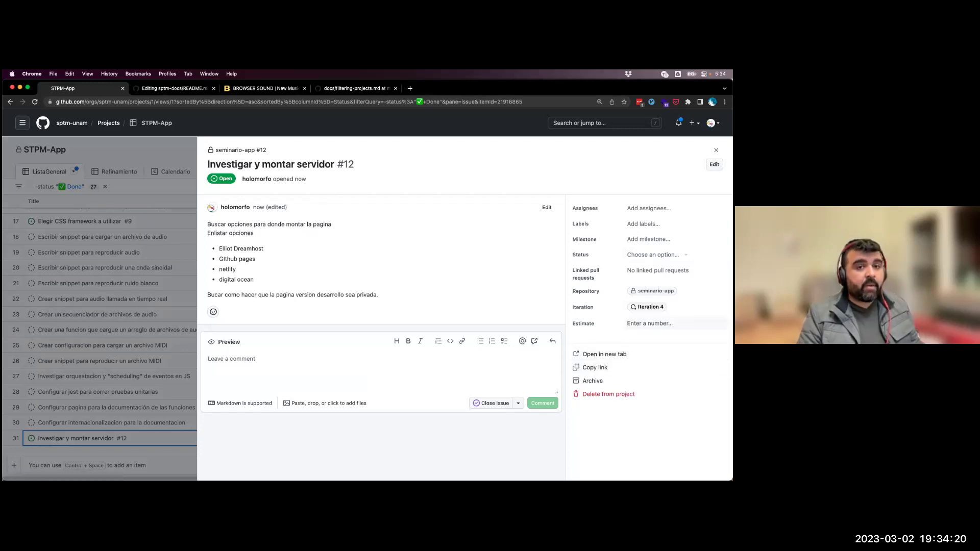
type("3")
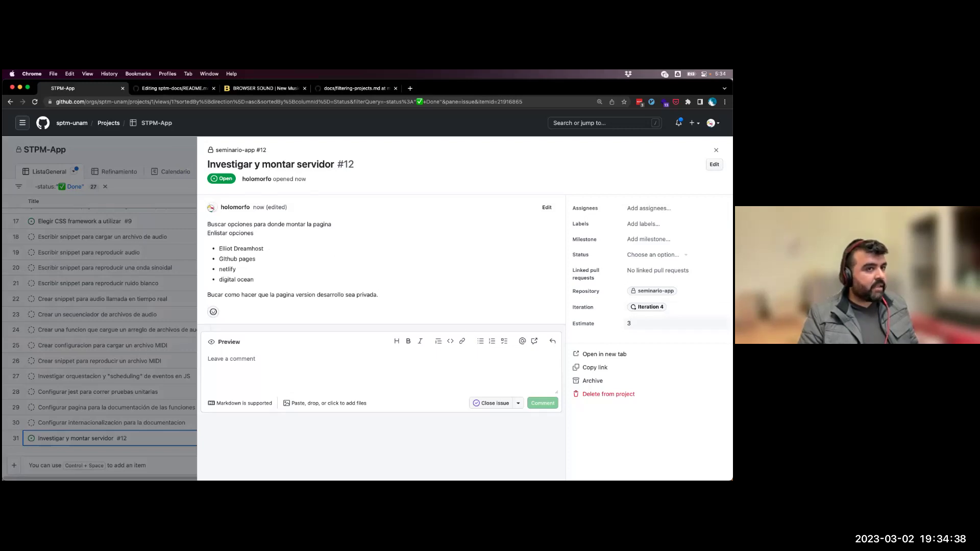
key("Return")
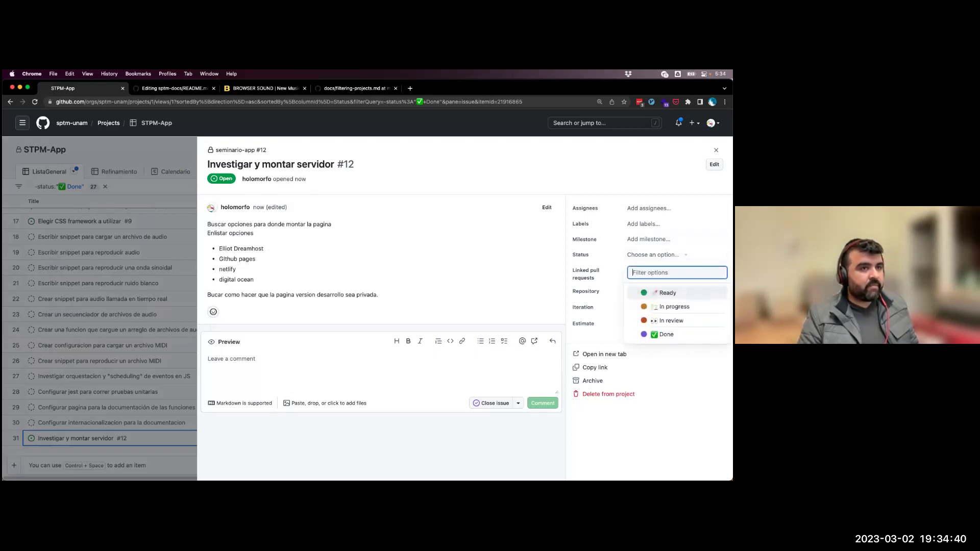
key("Return")
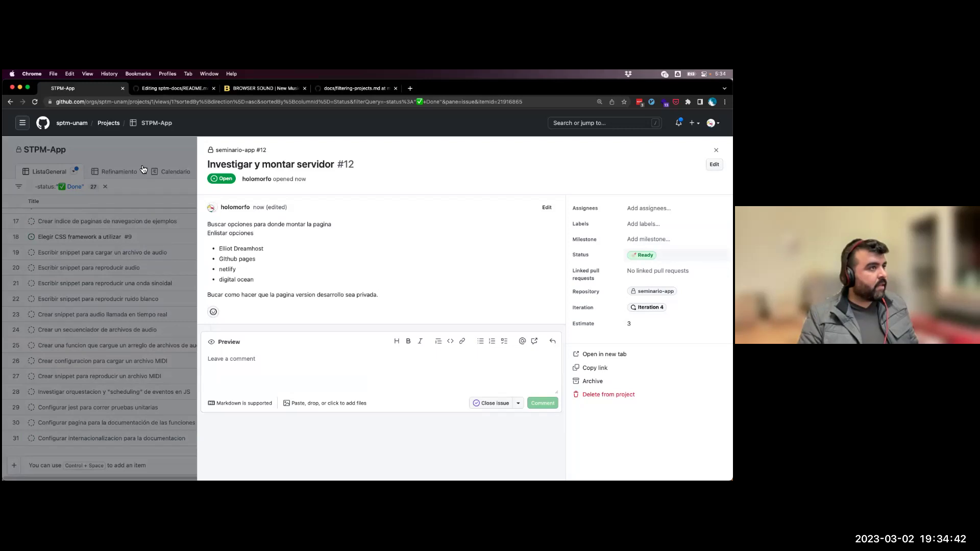
left_click(154, 298)
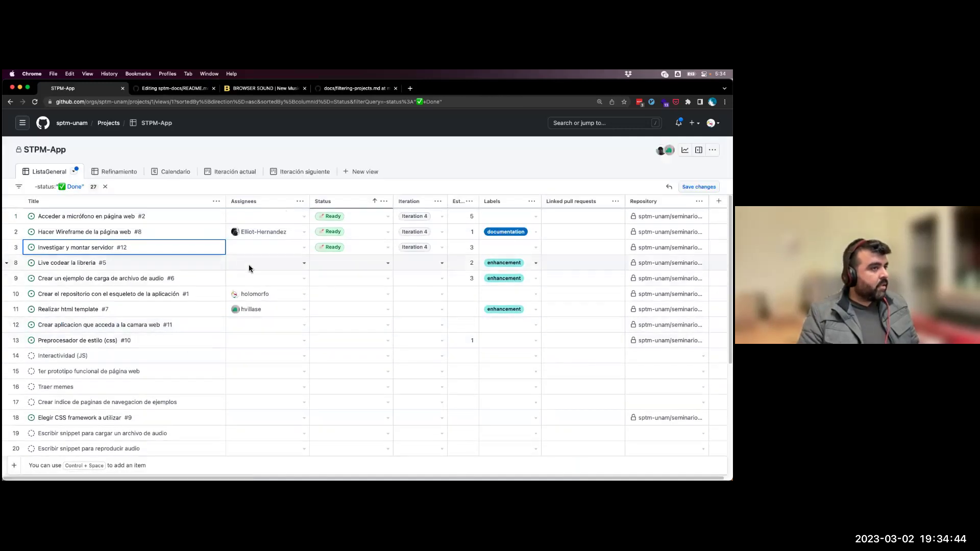
- Review the details of the issue "Crear el repositorio con el esqueleto de la aplicación" and return to ListaGeneral
left_click(143, 294)
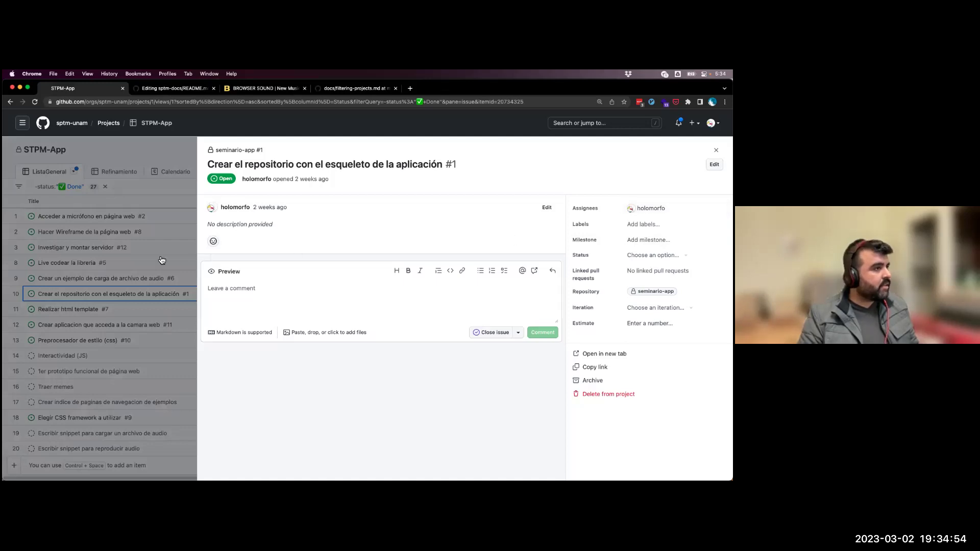
left_click(138, 264)
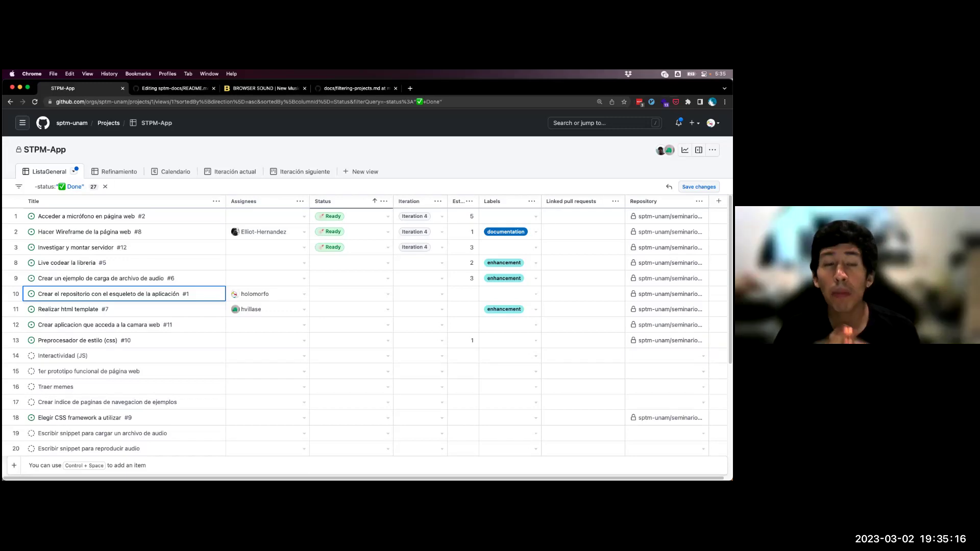
left_click(700, 201)
key("Escape")
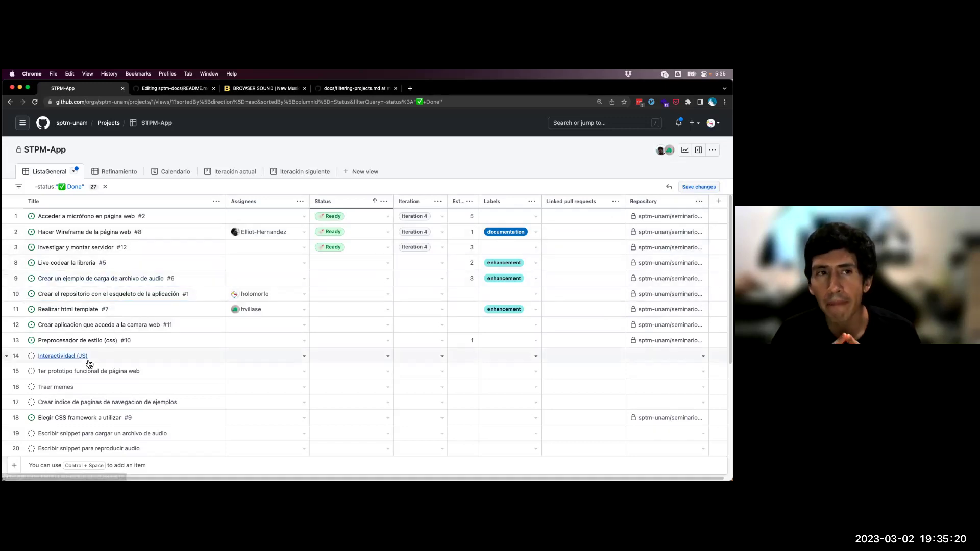
- Add a draft item titled "Documentar referencias desarrollo web" at the end of ListaGeneral
scroll(237, 397, "down", 4)
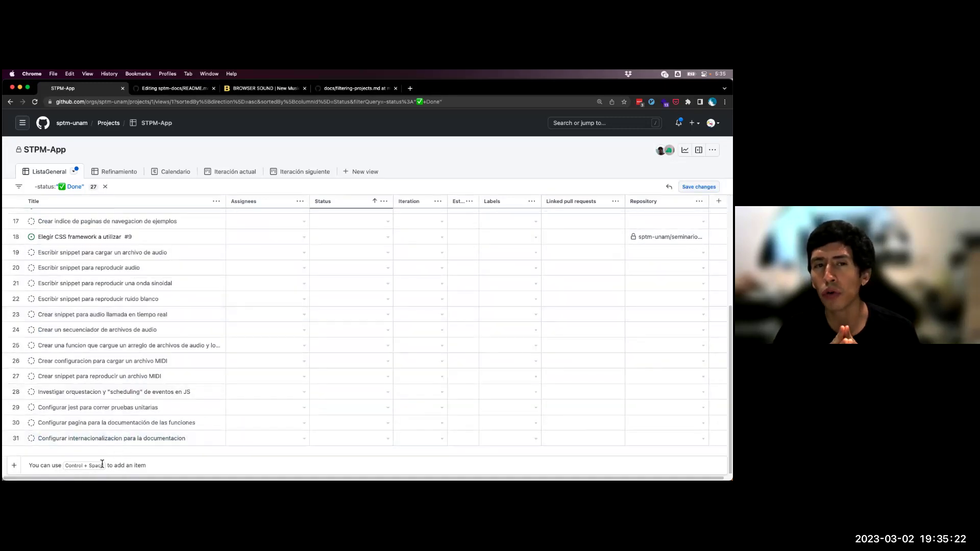
left_click(131, 465)
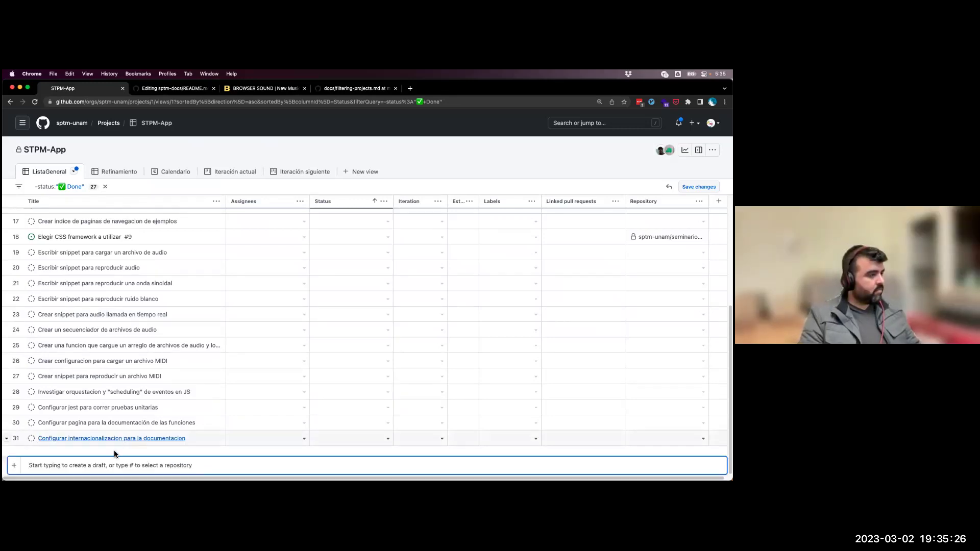
type("Documentar")
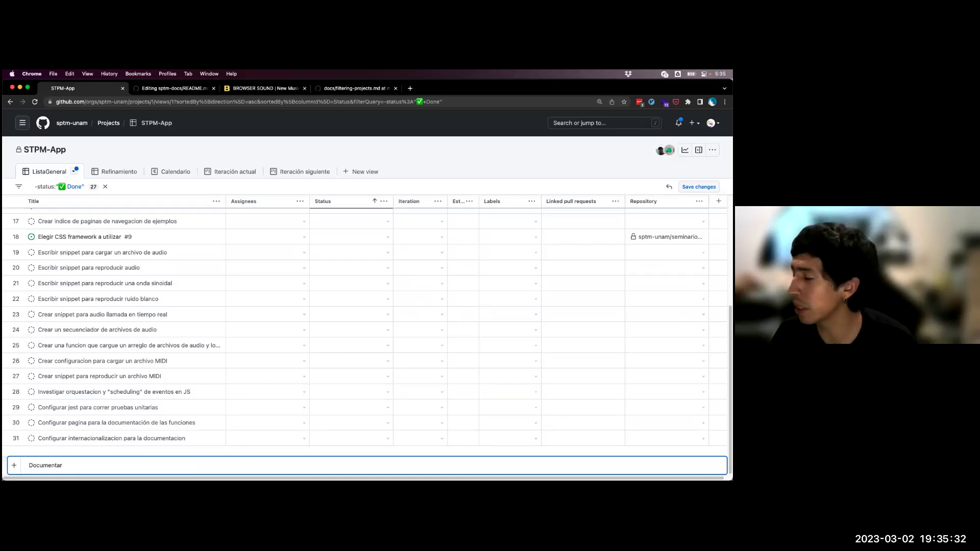
type(" referen")
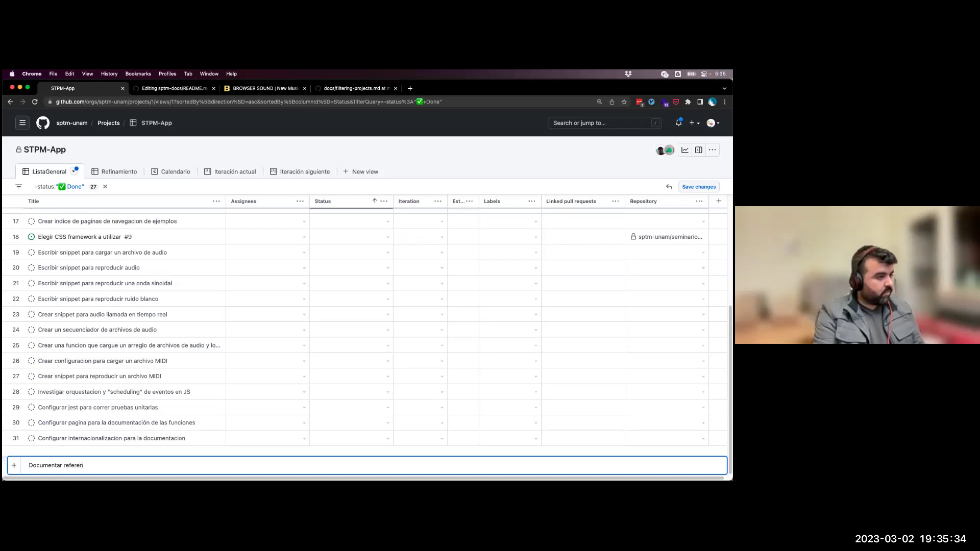
type("cias desarro")
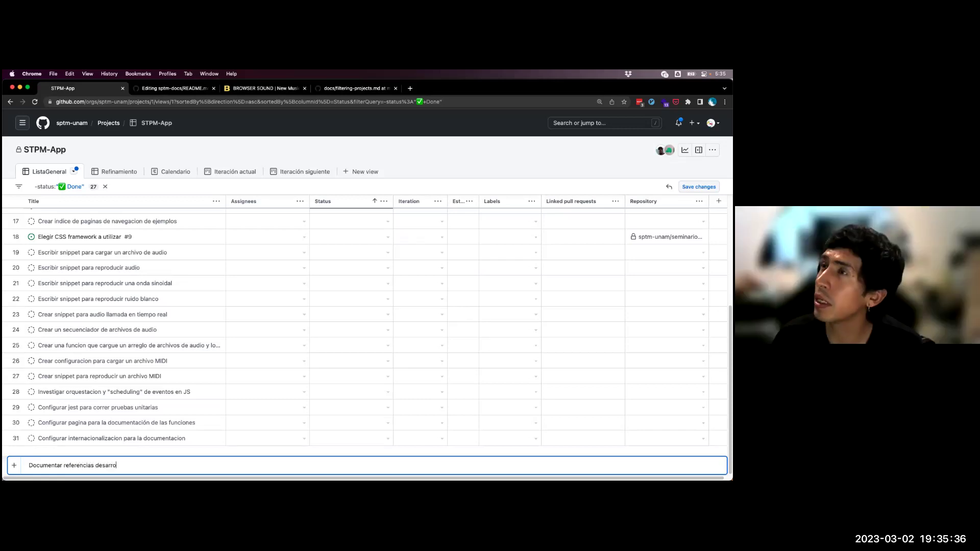
type("llow eb")
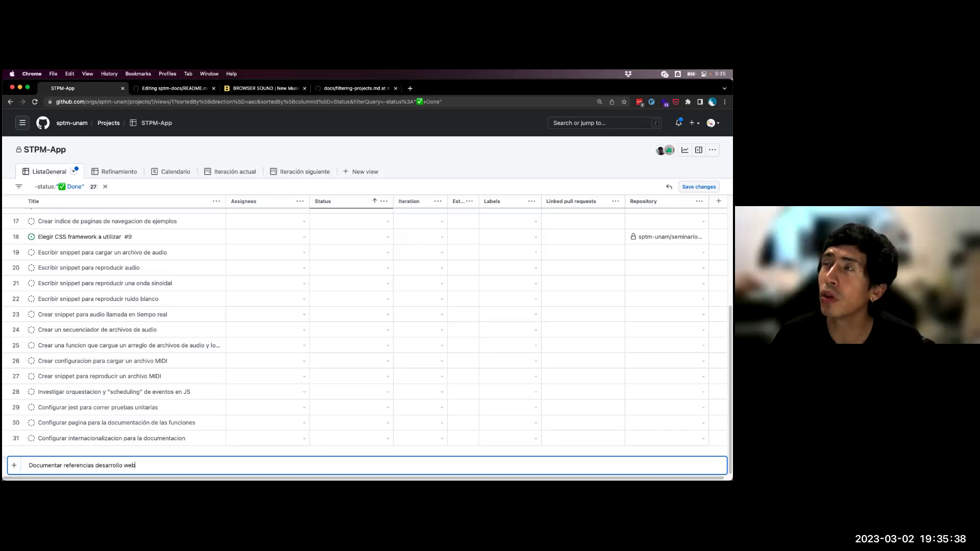
key("Return")
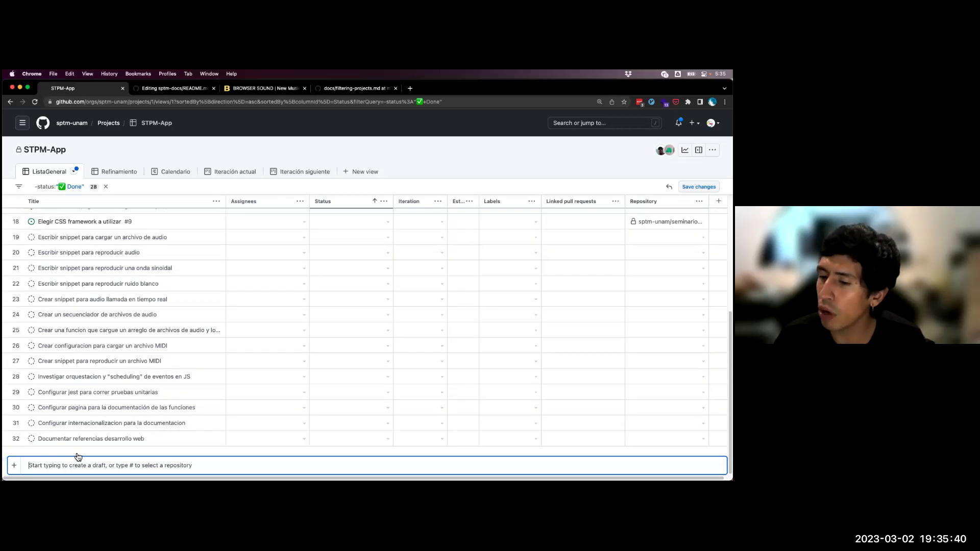
- Convert the draft "Documentar referencias desarrollo web" to an issue in the sptm-docs repository and return to ListaGeneral
left_click(118, 441)
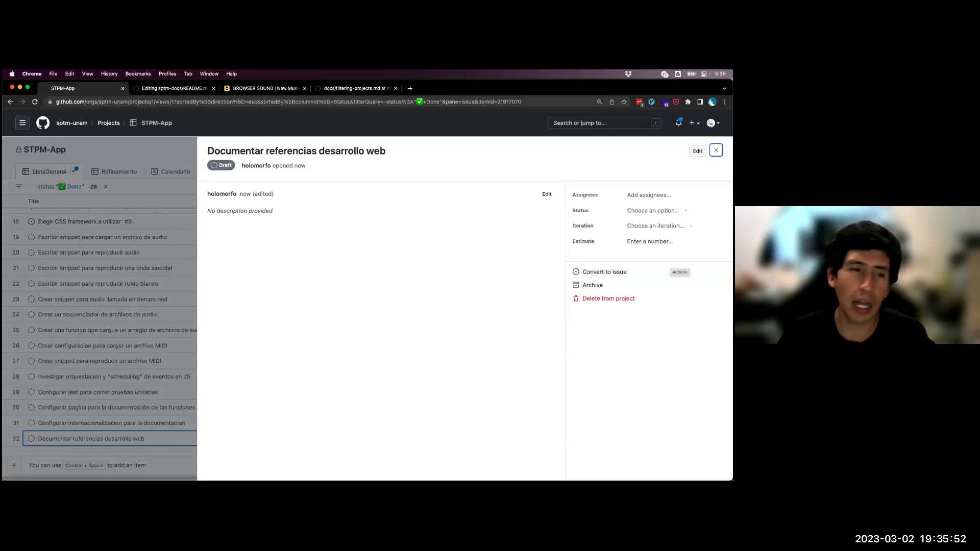
left_click(649, 195)
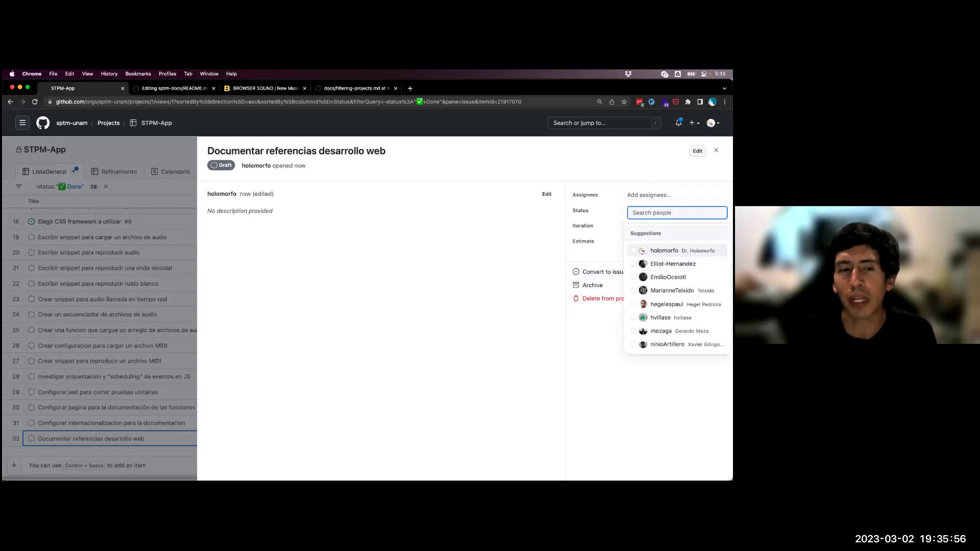
left_click(520, 276)
left_click(602, 271)
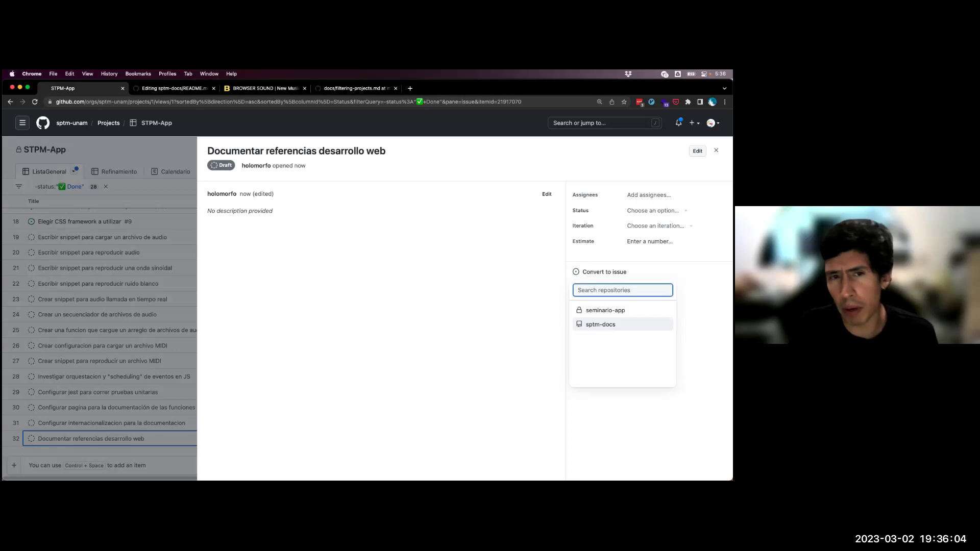
key("Return")
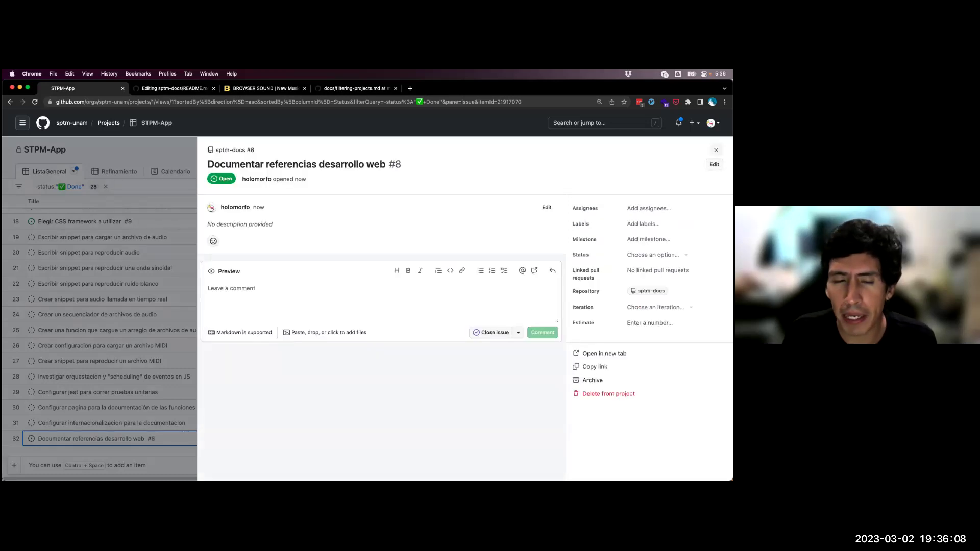
left_click(716, 150)
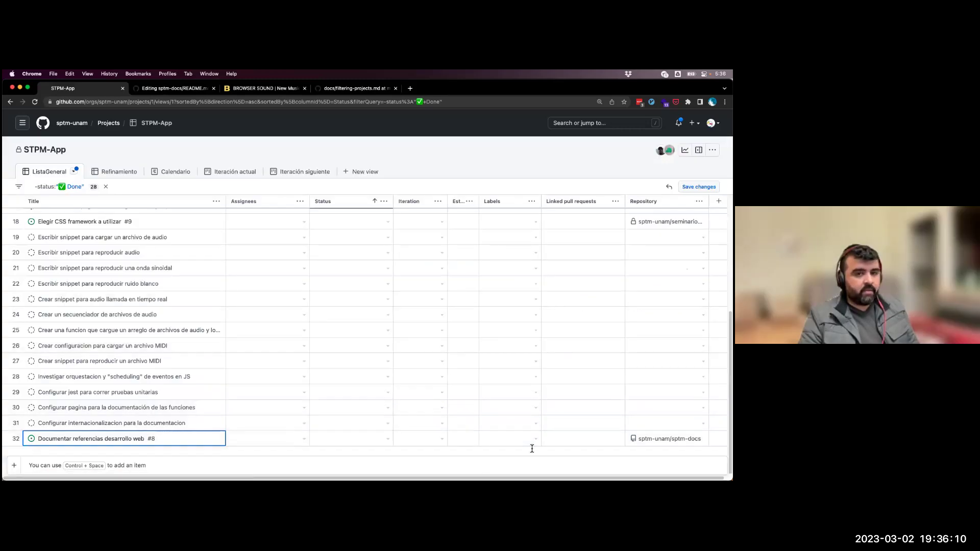
scroll(534, 424, "up", 3)
scroll(534, 392, "up", 5)
scroll(534, 392, "down", 10)
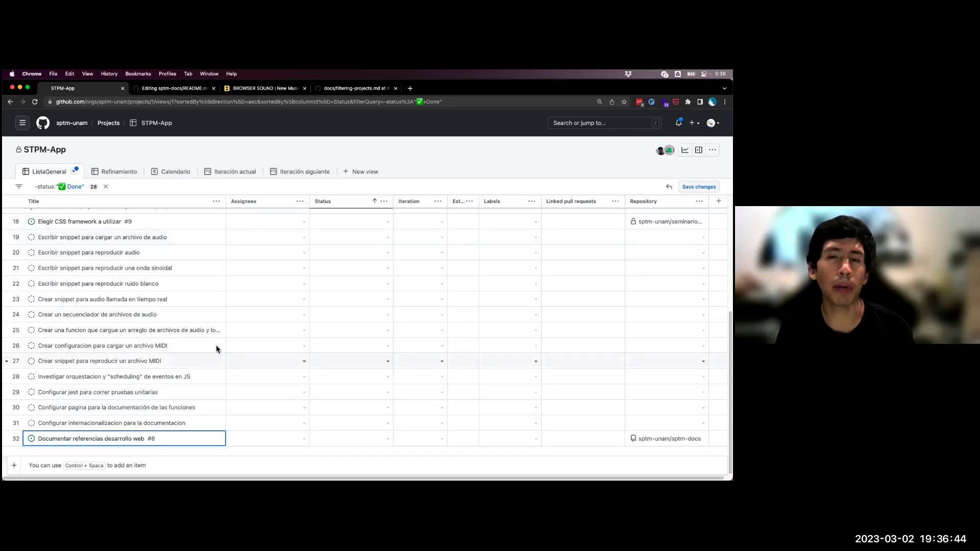
scroll(204, 352, "up", 5)
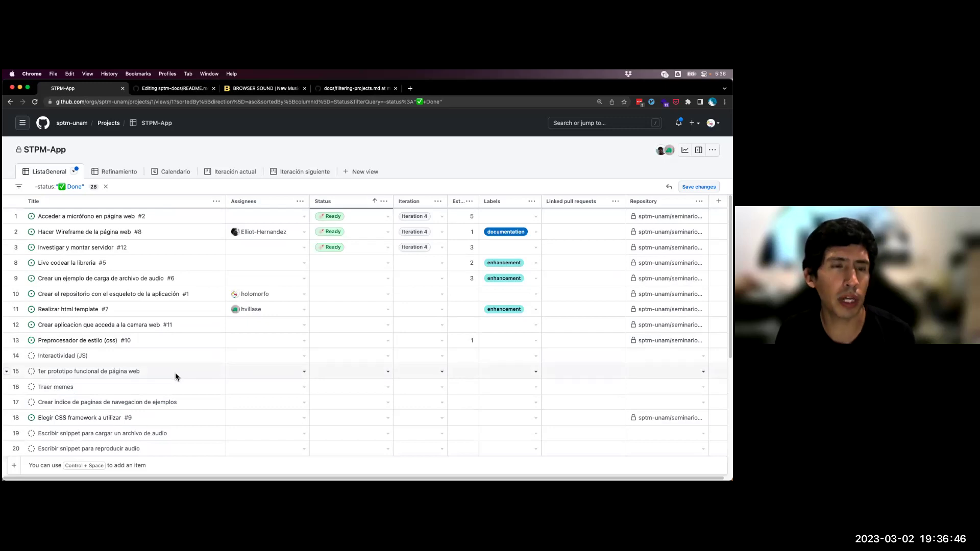
scroll(175, 376, "down", 5)
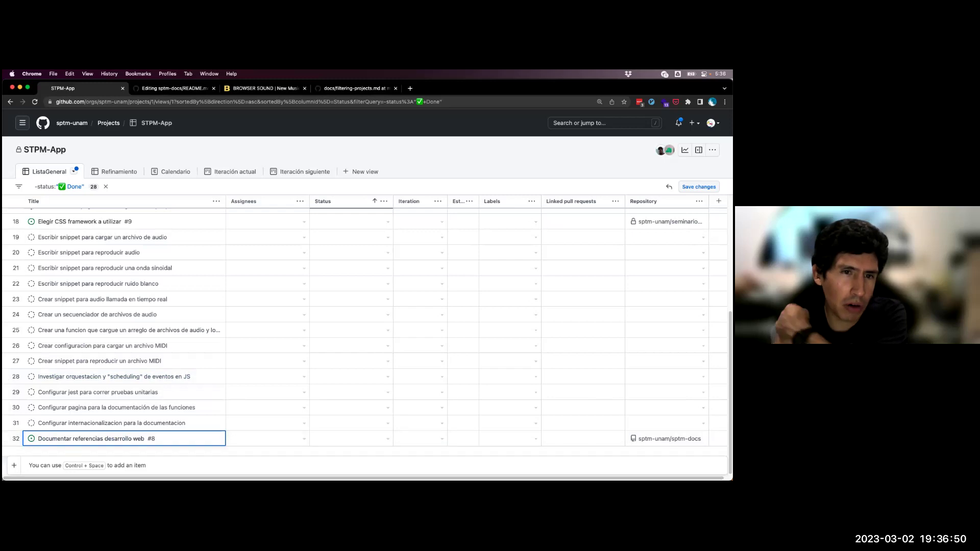
- Start the description of "Documentar referencias desarrollo web" with "Enlistar documentacion para" followed by the bullets html, js and css
left_click(100, 443)
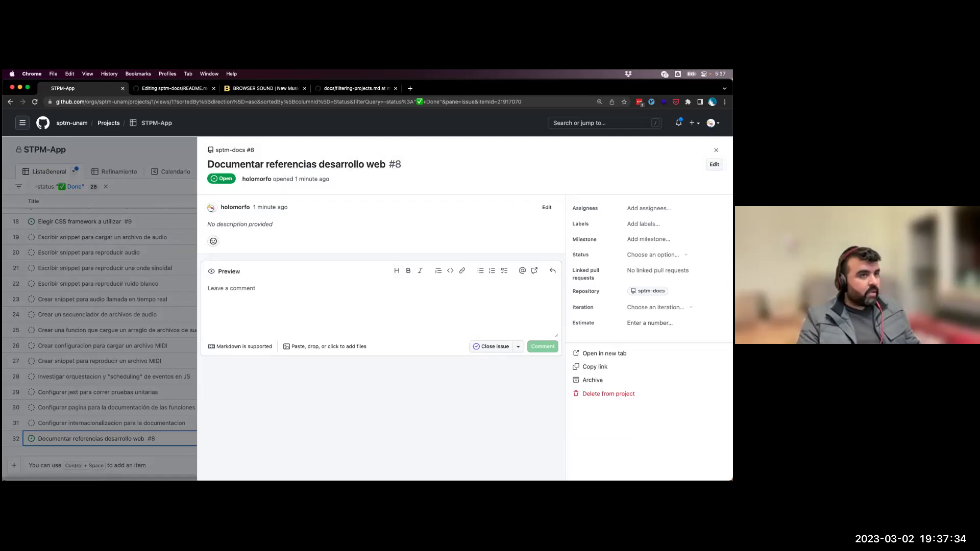
left_click(391, 238)
type("Enl")
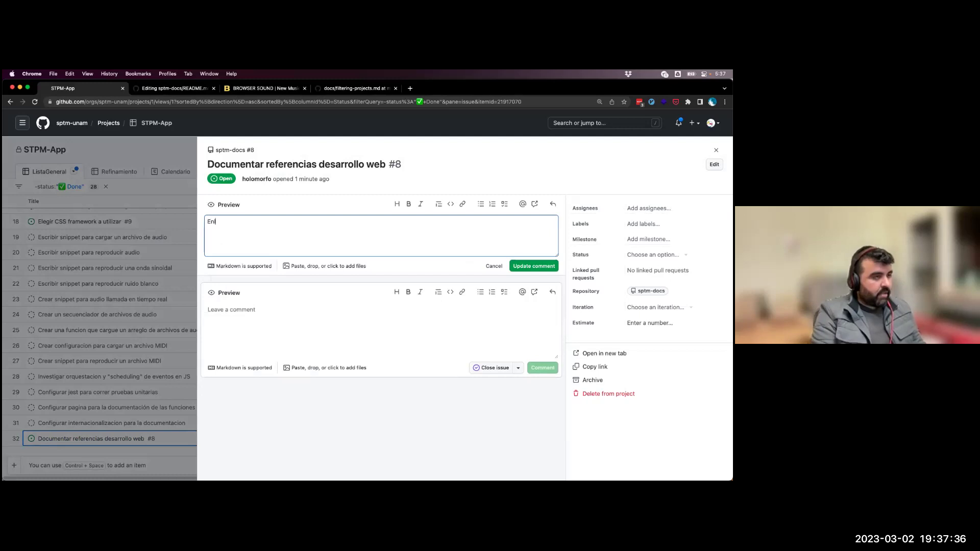
type("istar docu")
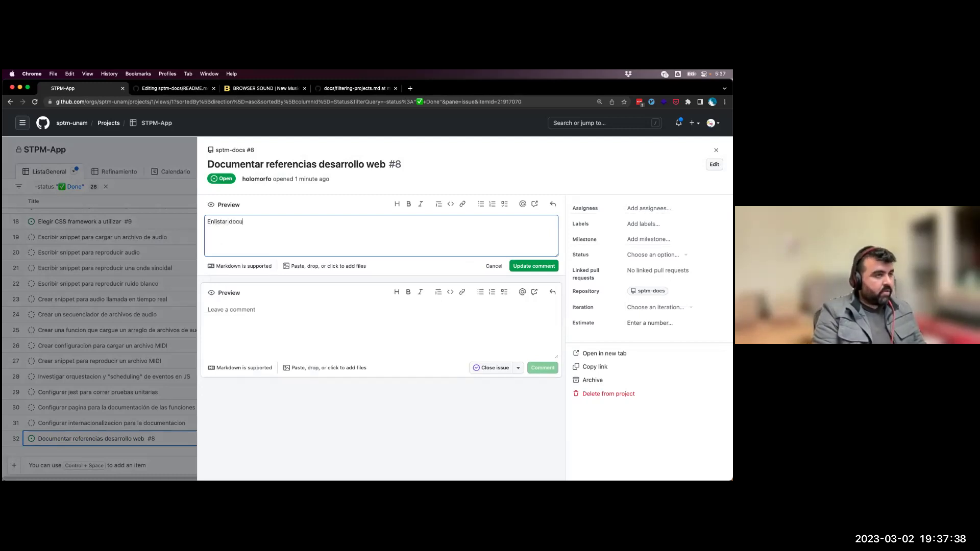
type("mentacion para")
key("Return")
type("- html")
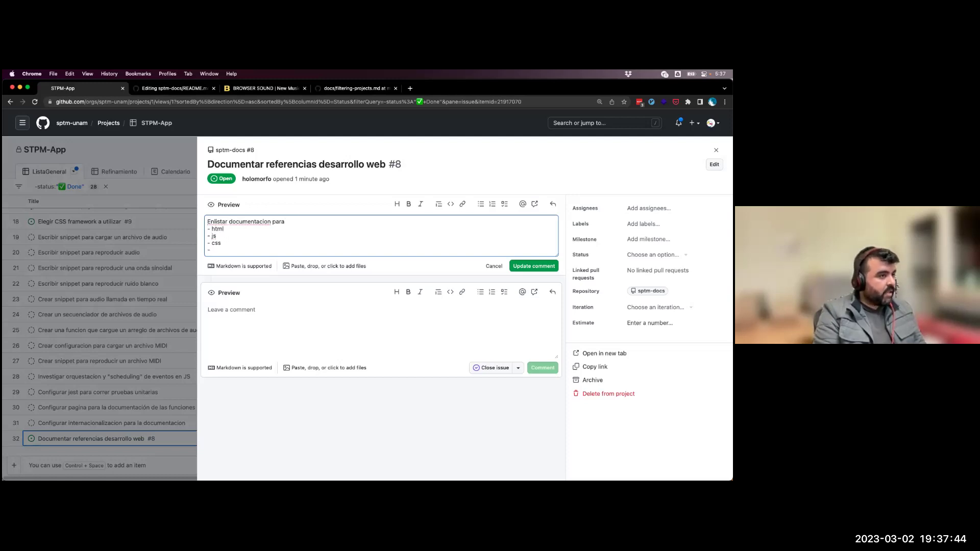
- Add the bullet "Algunos frameworks para conocer React, Vue, Angular, Paralax." at the end of the issue description
type("lgunos fra")
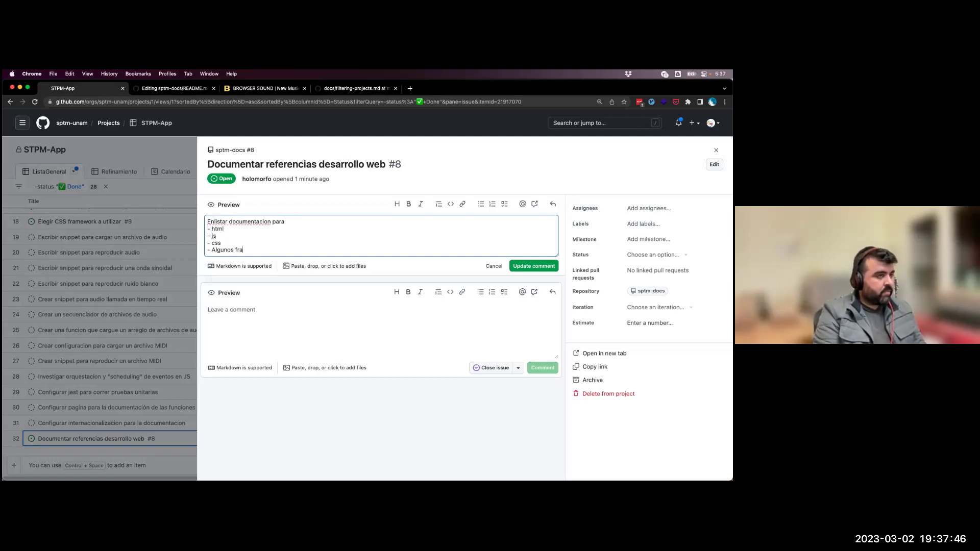
type("meworks para conocer Reac")
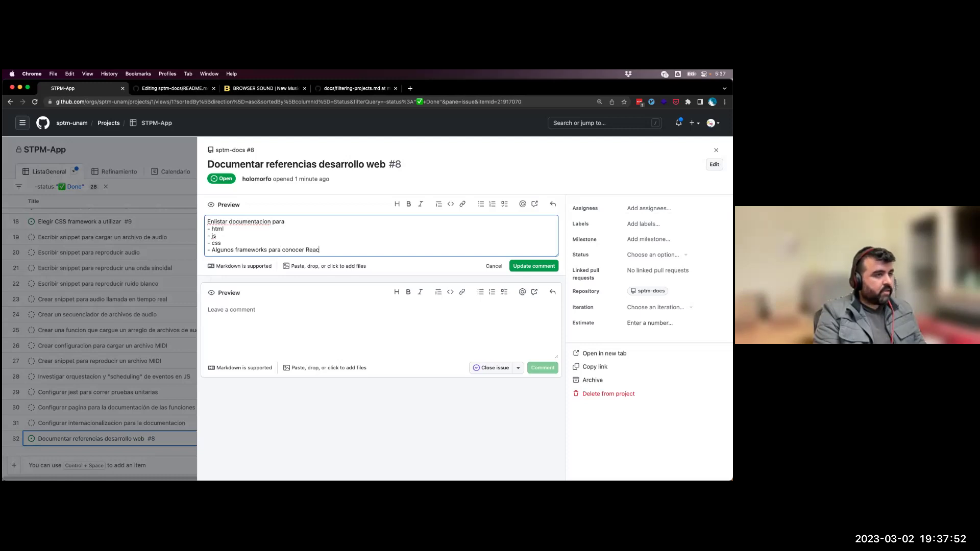
type("t, Vue, Angula")
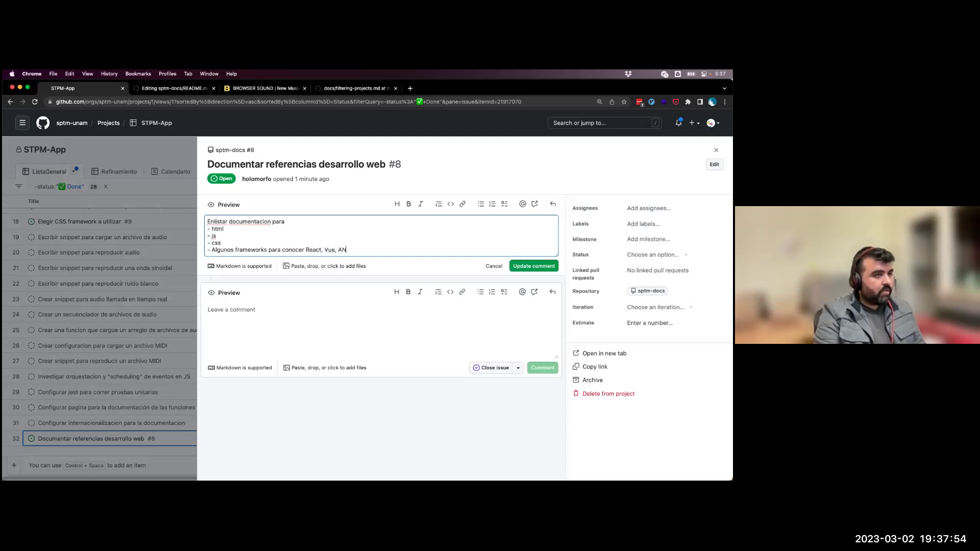
type("r.")
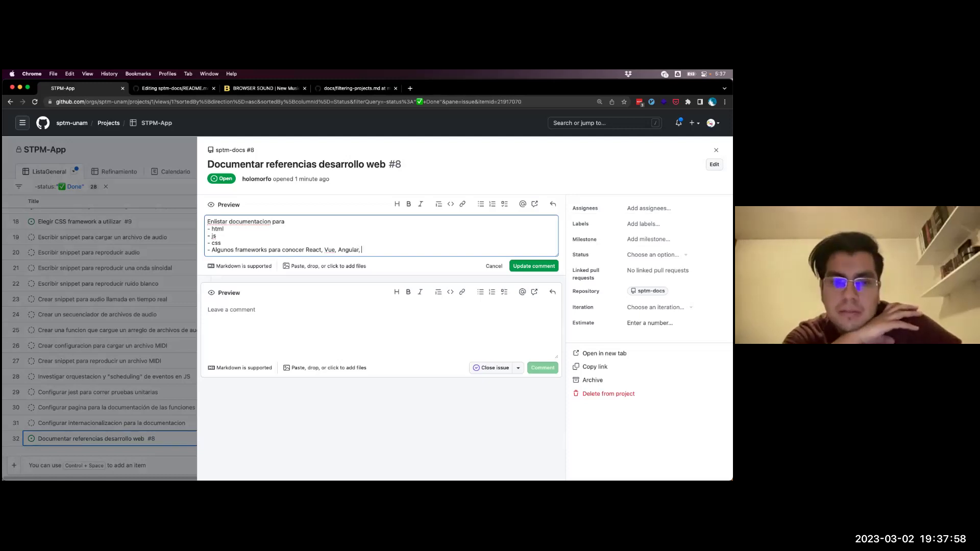
type(" Paral")
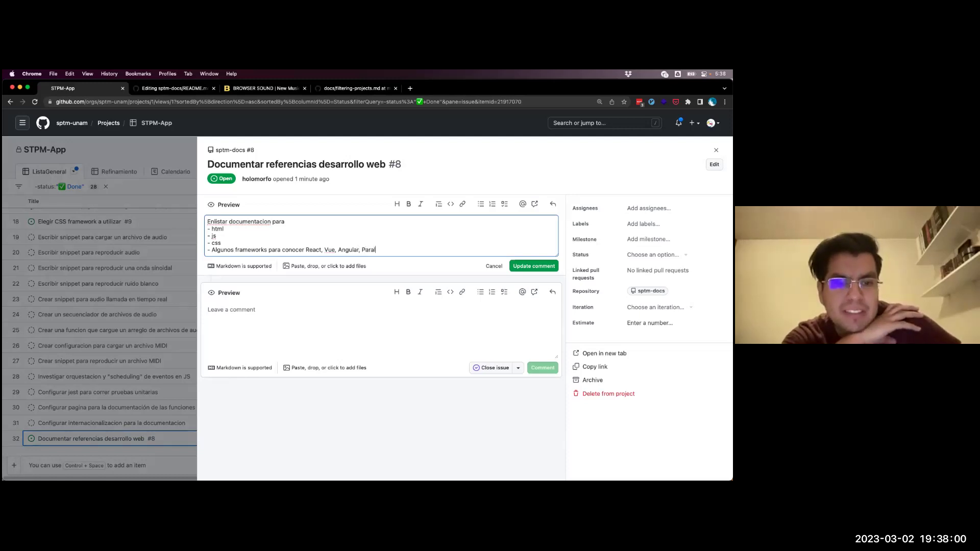
type("a")
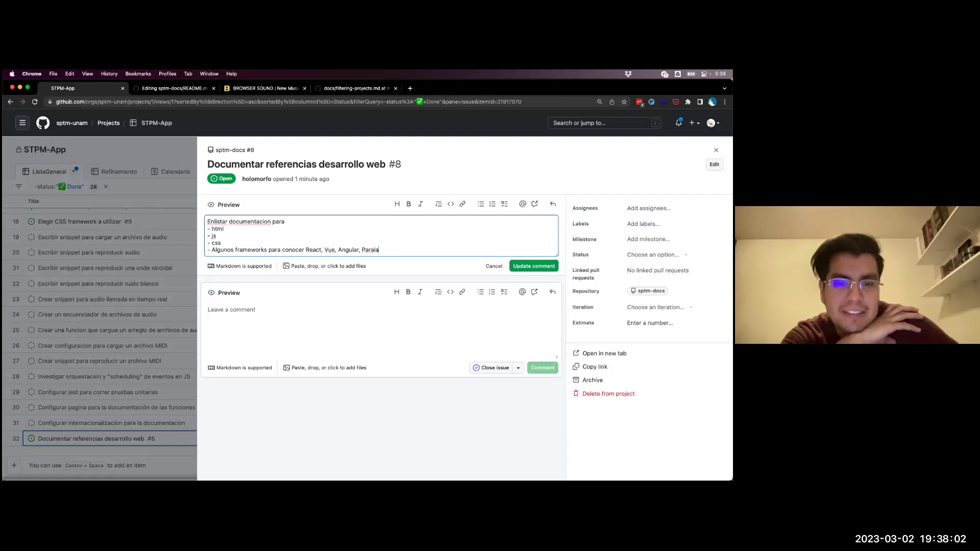
type("x.")
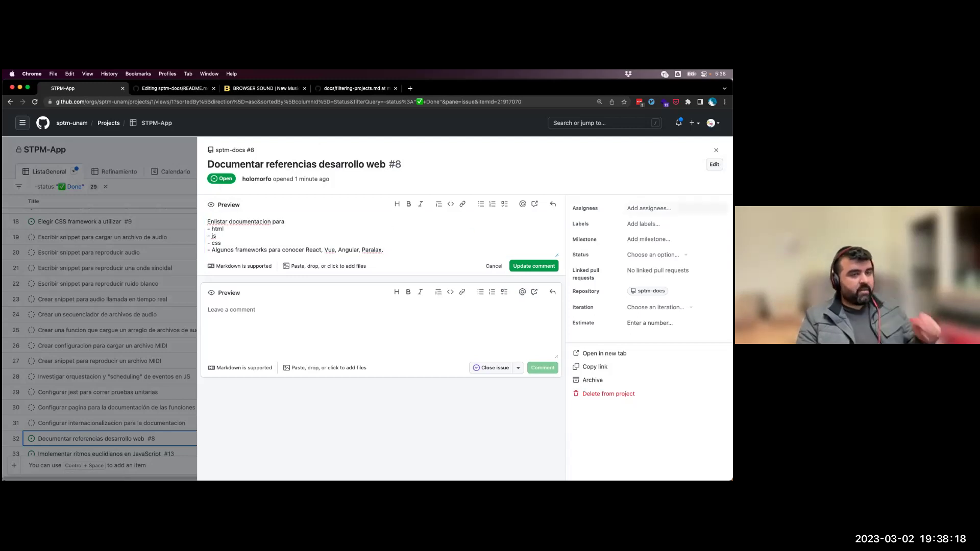
- Assign the web references issue to its author and set its iteration to Iteration 4 and estimate to 3
left_click(649, 208)
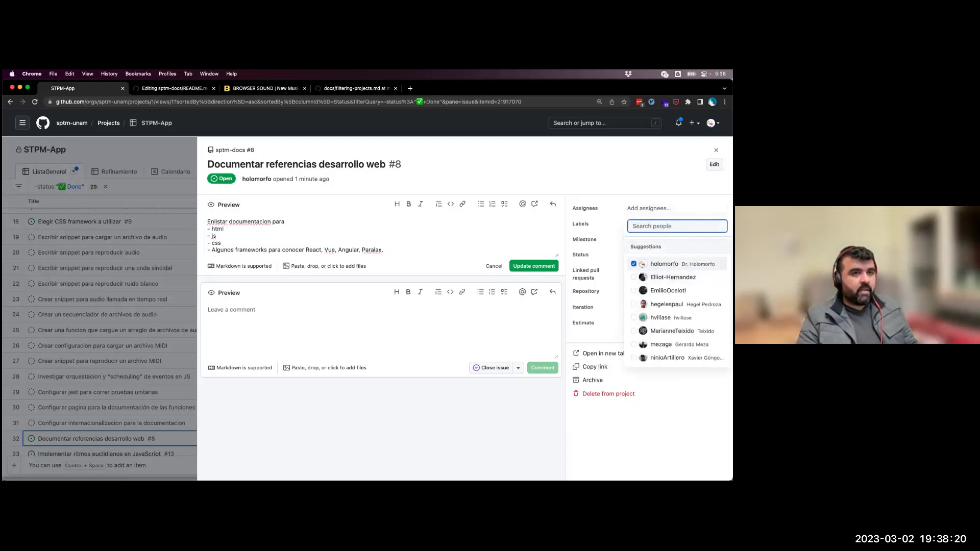
key("Escape")
left_click(656, 308)
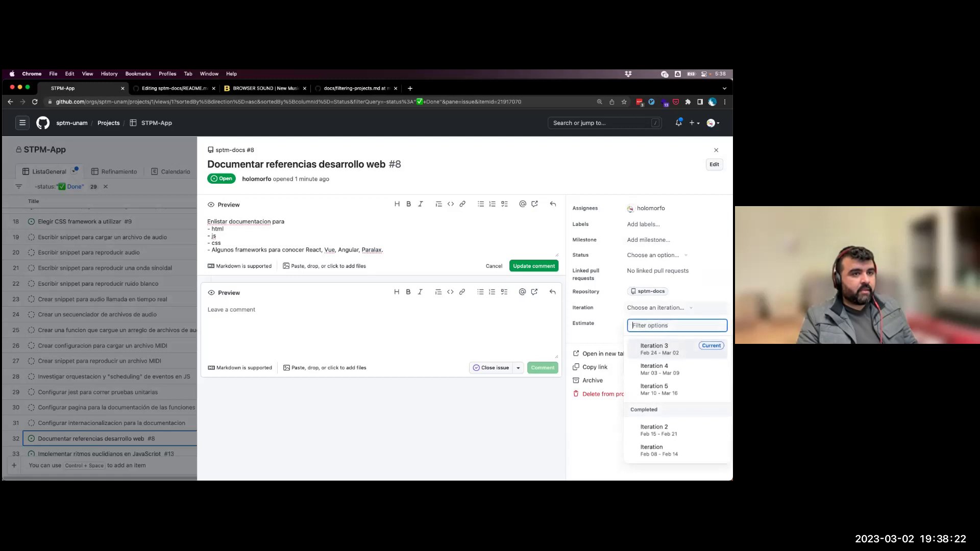
left_click(650, 348)
left_click(650, 324)
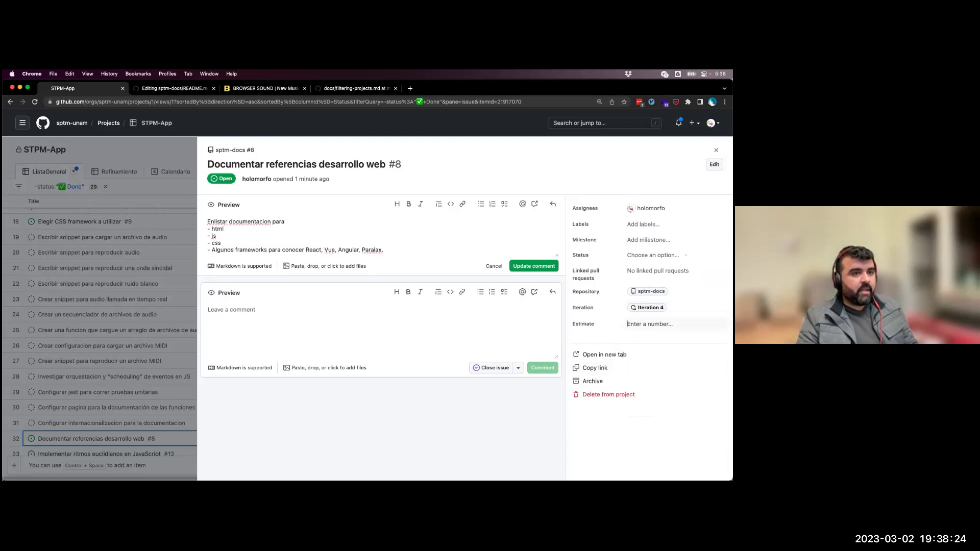
type("3")
left_click(533, 435)
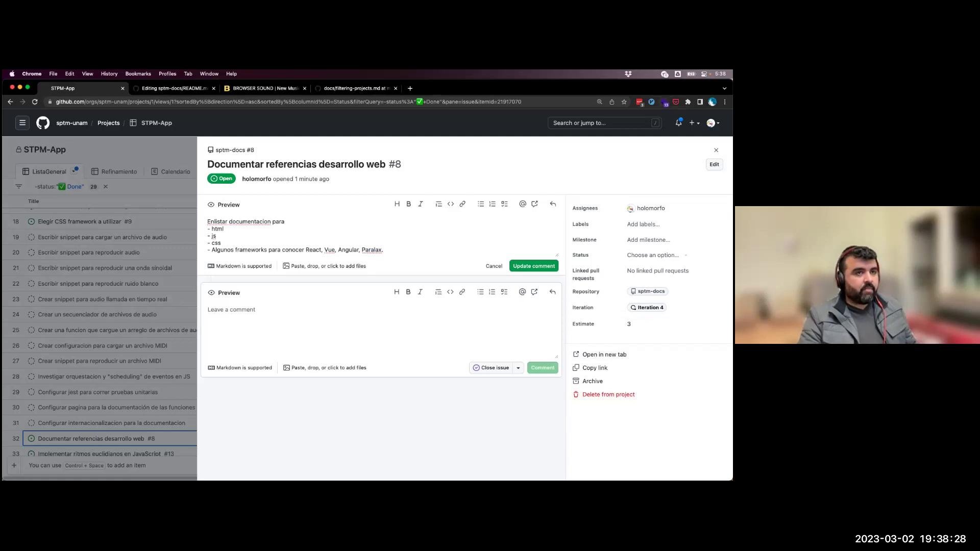
- Add the documentation label to the web references issue, save its description and return to ListaGeneral
left_click(643, 224)
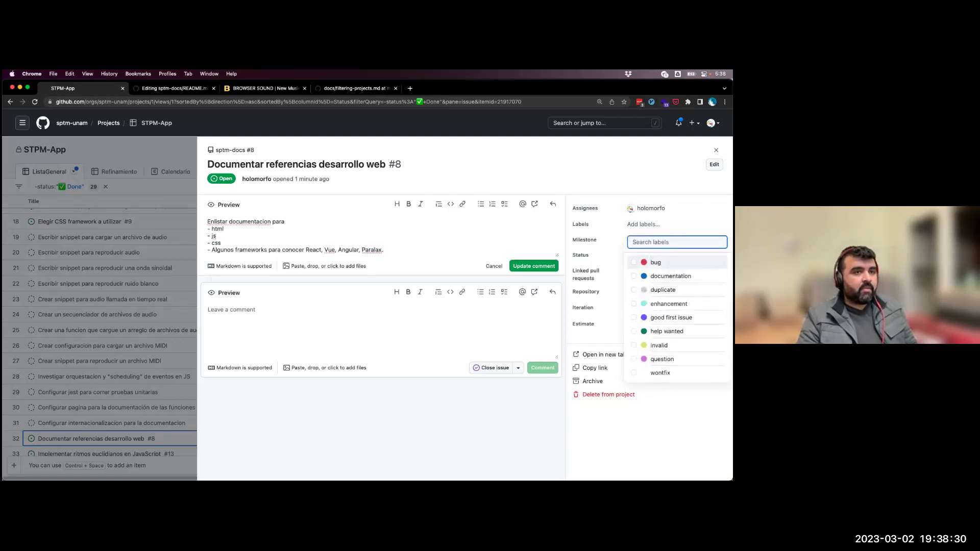
left_click(671, 276)
left_click(717, 150)
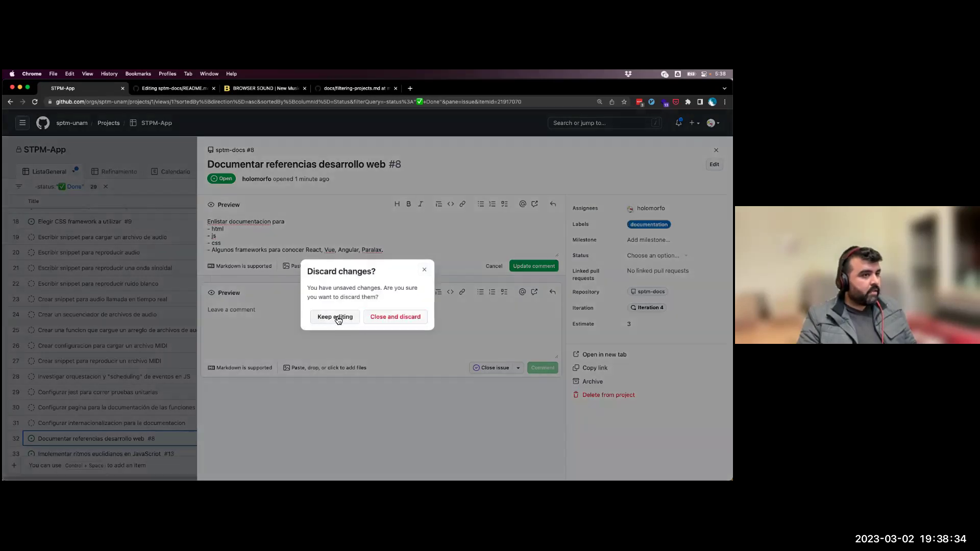
left_click(338, 319)
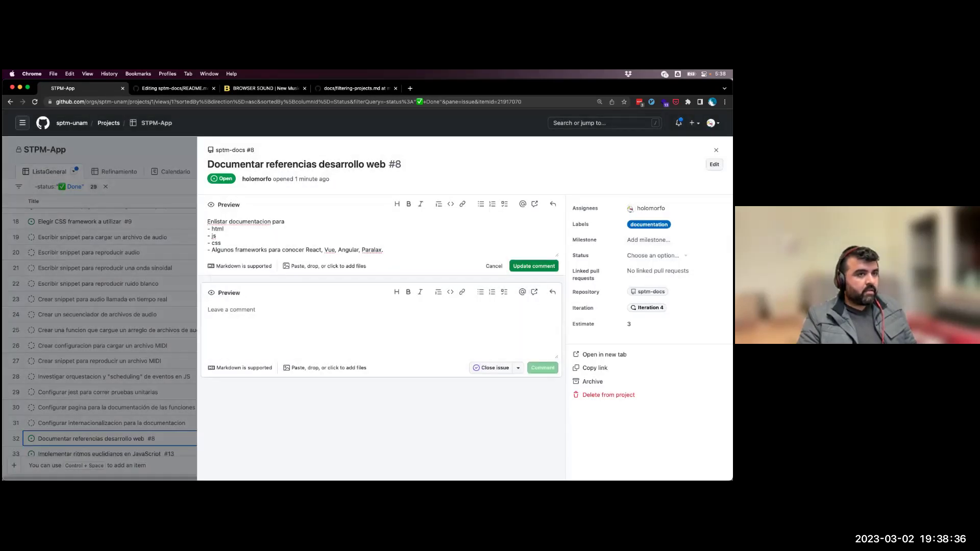
left_click(540, 268)
key("Escape")
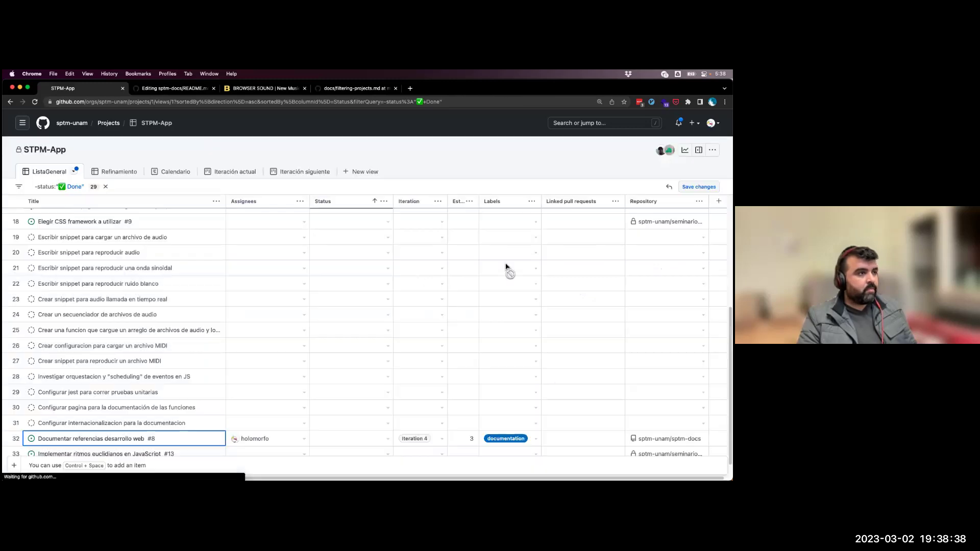
- Set the status of "Documentar referencias desarrollo web" to Ready in ListaGeneral
scroll(120, 416, "down", 1)
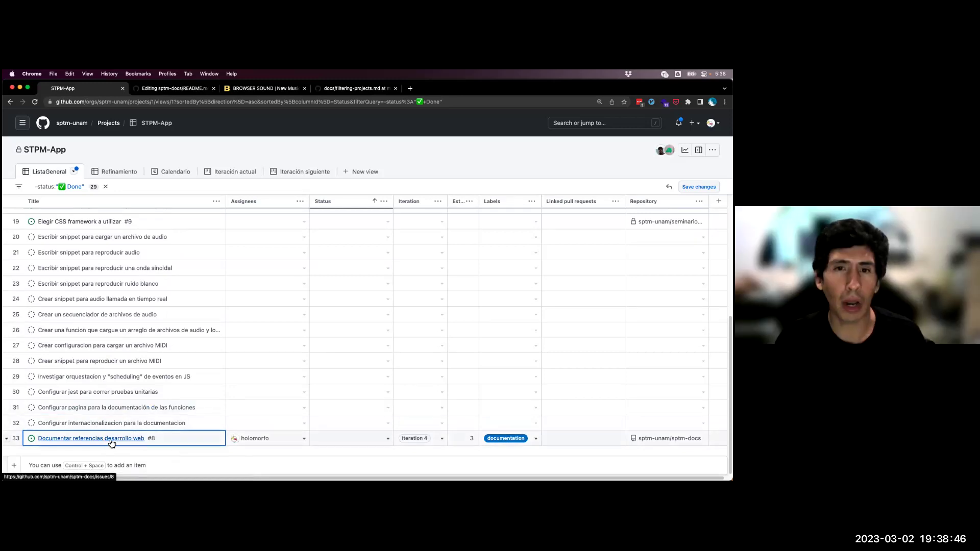
left_click(388, 440)
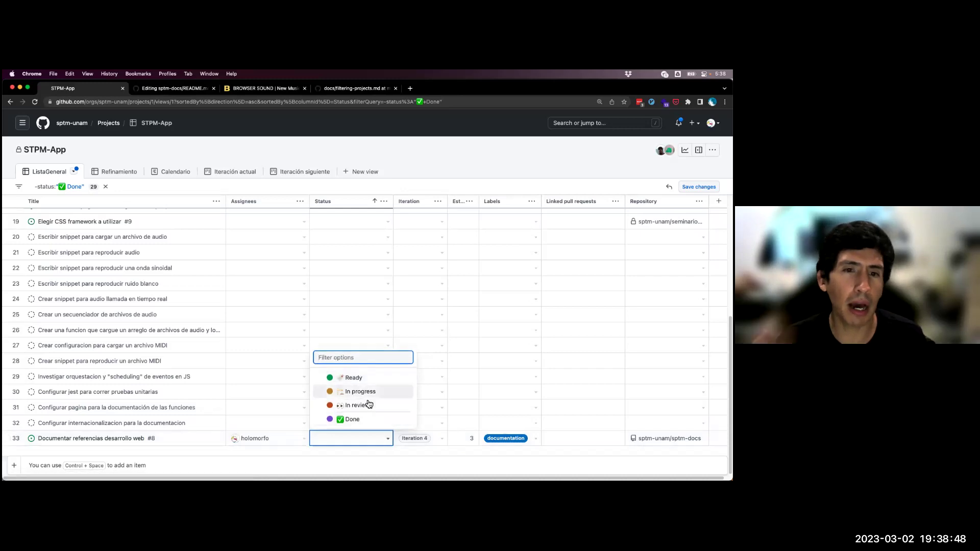
left_click(365, 378)
- Review the issue "Realizar html template", set its status to Ready and return to ListaGeneral
scroll(353, 324, "up", 2)
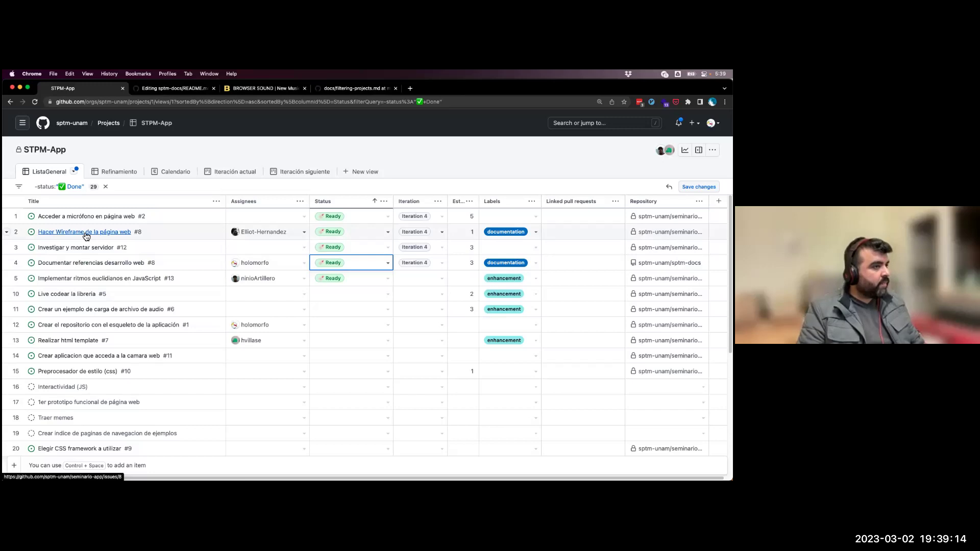
left_click(103, 341)
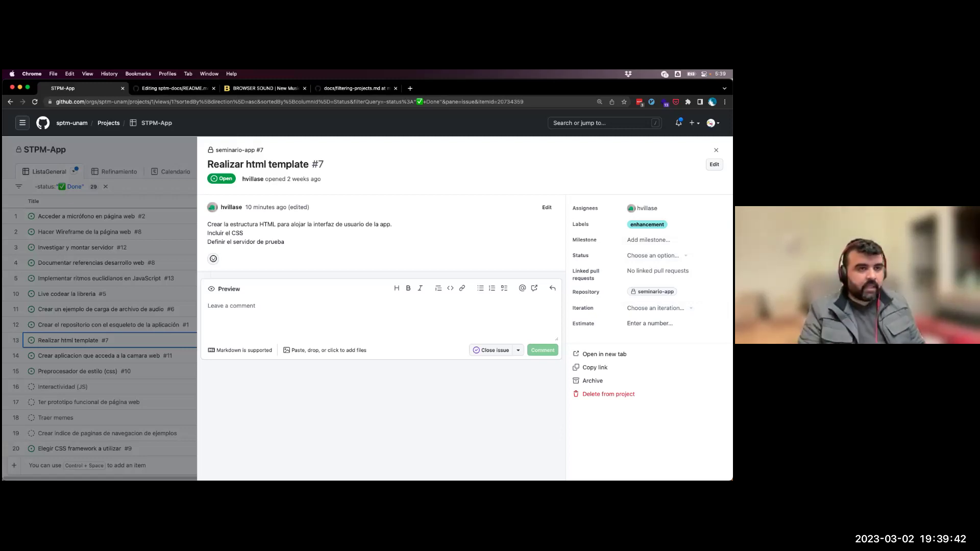
left_click_drag(638, 292, 674, 292)
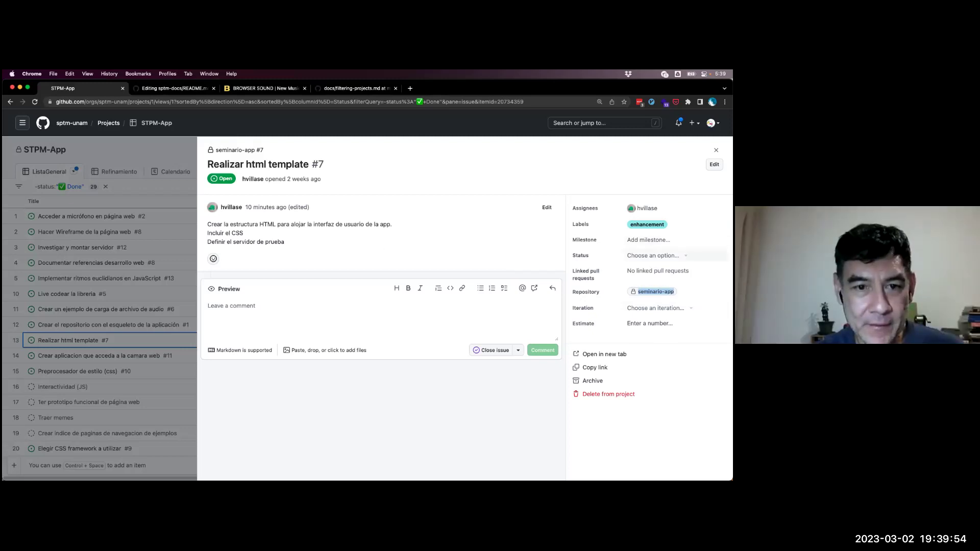
left_click(653, 255)
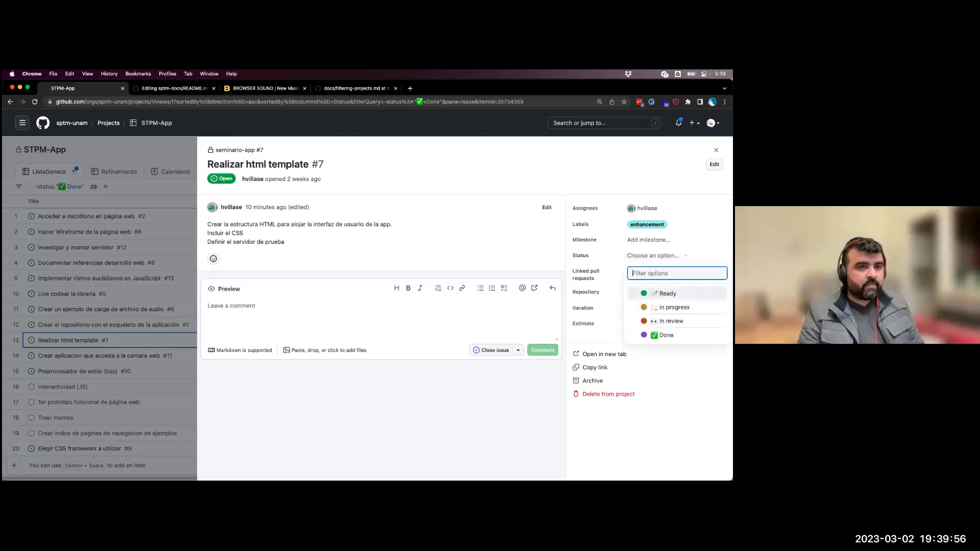
left_click(664, 294)
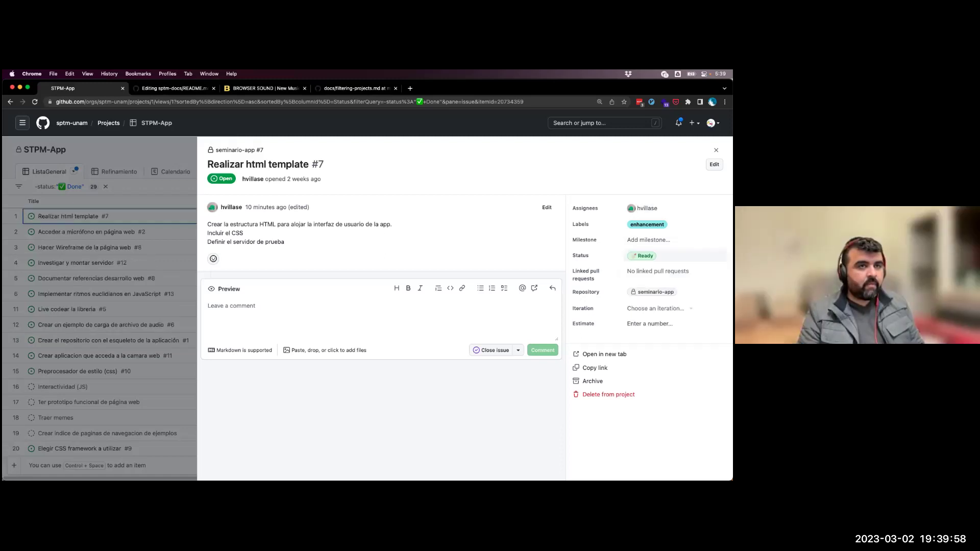
left_click(716, 150)
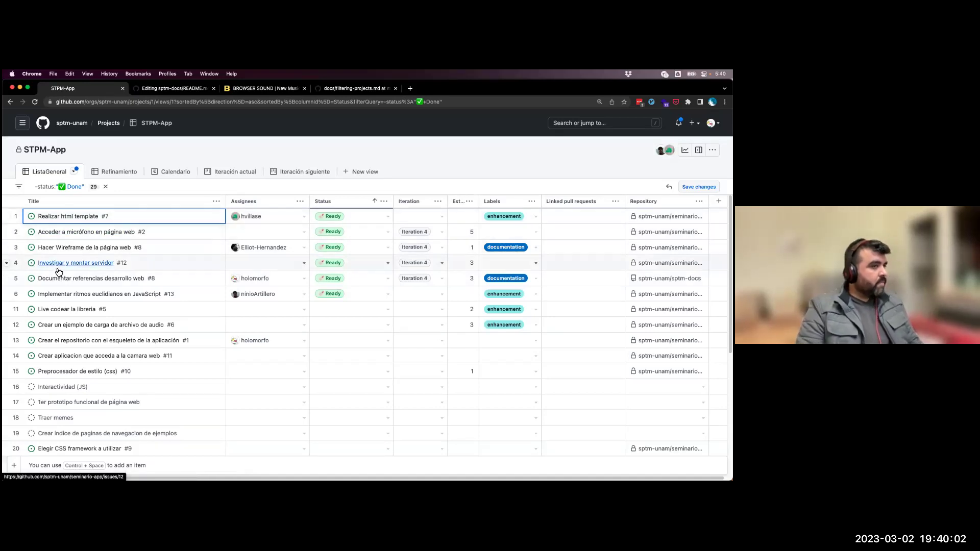
- Review the hosting options listed in the issue "Investigar y montar servidor" and return to ListaGeneral
left_click(86, 263)
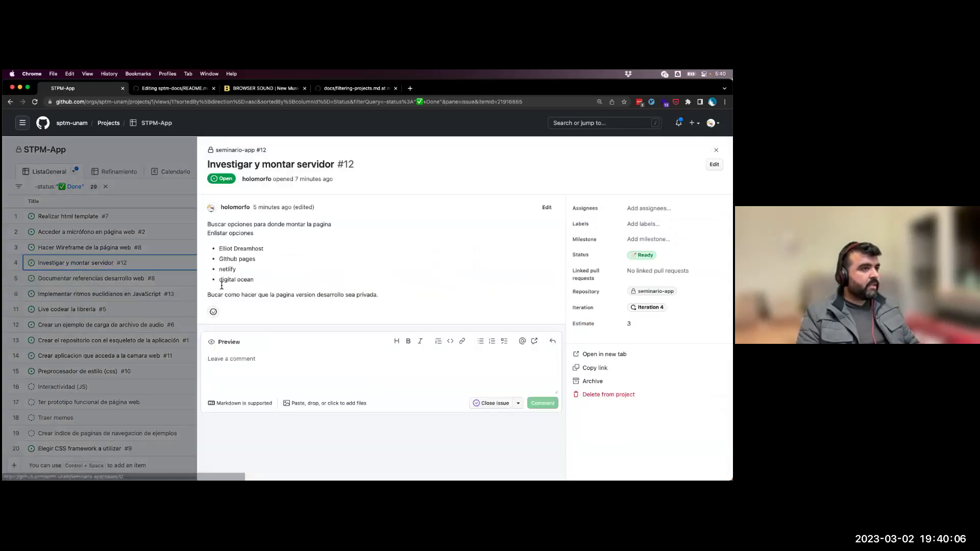
double_click(245, 249)
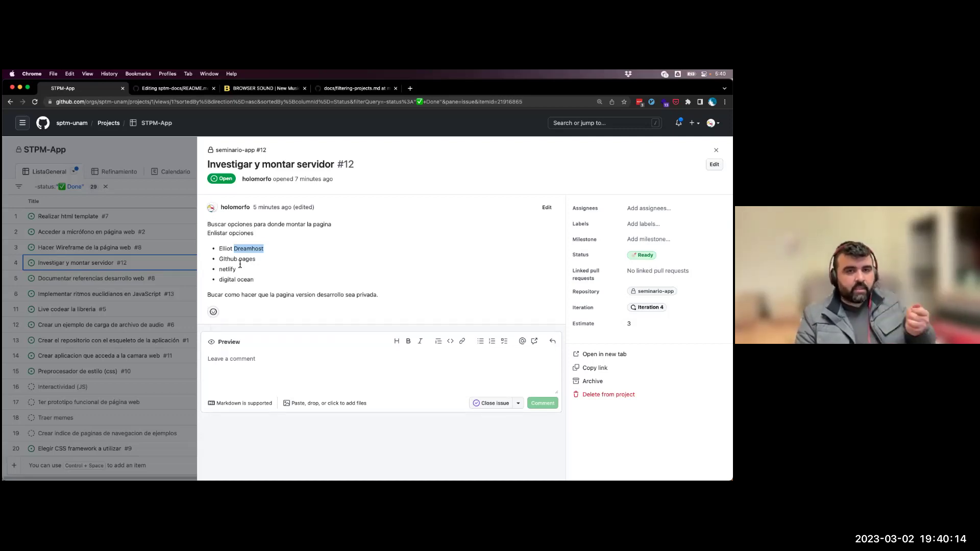
triple_click(241, 260)
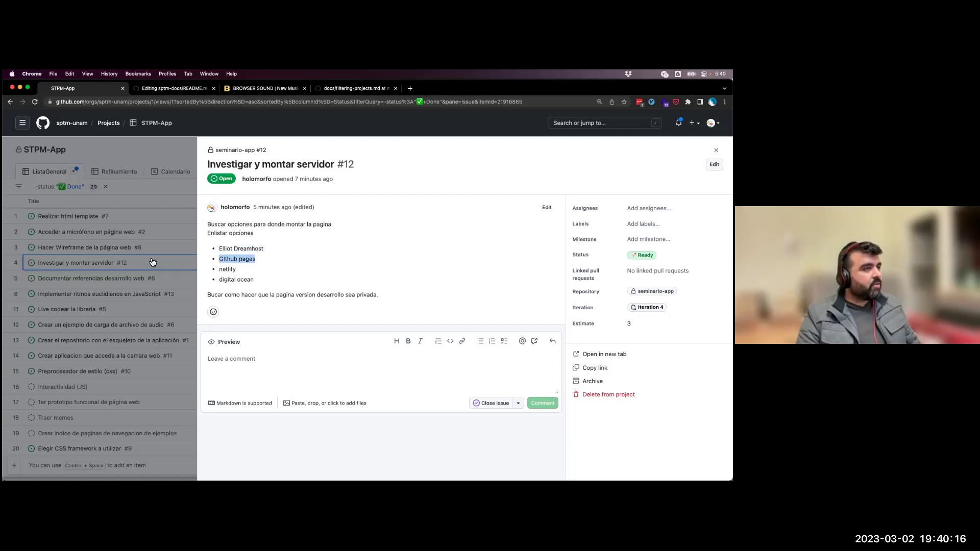
key("Escape")
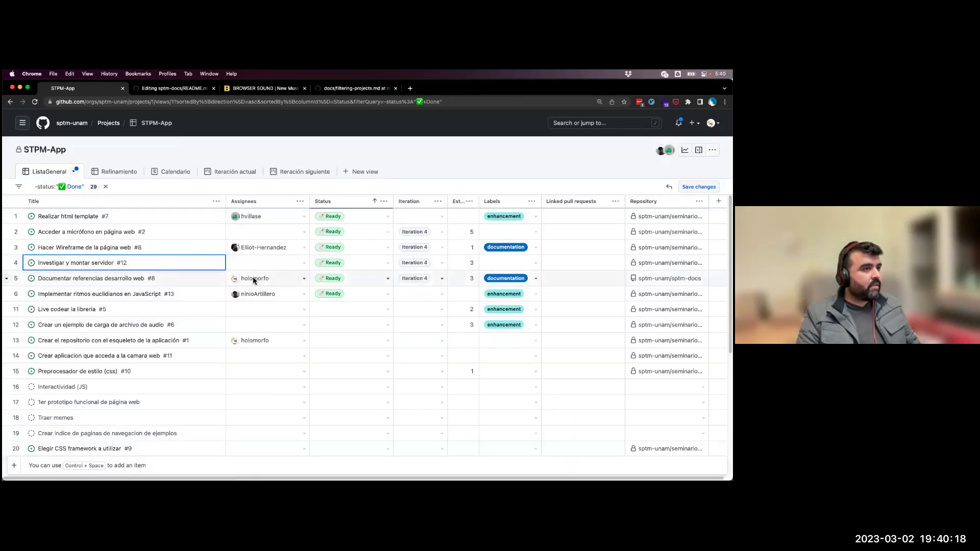
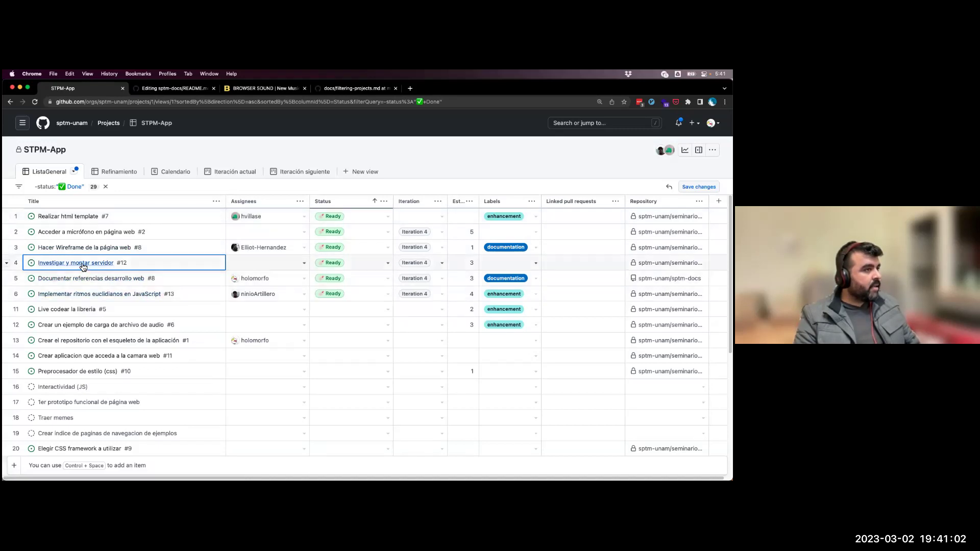
- Assign "Investigar y montar servidor" to the same person as "Hacer Wireframe de la página web", recheck the issue and return to ListaGeneral
left_click(188, 264)
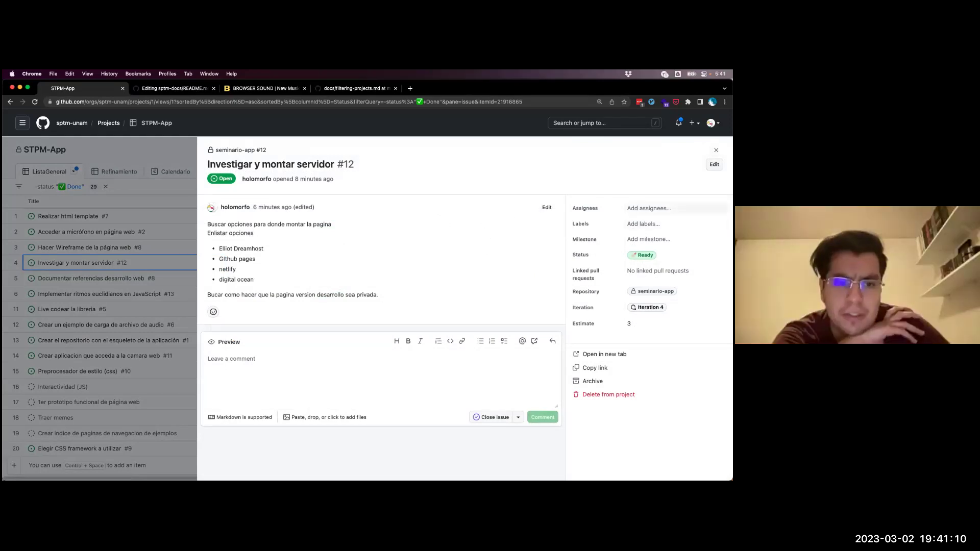
left_click(664, 208)
type("e")
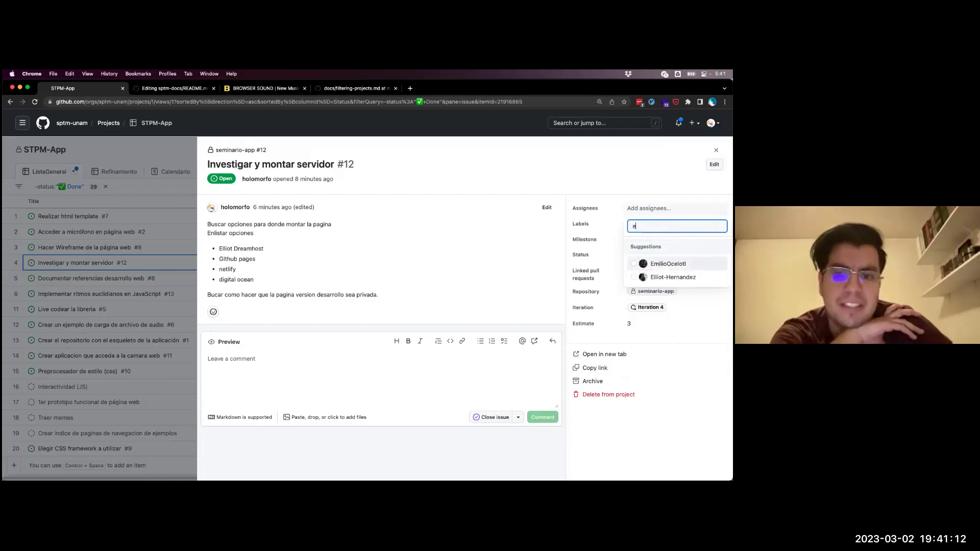
key("Down")
key("Return")
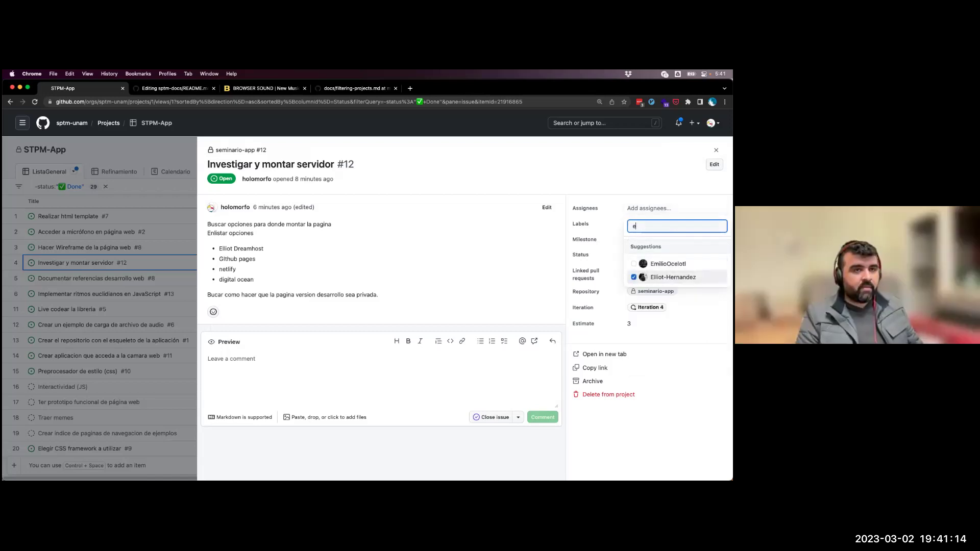
key("Up")
key("Escape")
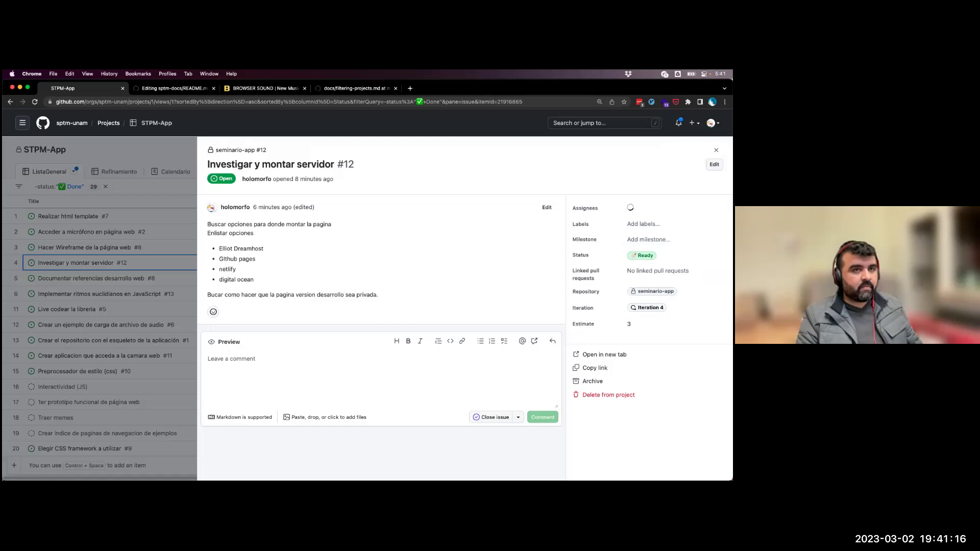
key("Escape")
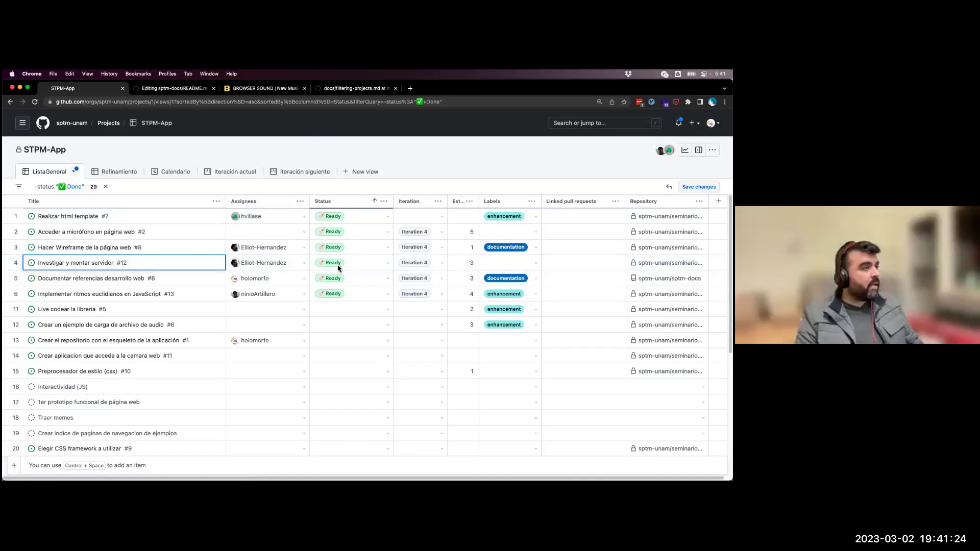
left_click(89, 265)
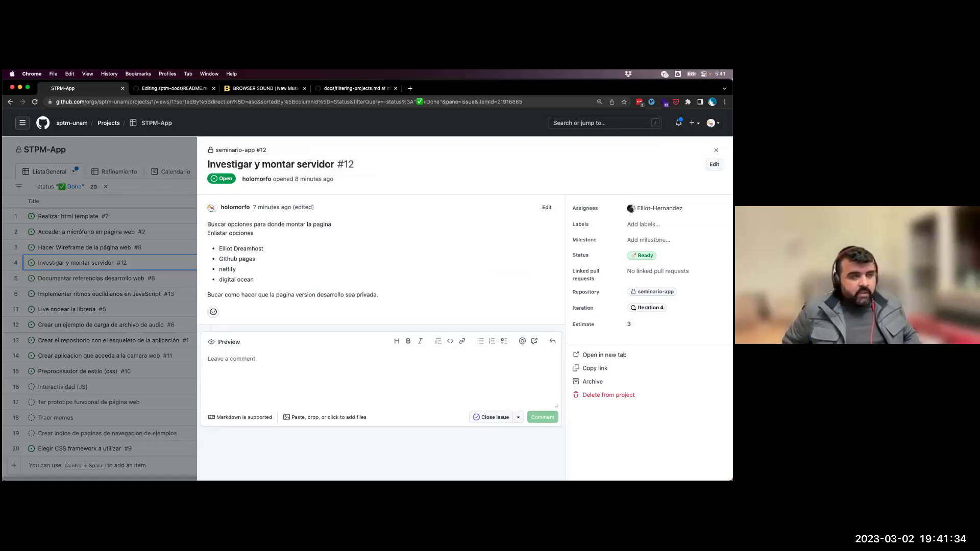
key("Escape")
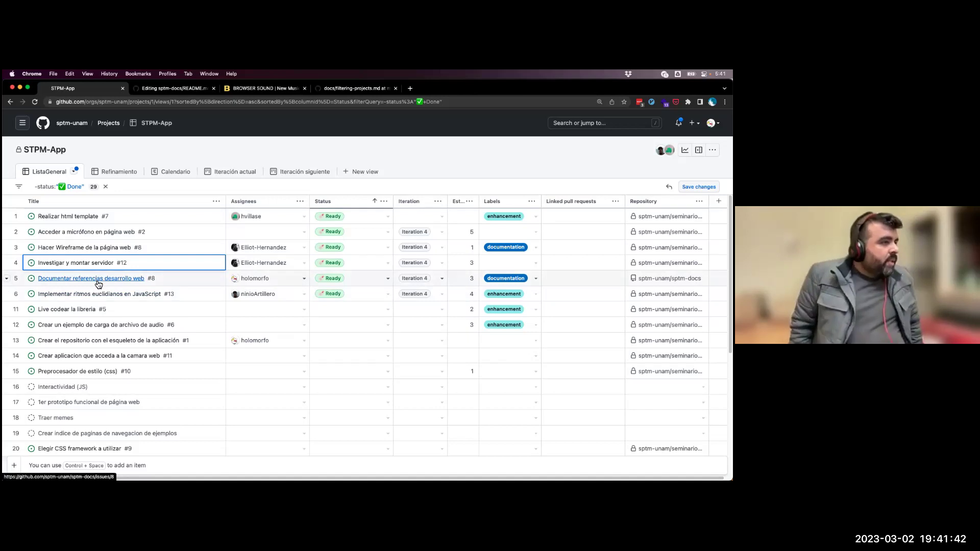
- Assign the issue "Acceder a micrófono en página web" to its author and return to ListaGeneral
left_click(81, 234)
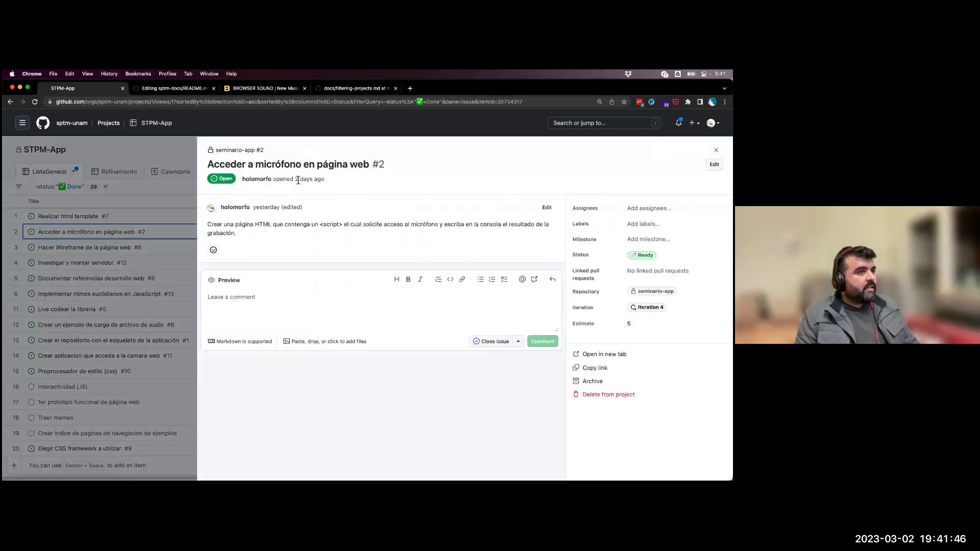
mouse_move(298, 181)
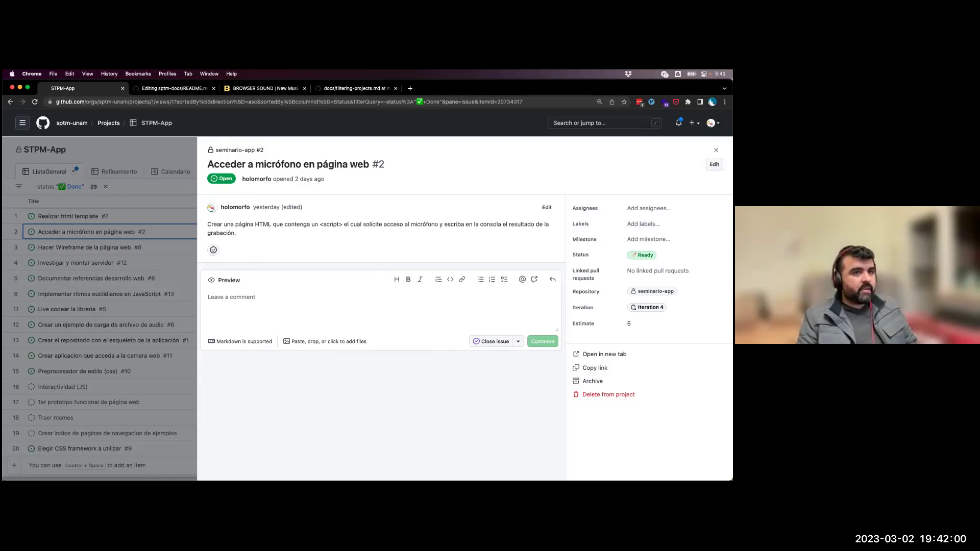
left_click(649, 208)
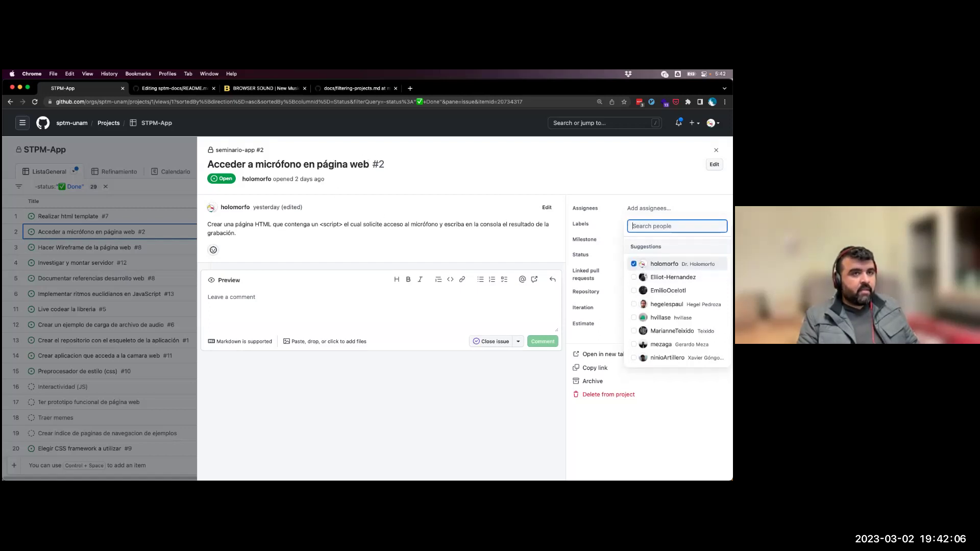
left_click(716, 150)
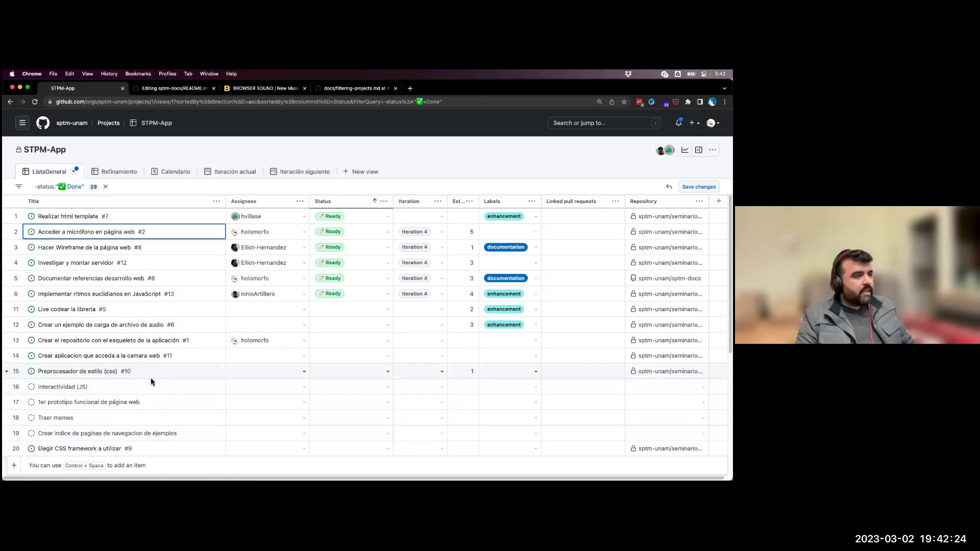
- Examine the example frameworks named in the description of the issue "Elegir CSS framework a utilizar"
scroll(114, 409, "down", 2)
scroll(116, 411, "up", 2)
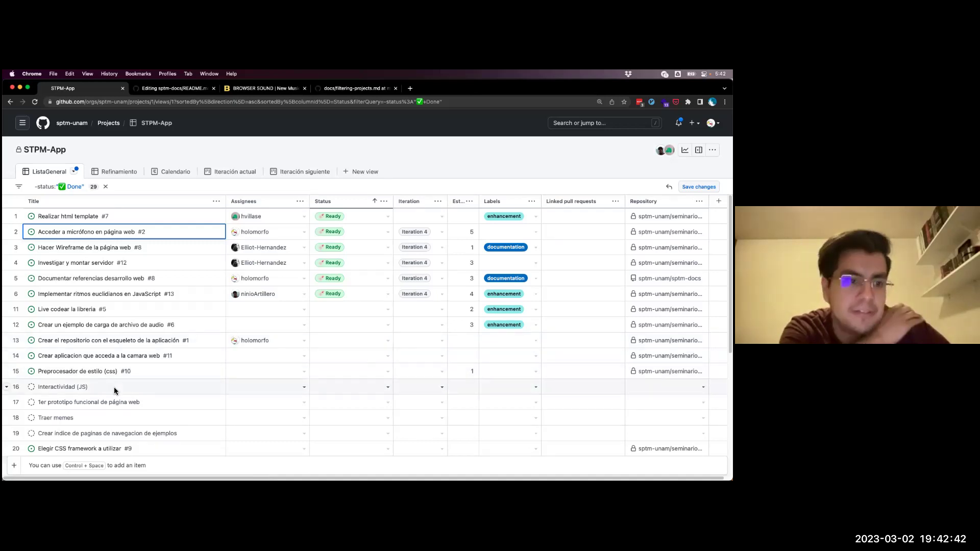
scroll(120, 397, "down", 8)
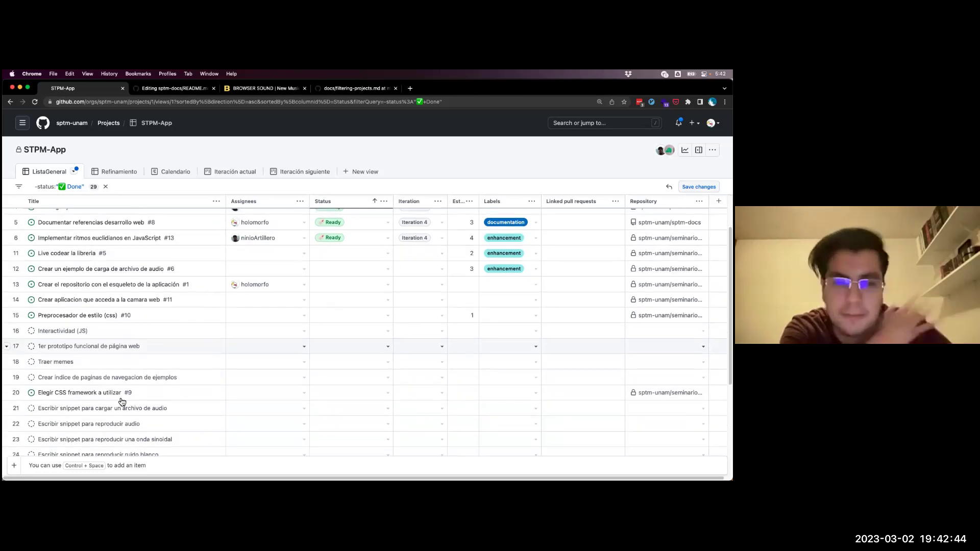
left_click(113, 238)
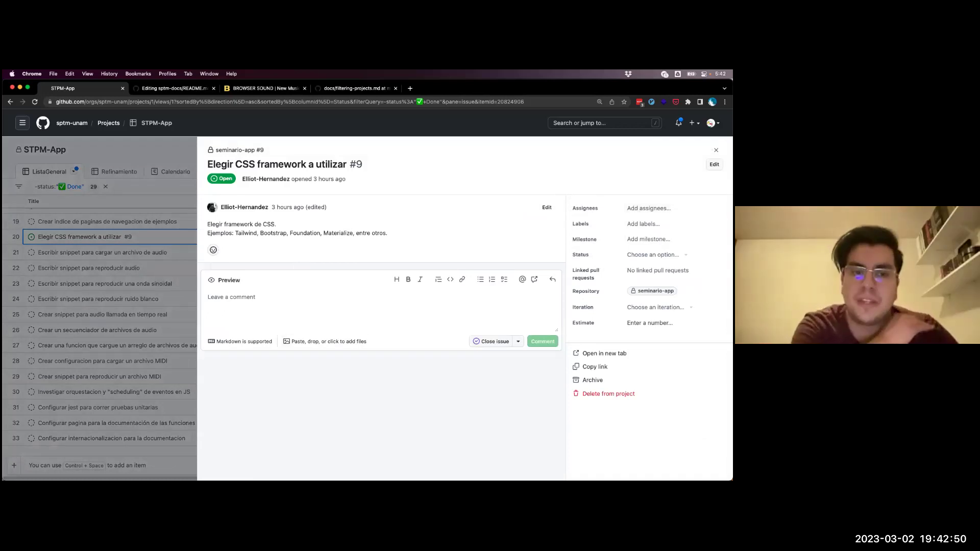
double_click(275, 233)
double_click(309, 233)
left_click(349, 237)
double_click(350, 233)
triple_click(371, 227)
double_click(372, 234)
left_click(372, 234)
triple_click(272, 233)
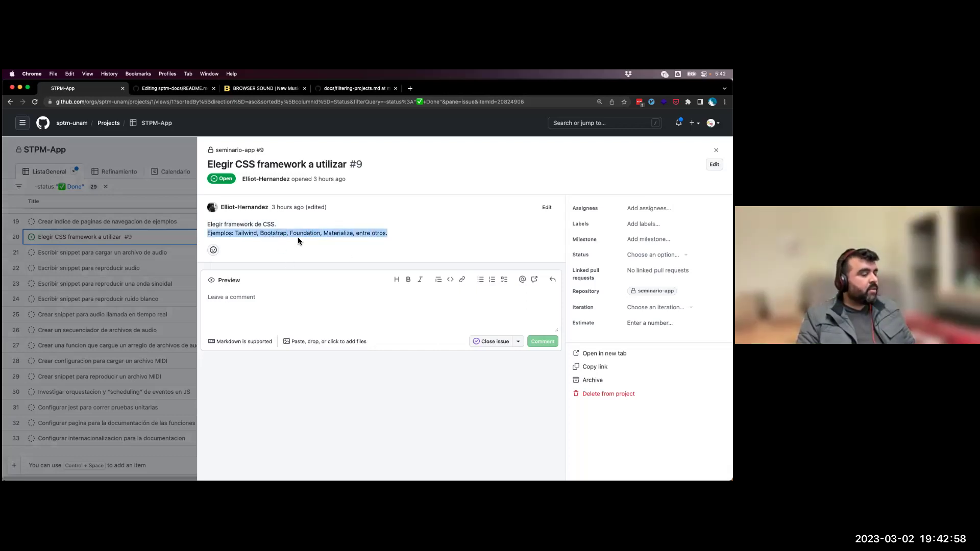
double_click(280, 234)
double_click(337, 233)
double_click(291, 234)
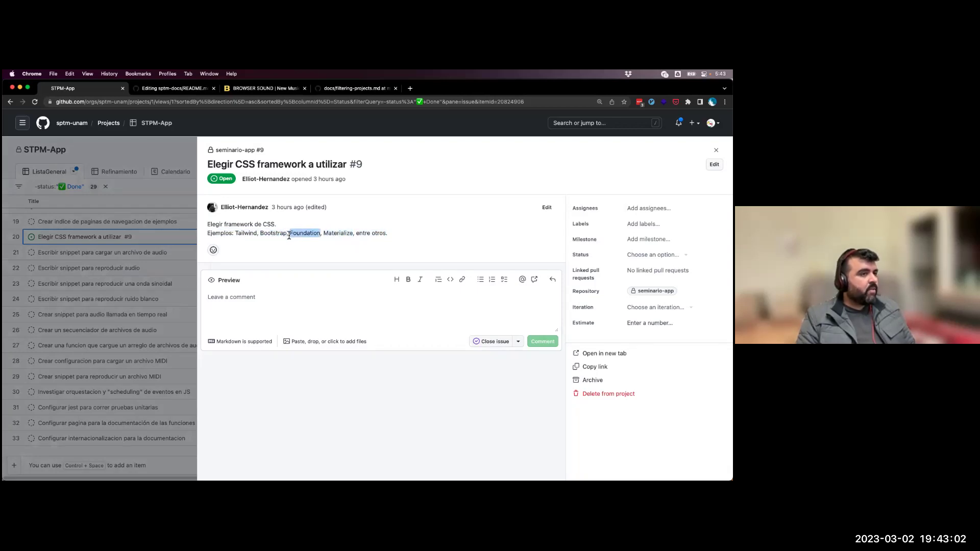
double_click(280, 234)
- Replace "entre otros" with "Bulma" in the CSS framework issue's list of examples and save the description
left_click(547, 208)
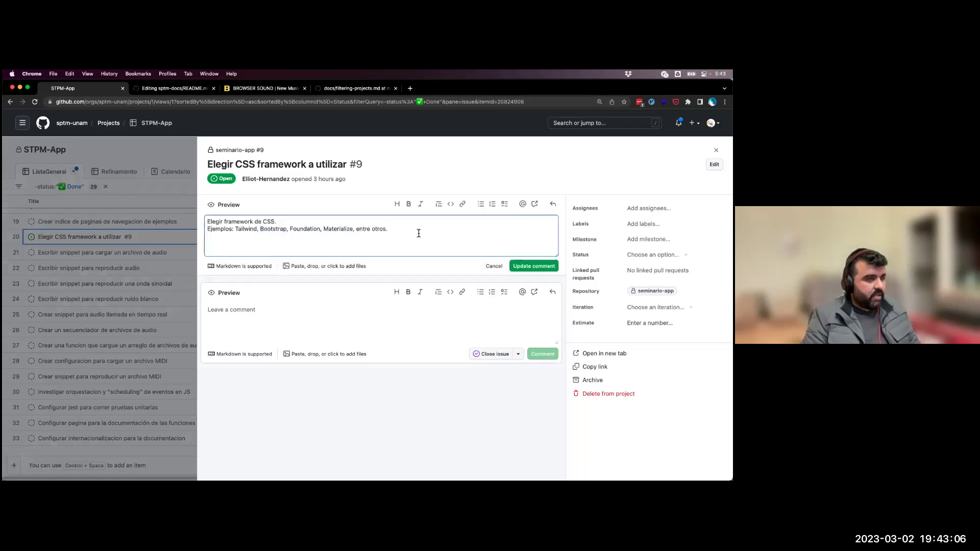
type(", Bulma,")
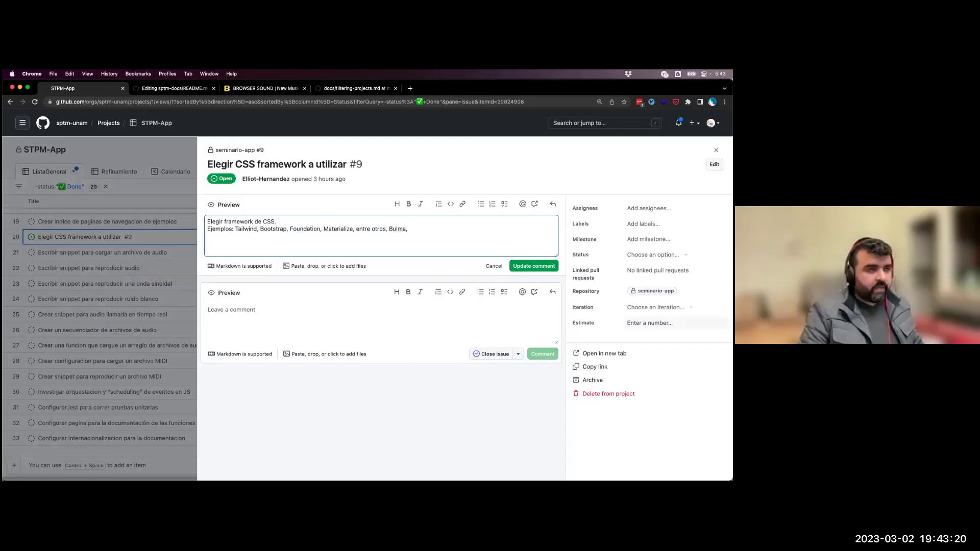
left_click(356, 229)
left_click(380, 230, "shift")
right_click(381, 229)
key("Escape")
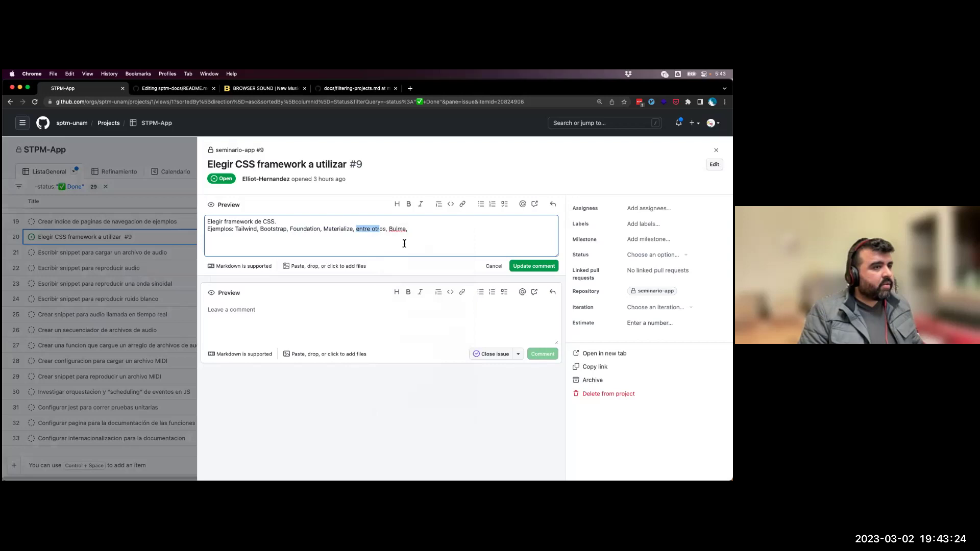
key("shift+Right")
key("shift+Right")
key("BackSpace")
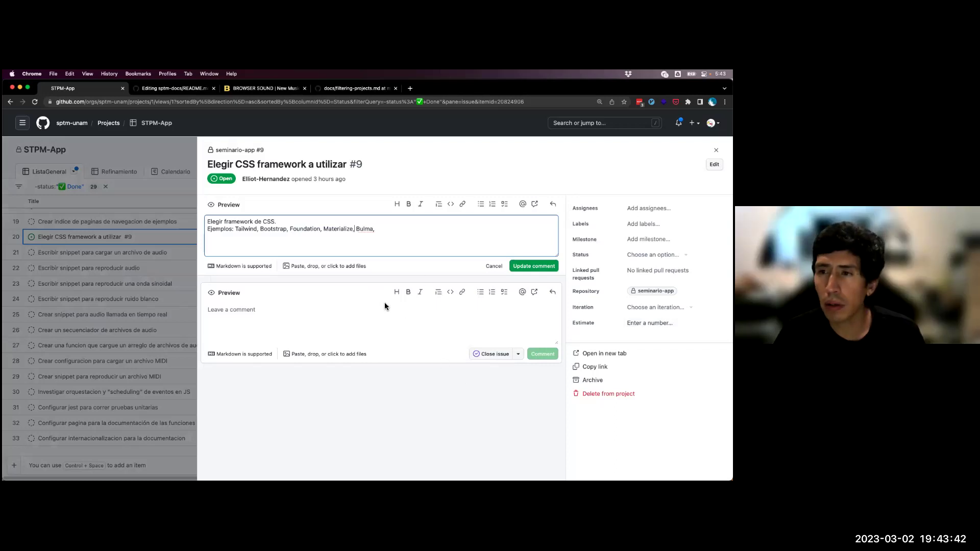
left_click(435, 234)
key("BackSpace")
key("BackSpace")
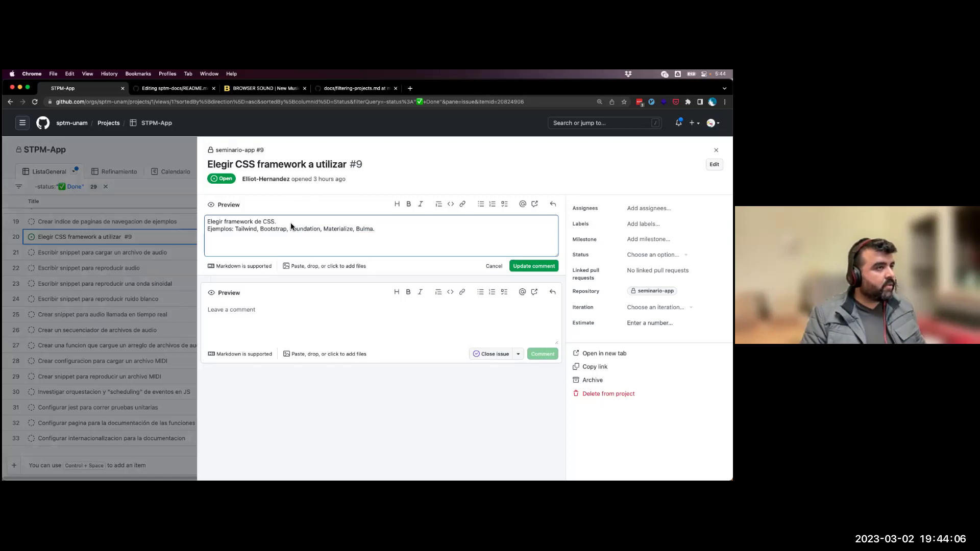
left_click(513, 267)
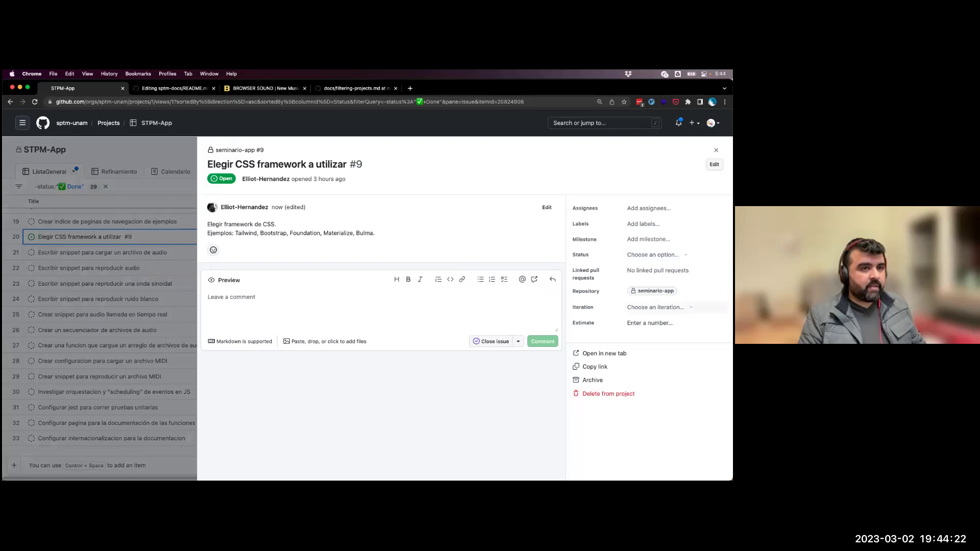
- Set the CSS framework issue's iteration to Iteration 4 and return to ListaGeneral
left_click(659, 307)
left_click(659, 368)
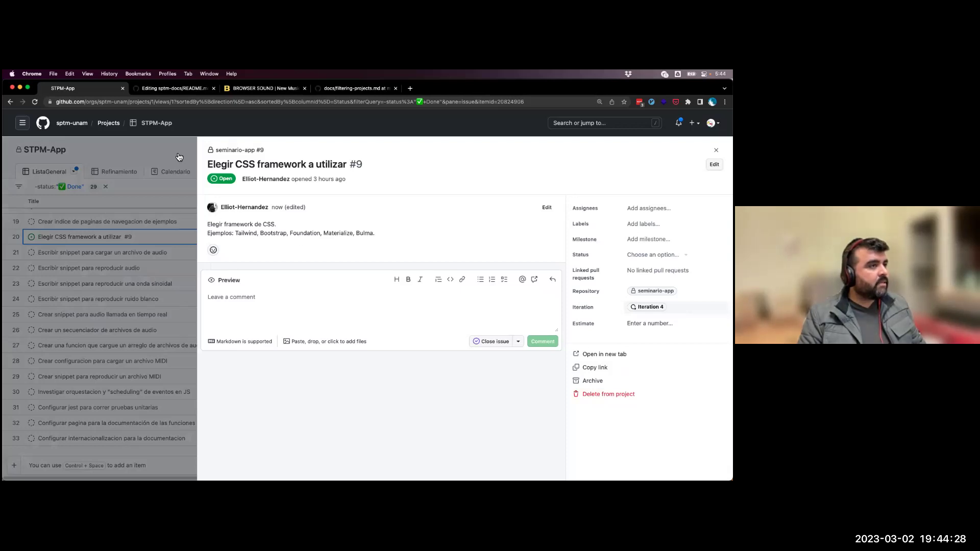
left_click(269, 304)
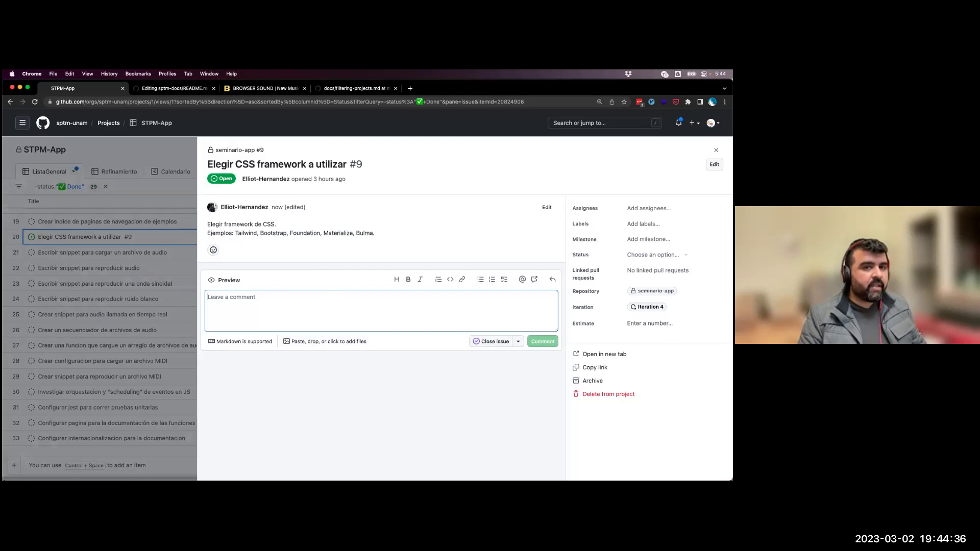
left_click(716, 150)
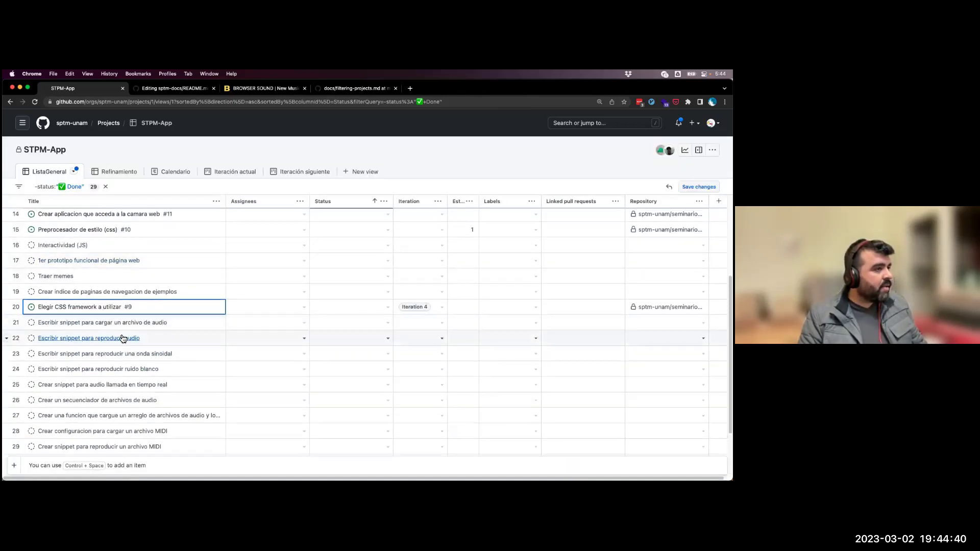
- Check the current description and fields of the issue "Realizar html template" and return to ListaGeneral
scroll(112, 335, "up", 5)
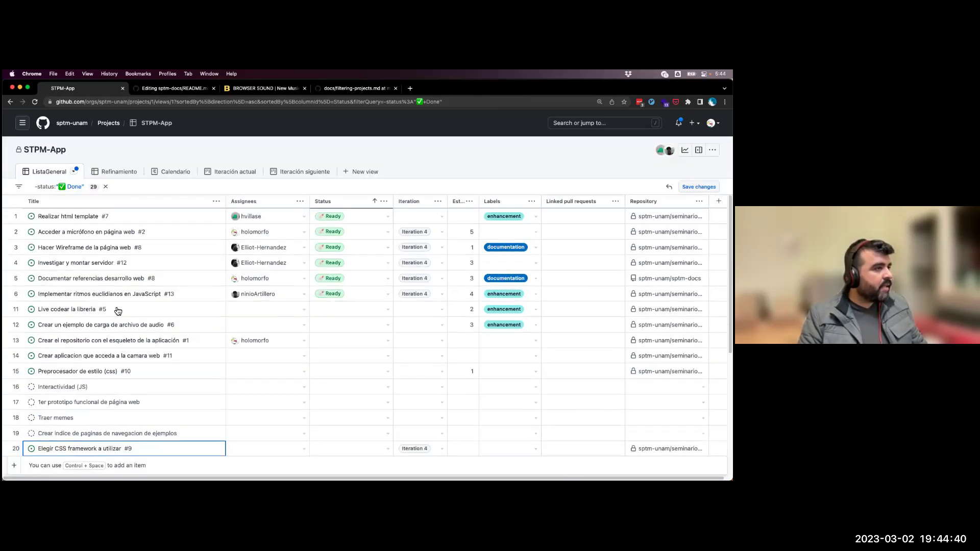
left_click(88, 223)
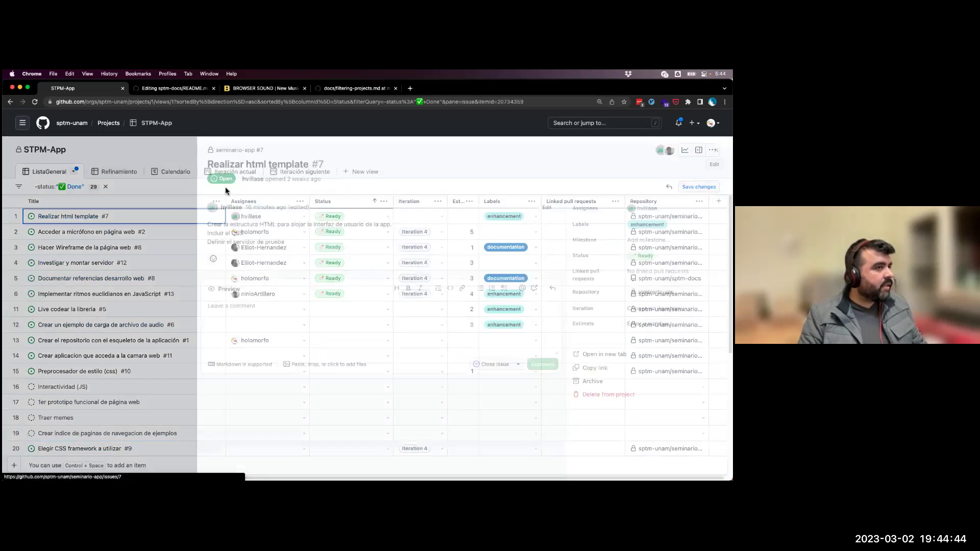
left_click(269, 165)
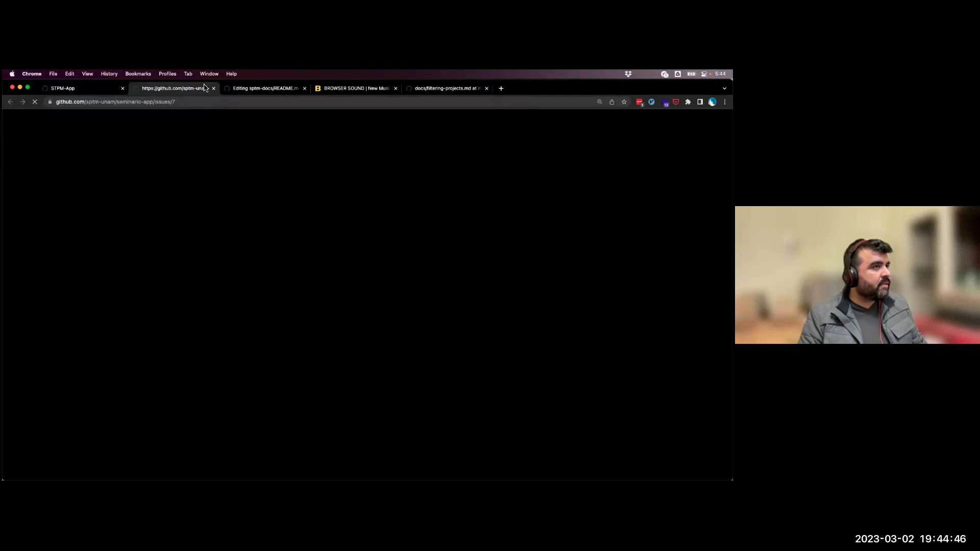
key("super+w")
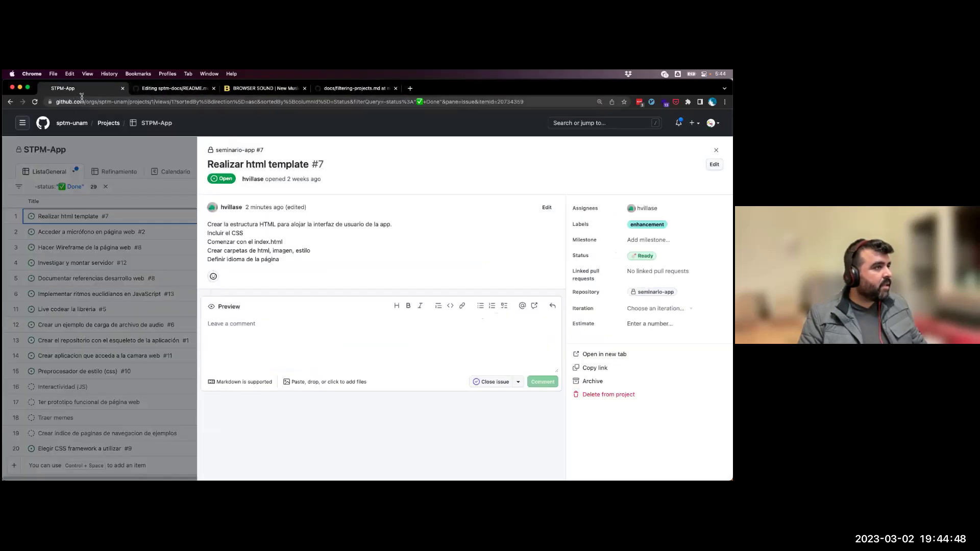
left_click(125, 206)
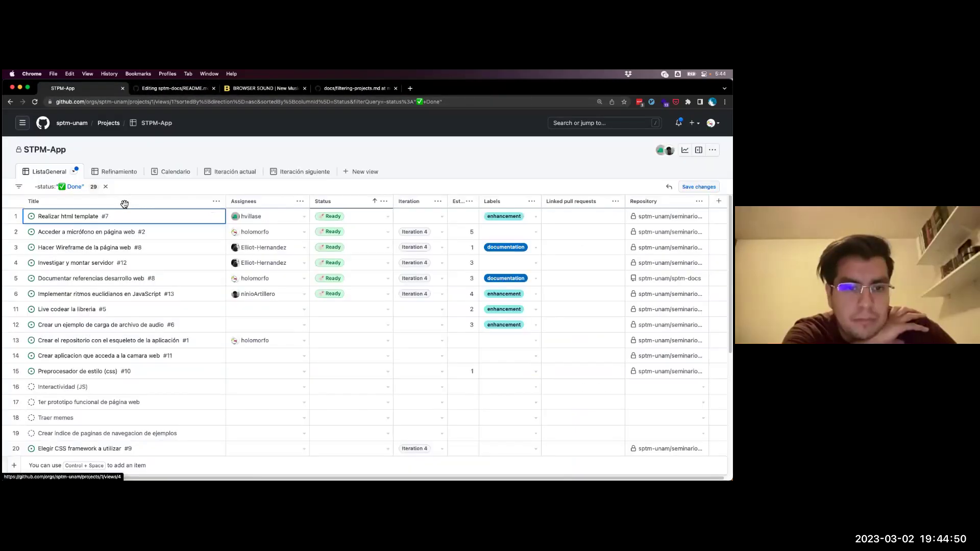
- Check the description and fields of the issue "Hacer Wireframe de la página web" and return to ListaGeneral
left_click(99, 251)
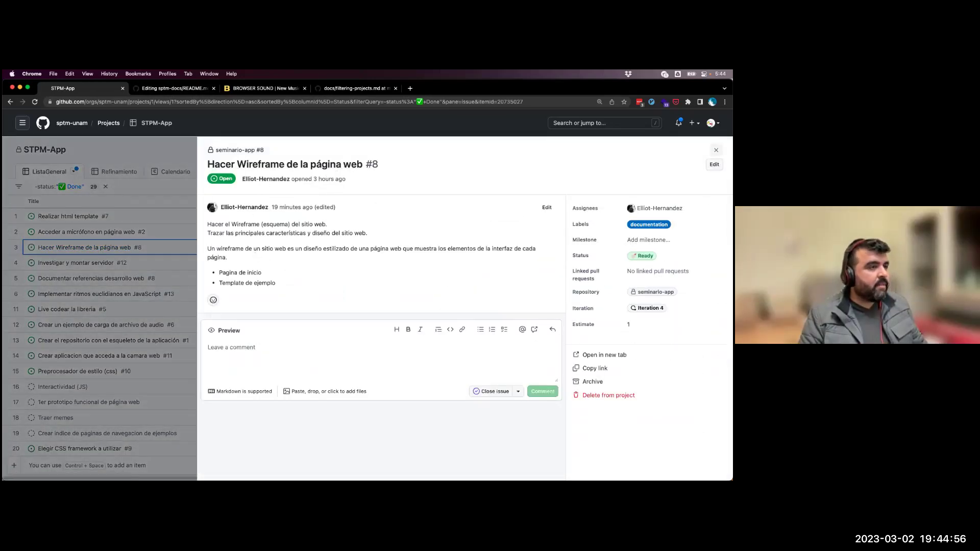
left_click(717, 150)
- Rename the issue "Elegir CSS framework a utilizar" as "Configurar CSS framework a utilizar", save the title and return to ListaGeneral
scroll(71, 245, "down", 5)
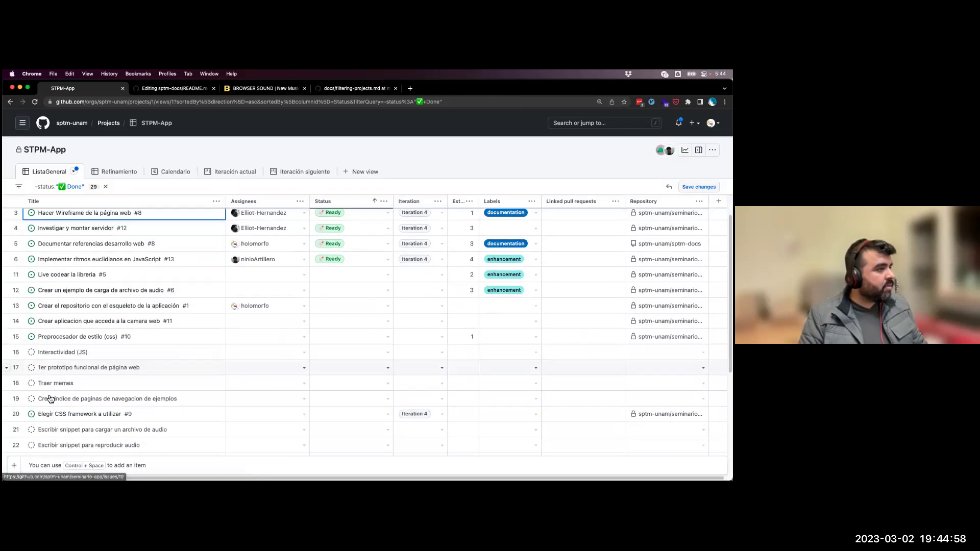
left_click(94, 306)
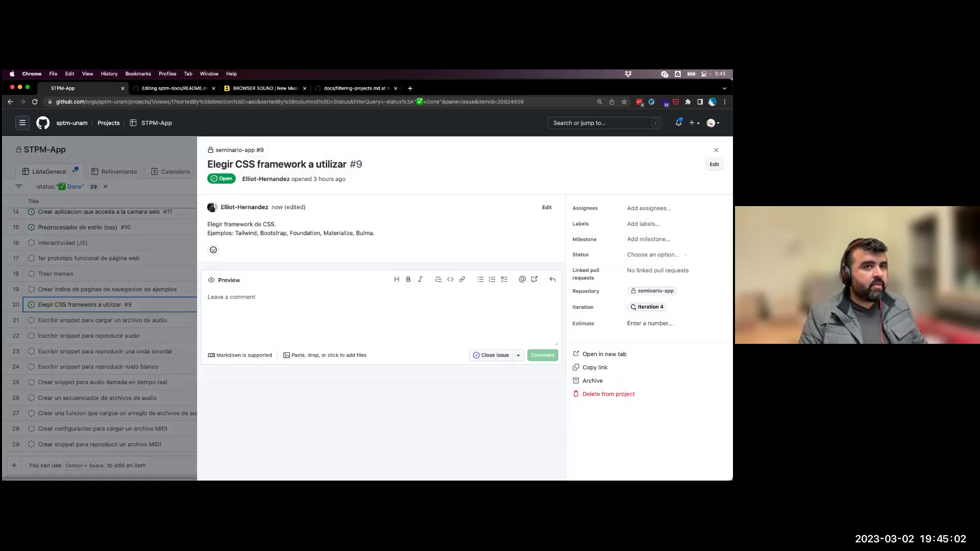
left_click(376, 171)
double_click(222, 165)
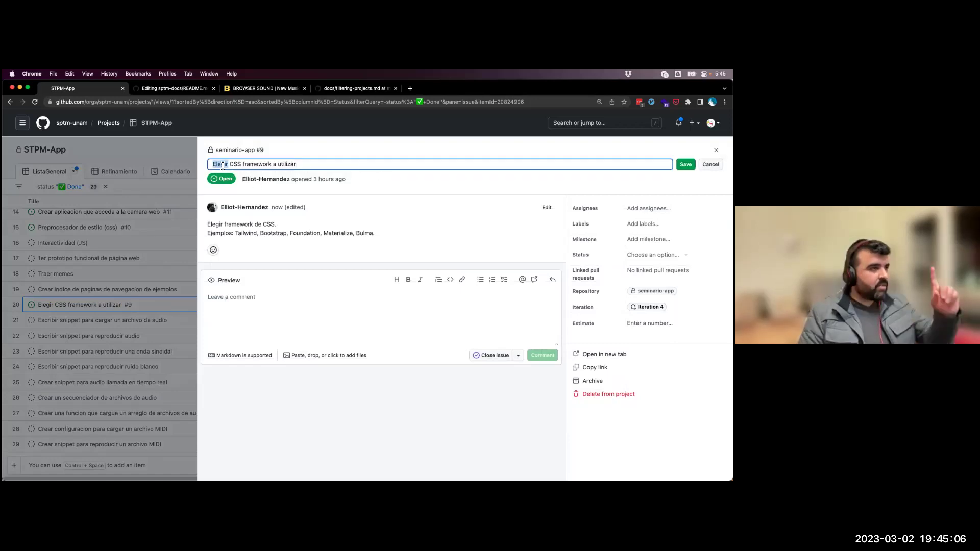
type("Confi")
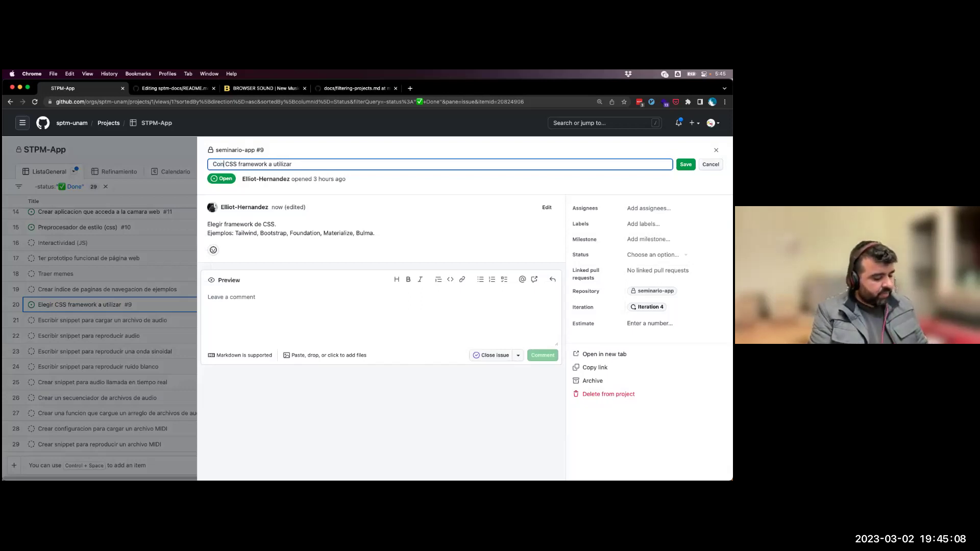
type("gur")
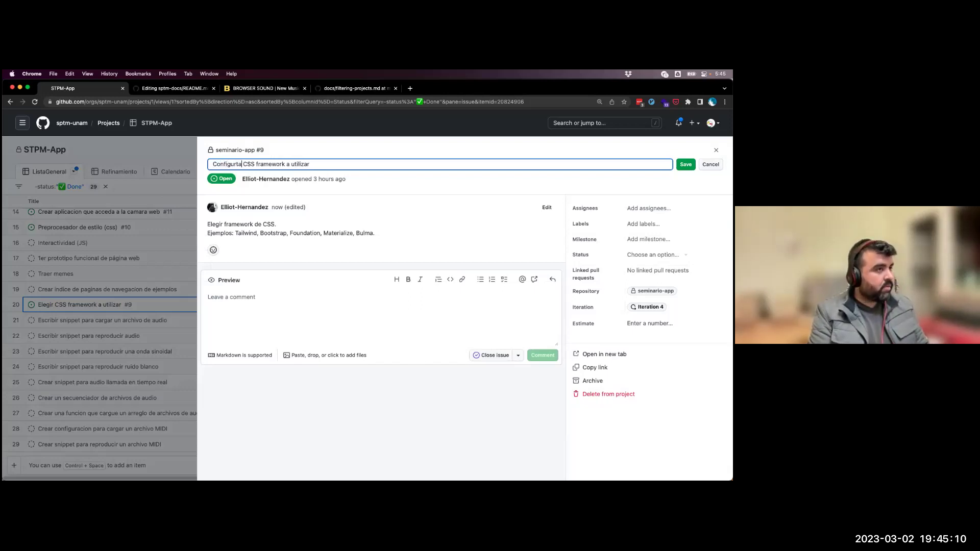
type("ar")
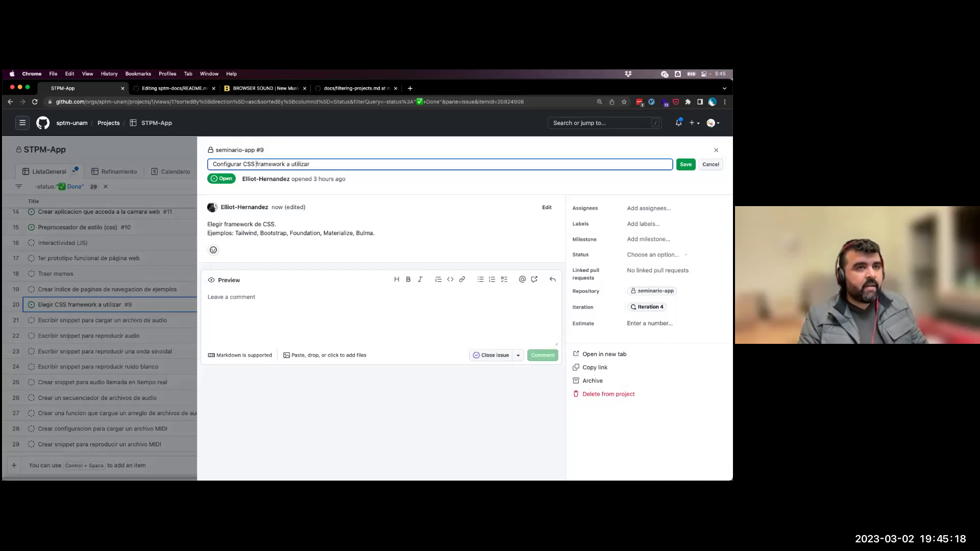
key("Return")
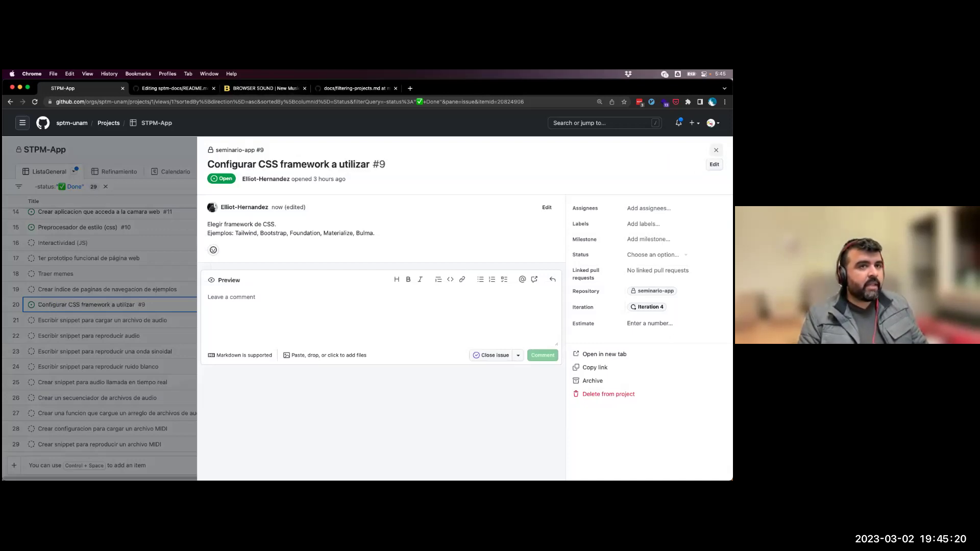
key("Escape")
- Open the details of the issue "Configurar CSS framework a utilizar"
scroll(106, 278, "up", 5)
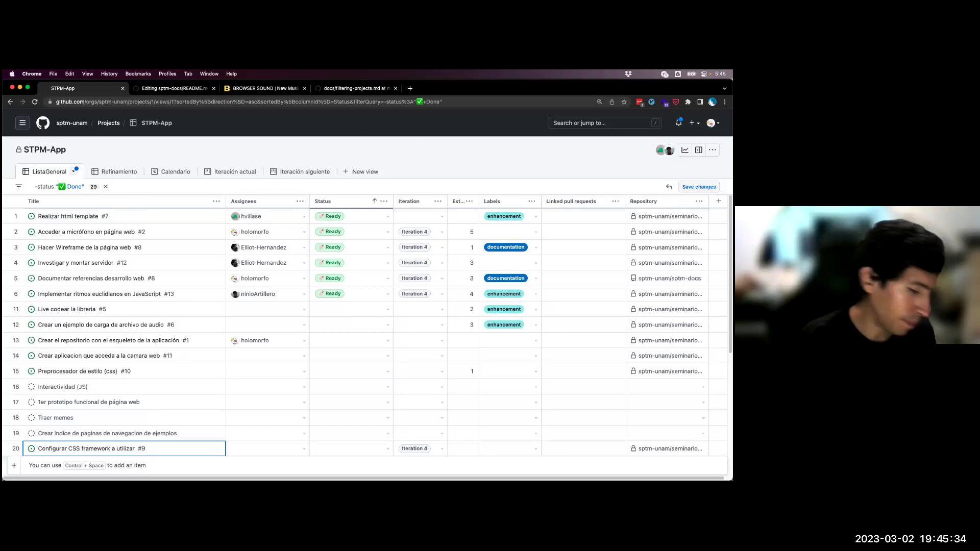
left_click(95, 450)
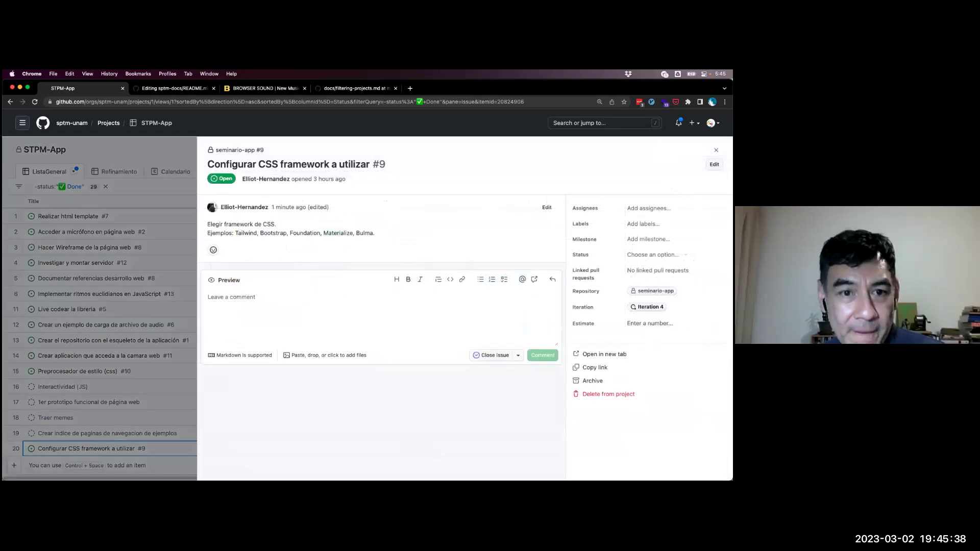
left_click(648, 208)
key("Down")
key("Down")
key("Up")
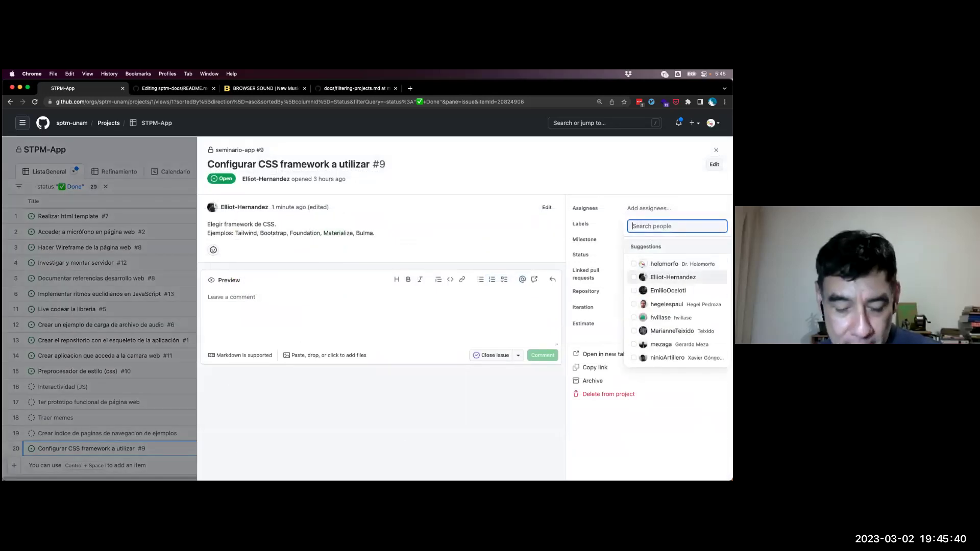
key("Escape")
- Set the CSS framework issue's status to Ready and its estimate to 3, and return to ListaGeneral
key("Tab")
key("Tab")
key("Tab")
key("Return")
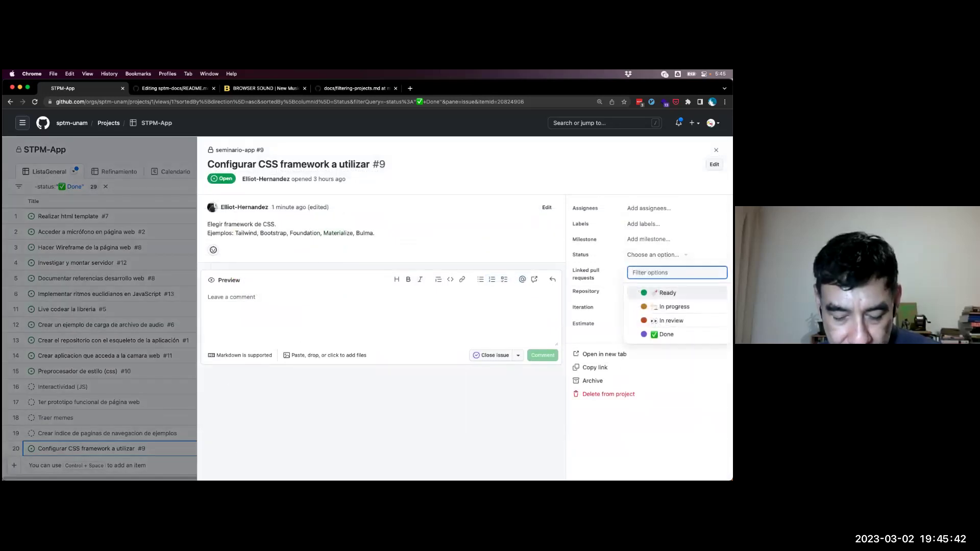
key("Return")
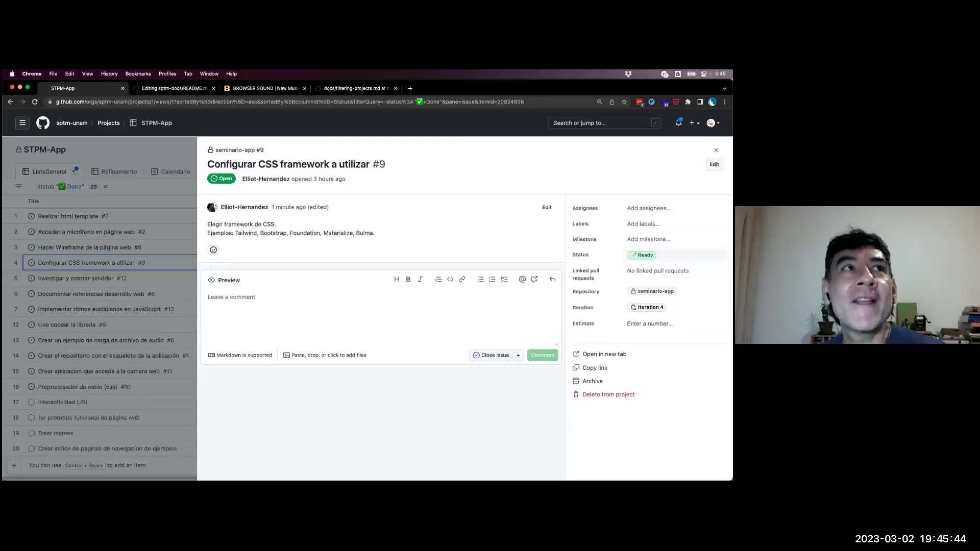
left_click(643, 324)
type("3")
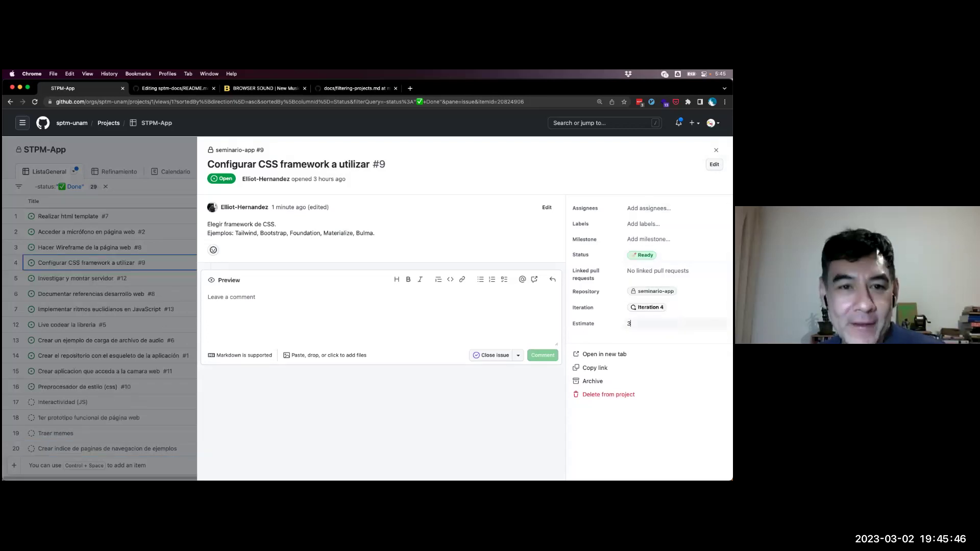
key("Return")
key("Escape")
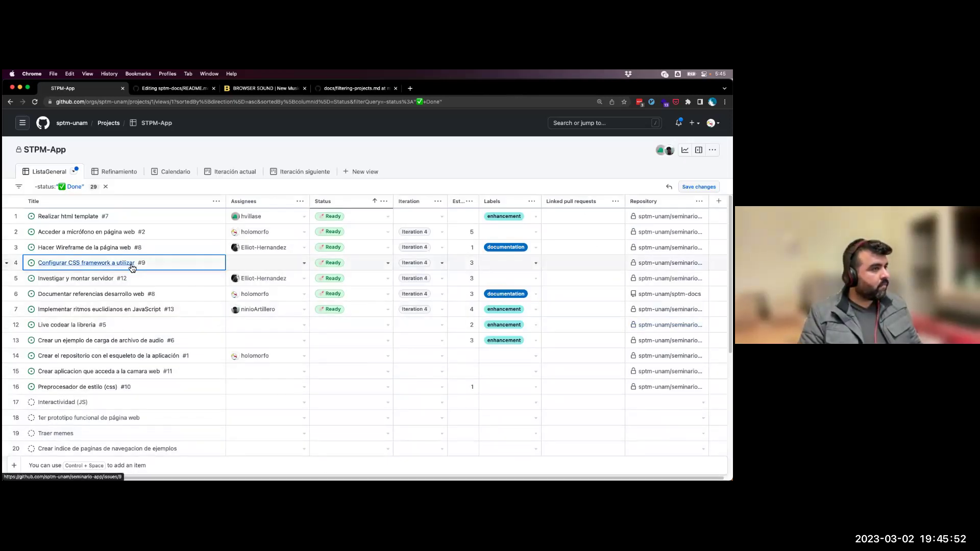
- Assign the CSS framework issue to the same member who is assigned to "Hacer Wireframe de la página web"
left_click(250, 261)
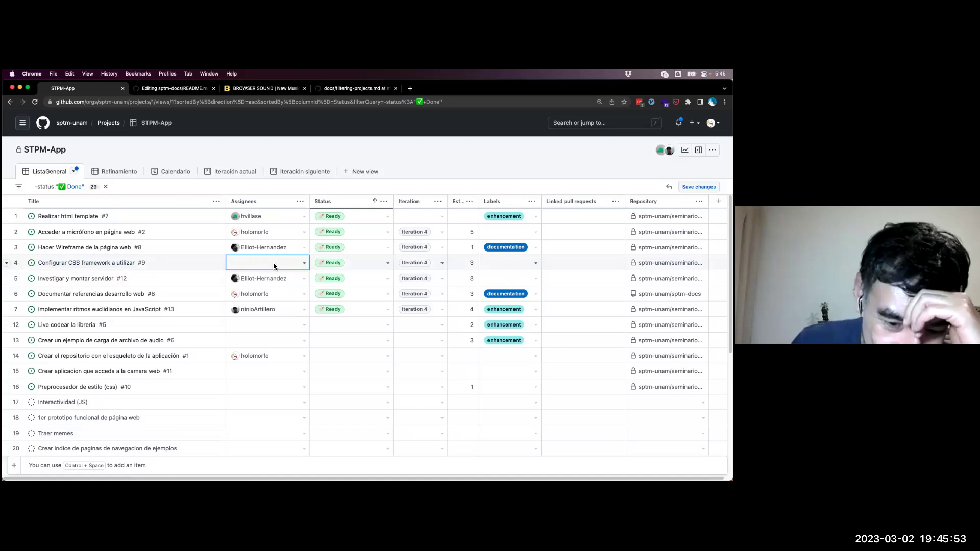
left_click(302, 266)
left_click(287, 334)
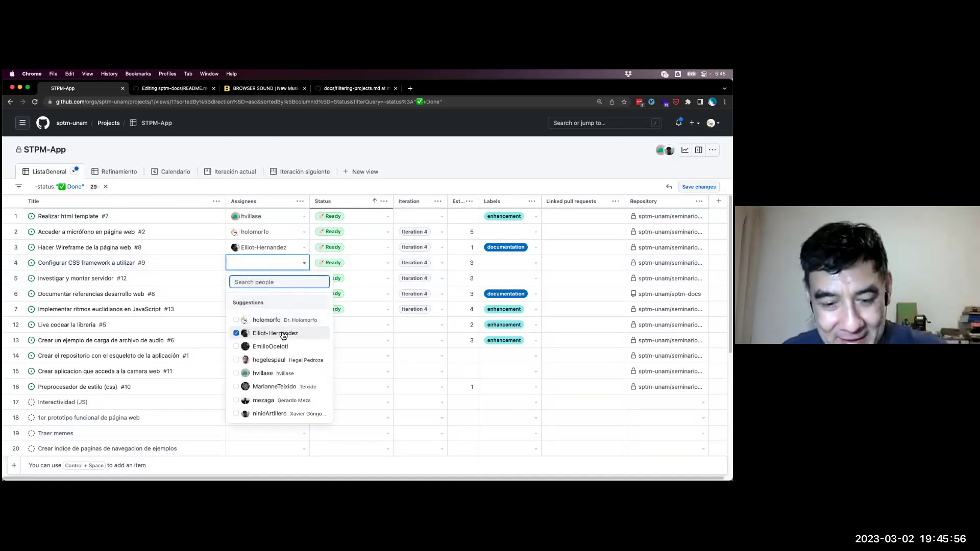
left_click(425, 139)
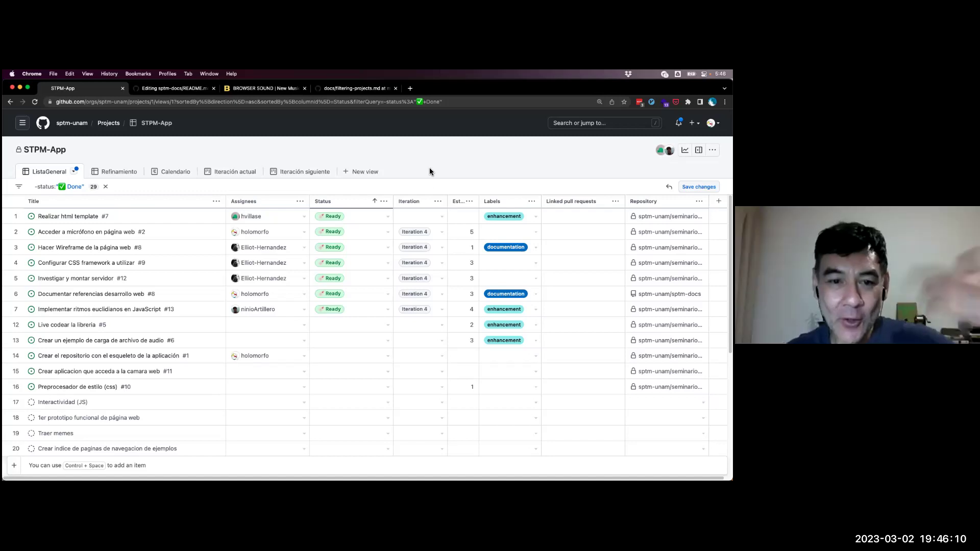
- Add a draft item titled "Configurar projecto JS" at the end of ListaGeneral
scroll(283, 313, "down", 5)
left_click(117, 466)
type("Configurar")
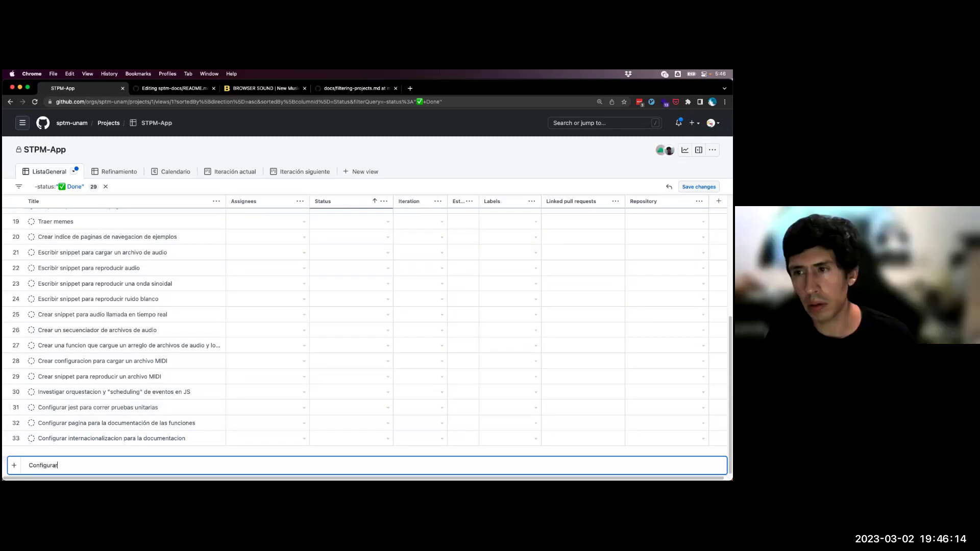
type(" projecto")
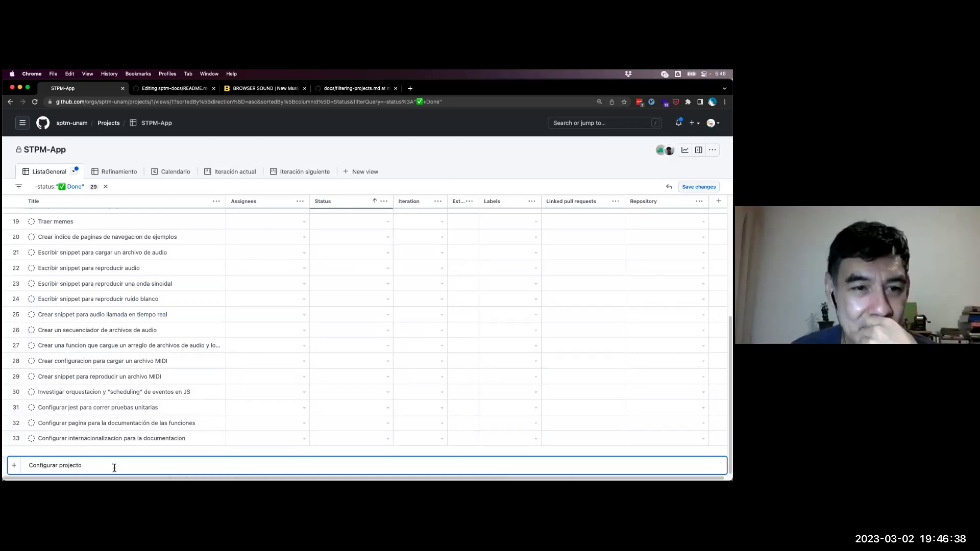
type("JS")
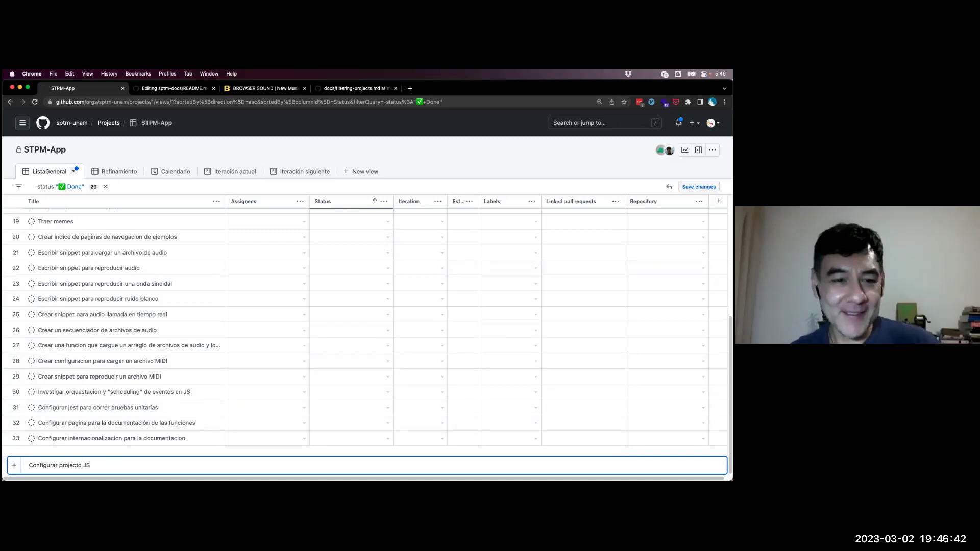
key("Return")
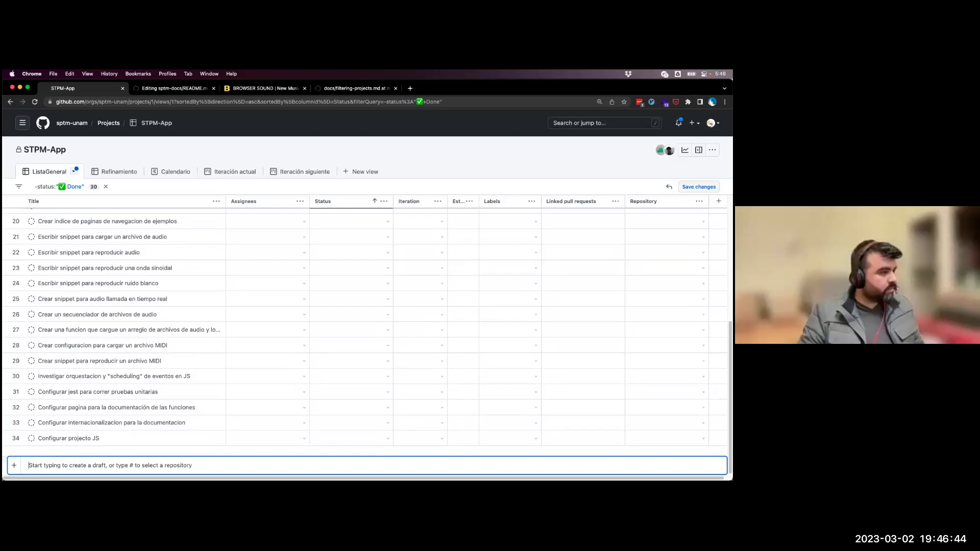
- Open the draft "Configurar projecto JS" and write "Configurar linter" in its description
left_click(55, 440)
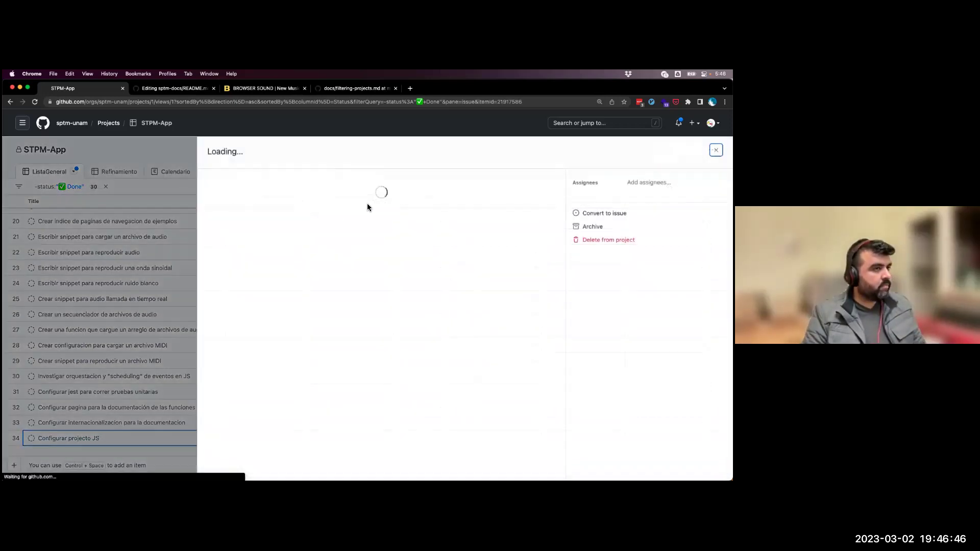
left_click(292, 240)
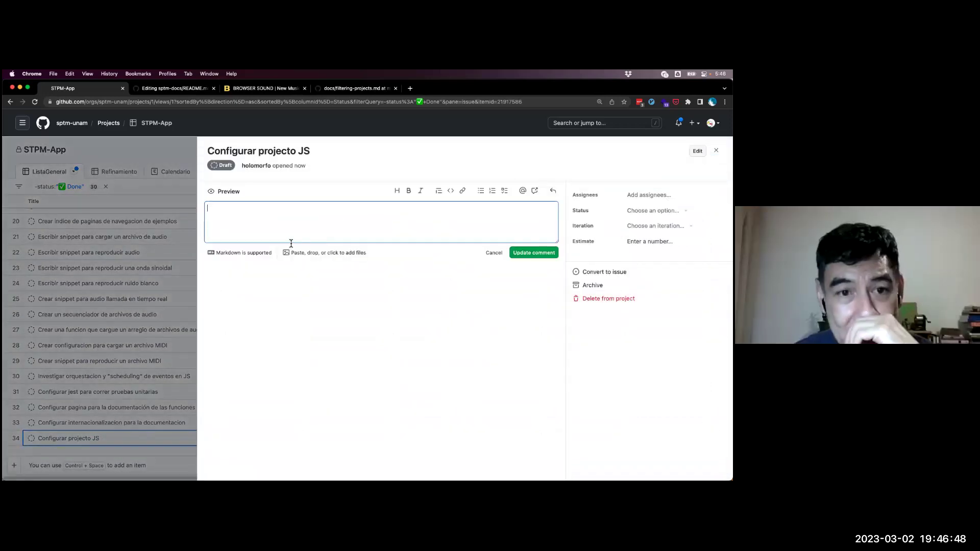
type("Configurar linter")
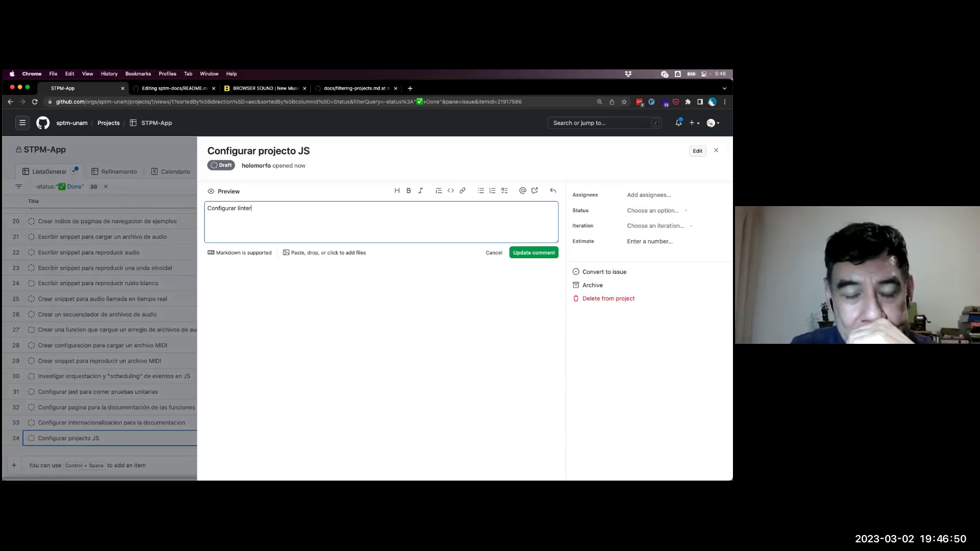
key("Return")
type("Conf")
key("BackSpace")
type("nter")
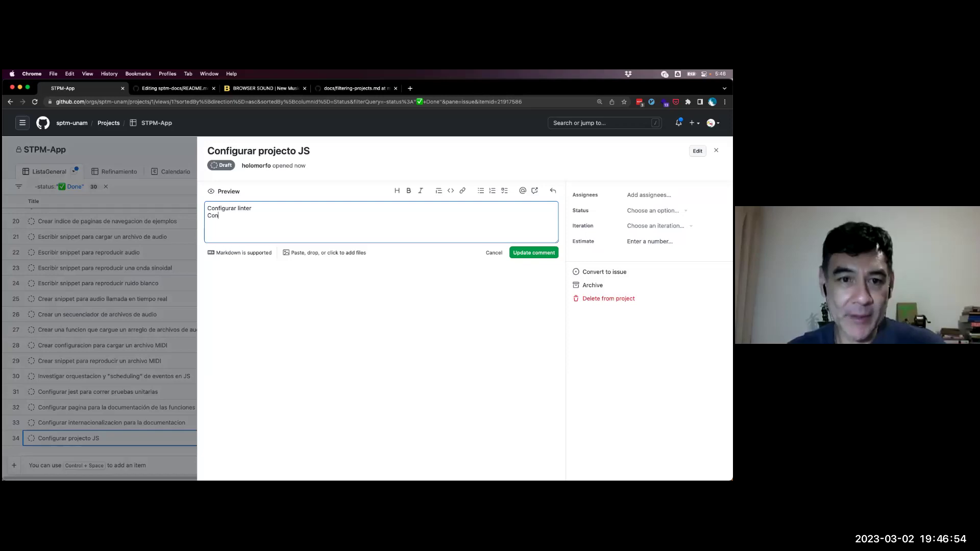
type("figurar")
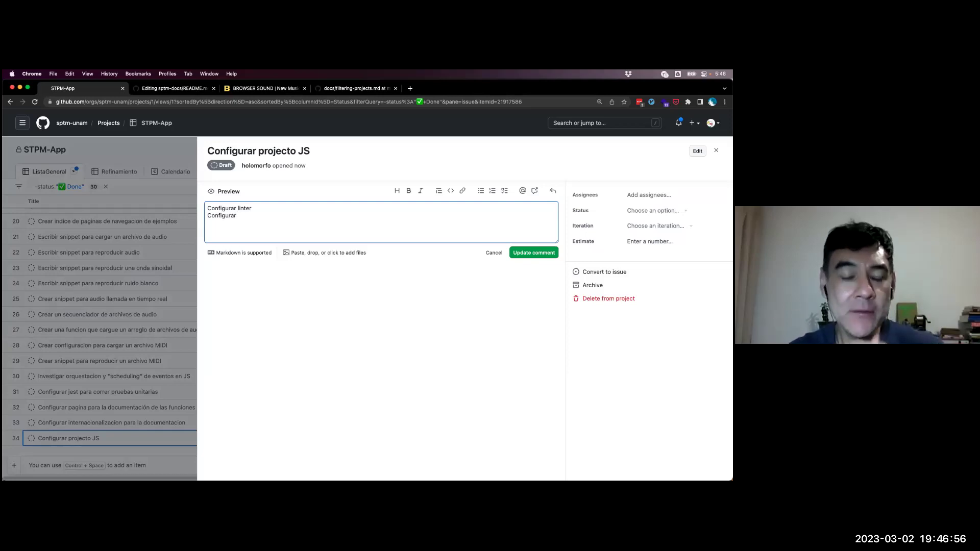
type(" internacio")
key("BackSpace")
key("BackSpace")
key("BackSpace")
key("BackSpace")
key("BackSpace")
key("BackSpace")
key("BackSpace")
key("BackSpace")
key("BackSpace")
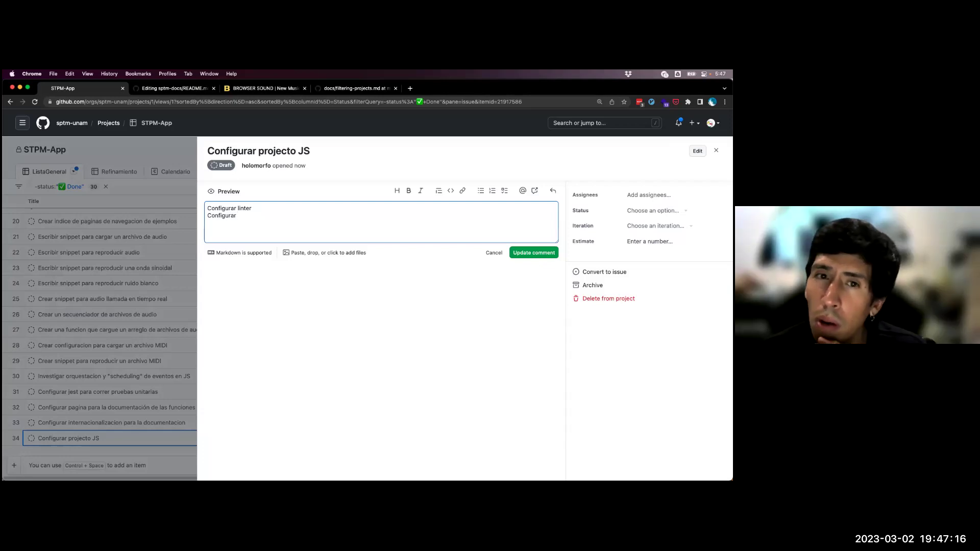
key("super+a")
key("Right")
key("shift+super+Left")
key("BackSpace")
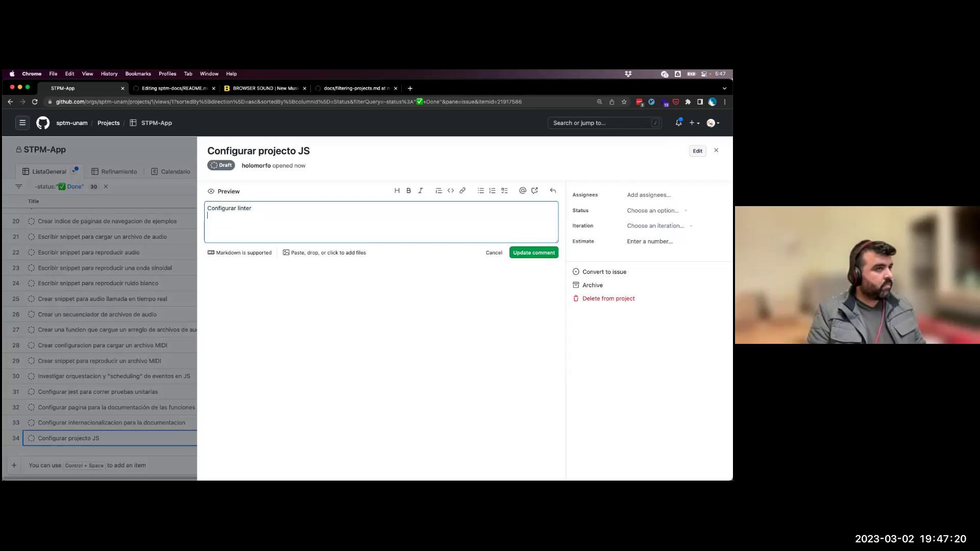
- Insert the line "Configurar carpetas en P5" above "Configurar linter" in the draft's description and save it
key("Return")
key("Up")
type("Configurar ")
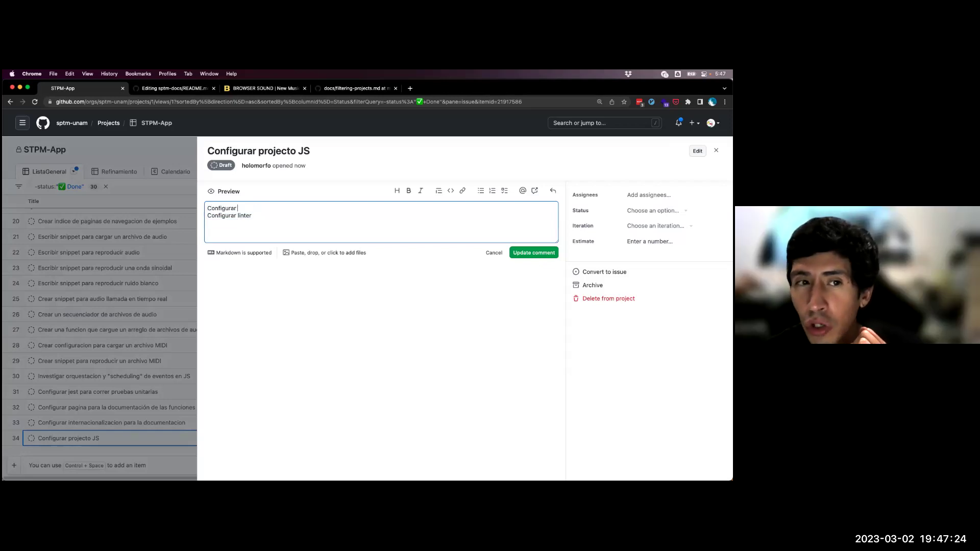
type("c")
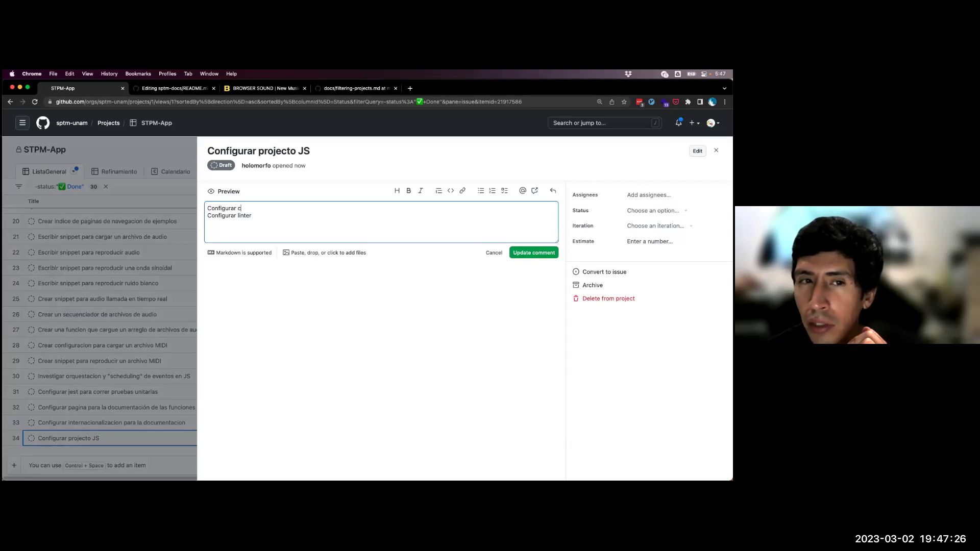
type("arpetas en P5")
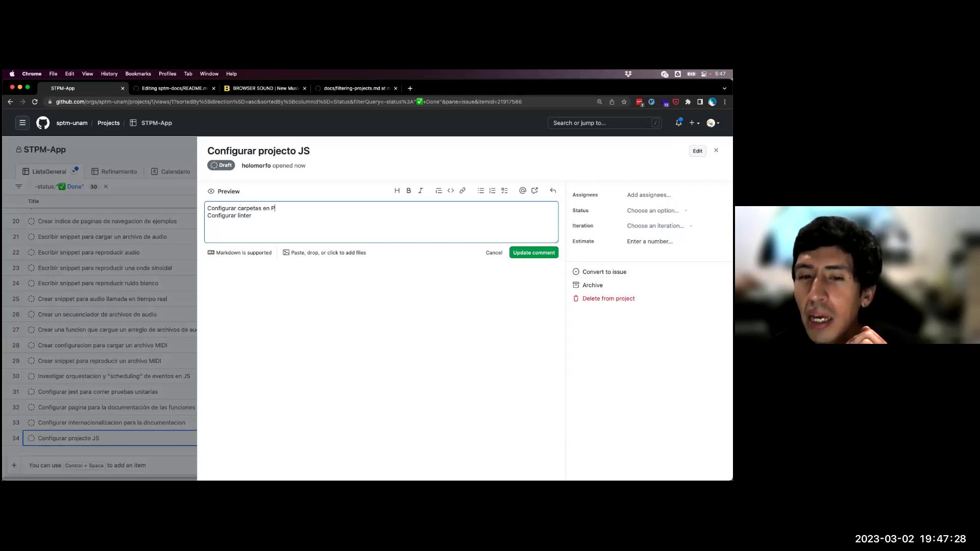
left_click(534, 252)
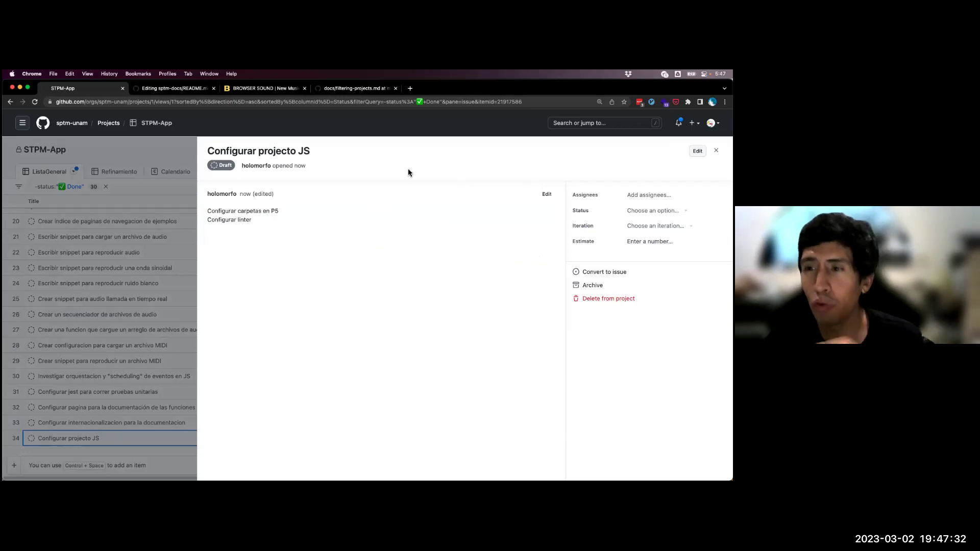
- Convert the "Configurar projecto JS" draft into an issue in the seminario-app repository
left_click(663, 195)
left_click(529, 210)
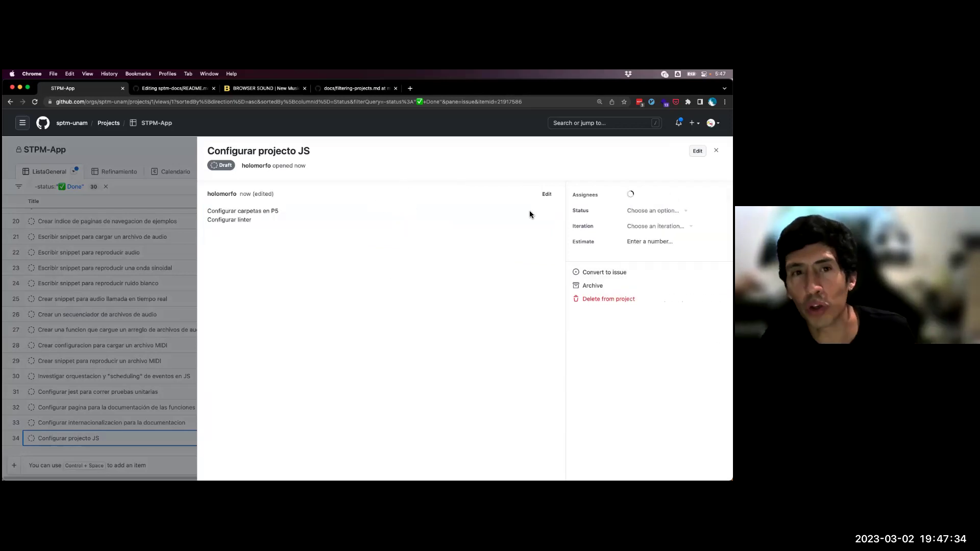
left_click(605, 272)
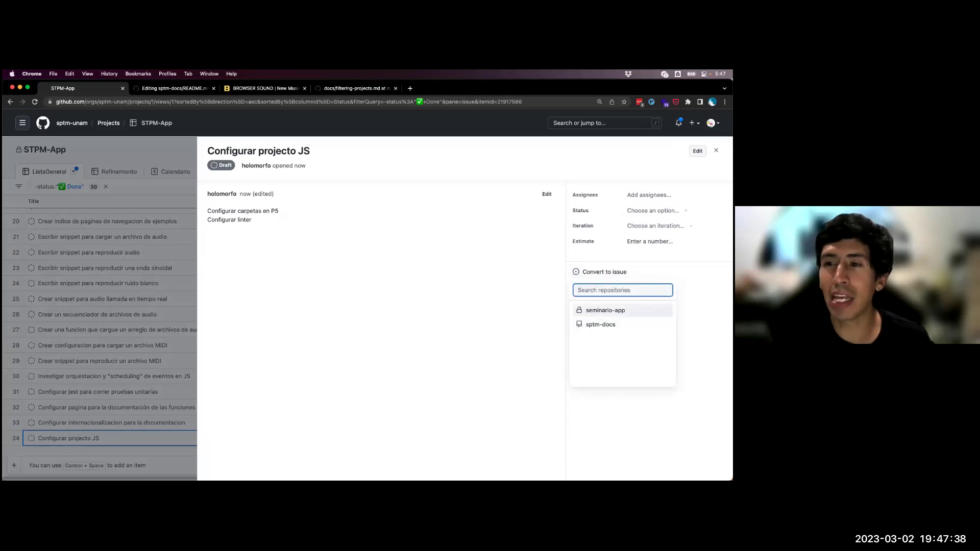
key("Escape")
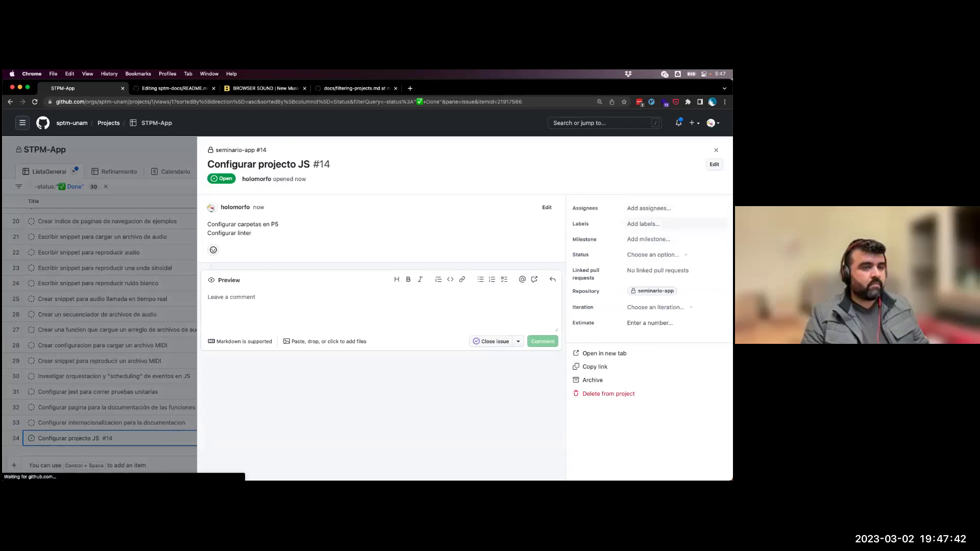
left_click(664, 224)
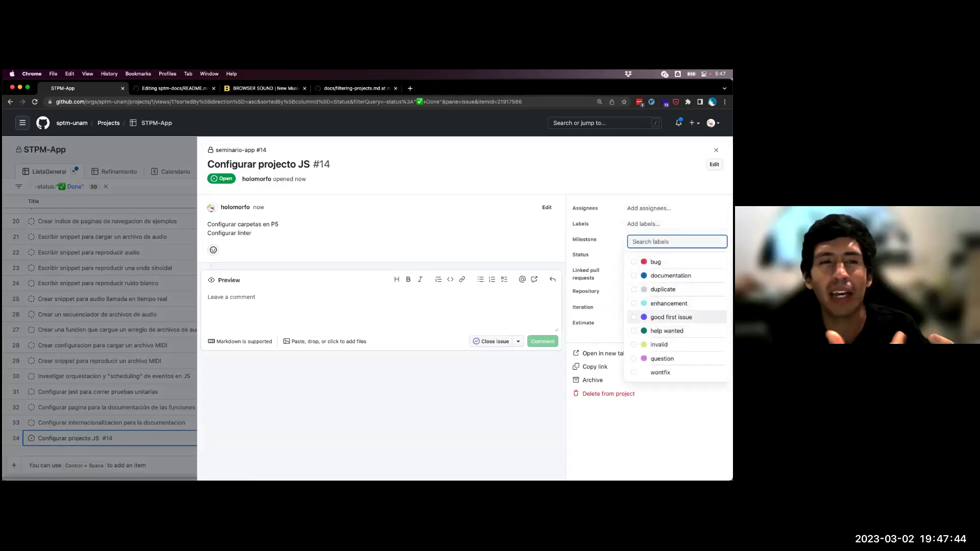
key("Escape")
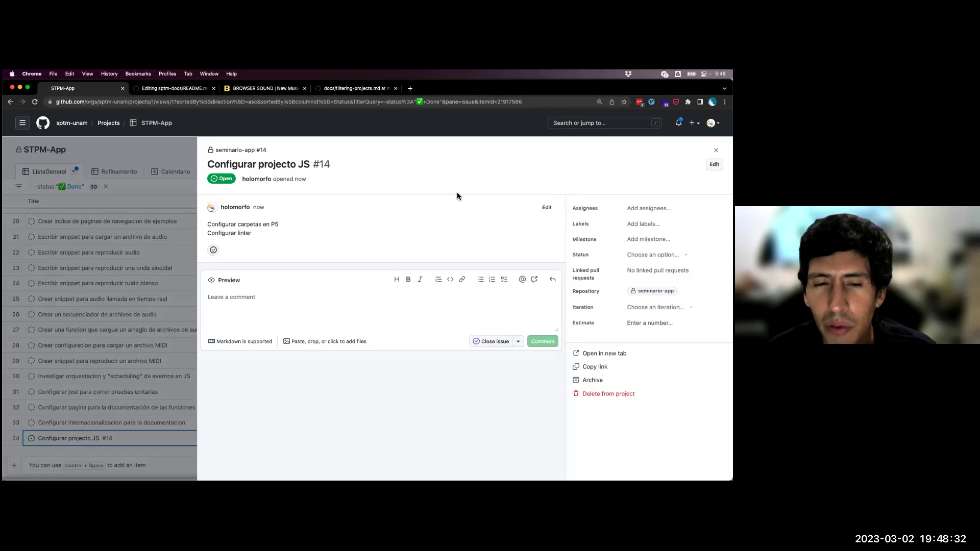
- Add the line "Configurar jest" at the end of the issue's description and save it
left_click(546, 208)
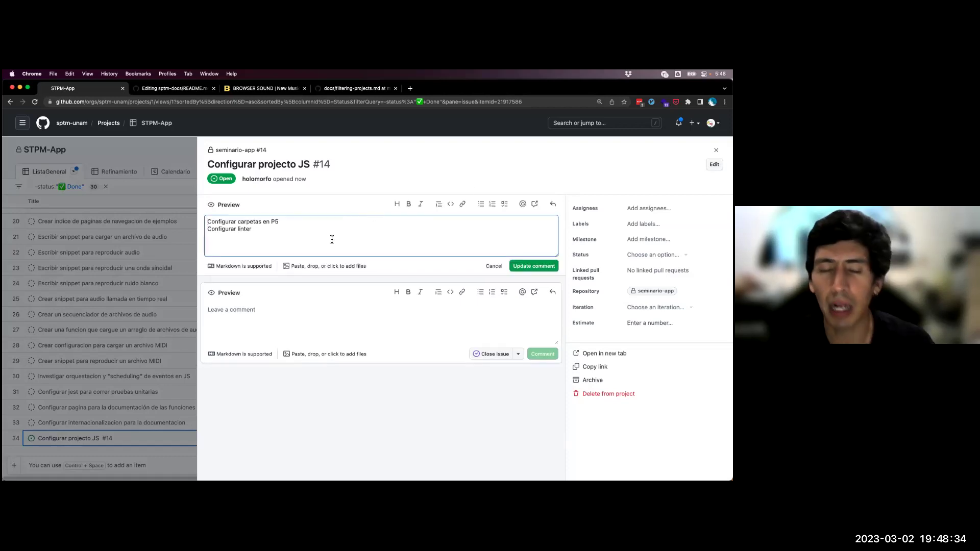
type("COnfigurar")
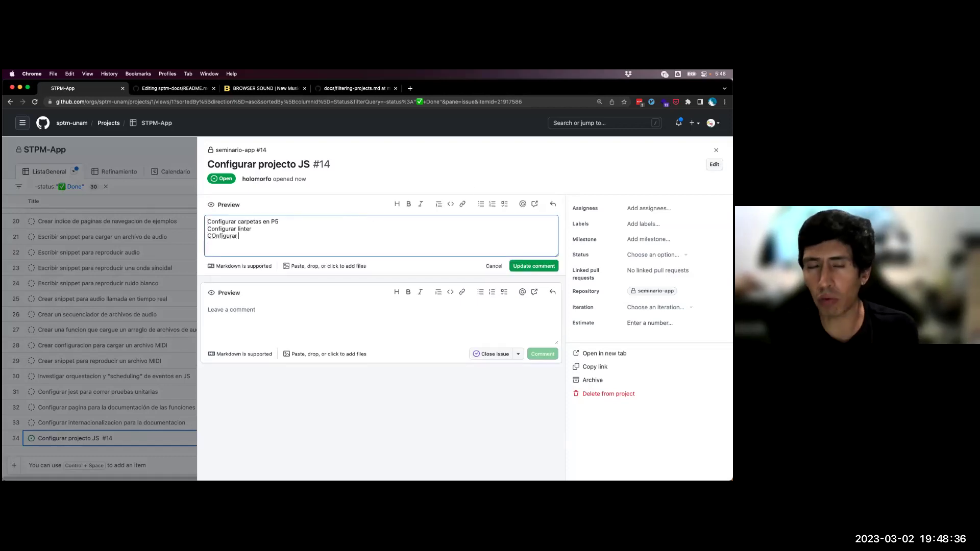
key("alt+shift+Left")
type("Configu")
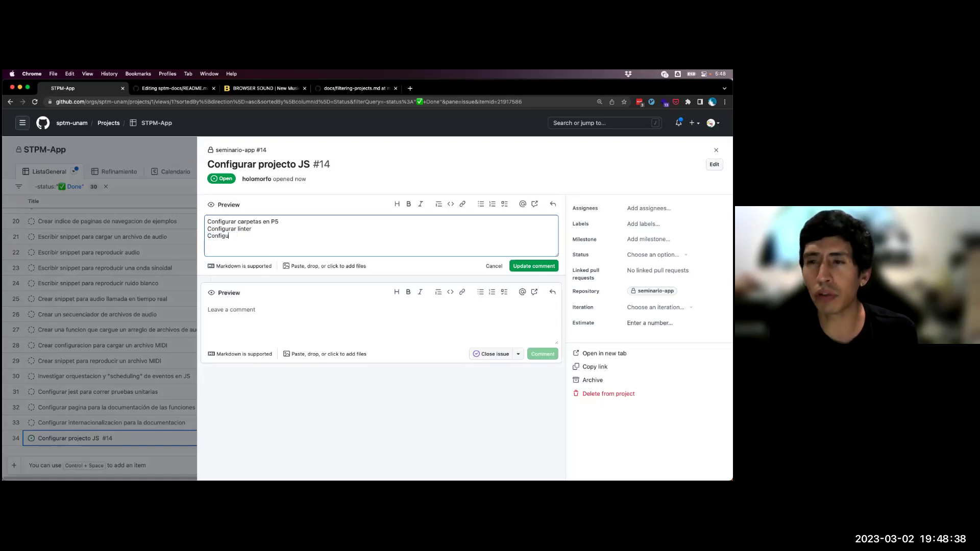
type("rar jst")
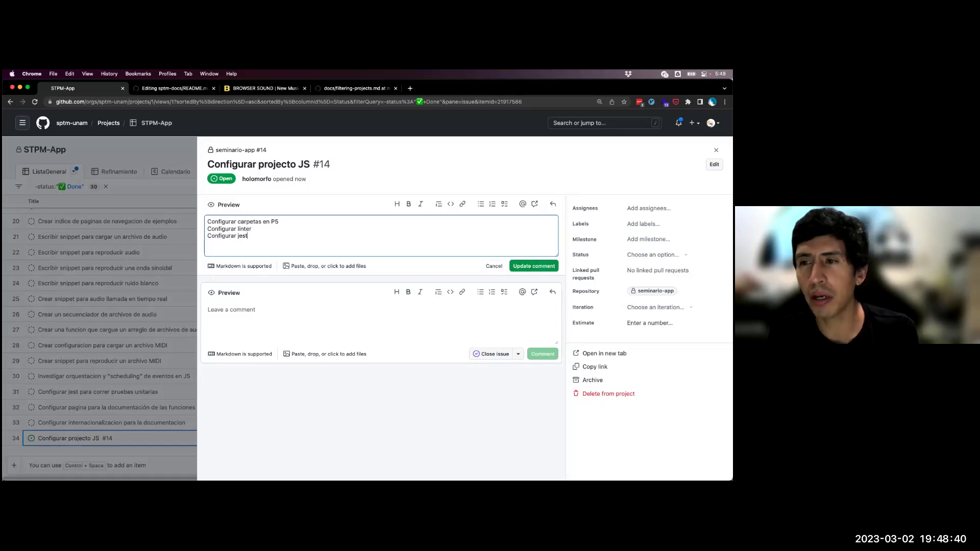
left_click(535, 267)
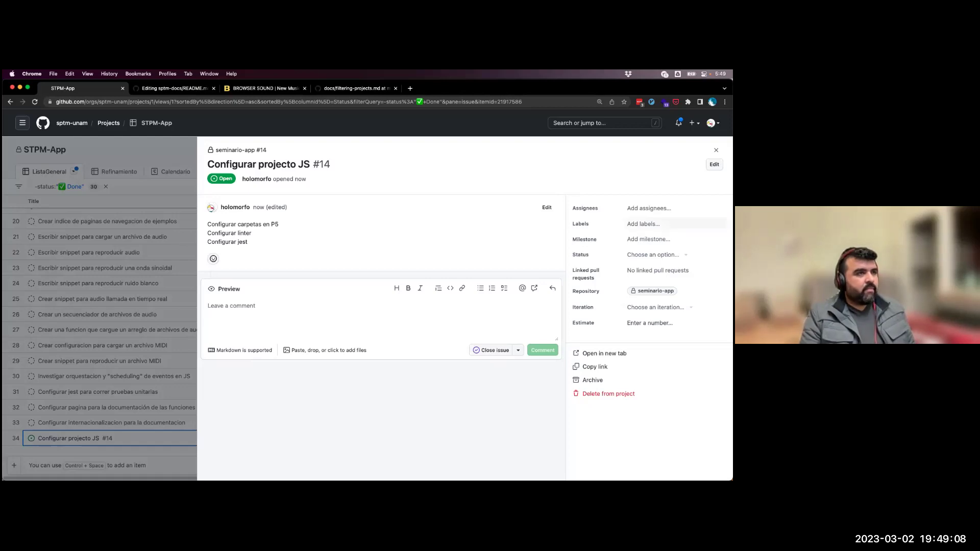
- Assign the "Configurar projecto JS" issue to the member who opened it and return to the ListaGeneral items
left_click(649, 209)
left_click(664, 264)
left_click(717, 150)
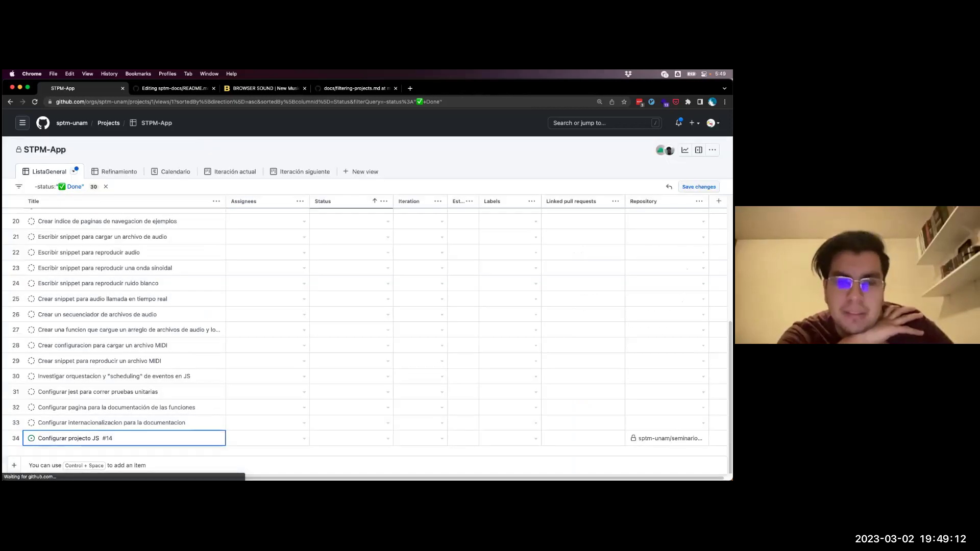
scroll(367, 332, "up", 5)
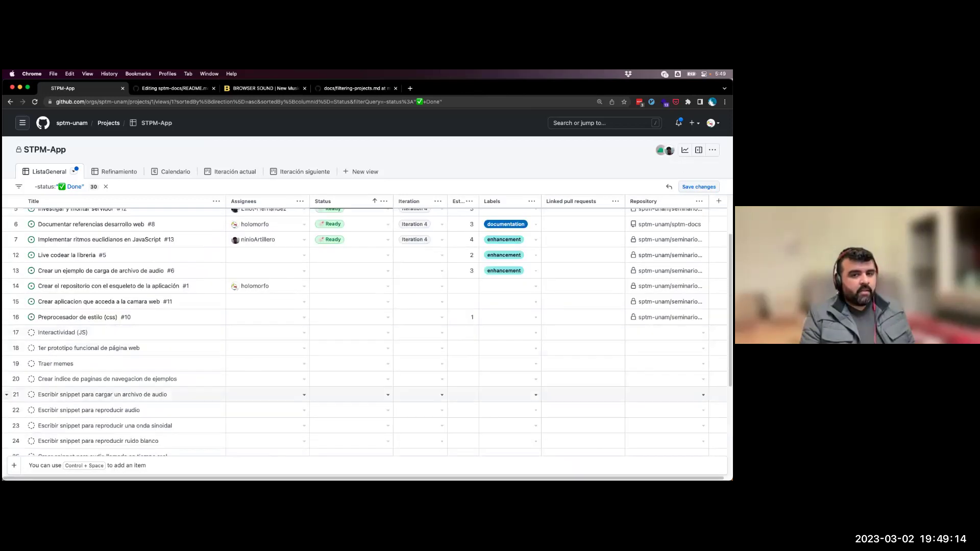
scroll(368, 356, "up", 2)
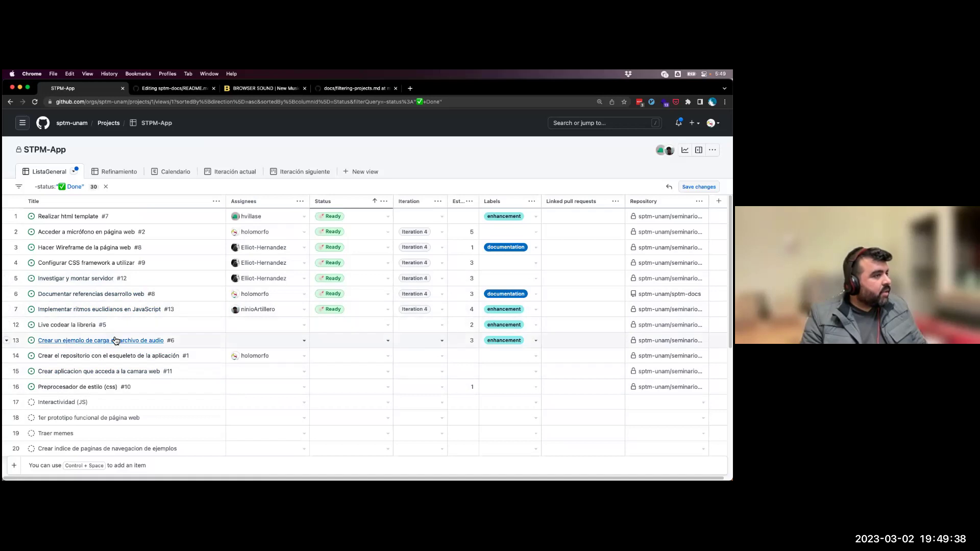
- Reopen "Configurar projecto JS" and change the first line of its description to "Configurar carpetas en JS"
scroll(153, 347, "down", 5)
left_click(92, 442)
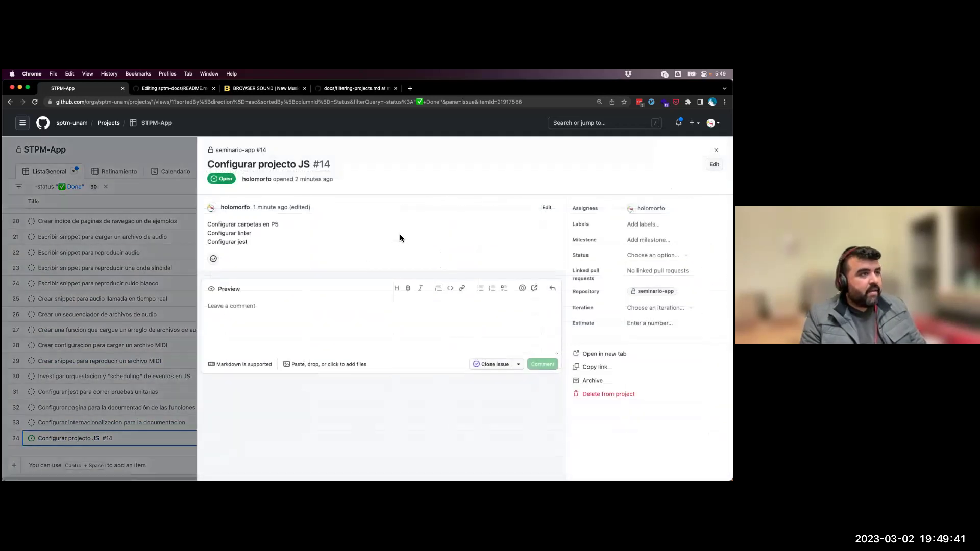
triple_click(266, 224)
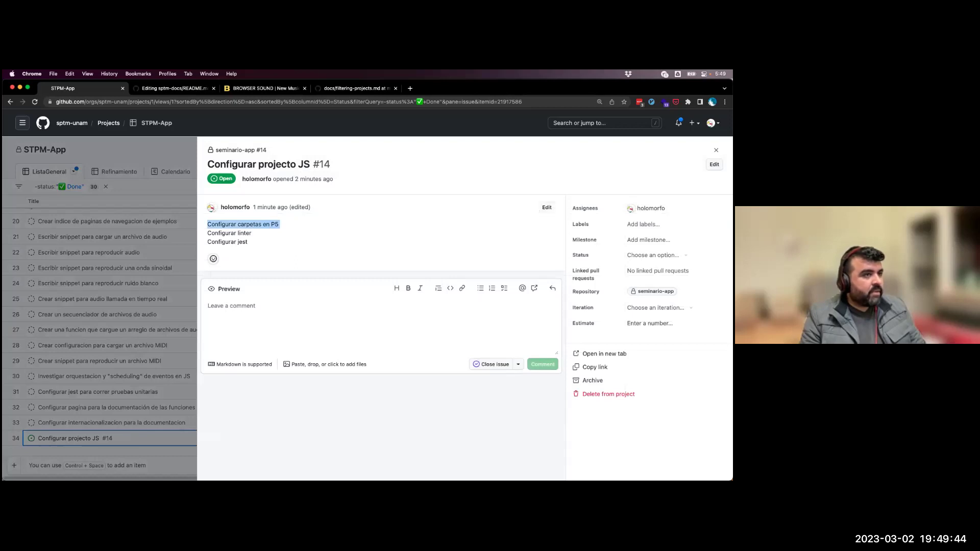
left_click(547, 207)
left_click(283, 222)
key("Delete")
key("BackSpace")
key("BackSpace")
type("JS")
key("Return")
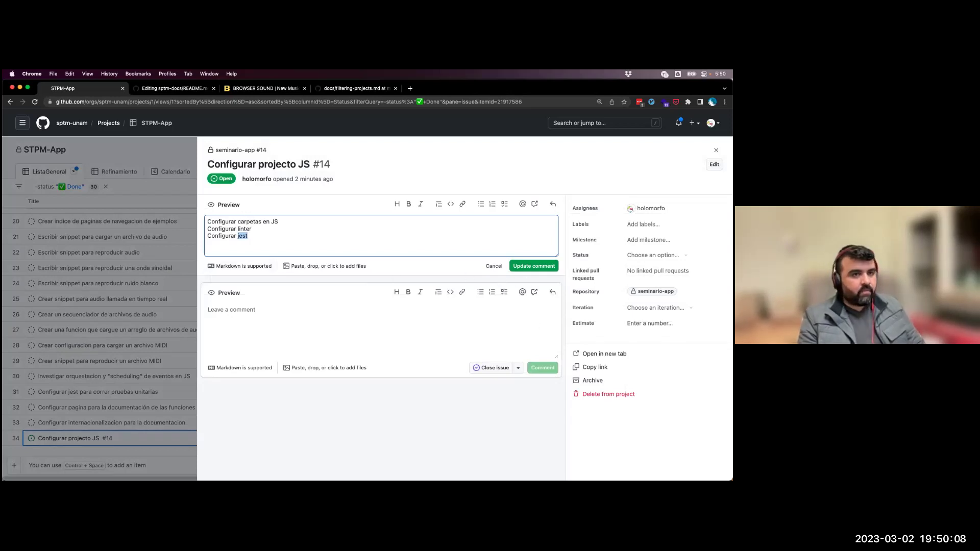
- Set the status of "Configurar projecto JS" to Ready, save the edited description and close the issue
left_click(652, 255)
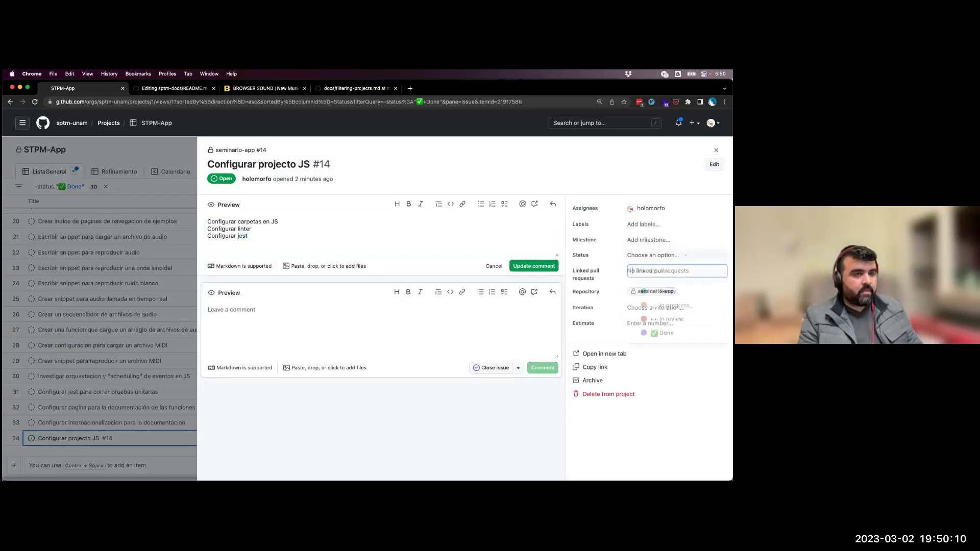
left_click(664, 335)
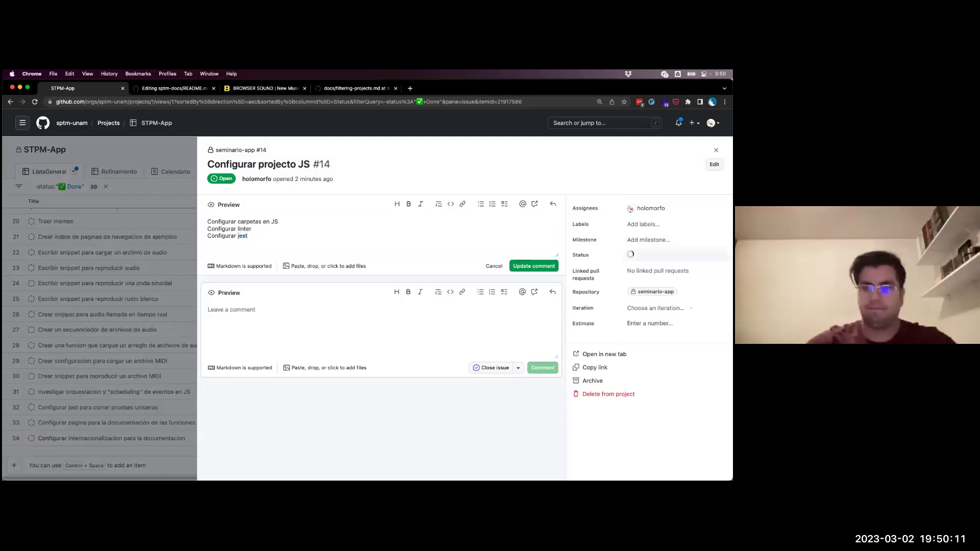
left_click(533, 266)
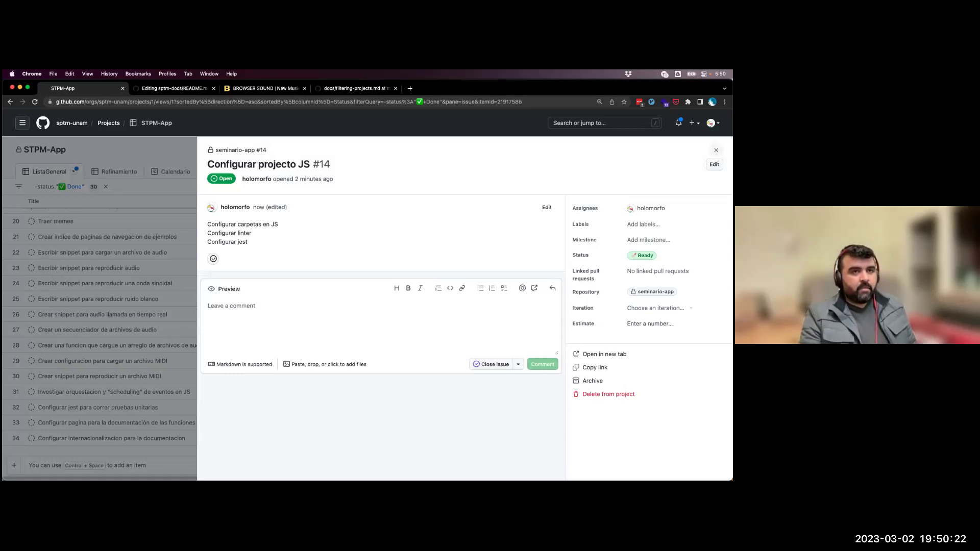
left_click(716, 150)
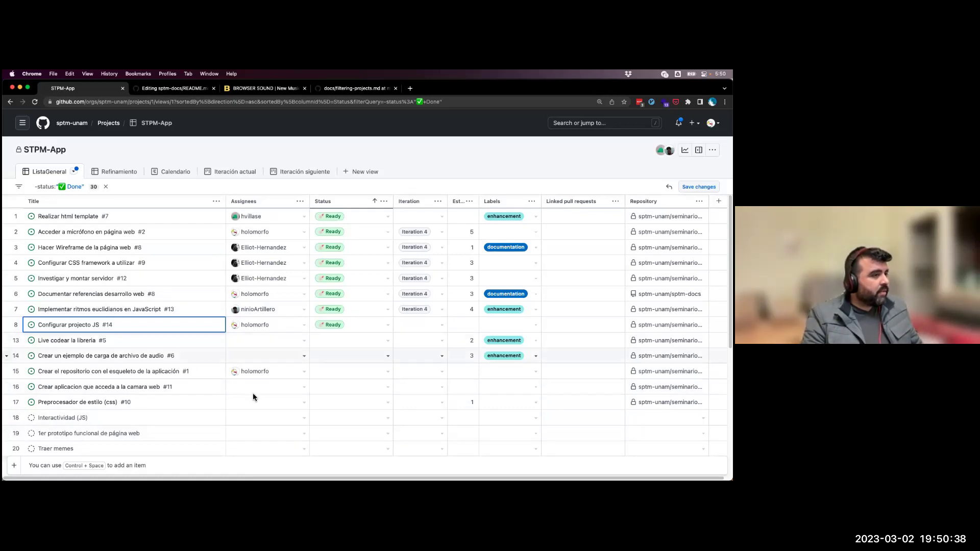
- Remove the assignee from the issue "Crear el repositorio con el esqueleto de la aplicación" and close it
left_click(87, 373)
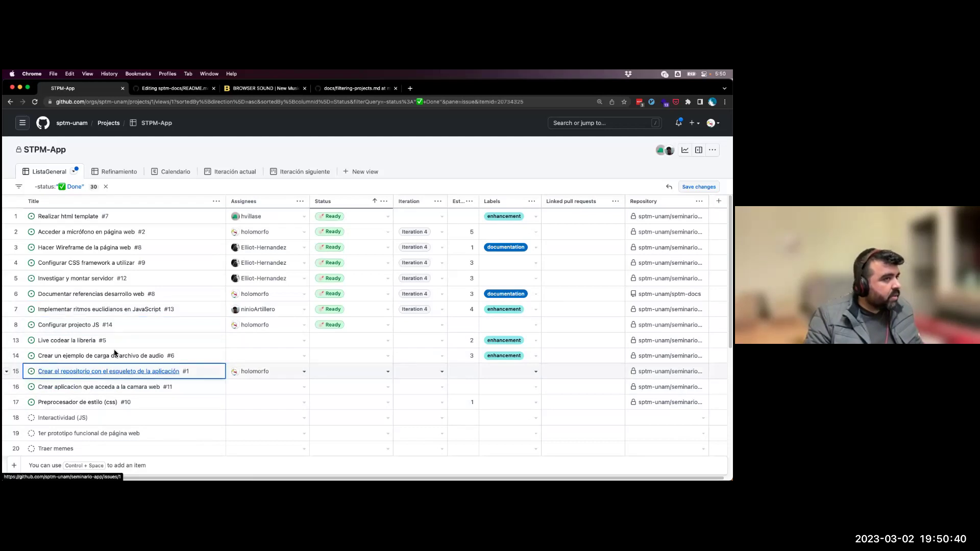
key("a")
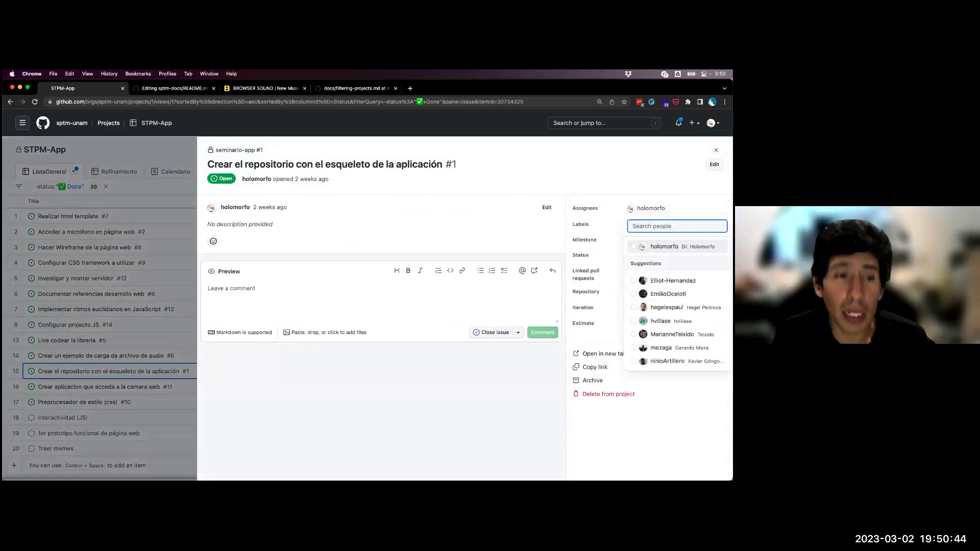
key("Escape")
key("Escape")
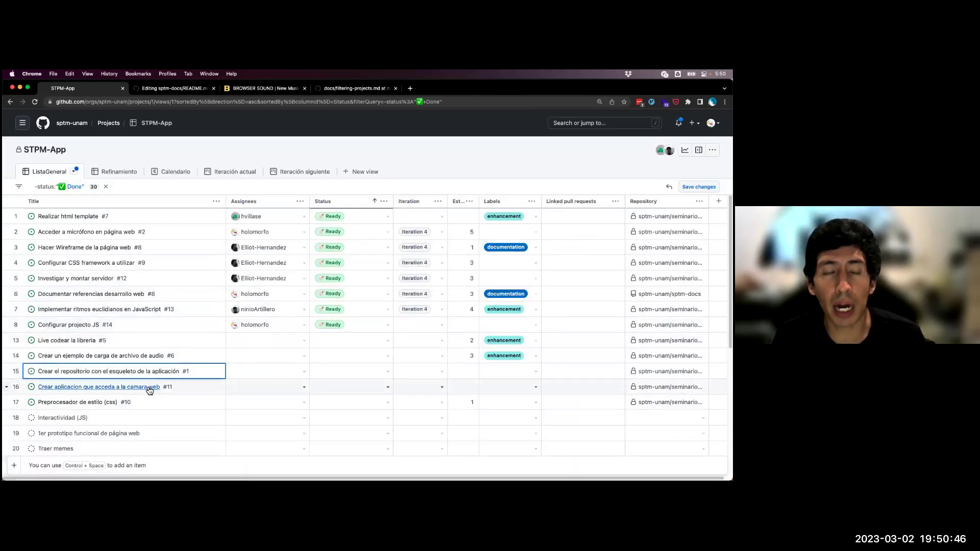
- Open the issue "Crear un ejemplo de carga de archivo de audio"
left_click(148, 356)
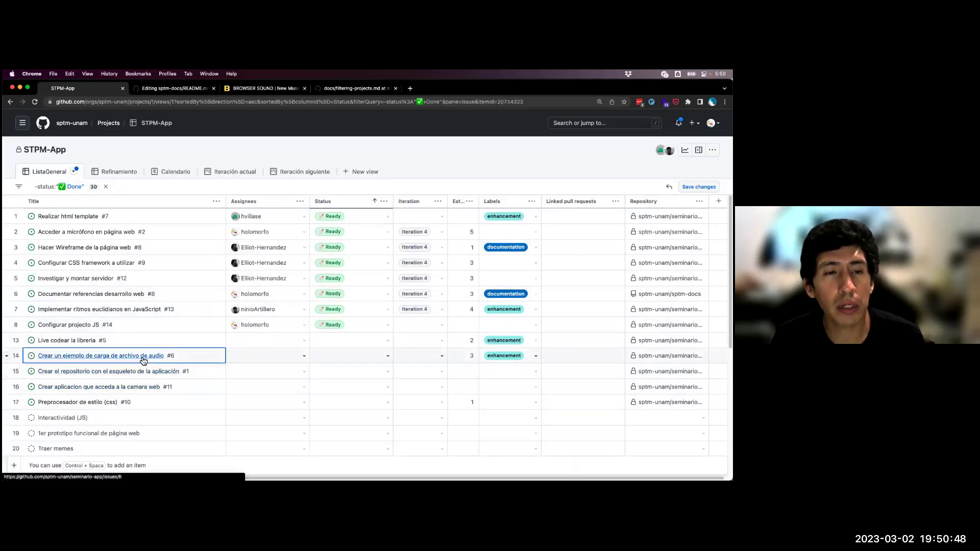
- Assign the issue "Crear un ejemplo de carga de archivo de audio" to the team member who opened it
type("a")
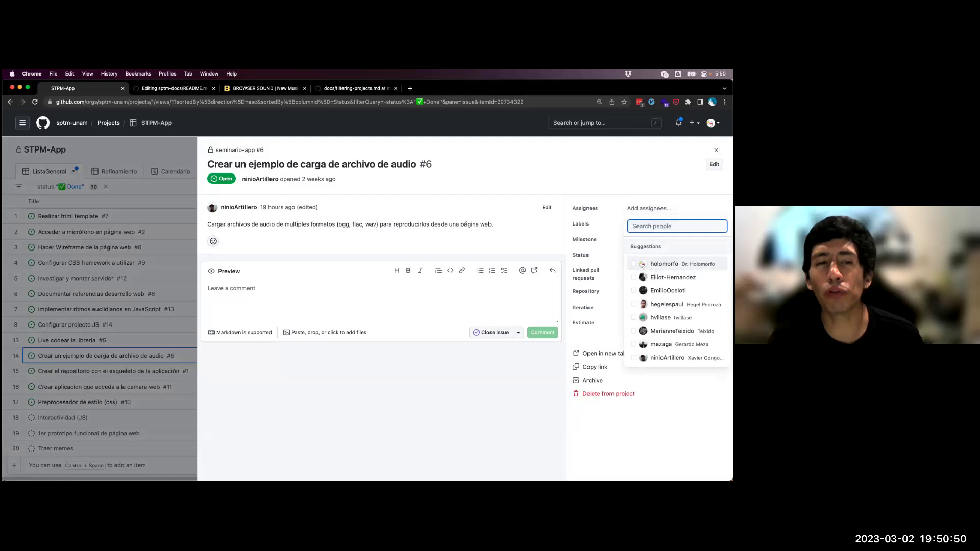
type("xa")
key("Return")
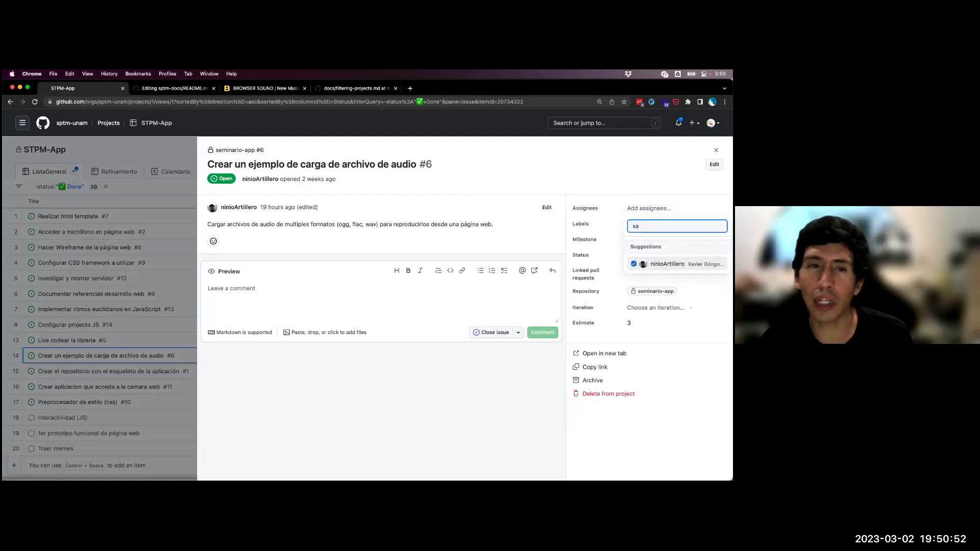
key("Escape")
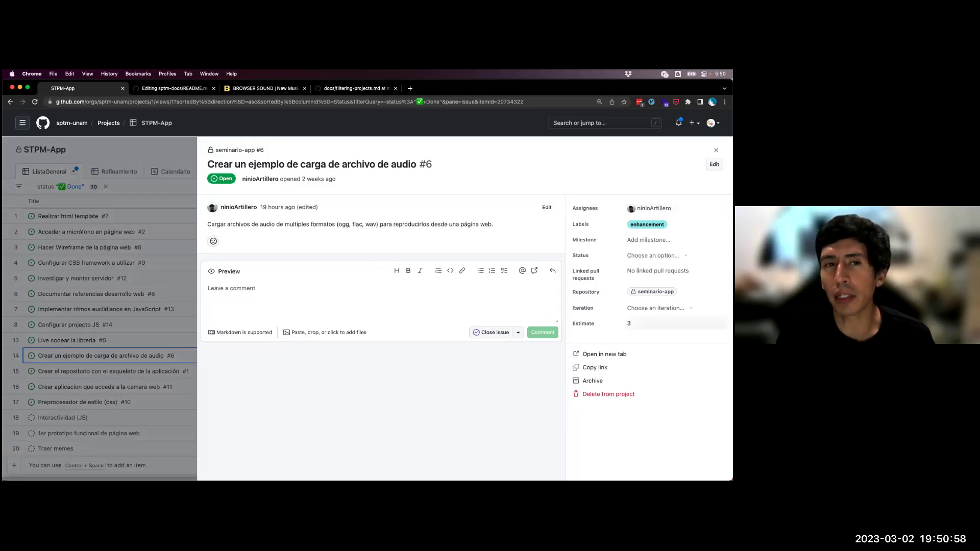
- Set the audio file loading issue's iteration to Iteration 4 and its status to Ready
left_click(656, 308)
left_click(648, 349)
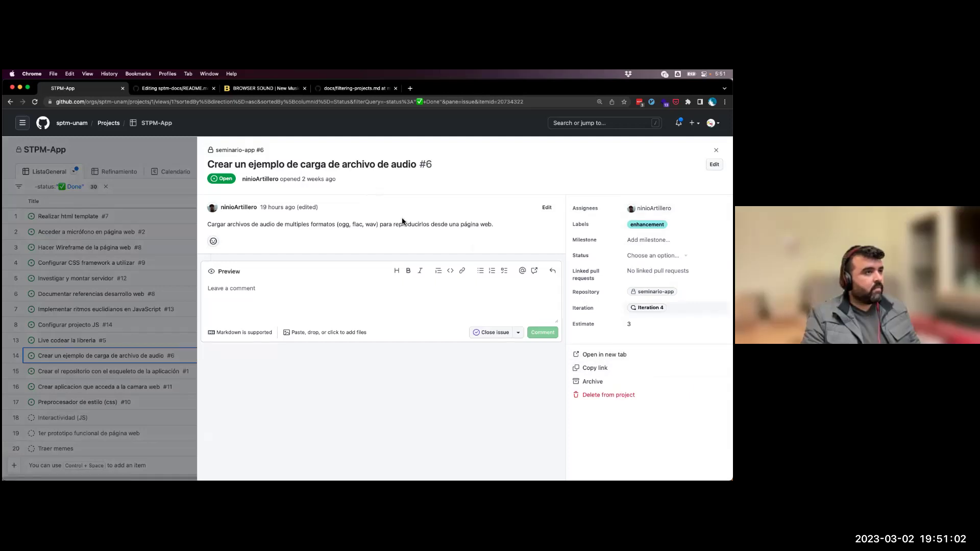
left_click(656, 255)
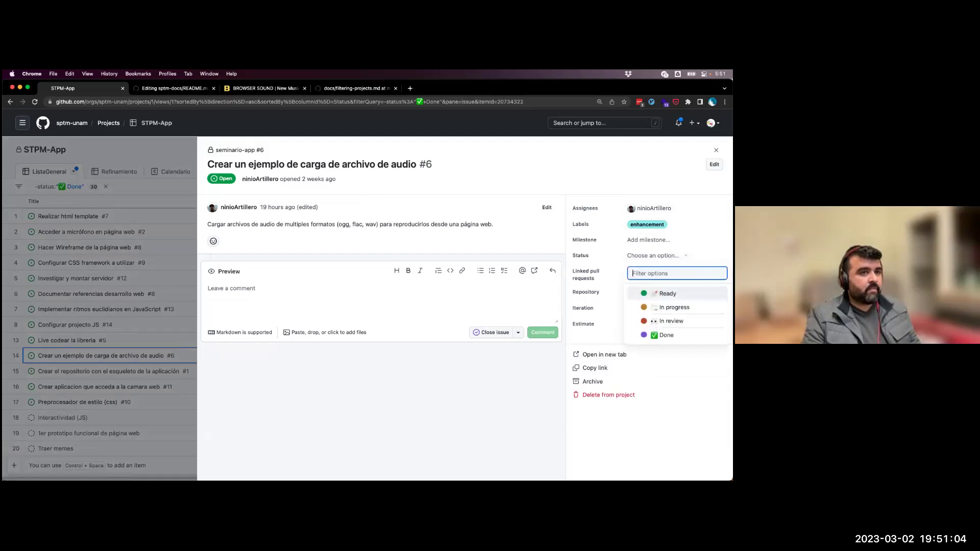
key("Return")
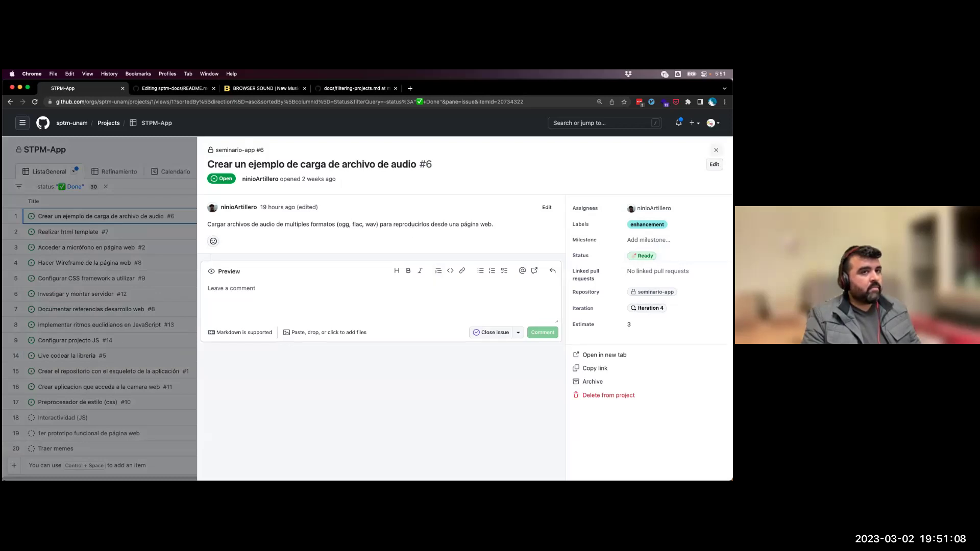
left_click(716, 150)
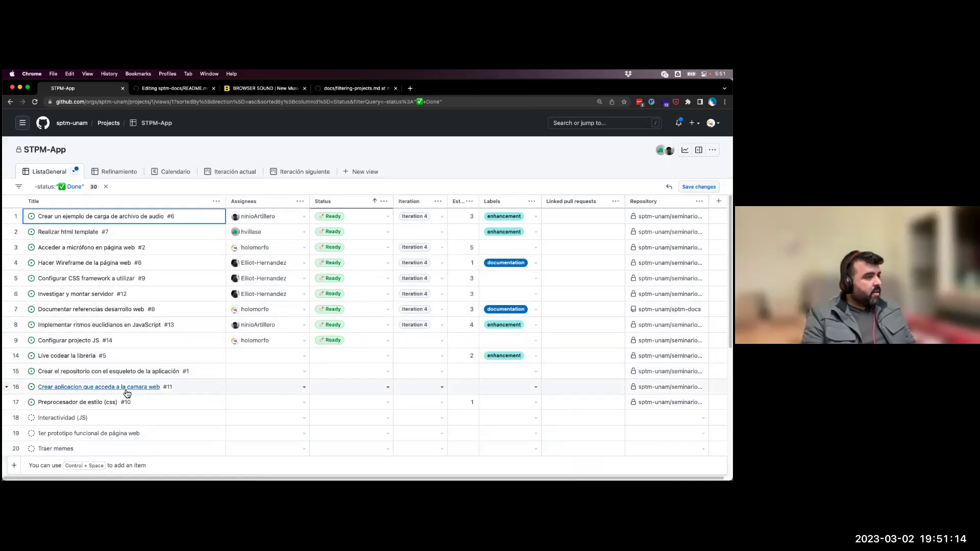
- Review the remaining items in the general list and the iteration timeline in the Calendario view
scroll(126, 388, "down", 3)
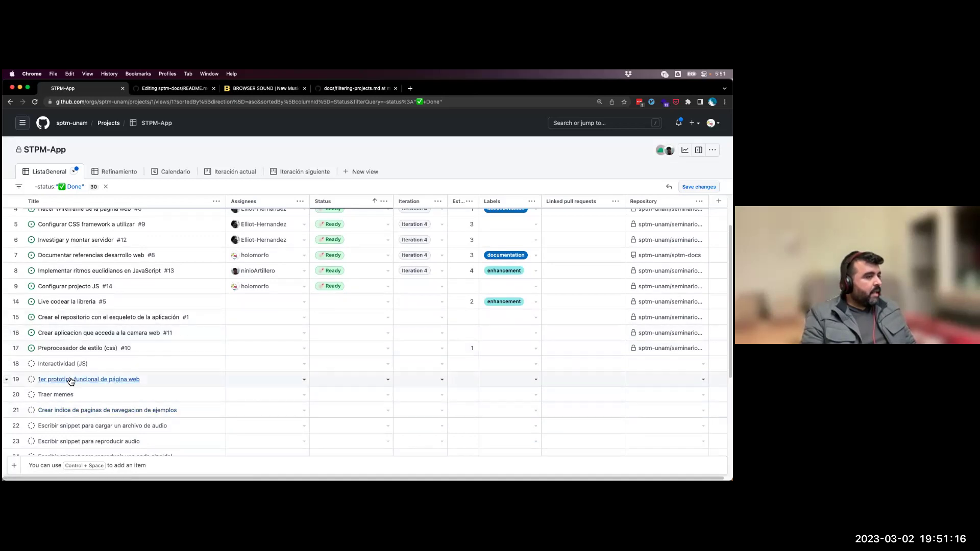
scroll(68, 399, "down", 10)
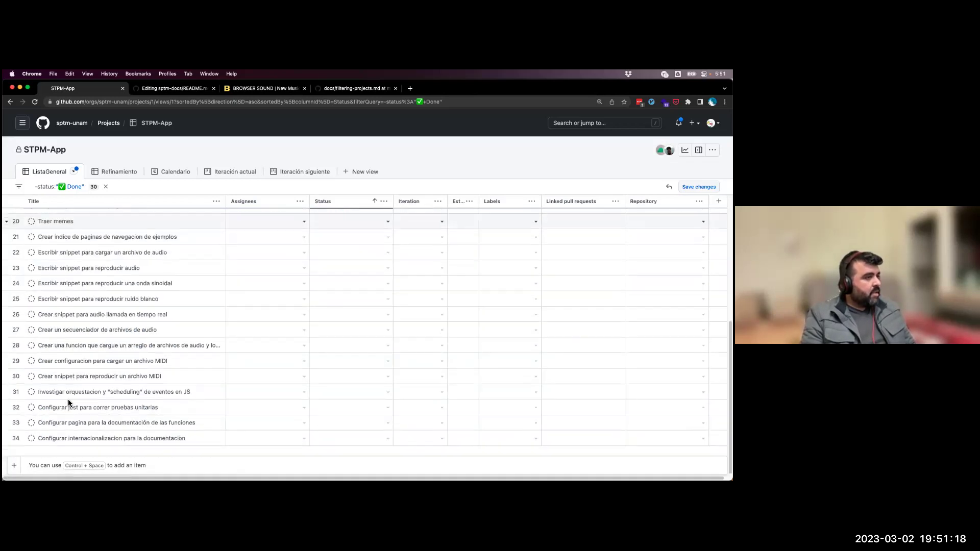
scroll(69, 399, "up", 15)
left_click(177, 172)
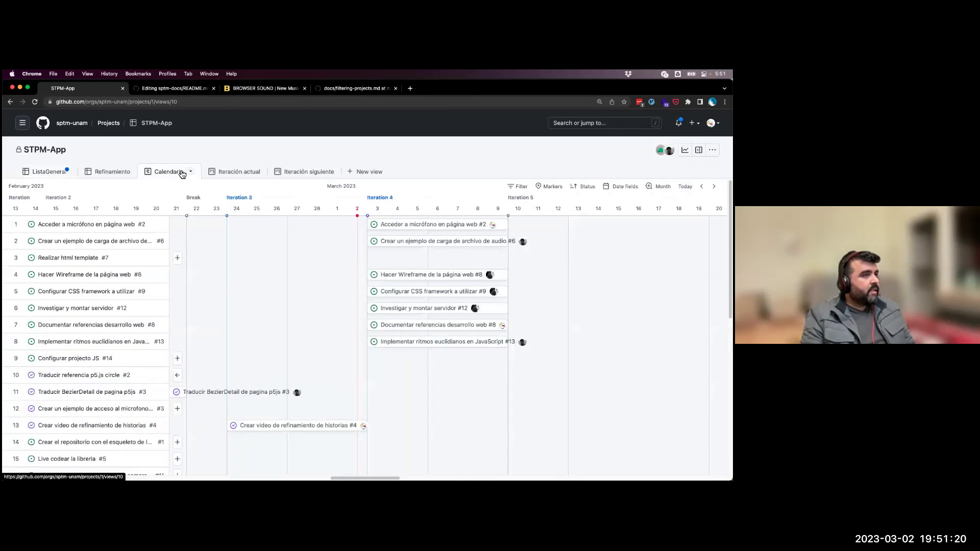
scroll(443, 333, "down", 10)
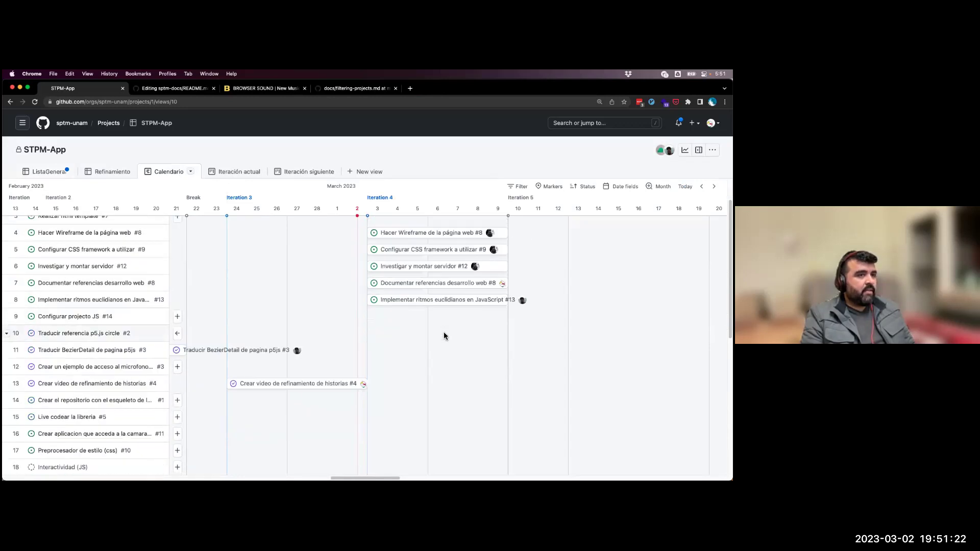
scroll(387, 312, "up", 10)
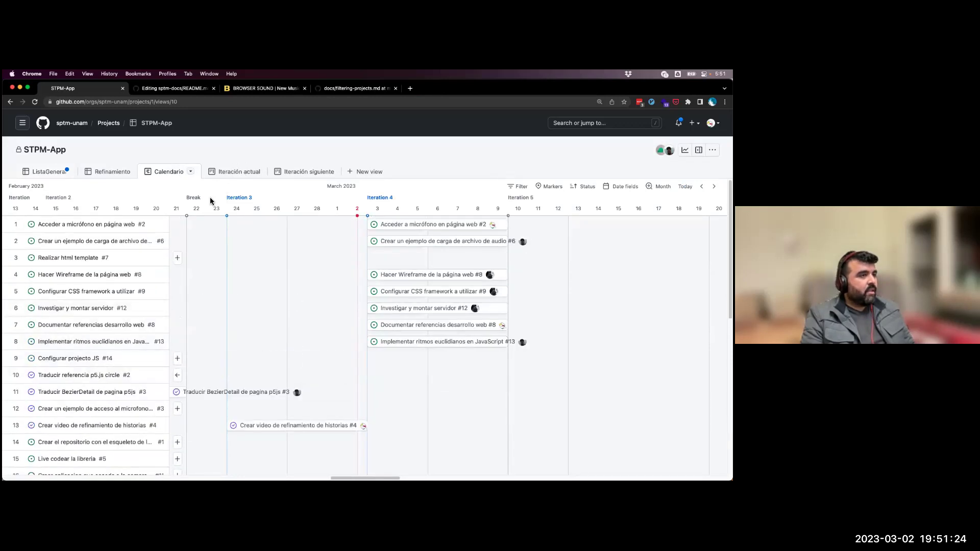
- Examine the Iteración actual board and the Ready cards on the Iteración siguiente board
left_click(238, 172)
left_click(314, 174)
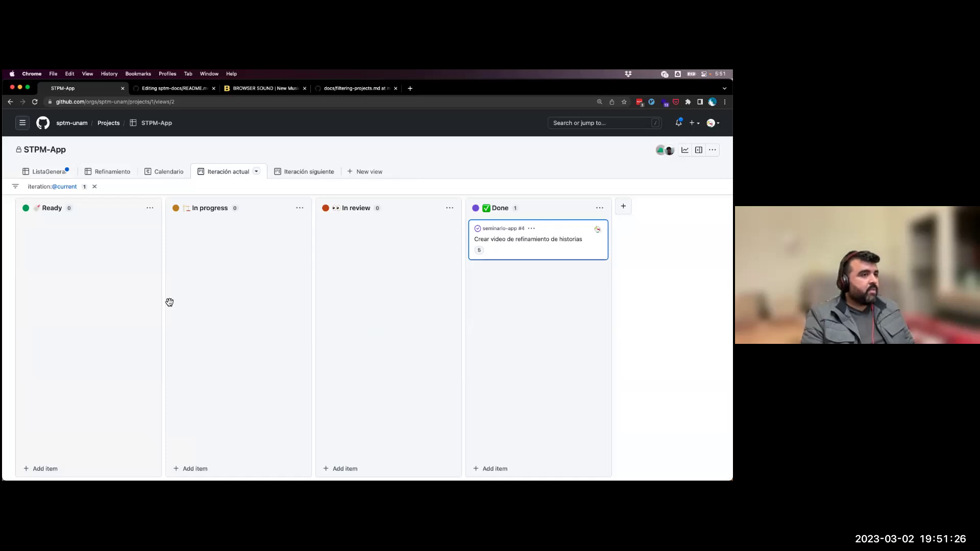
scroll(92, 342, "down", 3)
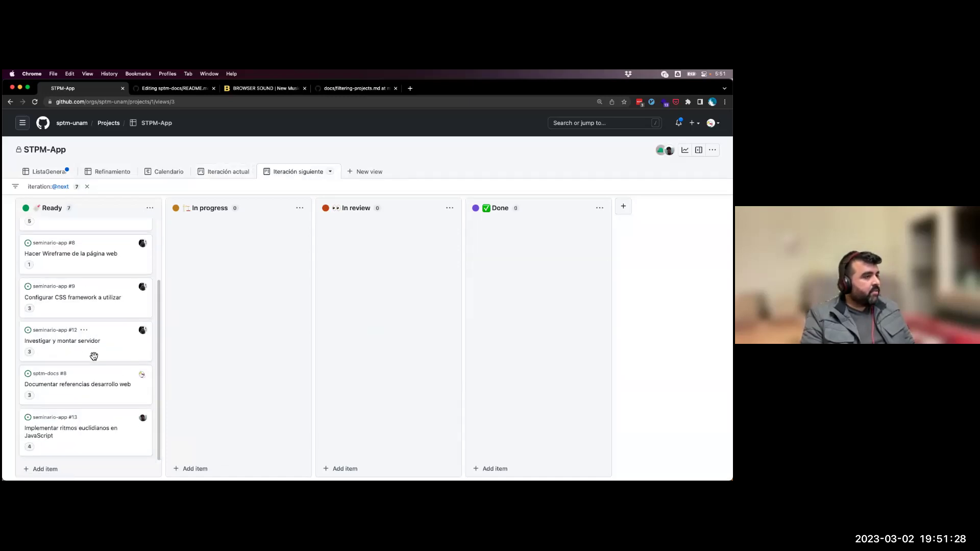
scroll(97, 342, "up", 3)
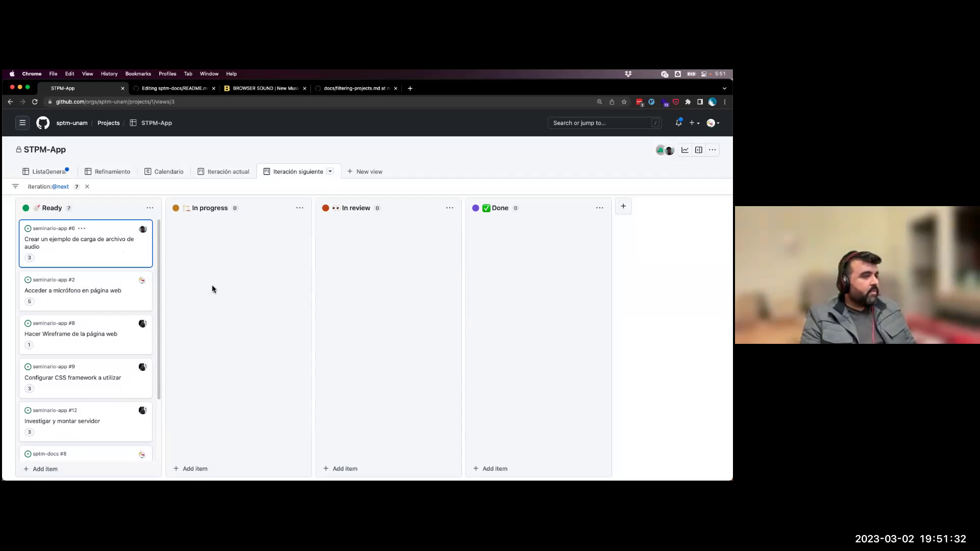
- Inspect the Ready cards "Crear un ejemplo de carga de archivo de audio" and "Hacer Wireframe de la página web"
left_click(99, 247)
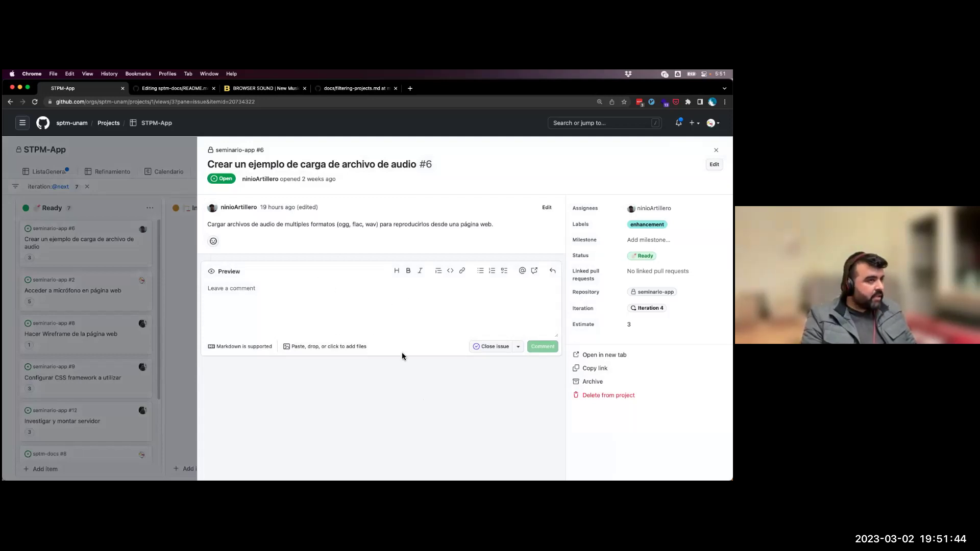
left_click(716, 150)
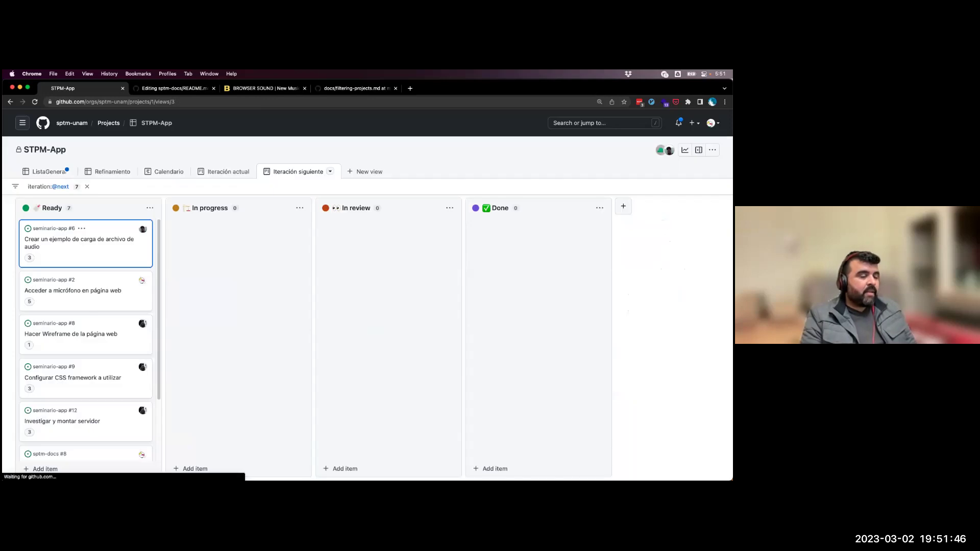
left_click(95, 338)
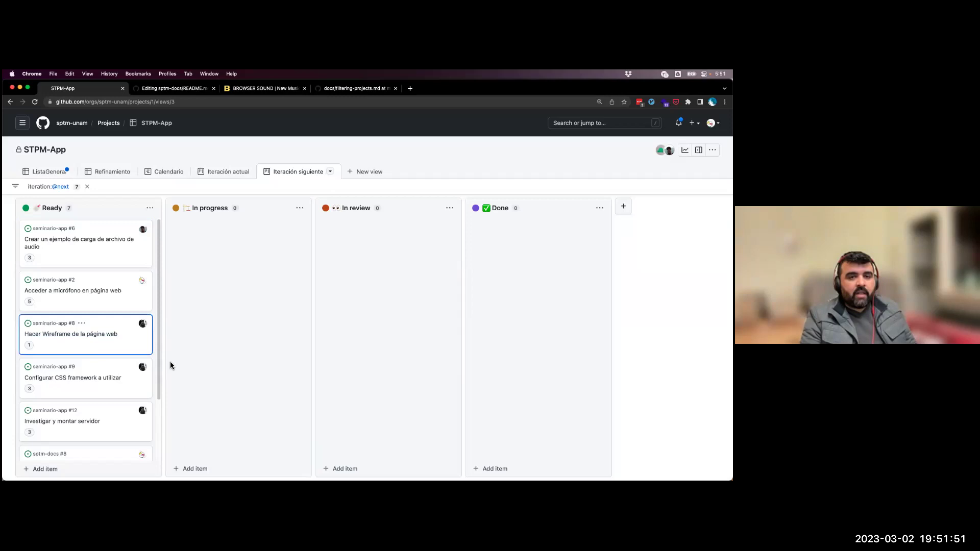
left_click(101, 338)
left_click(175, 223)
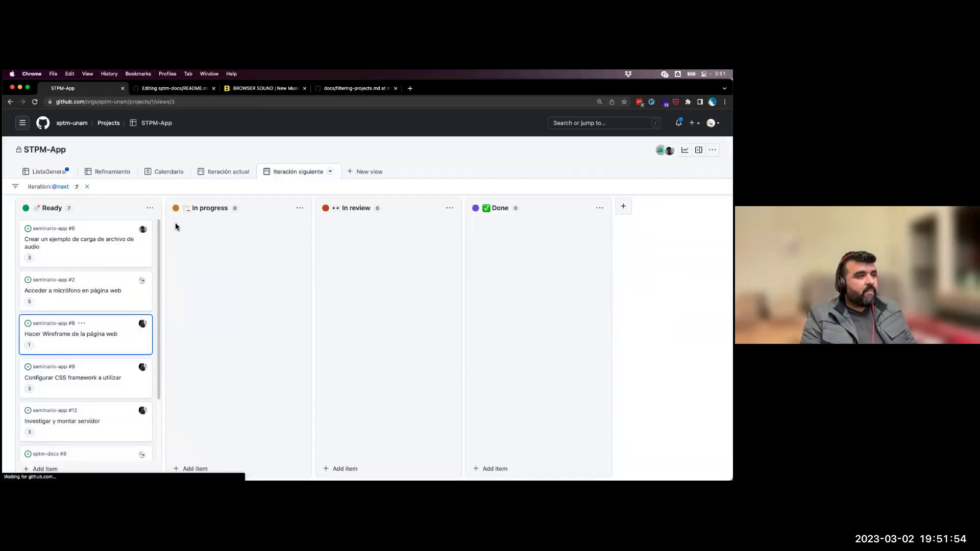
- Move the card "Acceder a micrófono en página web" to In progress and return it to its place in Ready
left_click_drag(115, 291, 275, 279)
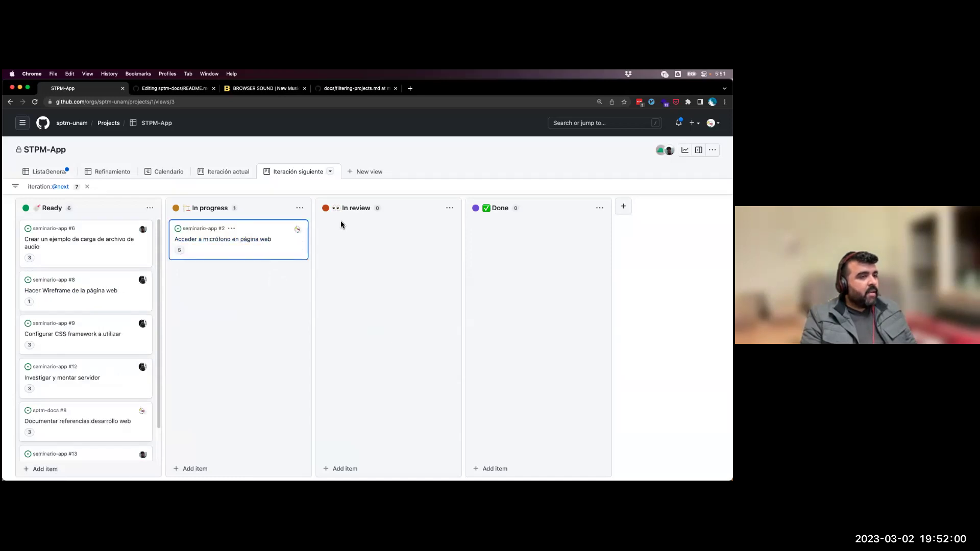
left_click_drag(286, 240, 139, 271)
left_click_drag(31, 261, 31, 268)
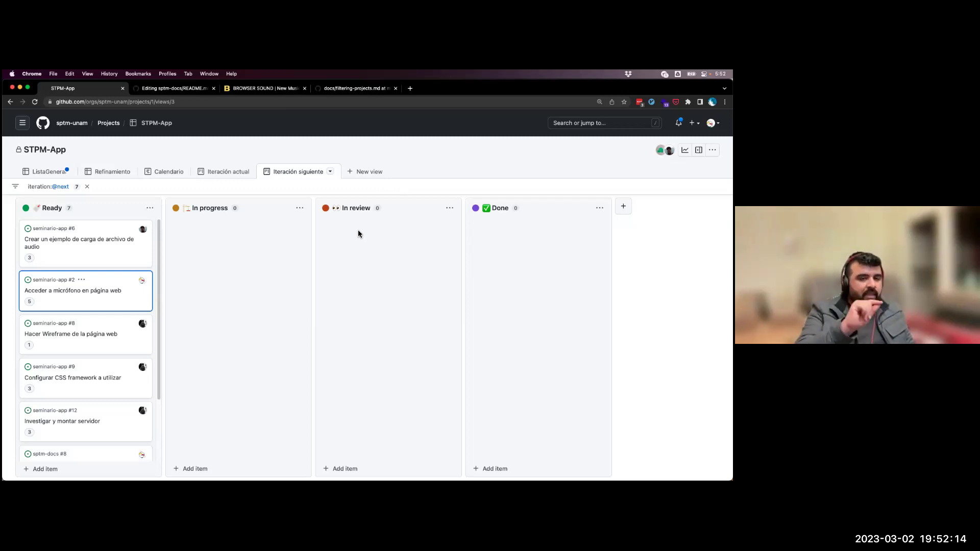
- Open the issue "Realizar html template" from the ListaGeneral view and highlight its issue number
left_click(45, 174)
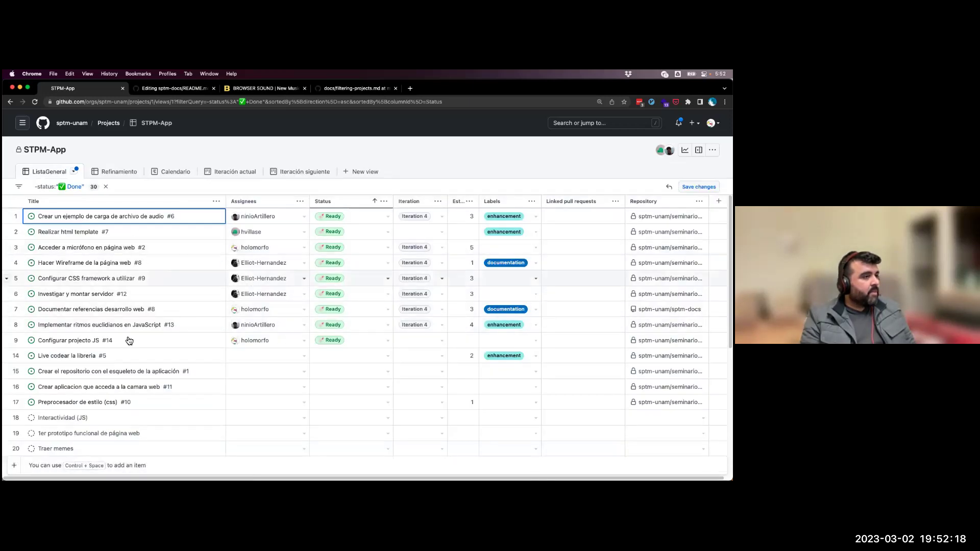
left_click(94, 233)
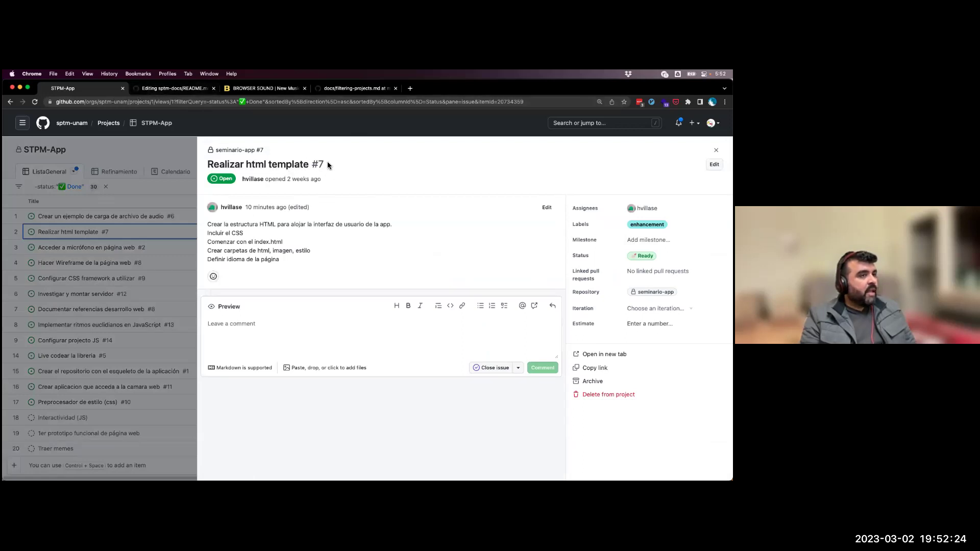
left_click_drag(326, 162, 311, 164)
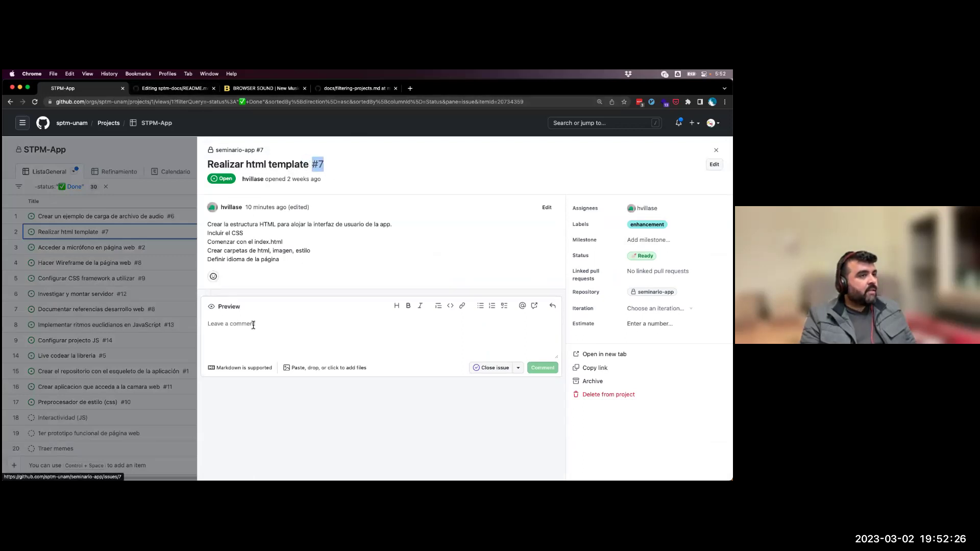
left_click(348, 169)
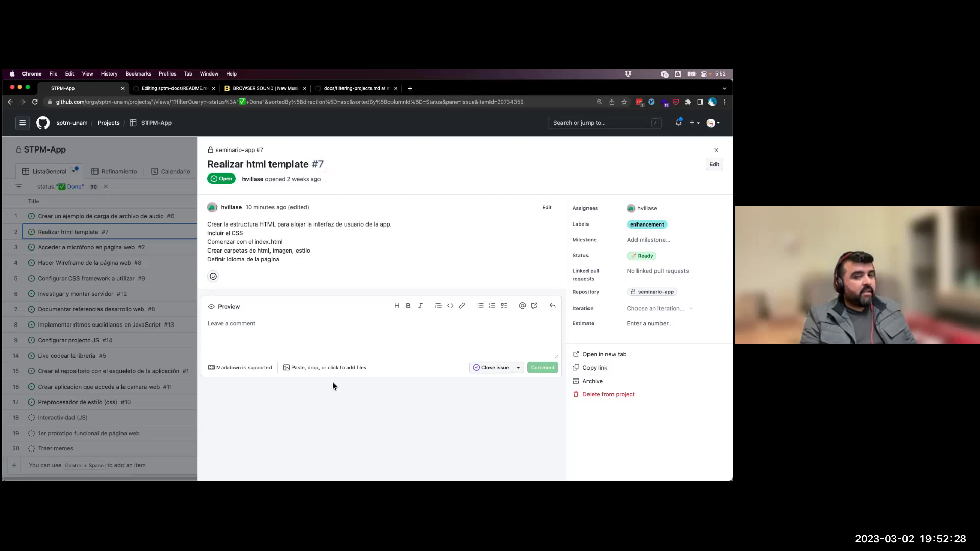
- Draft the comment "Fixes #7" on the html template issue, discard it and close the issue
left_click(266, 326)
type("F")
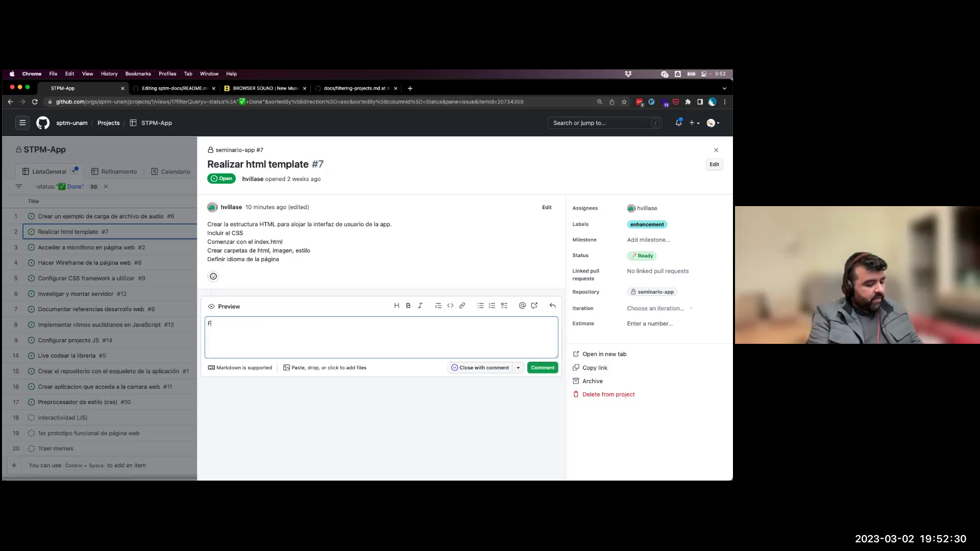
type("ixes #")
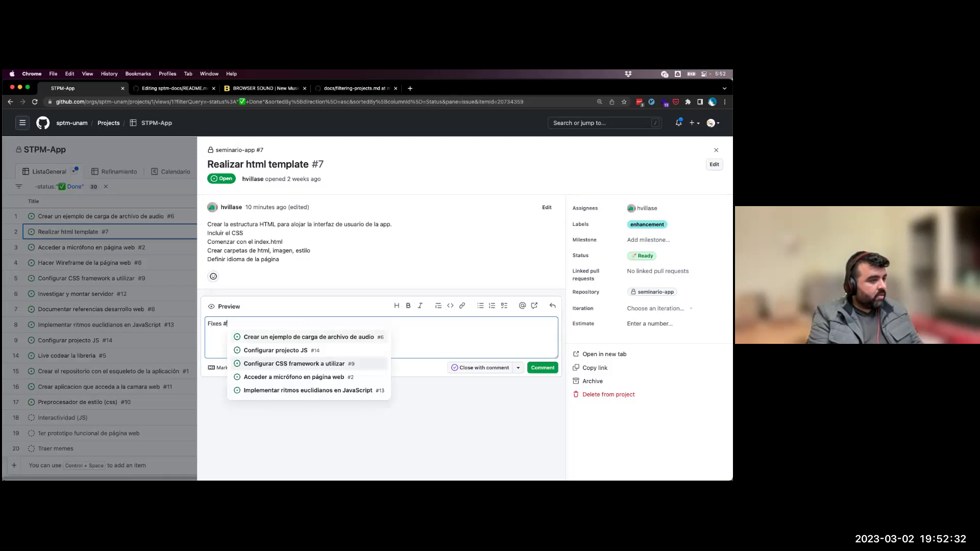
type("7")
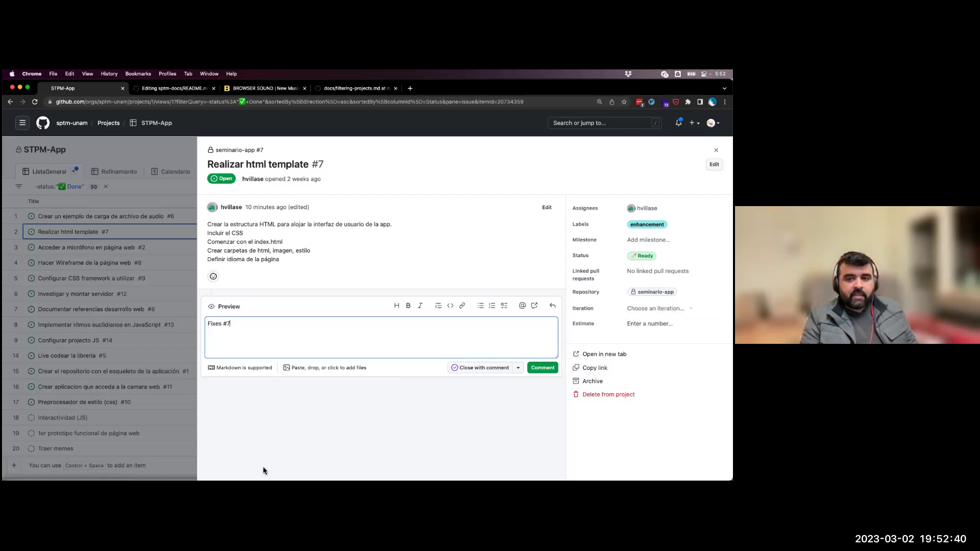
triple_click(240, 328)
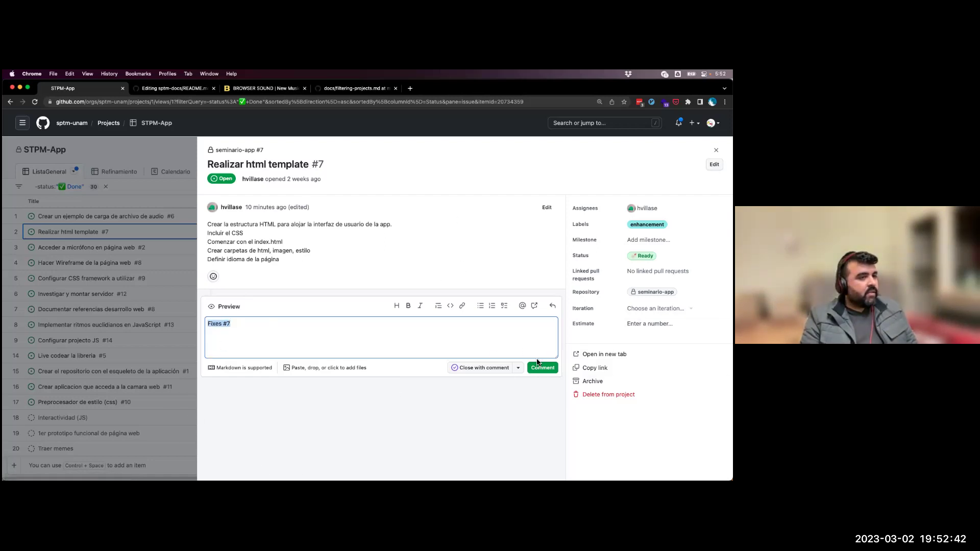
key("BackSpace")
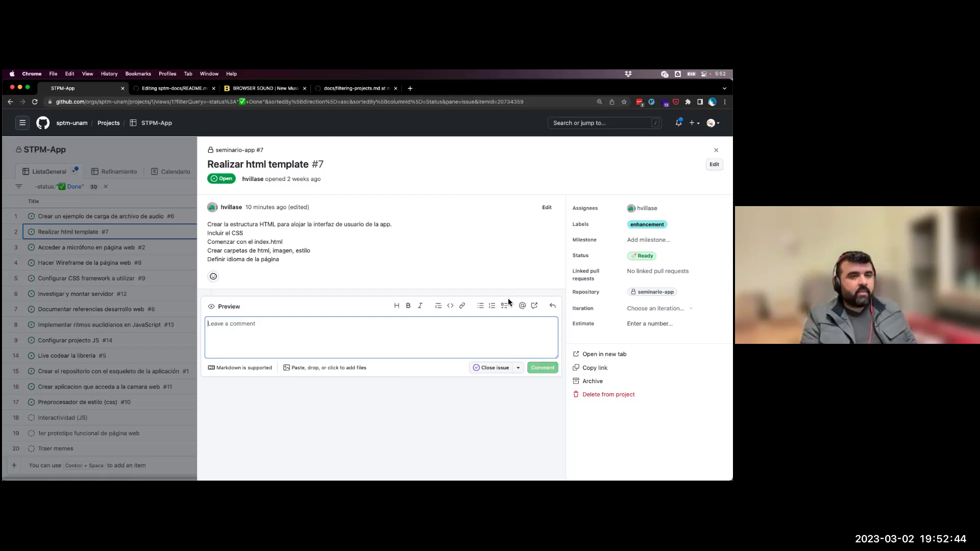
left_click(716, 151)
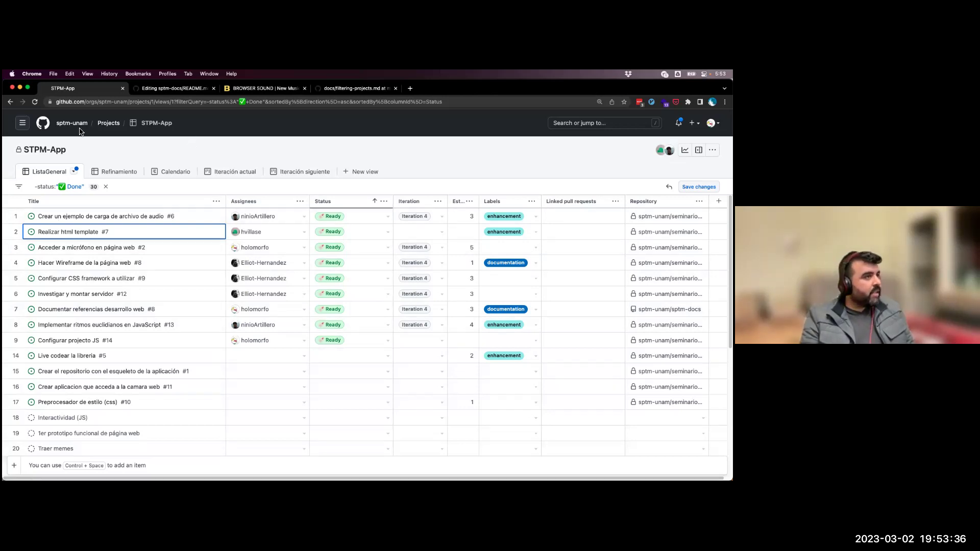
- Open the seminario-app repository in a new tab and check its existing forks
left_click(670, 216, "super")
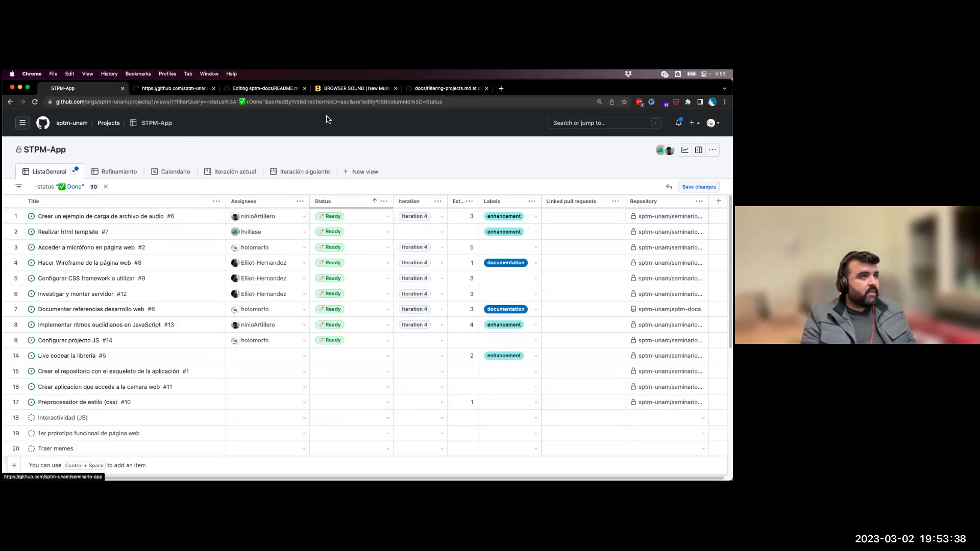
key("ctrl+Tab")
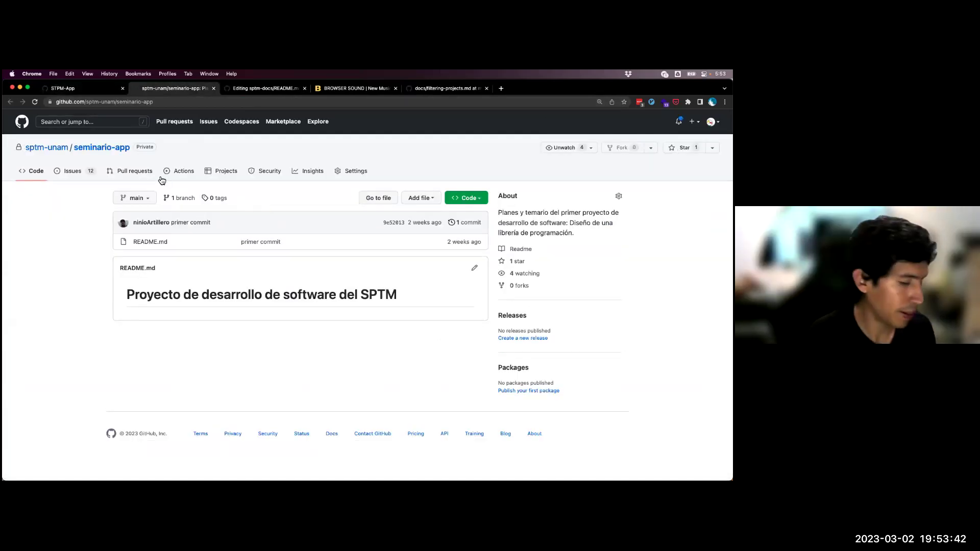
left_click(651, 147)
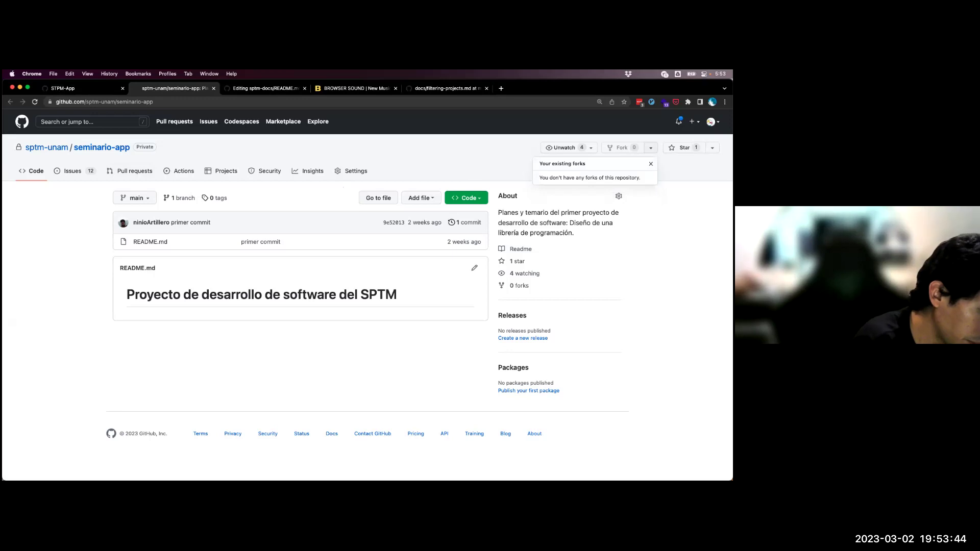
key("Escape")
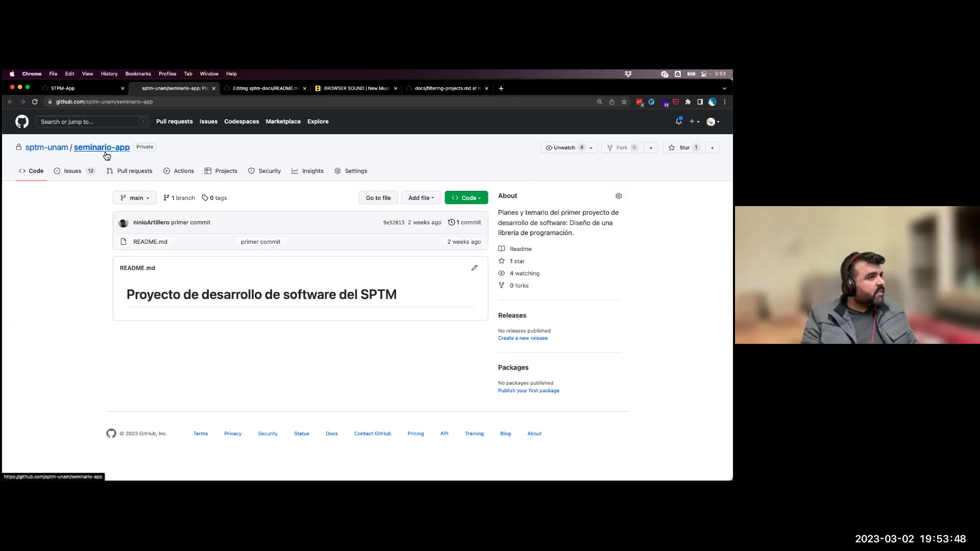
- Look for a way to fork seminario-app in the repository's general settings, code options and pull requests
left_click(358, 174)
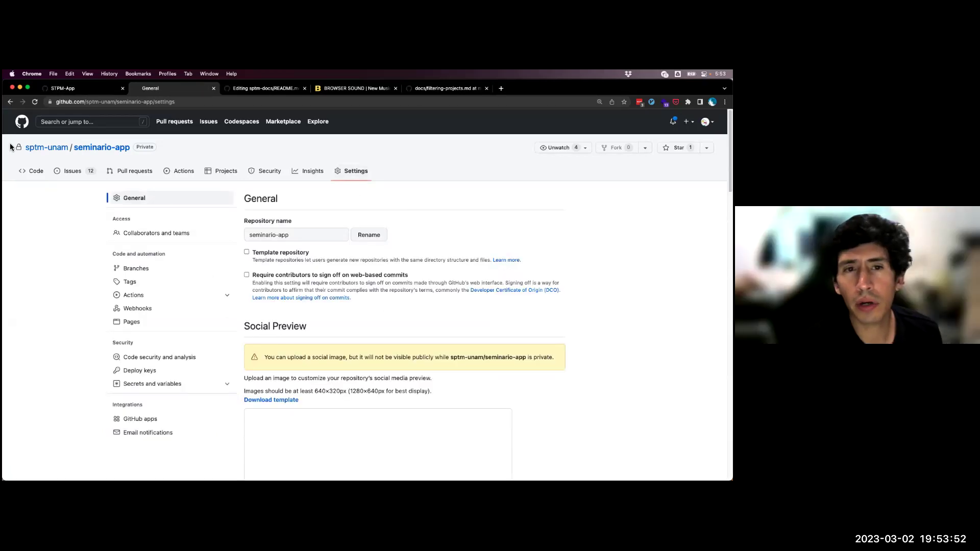
left_click(10, 102)
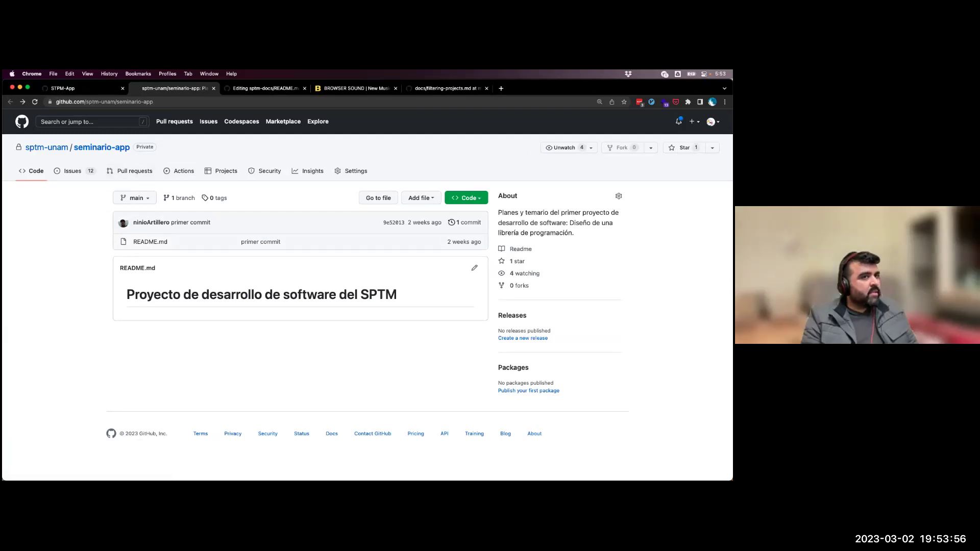
left_click(475, 198)
left_click(652, 147)
left_click(651, 147)
key("Escape")
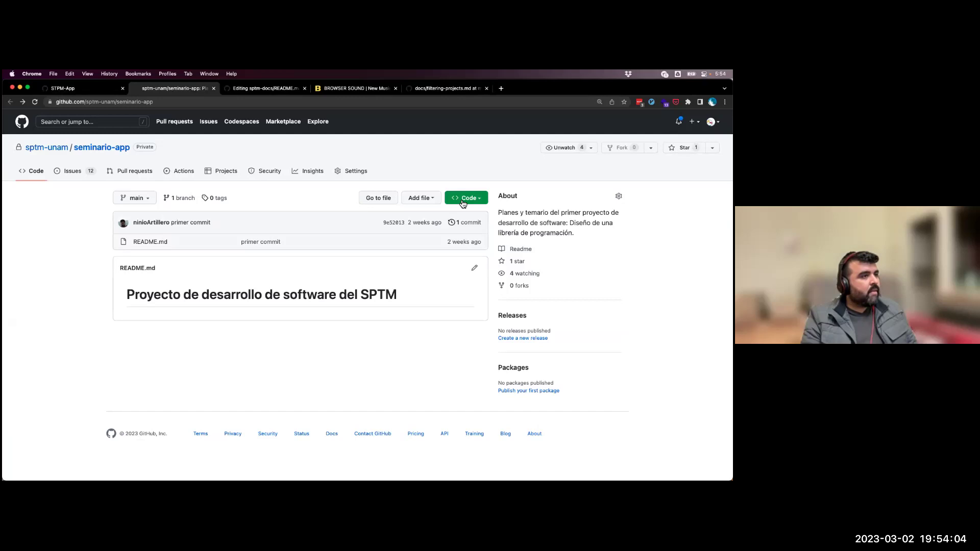
left_click(145, 175)
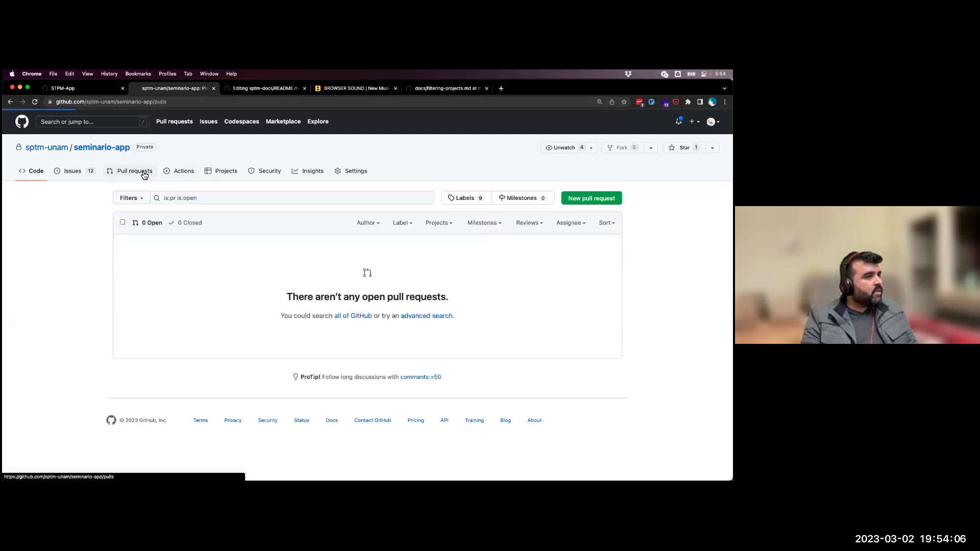
left_click(10, 102)
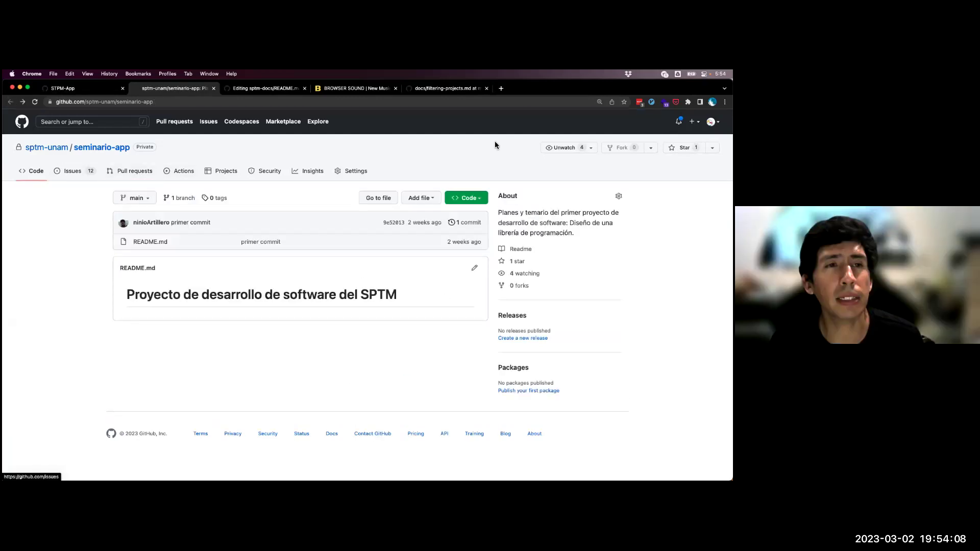
- Recheck the existing forks of seminario-app and highlight the repository's About description
left_click(651, 147)
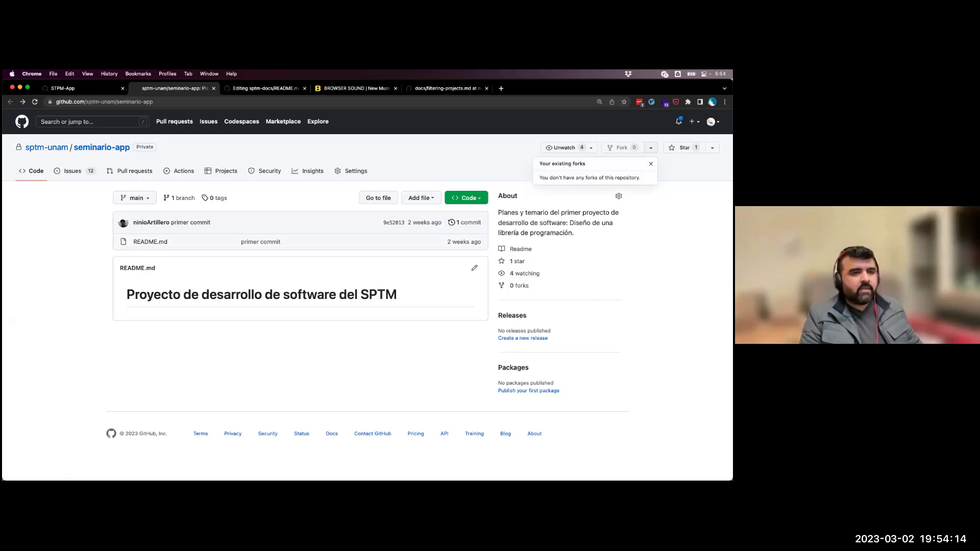
key("Escape")
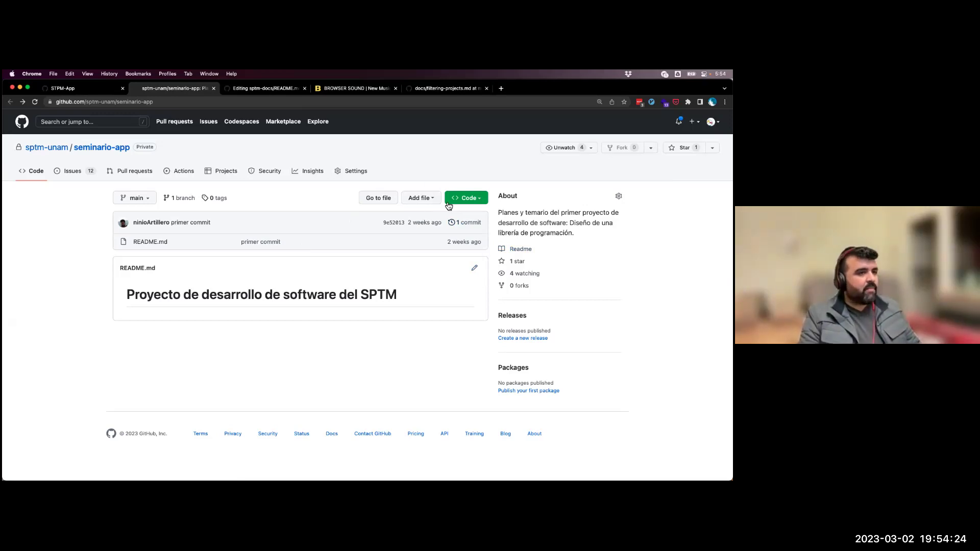
triple_click(579, 223)
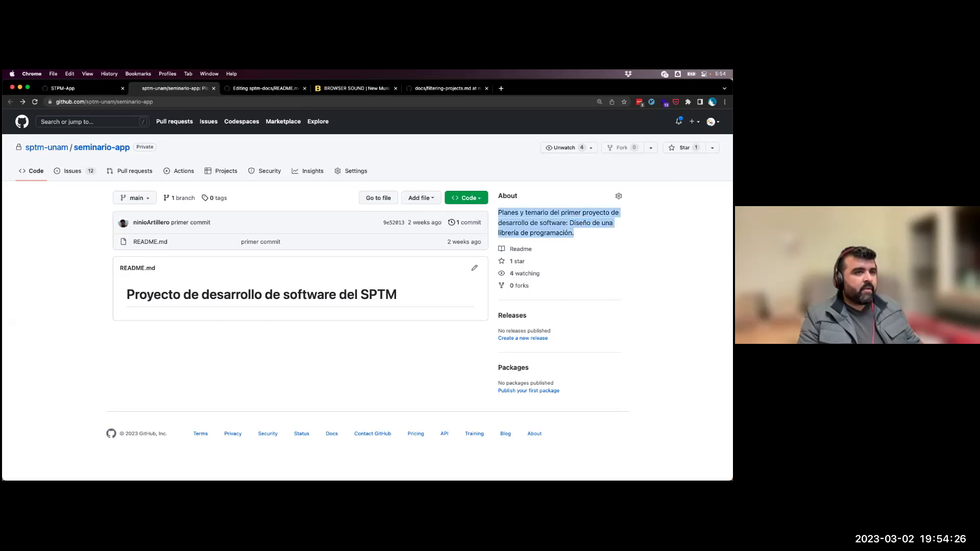
left_click(650, 147)
key("Escape")
left_click(650, 148)
key("Escape")
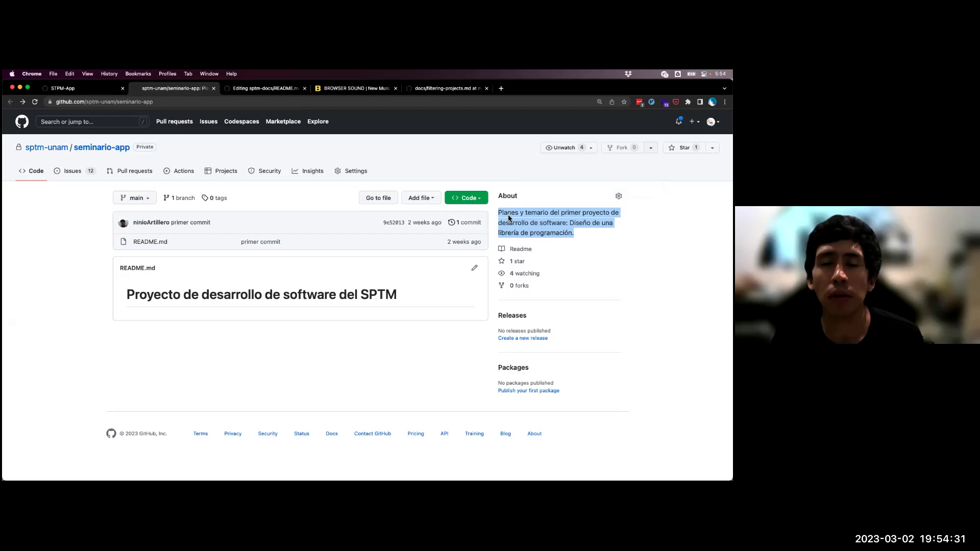
- Open the repository's Collaborators and teams settings, confirming access by filling in the account password
left_click(365, 172)
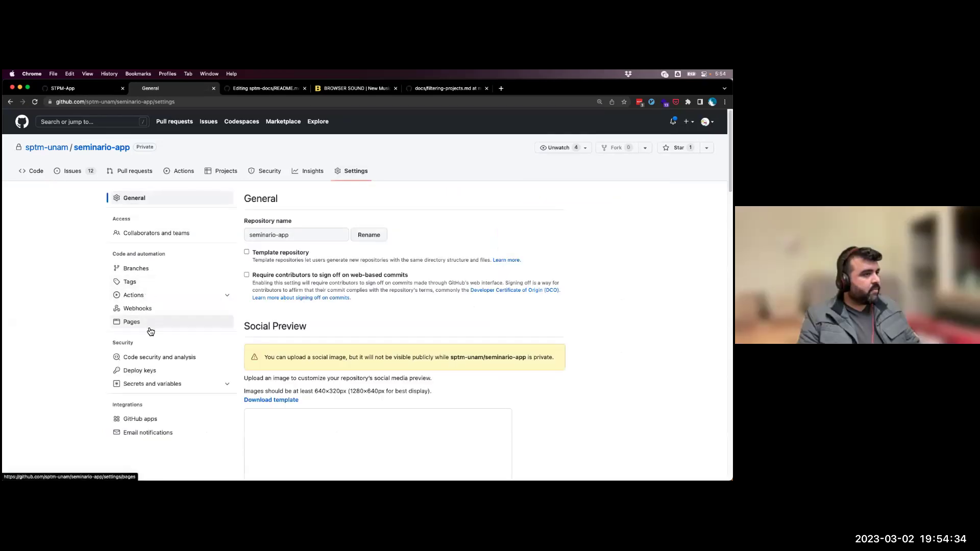
left_click(189, 235)
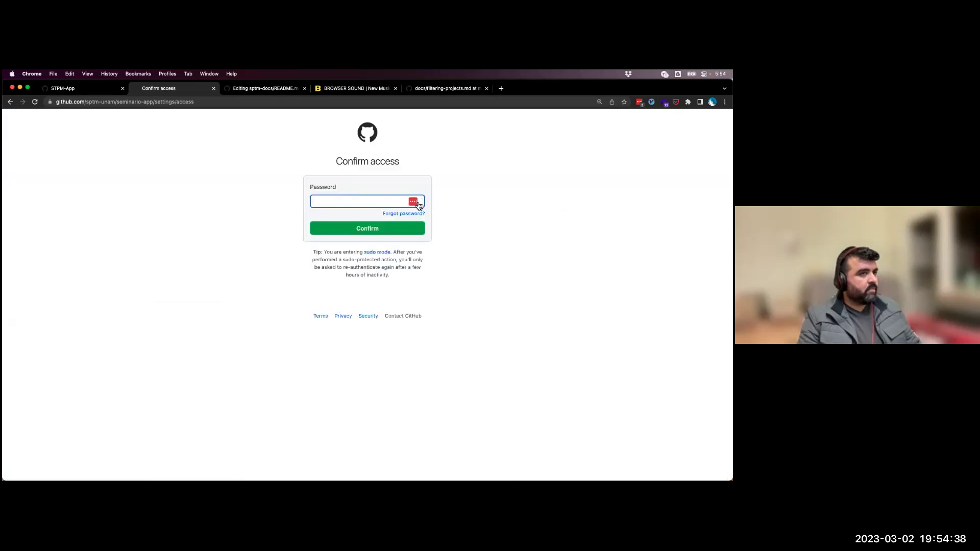
left_click(418, 202)
left_click(364, 228)
left_click(364, 228)
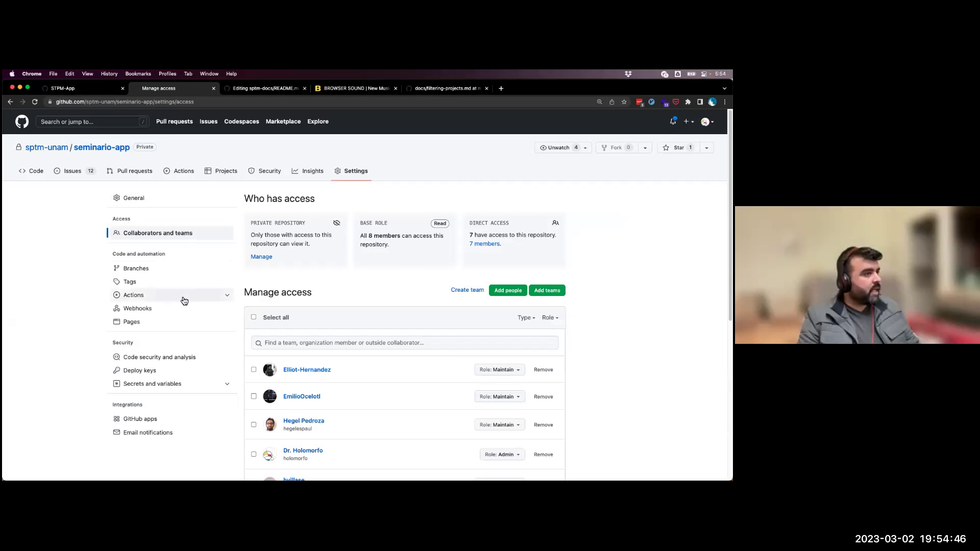
- Look through the Branches, General and GitHub apps settings for a forking option and return to Collaborators and teams
left_click(156, 276)
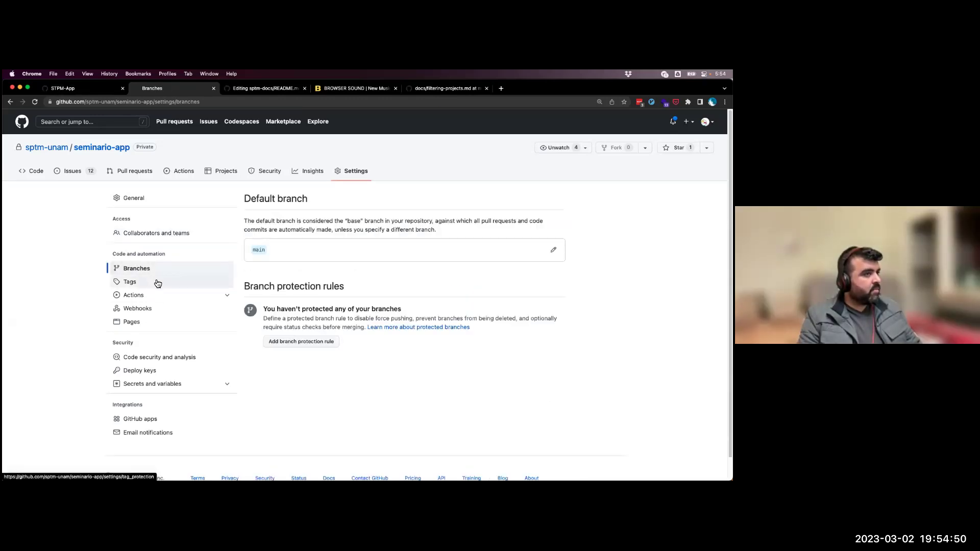
left_click(152, 197)
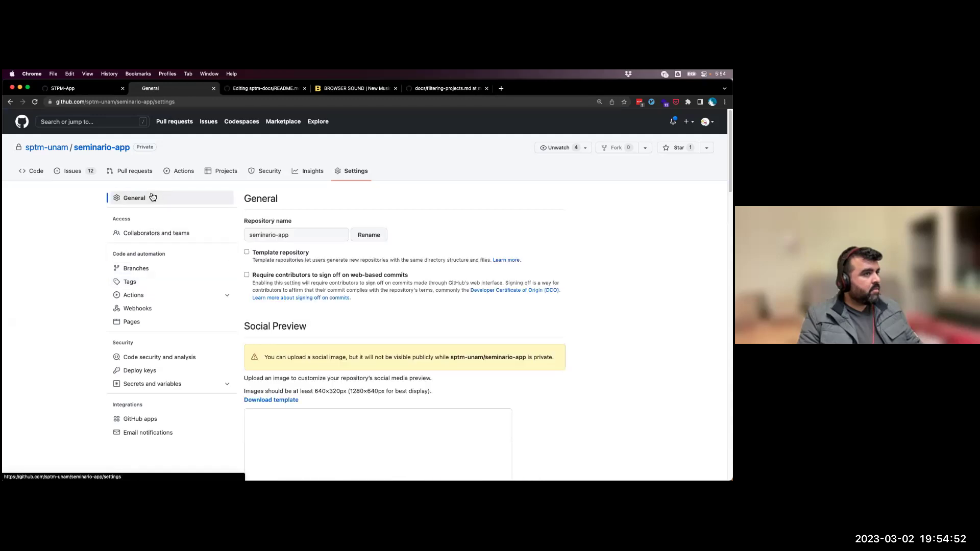
left_click(156, 236)
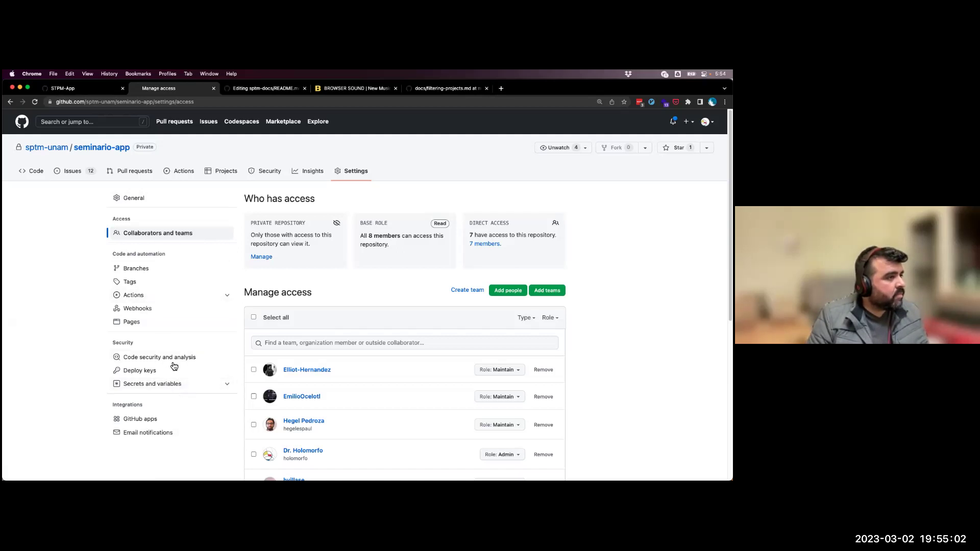
left_click(173, 423)
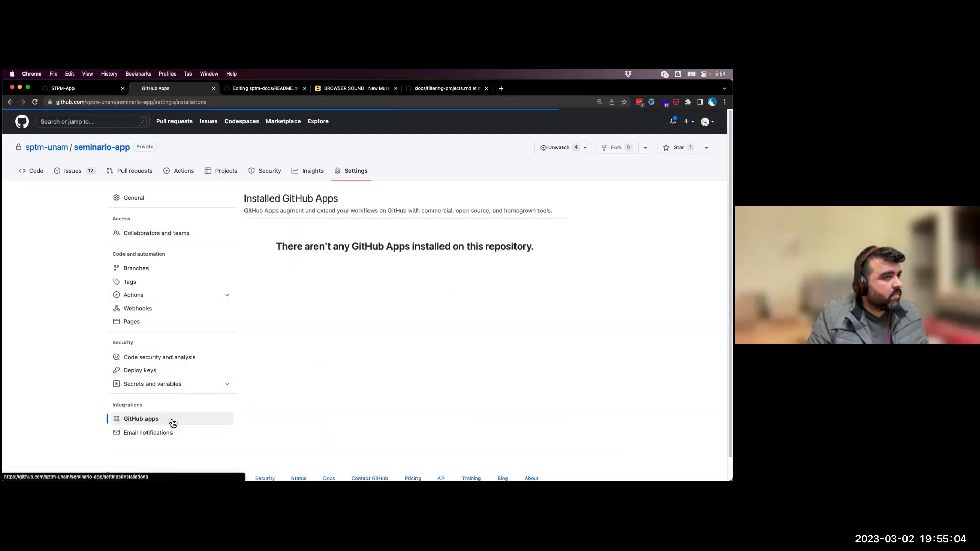
left_click_drag(136, 269, 135, 270)
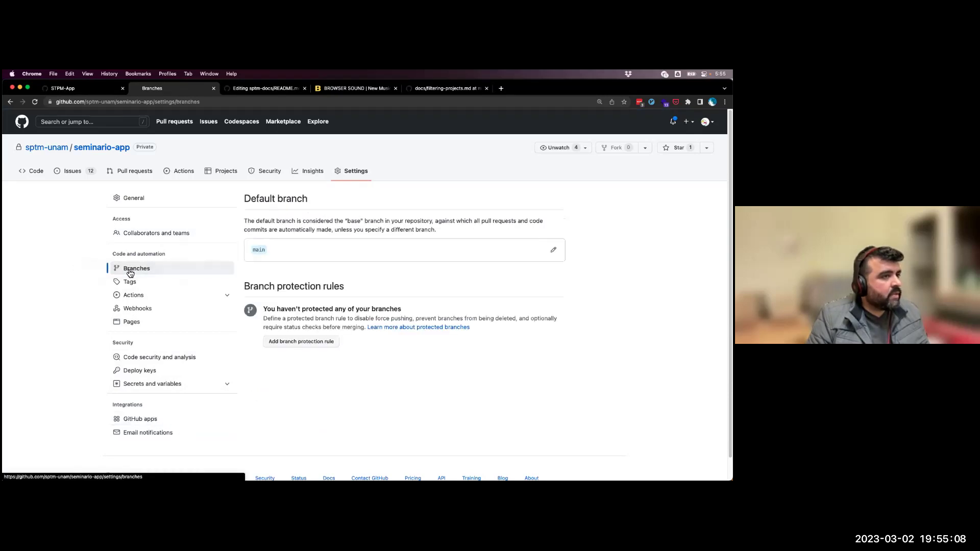
left_click(131, 235)
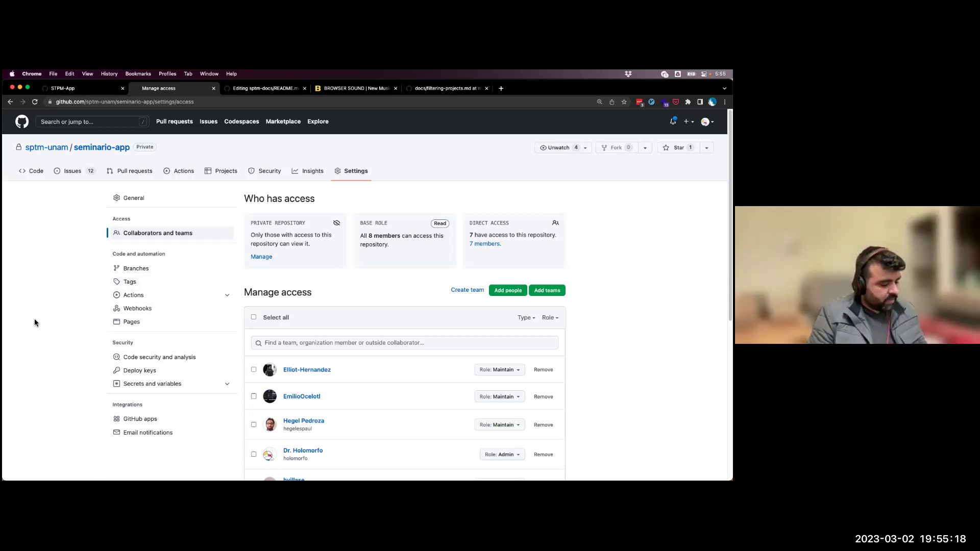
- Search the web for "enable forking github" and open the GitHub Docs article on the organization forking policy in a new tab
key("super+t")
type("enabl;e")
key("super+a")
type("enable forking")
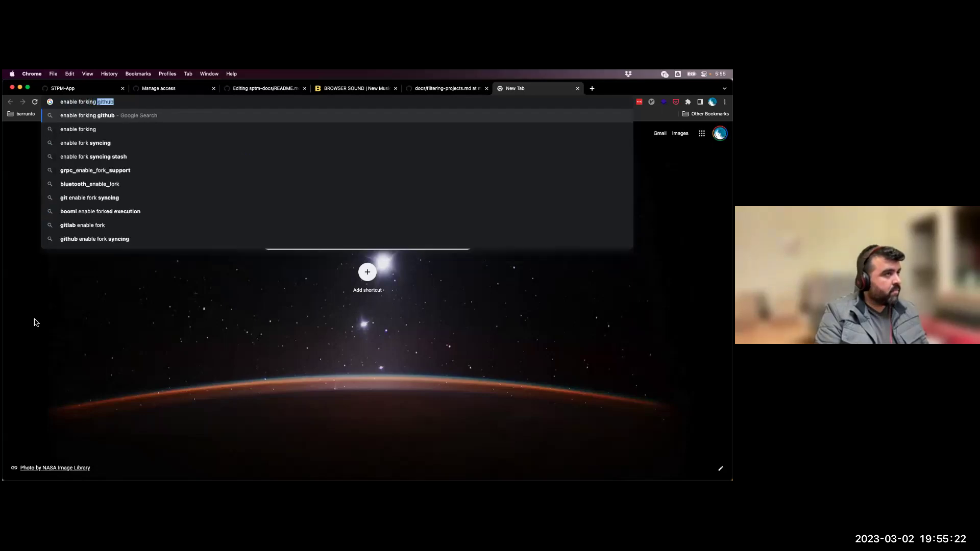
key("Return")
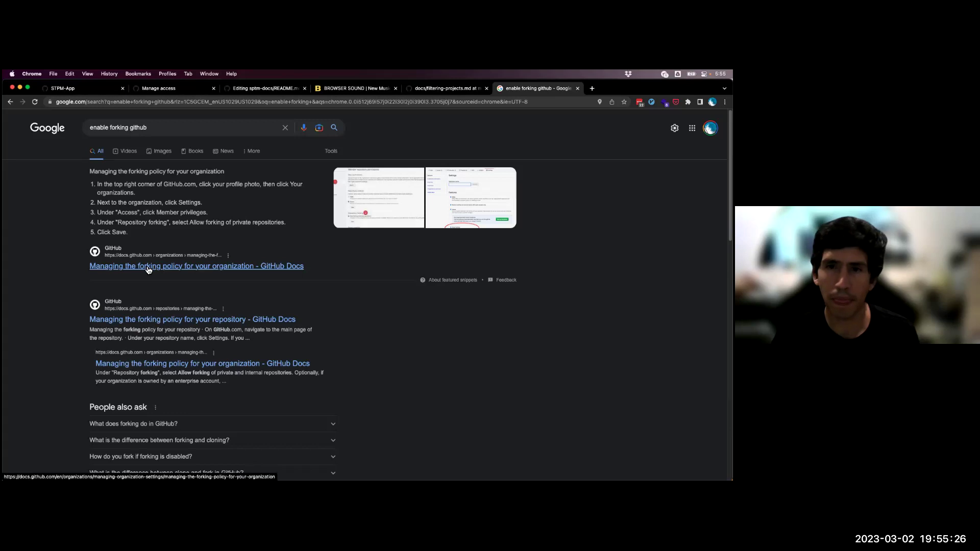
right_click(151, 270)
left_click(159, 276)
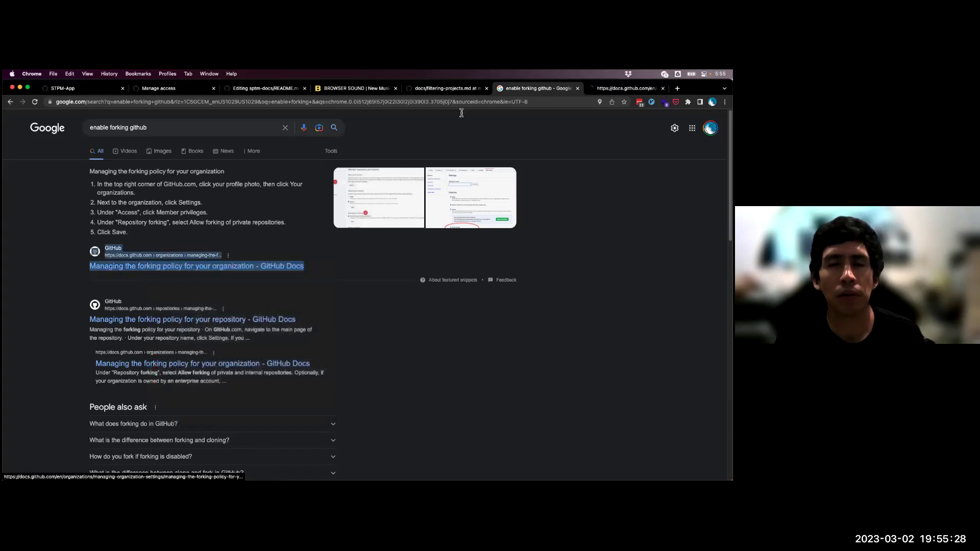
key("ctrl+Tab")
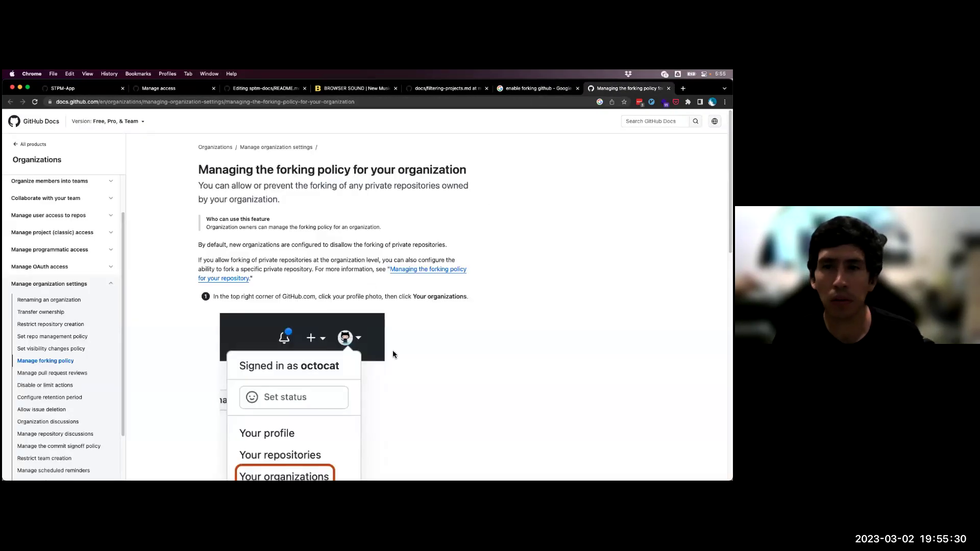
- Read the article's steps for allowing forks of private repositories, highlighting the "Repository forking" instruction
scroll(382, 411, "down", 3)
scroll(382, 411, "down", 5)
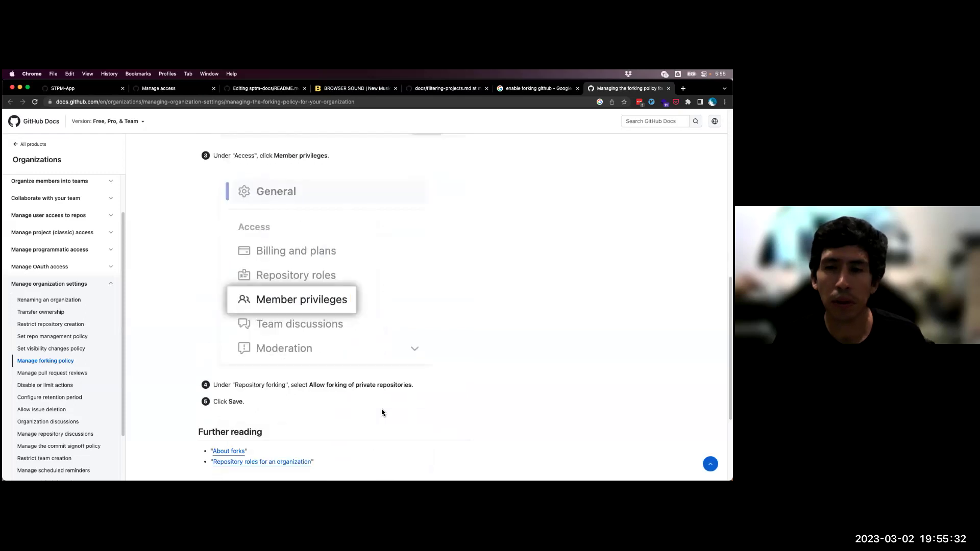
scroll(382, 410, "down", 3)
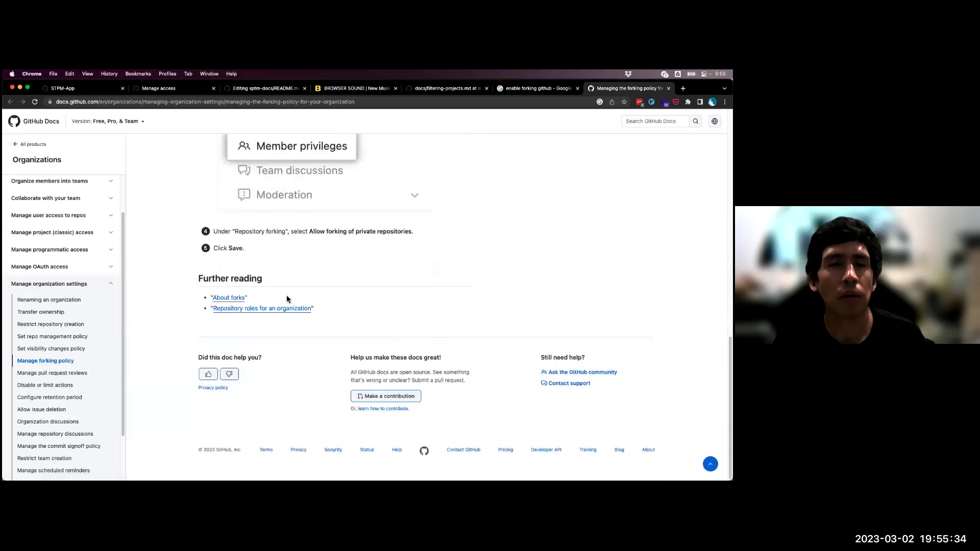
scroll(225, 274, "up", 3)
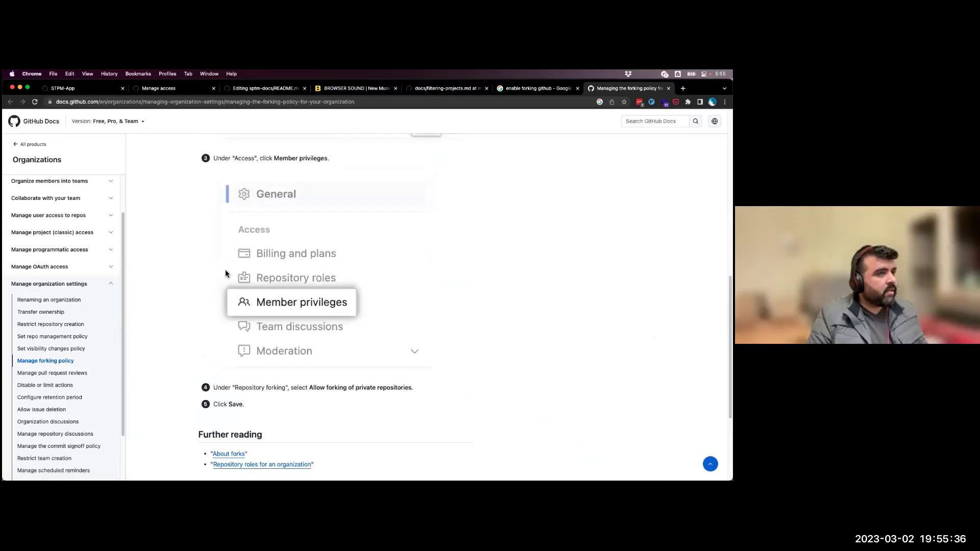
scroll(265, 297, "up", 5)
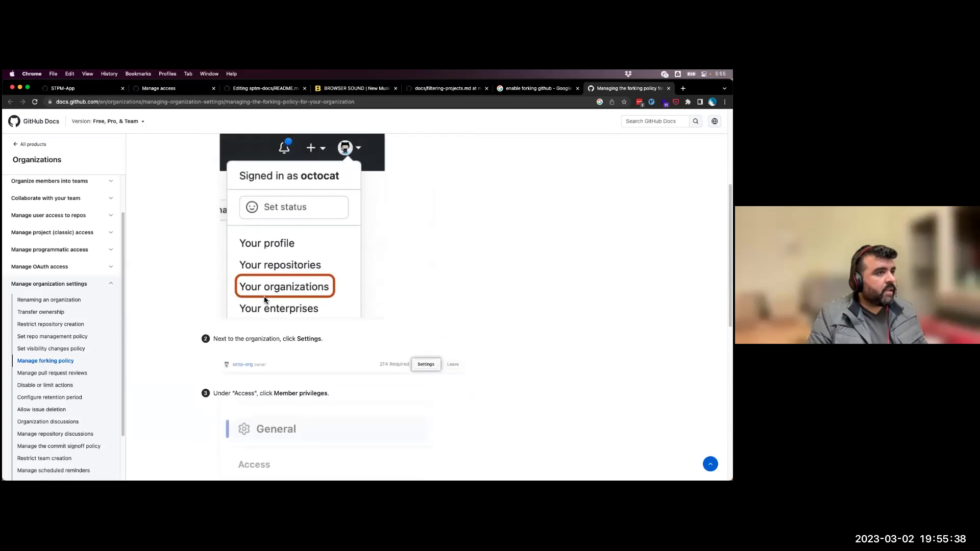
scroll(263, 310, "down", 3)
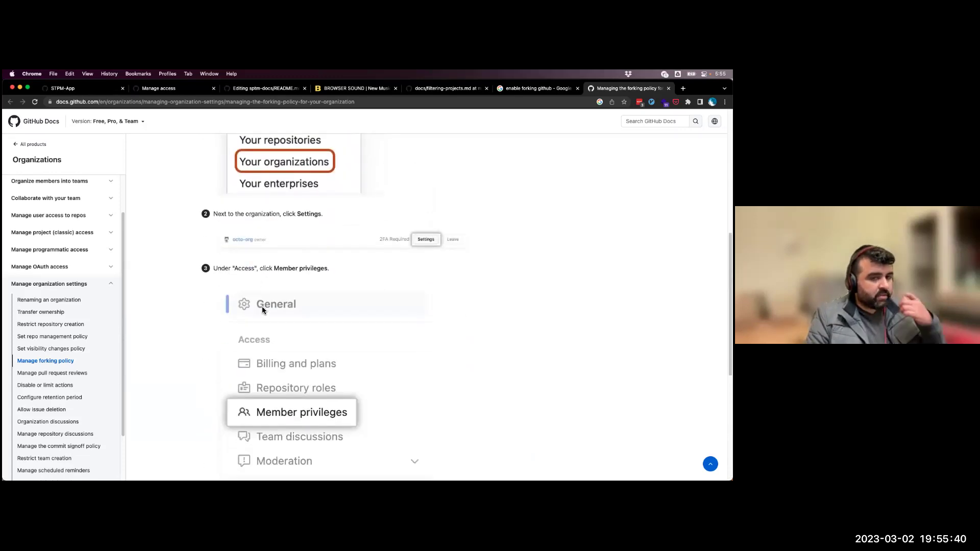
scroll(277, 298, "up", 6)
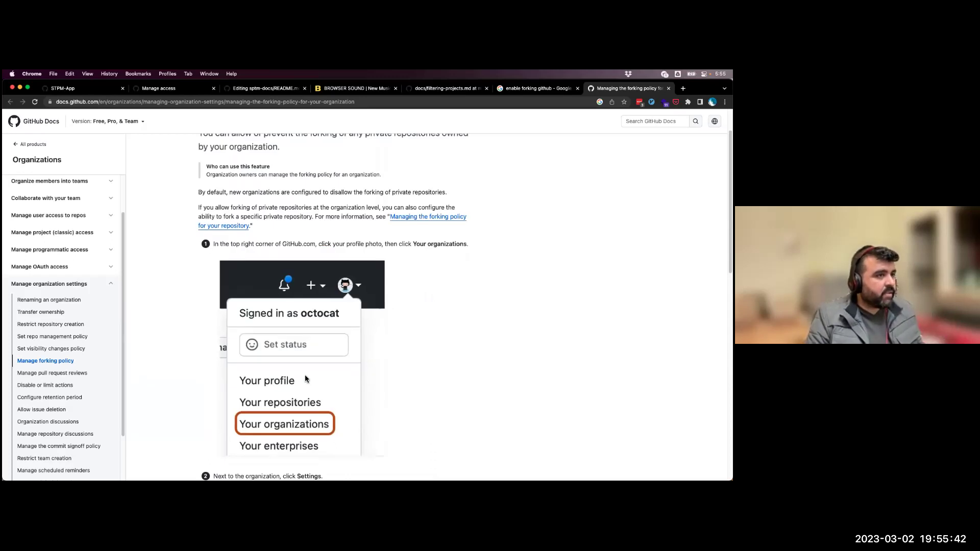
scroll(304, 377, "down", 9)
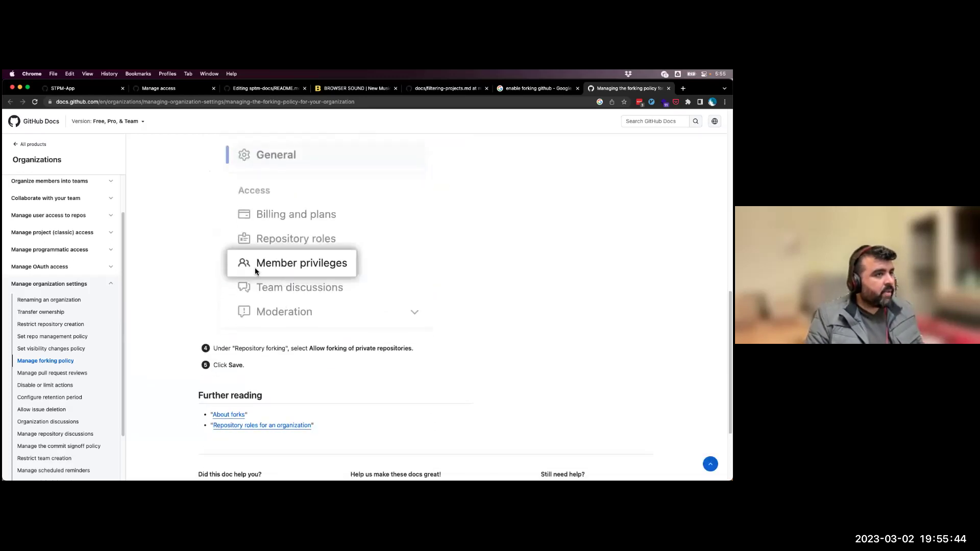
left_click_drag(229, 351, 387, 348)
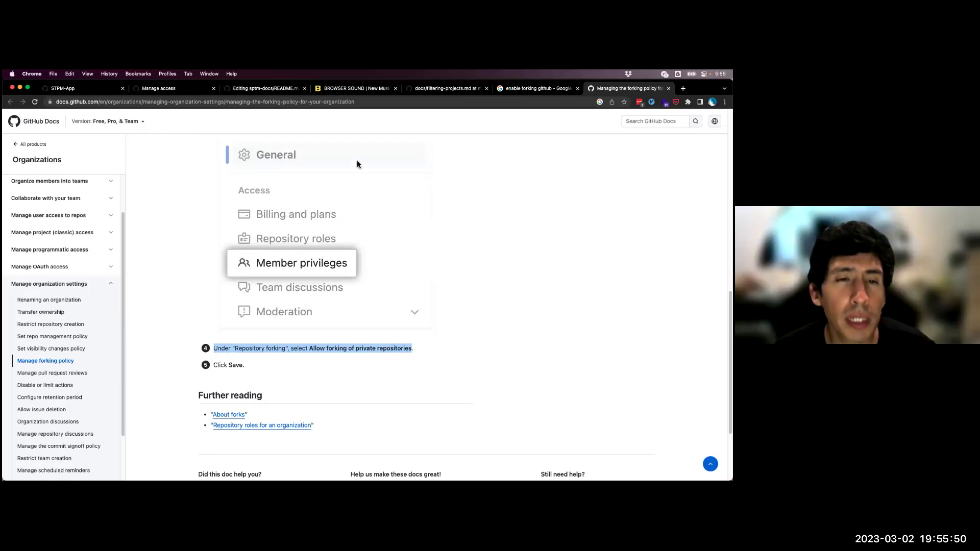
scroll(355, 273, "up", 6)
scroll(355, 274, "up", 1)
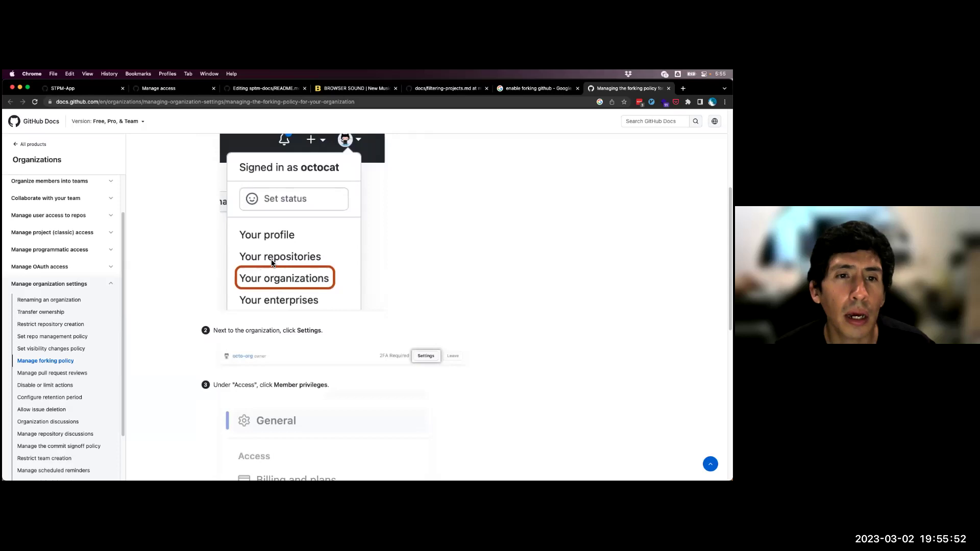
scroll(356, 229, "up", 1)
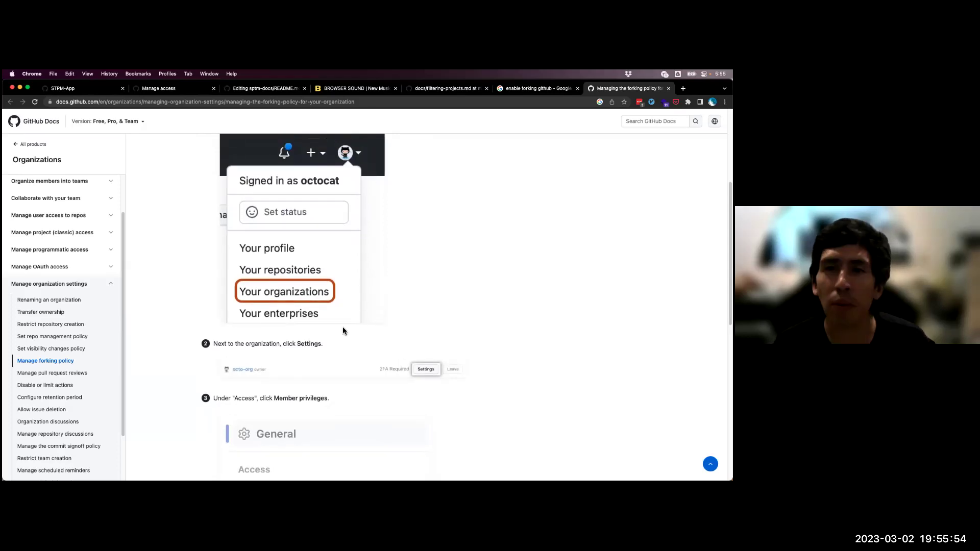
scroll(345, 332, "down", 7)
scroll(344, 326, "down", 2)
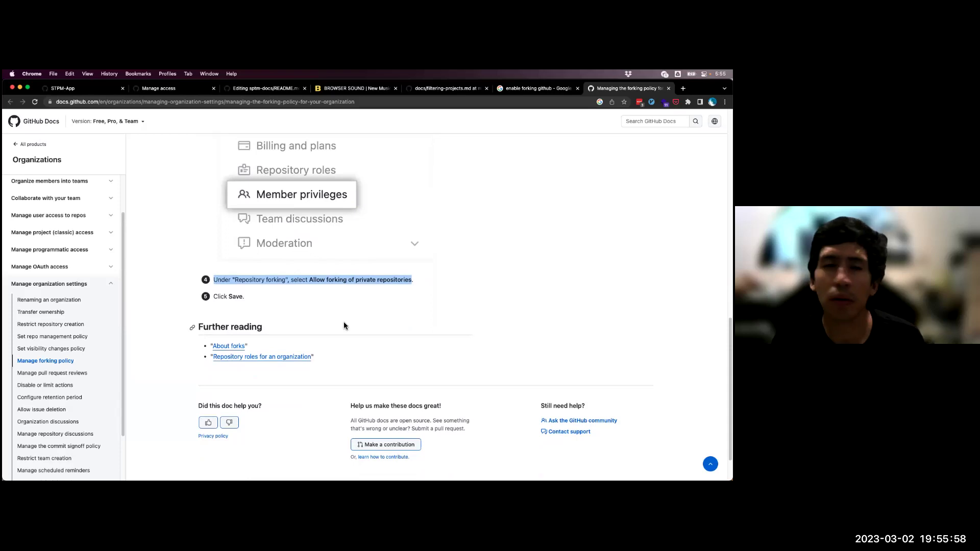
- Look up the account's organizations and check the sptm-unam organization page for its settings, then return to the organizations list
left_click(240, 92)
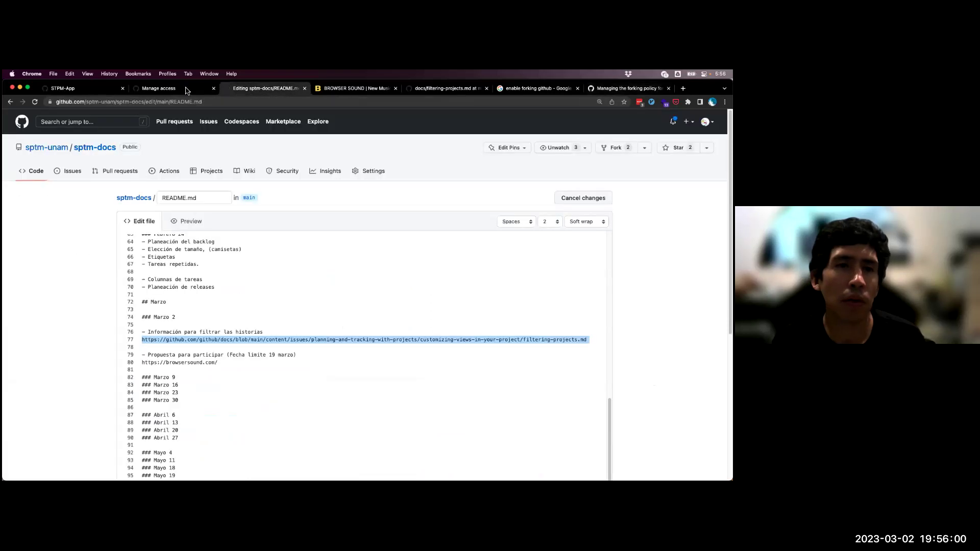
left_click(165, 91)
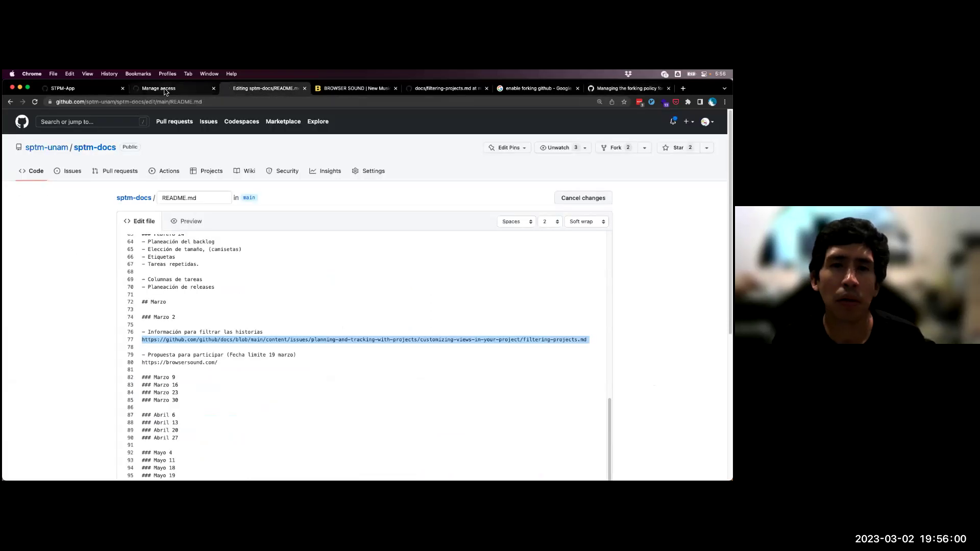
left_click(80, 92)
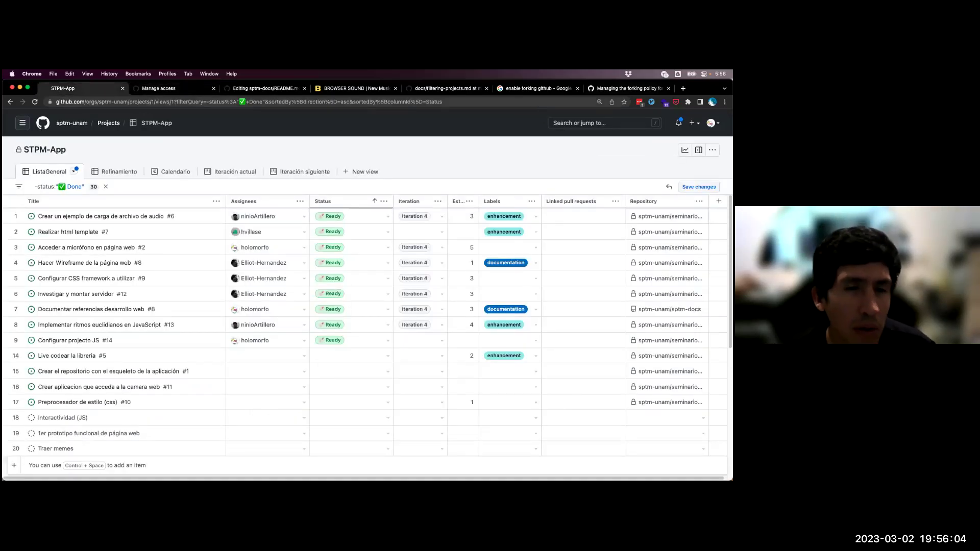
left_click(166, 91)
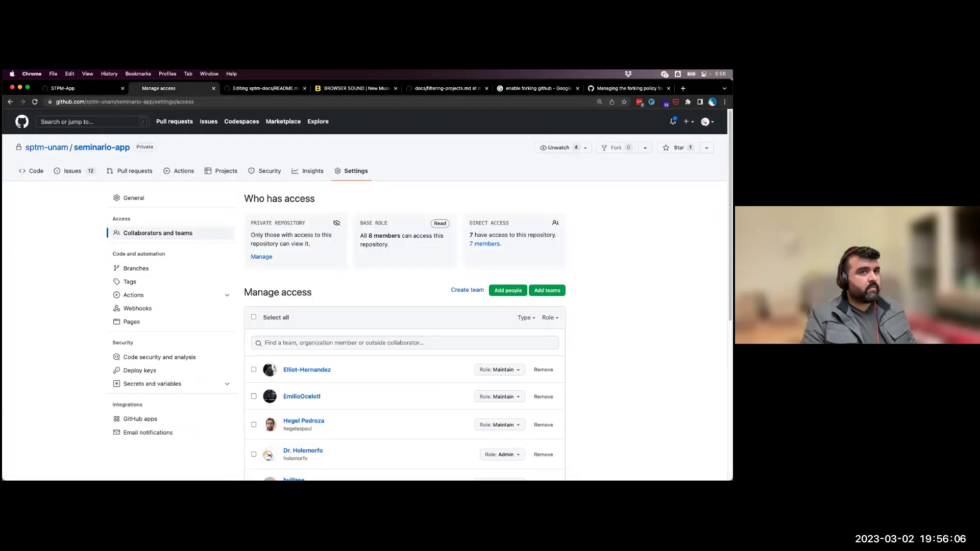
left_click(707, 122)
left_click(676, 195)
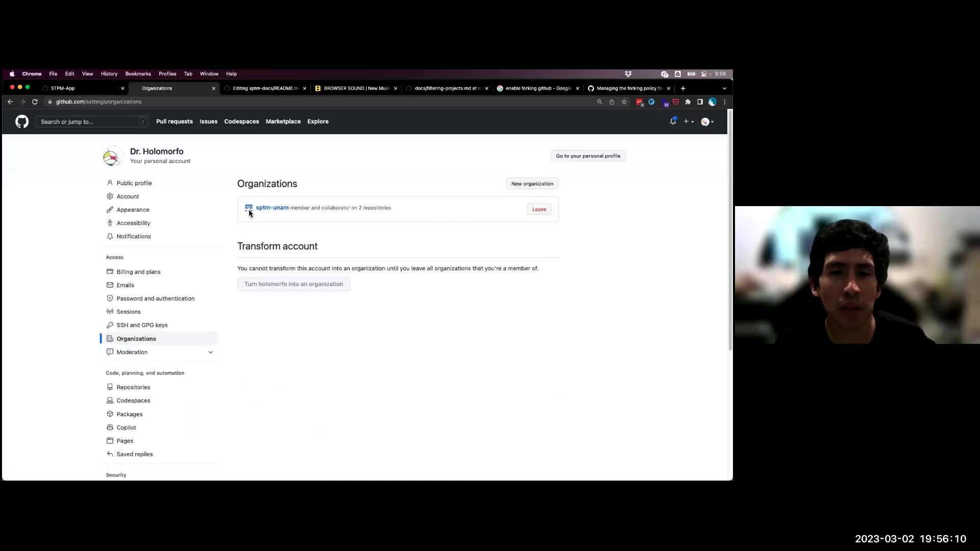
left_click(264, 210)
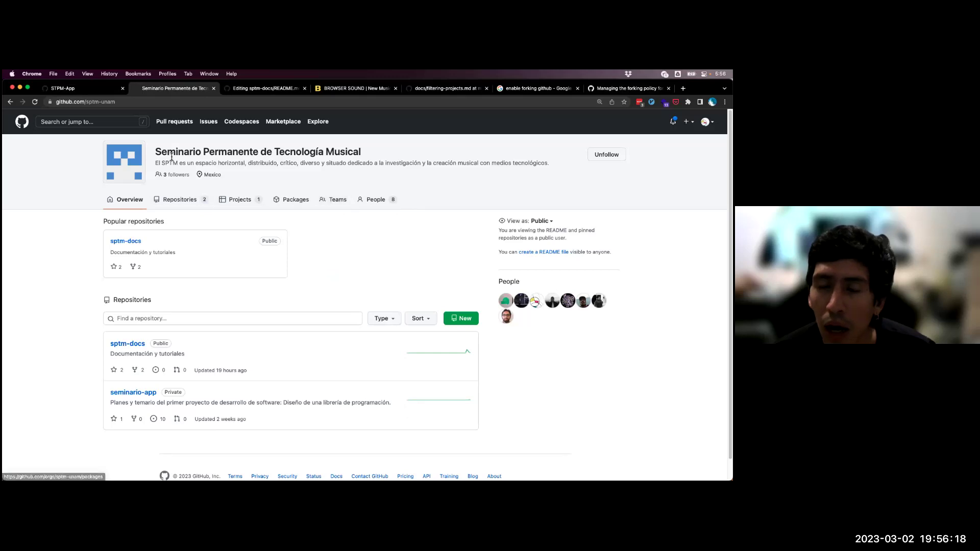
left_click(10, 102)
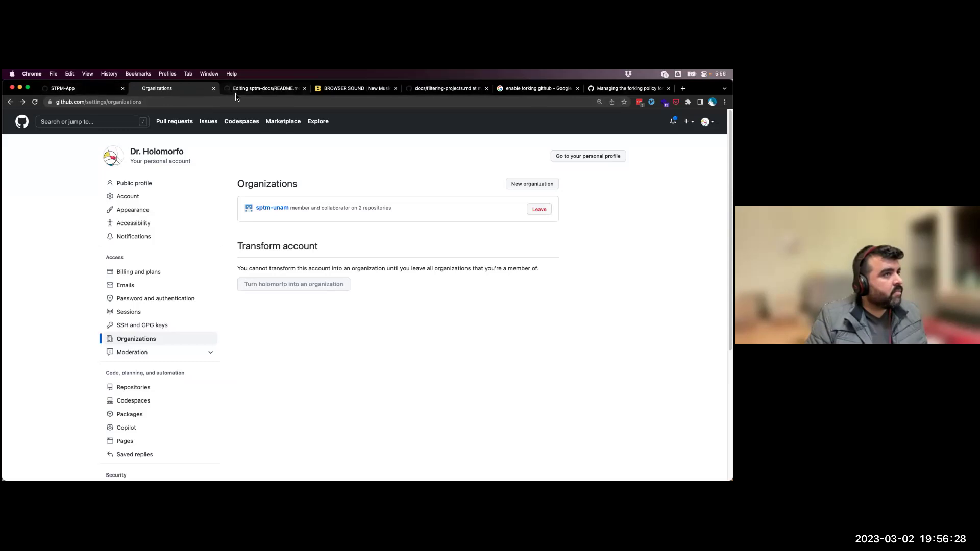
- Close the forking search, documentation and organizations pages along with the other reference pages, and return to the STPM-App project
left_click(627, 89)
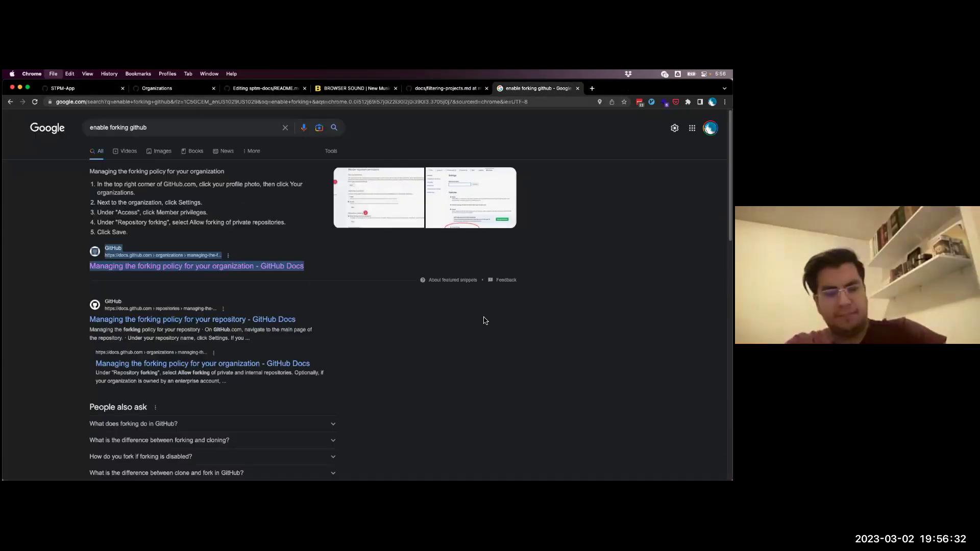
key("super+w")
key("super+w")
key("super+w")
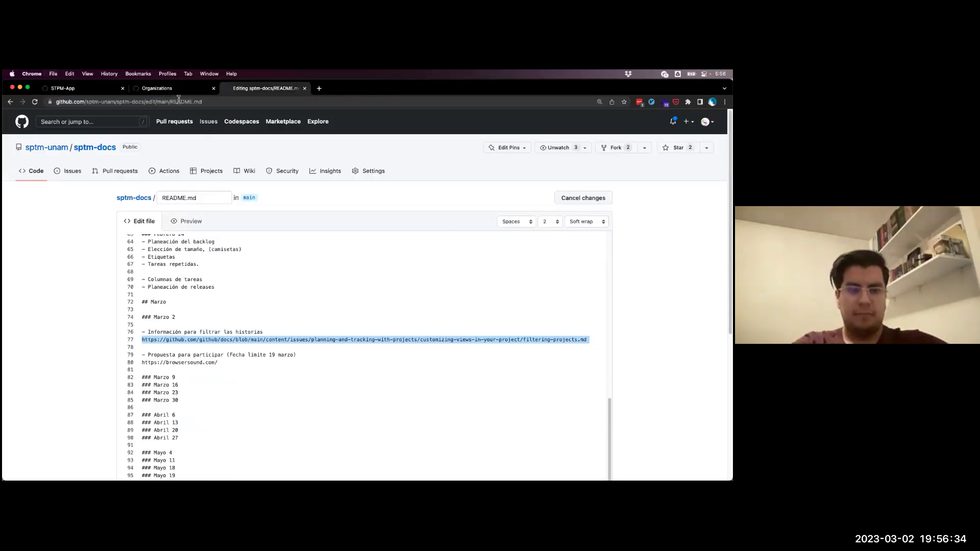
key("super+alt+Left")
key("super+w")
key("super+alt+Left")
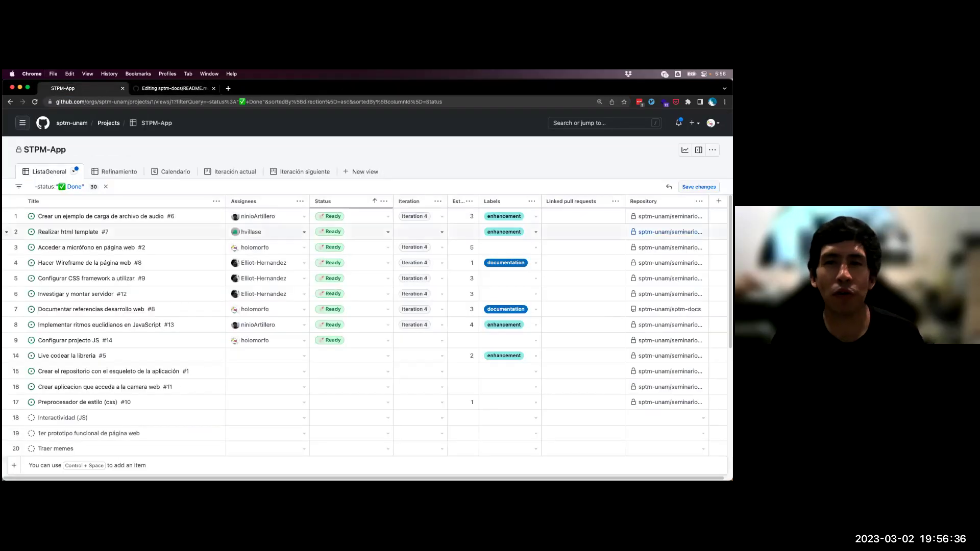
- Open the seminario-app repository from the project list and fork it to the personal account, copying only the main branch
left_click(670, 216, "super")
left_click(159, 89)
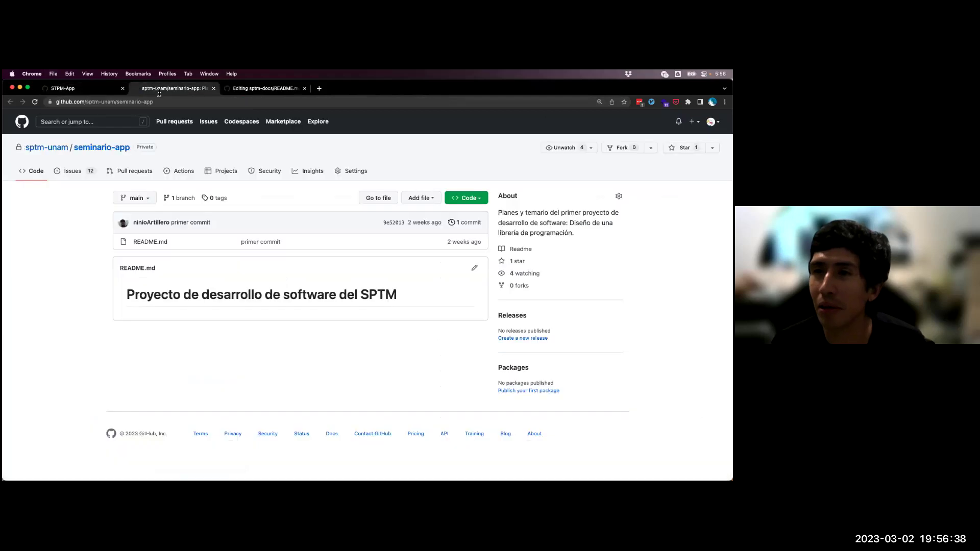
left_click(621, 148)
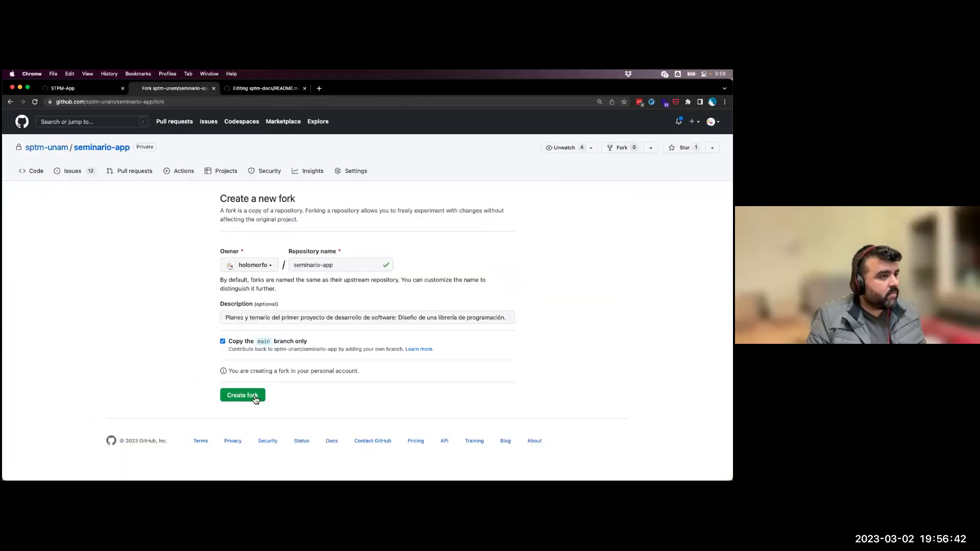
left_click(255, 403)
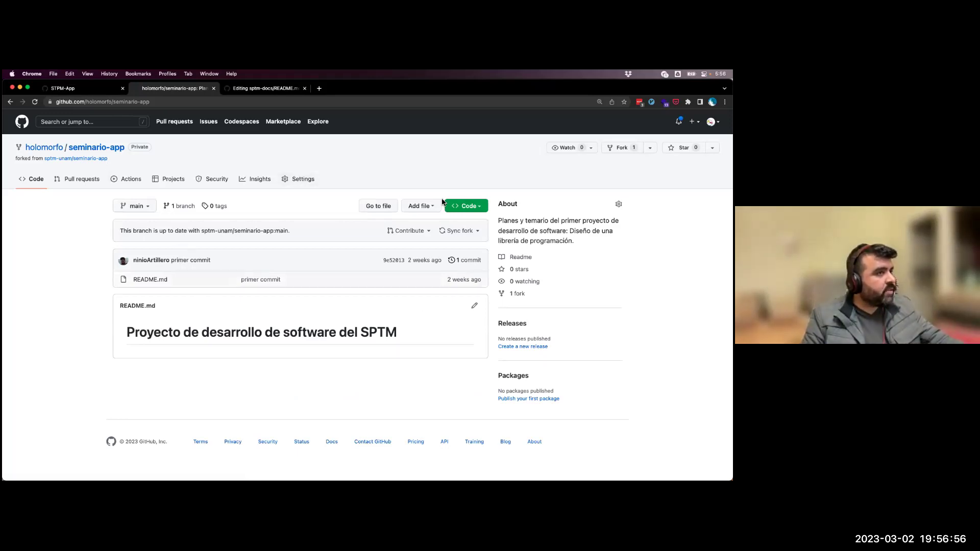
- Show the fork's local clone options and copy its GitHub CLI clone command
left_click(466, 206)
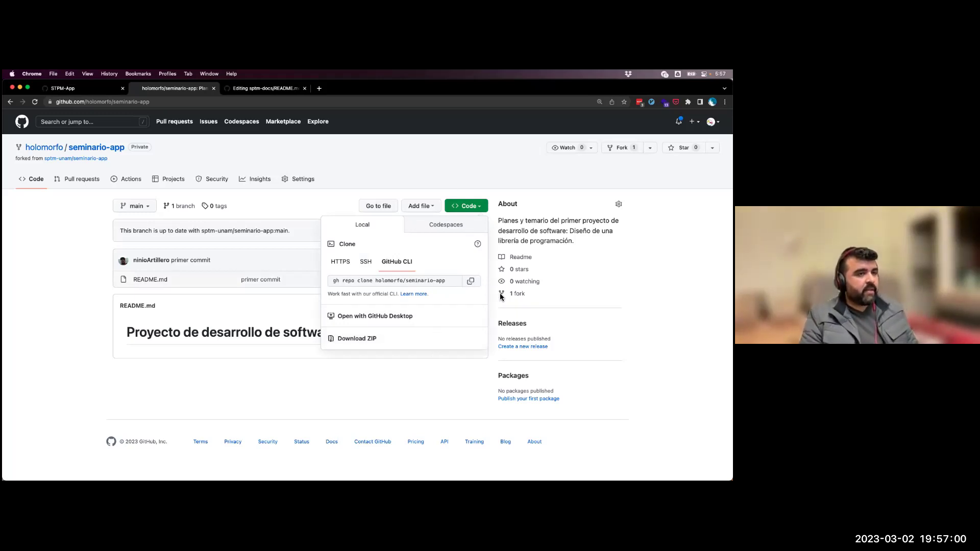
left_click(370, 268)
left_click(396, 264)
left_click(471, 281)
- Switch to iTerm2 and change the working directory from Documents to the repos folder
mouse_move(326, 475)
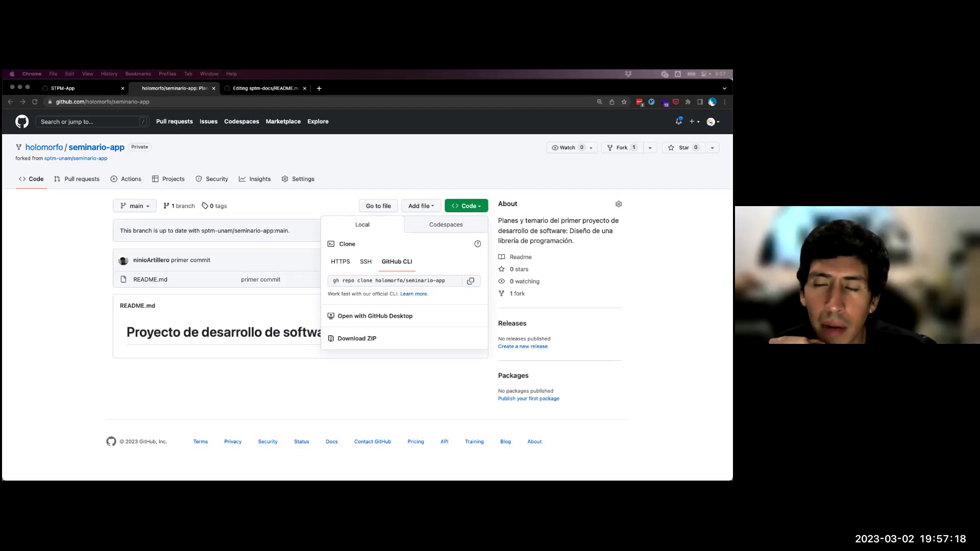
key("super+Tab")
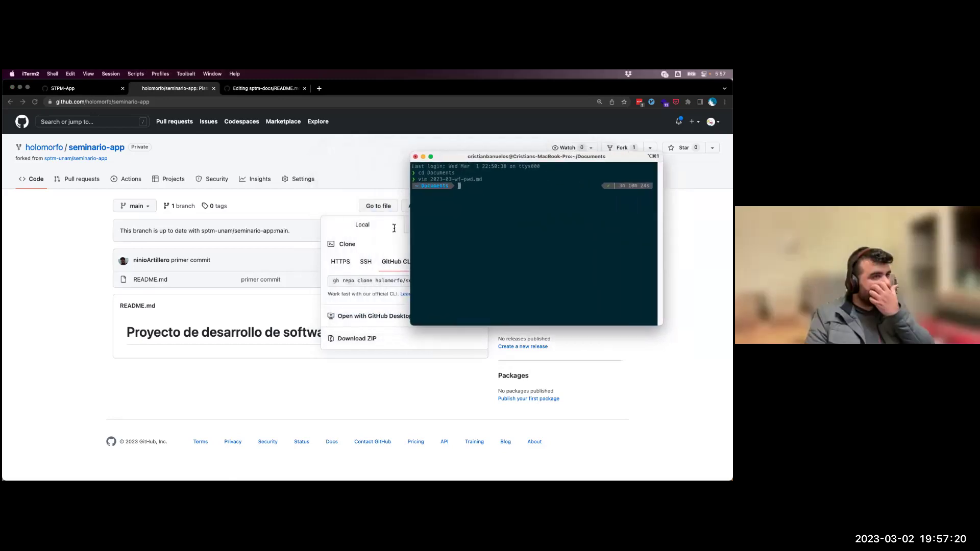
type("cd ..")
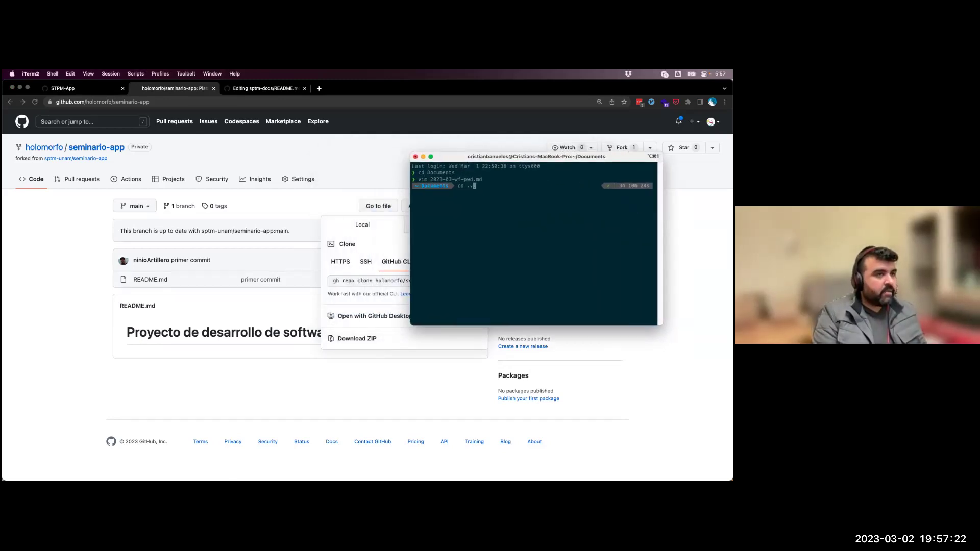
key("Return")
type("cd repos")
key("Return")
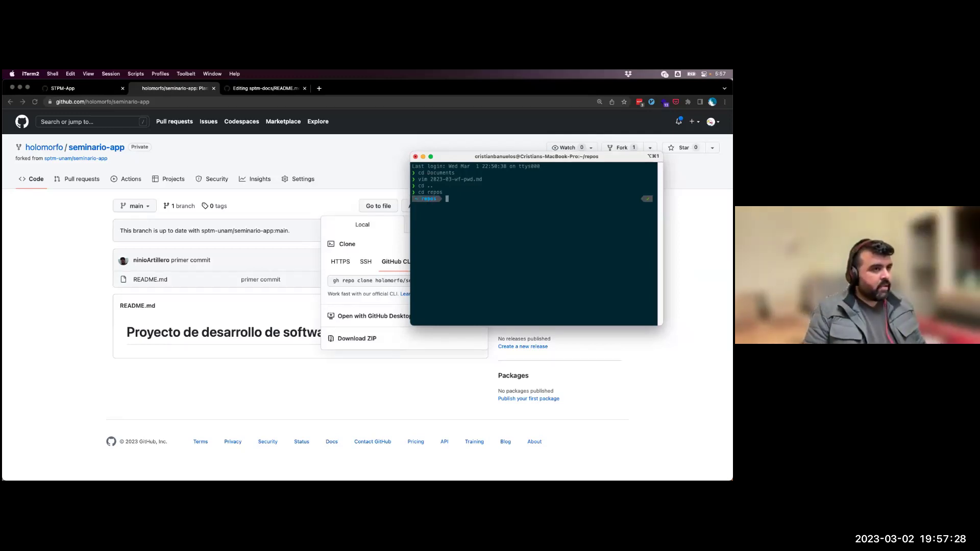
- Copy the fork's SSH address in the browser and clone the repository with git into the terminal's repos folder
left_click(374, 246)
left_click(367, 267)
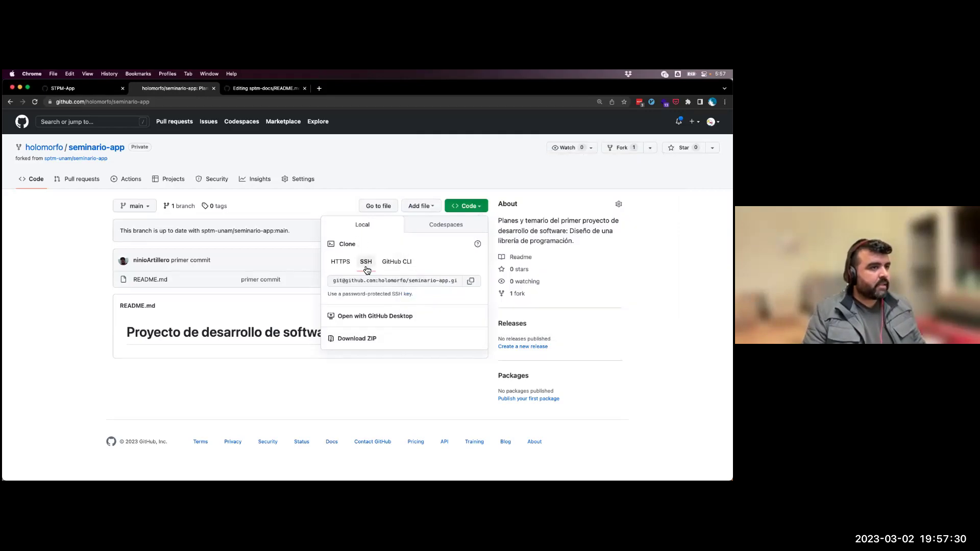
left_click(471, 281)
key("alt+space")
type("git ")
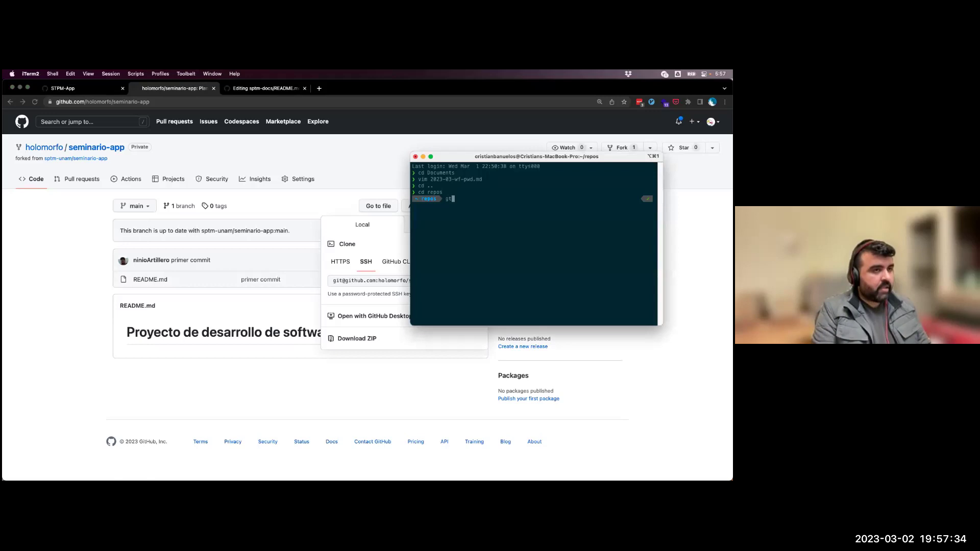
type("clone")
key("super+v")
key("Return")
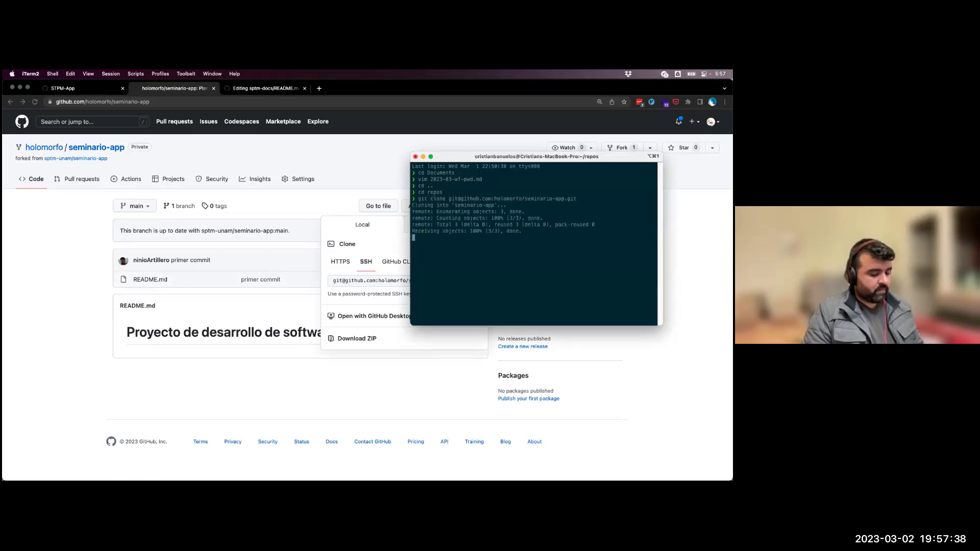
- Enlarge the terminal text, enter the cloned seminario-app folder and list its files
key("super+plus")
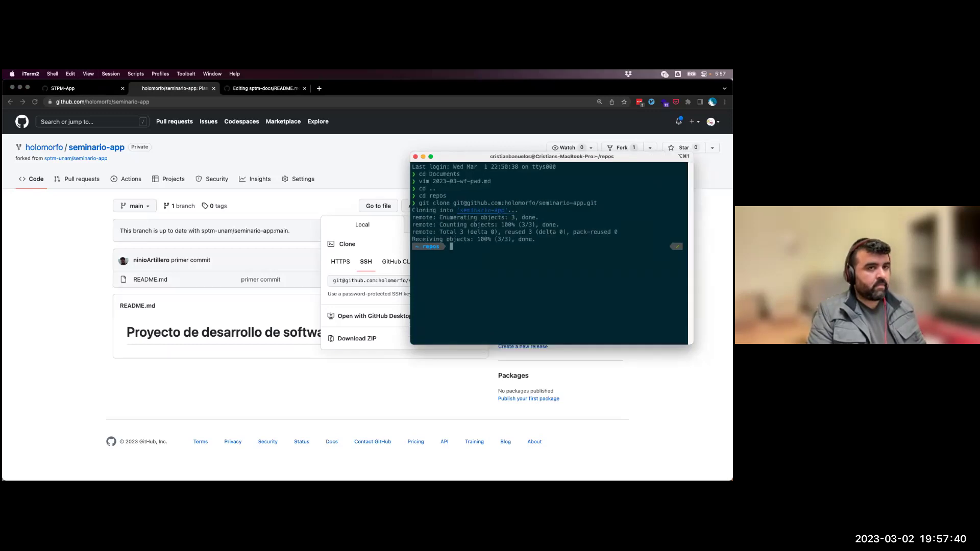
key("super+plus")
type("cd seminario-app")
key("Tab")
key("Return")
type("ls")
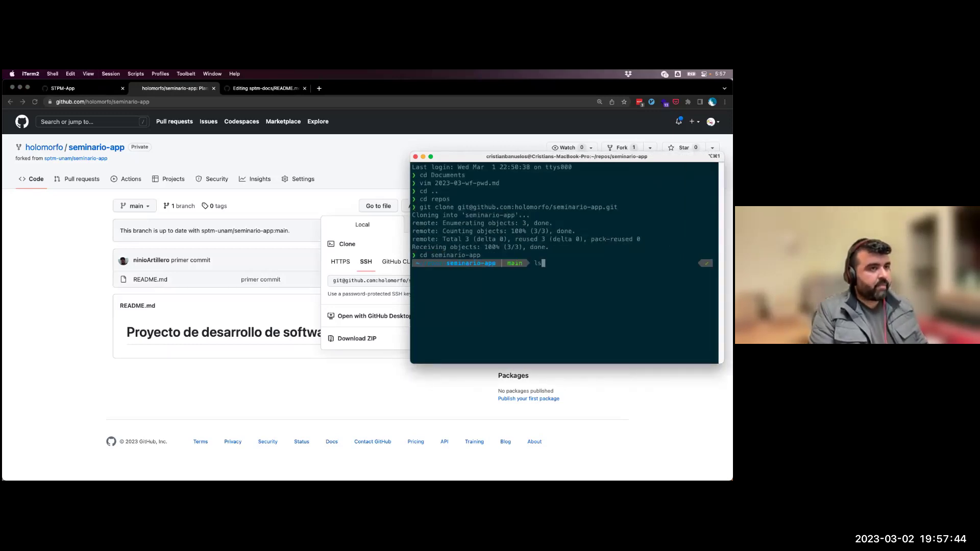
key("Return")
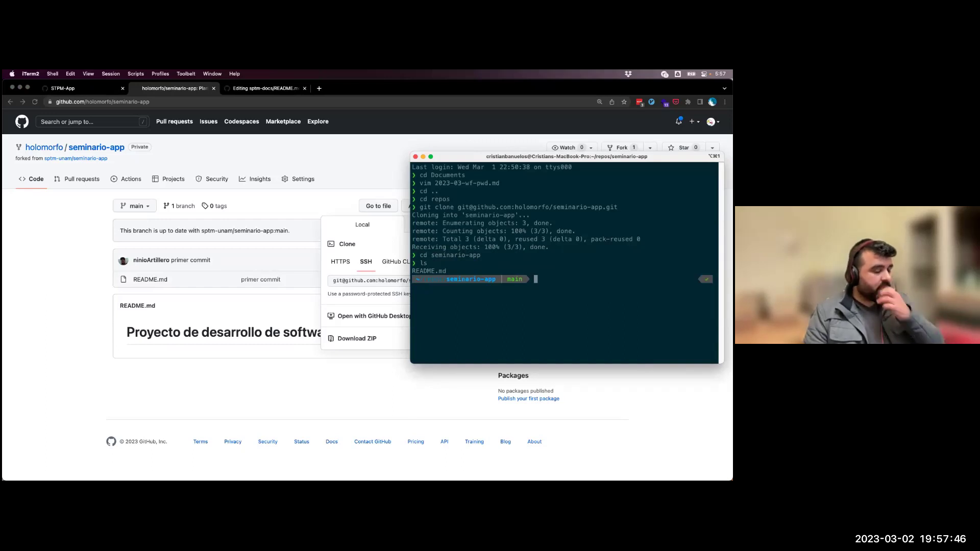
- Open the seminario-app folder in Visual Studio Code from the terminal and close the release notes
type("code ")
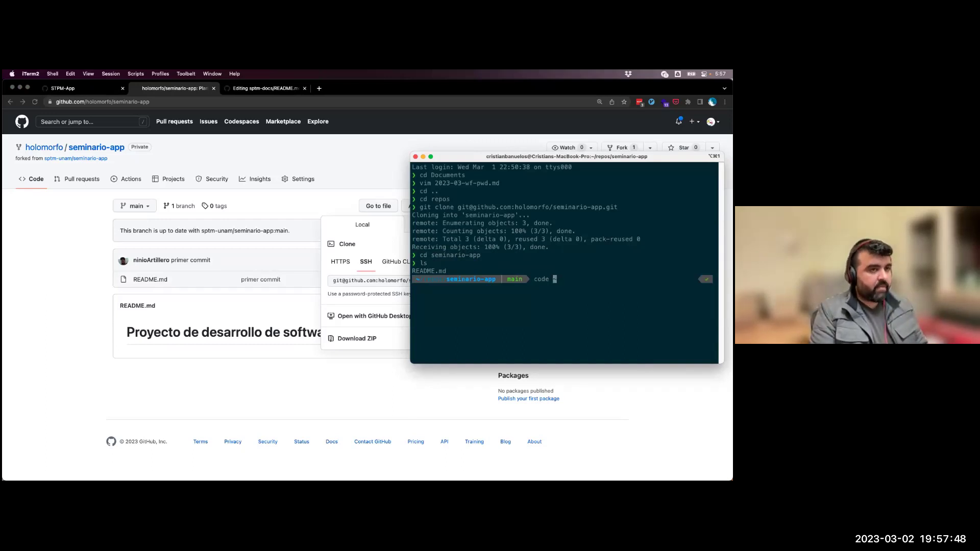
type(".")
key("Return")
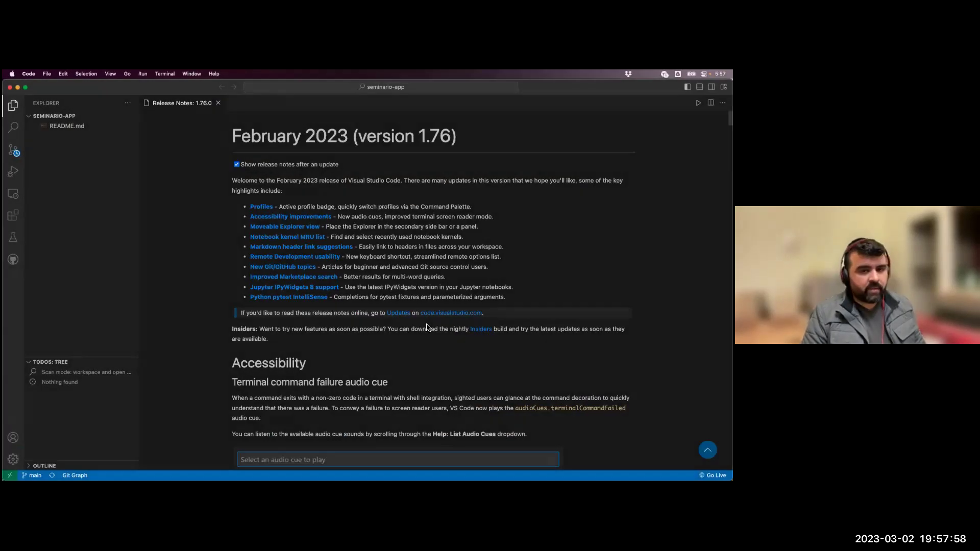
left_click(219, 103)
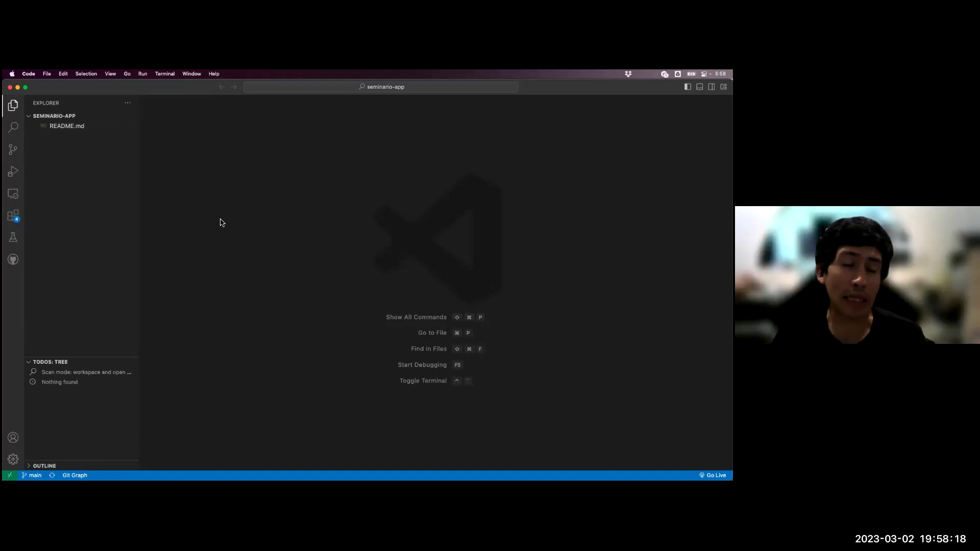
- Open the Git Graph and examine the remote configuration in its repository settings
left_click(75, 475)
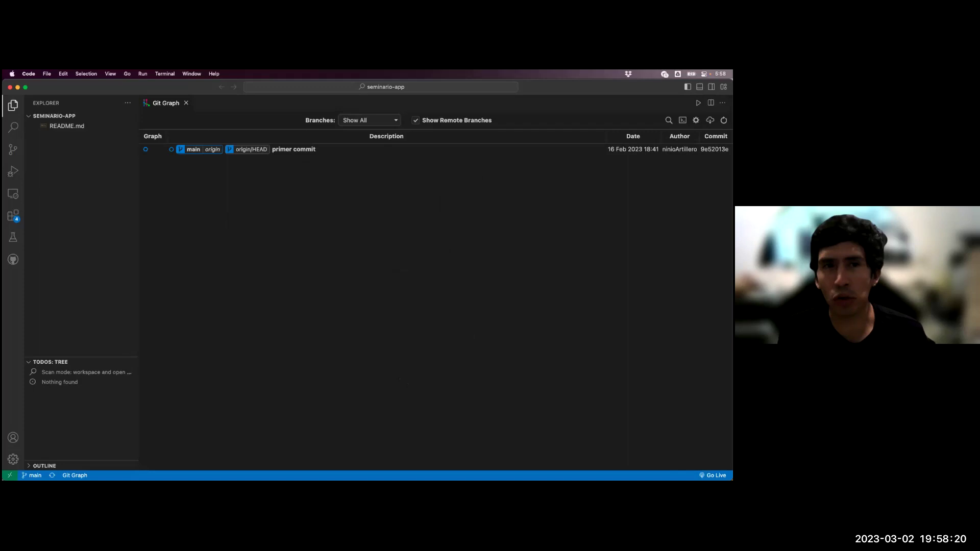
left_click(711, 120)
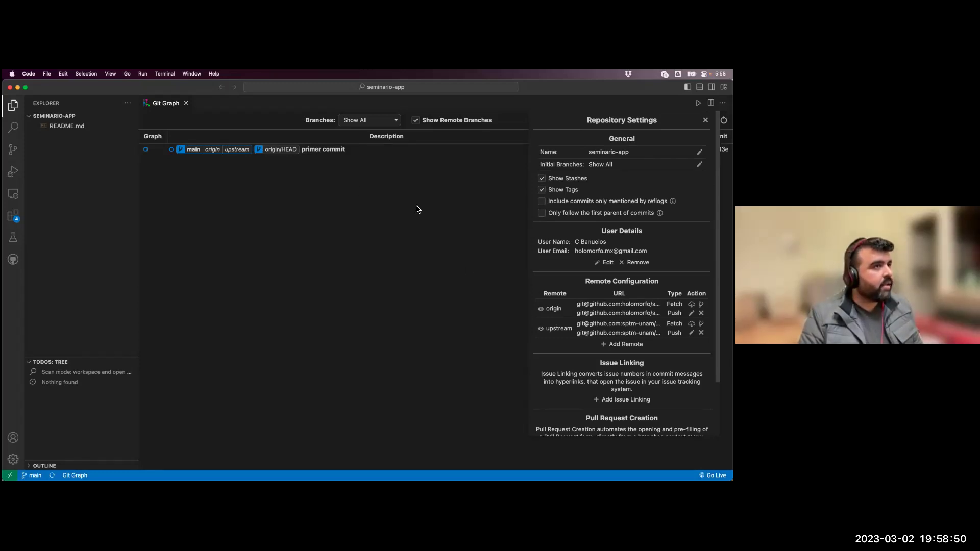
key("Escape")
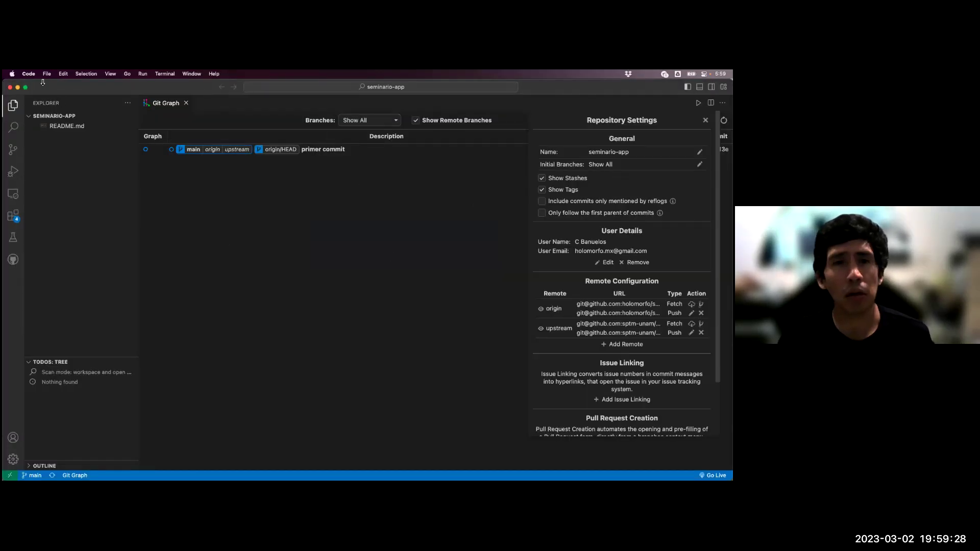
- Quit Visual Studio Code, switch to iTerm2, list the clone's files and go back up to the repos folder
left_click(10, 87)
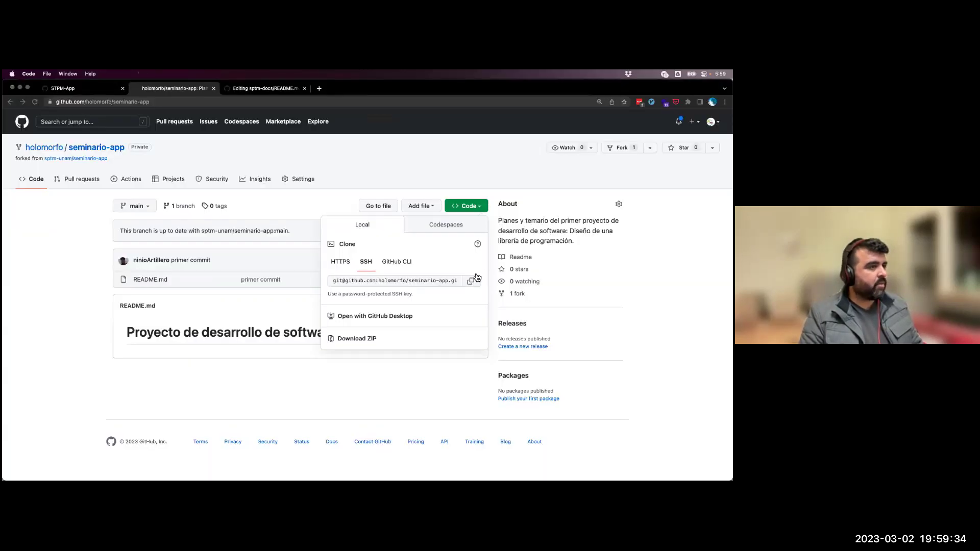
key("super+q")
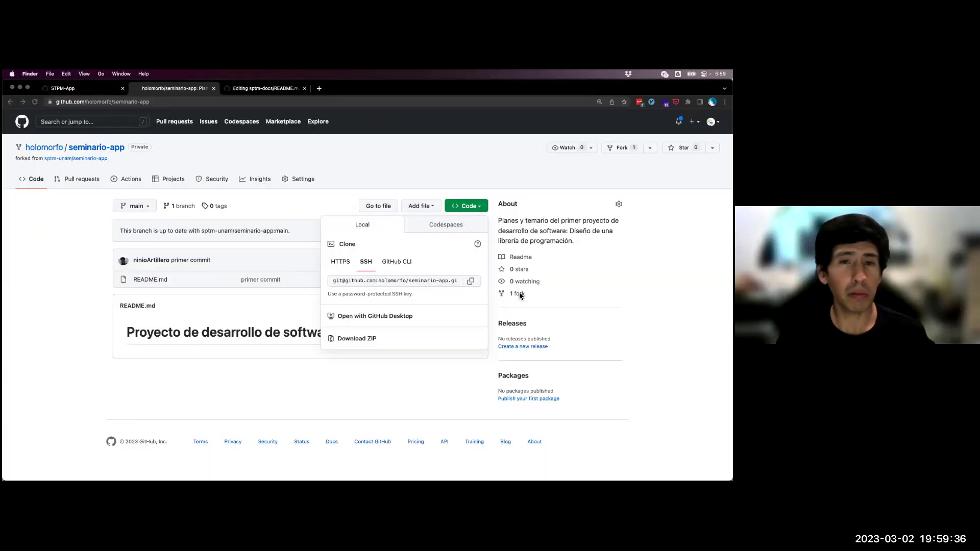
key("super+Tab")
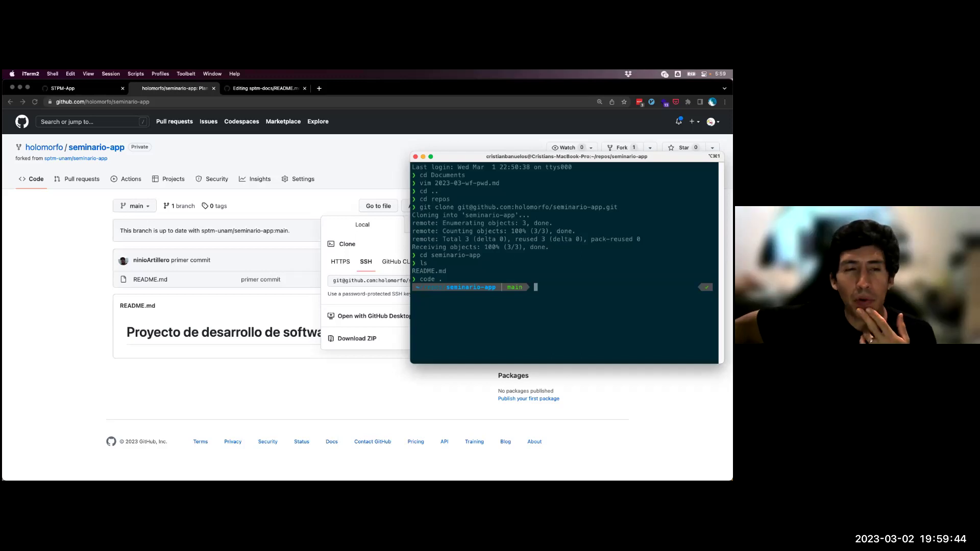
type("ls")
key("Return")
type("cd ..")
key("Return")
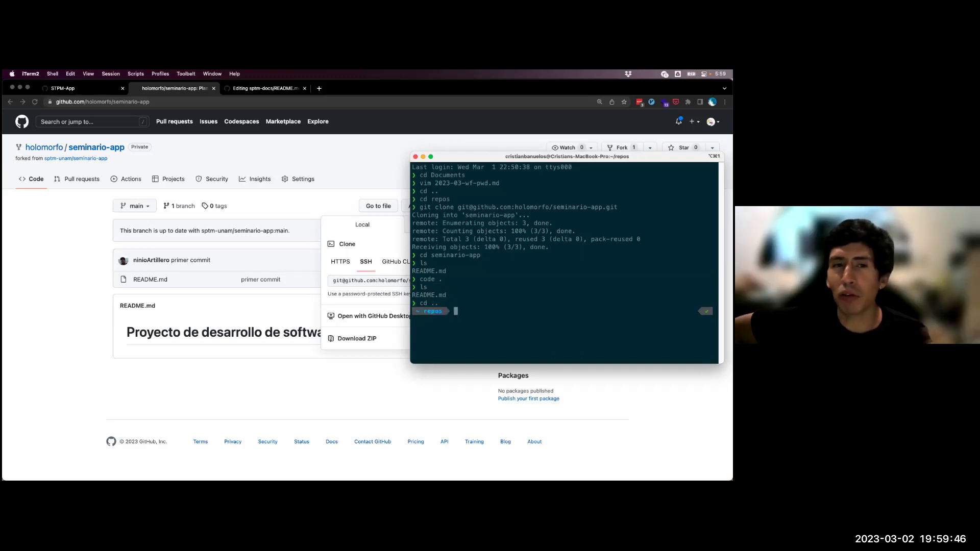
- List the repos folder, force-delete the local seminario-app folder and clone the personal fork again over SSH
type("ls")
key("Return")
type("rm -rf se")
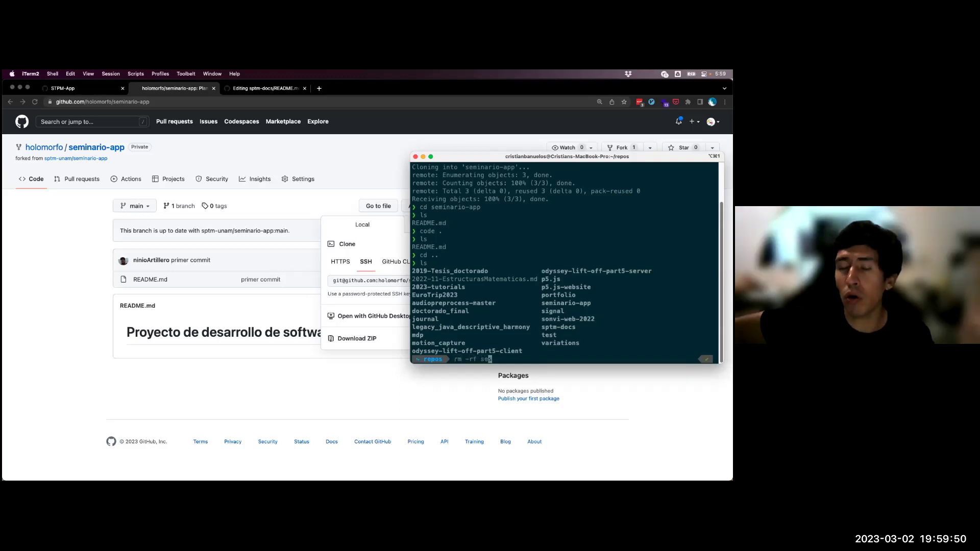
key("Tab")
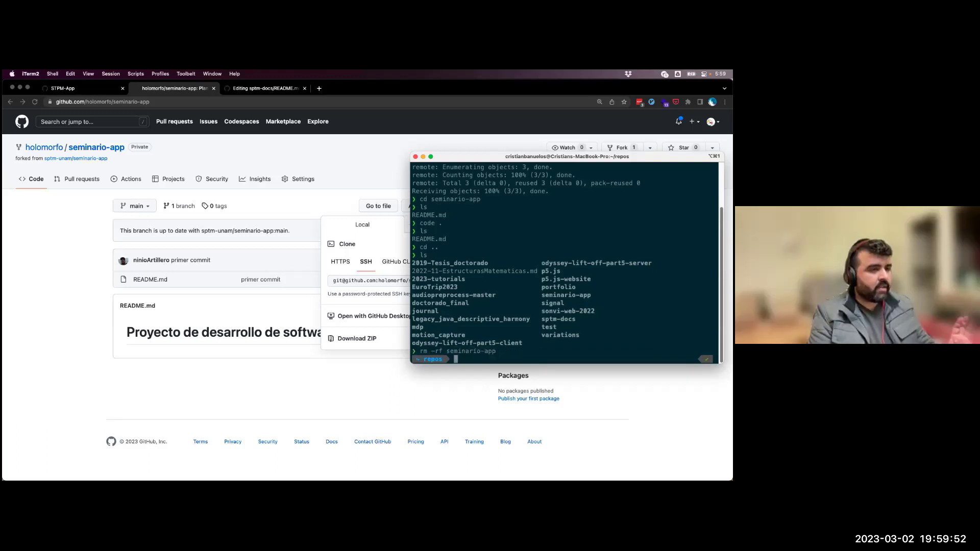
type("git clone git@github.com:holomorfo/seminario-app.git")
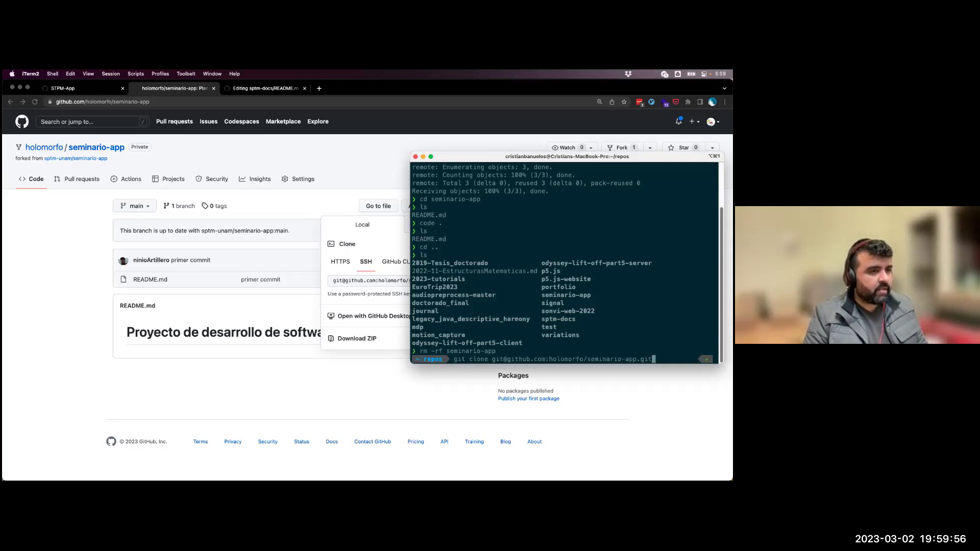
key("Return")
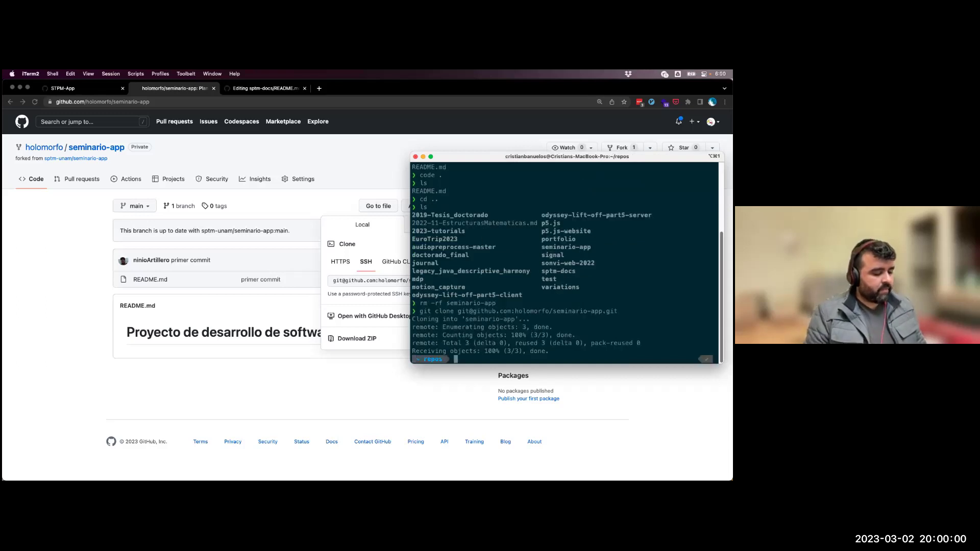
- Try to list the Git remotes from the repos folder with git remote -v
type("gi")
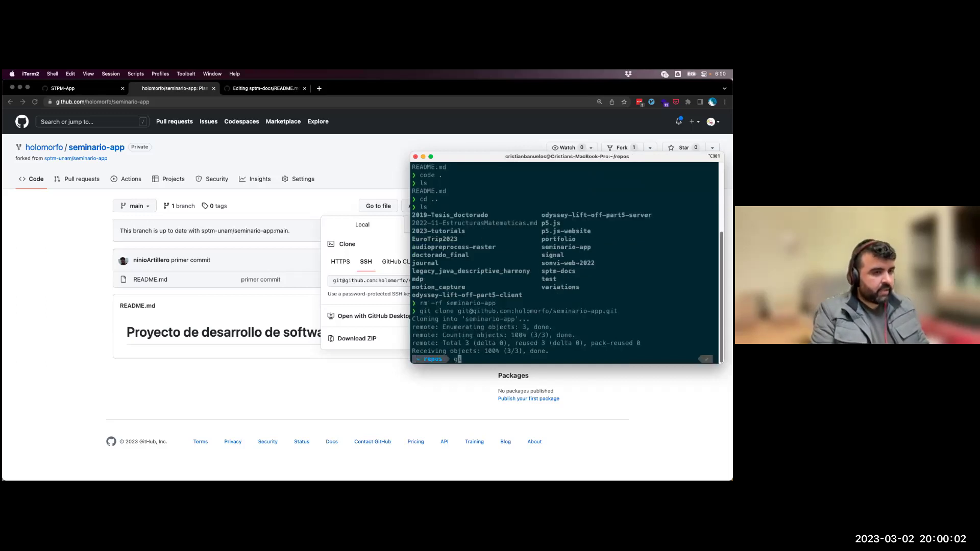
type("t remote -")
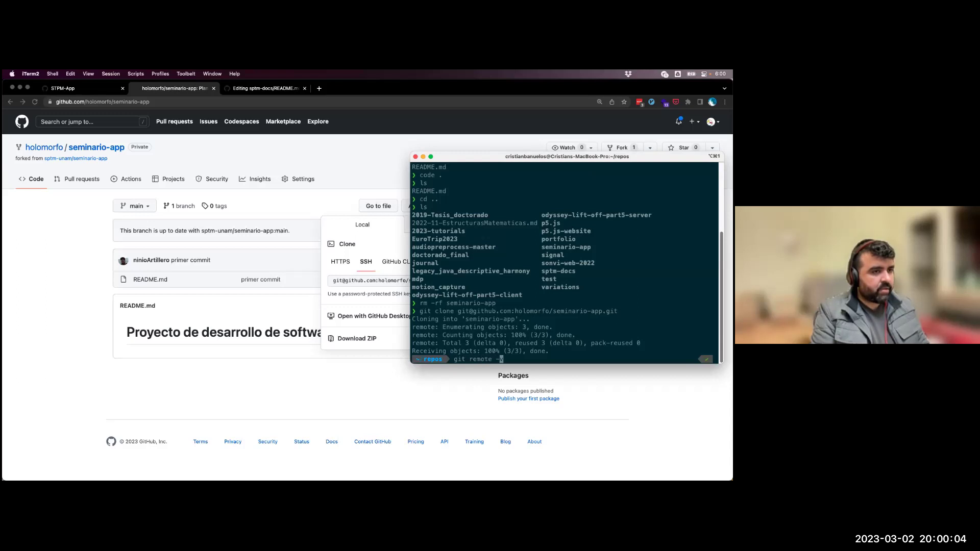
type("v")
key("Return")
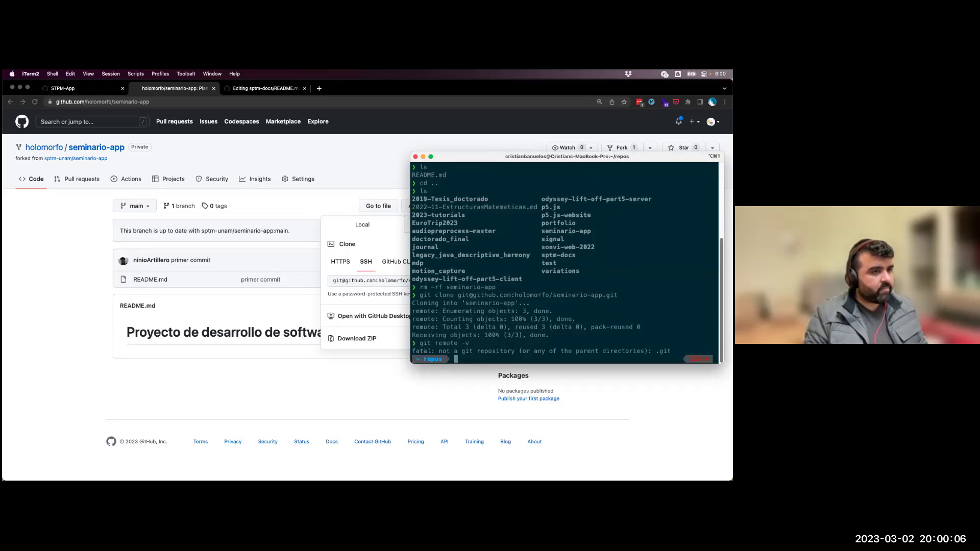
- Enter the freshly cloned seminario-app folder, clear the terminal and list the remotes with git remote -v
type("c")
type("cd seminario-app")
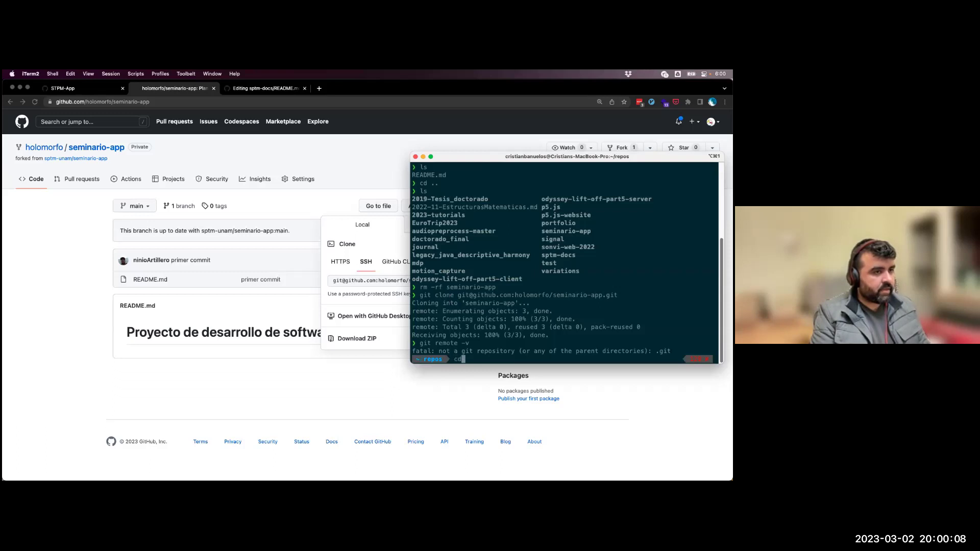
key("Return")
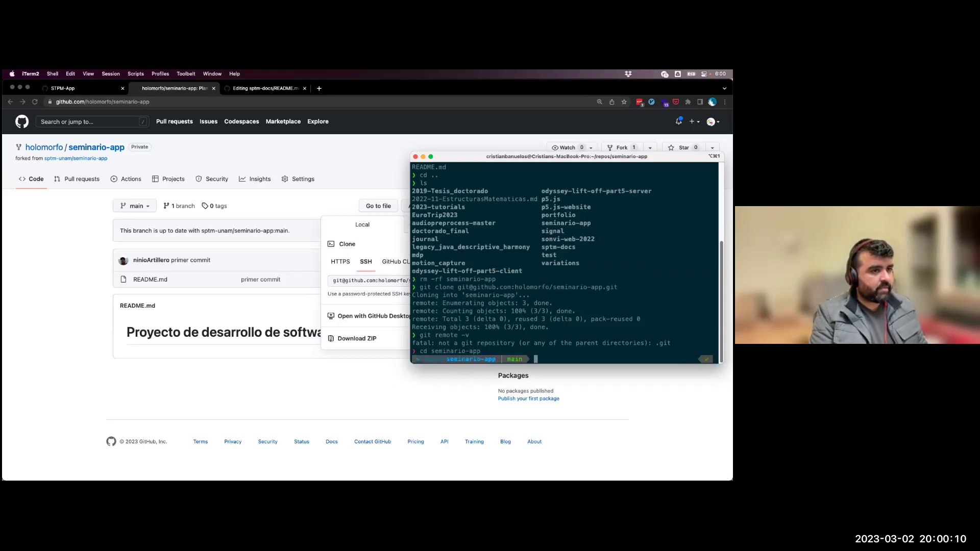
key("ctrl+l")
type("git remote -v")
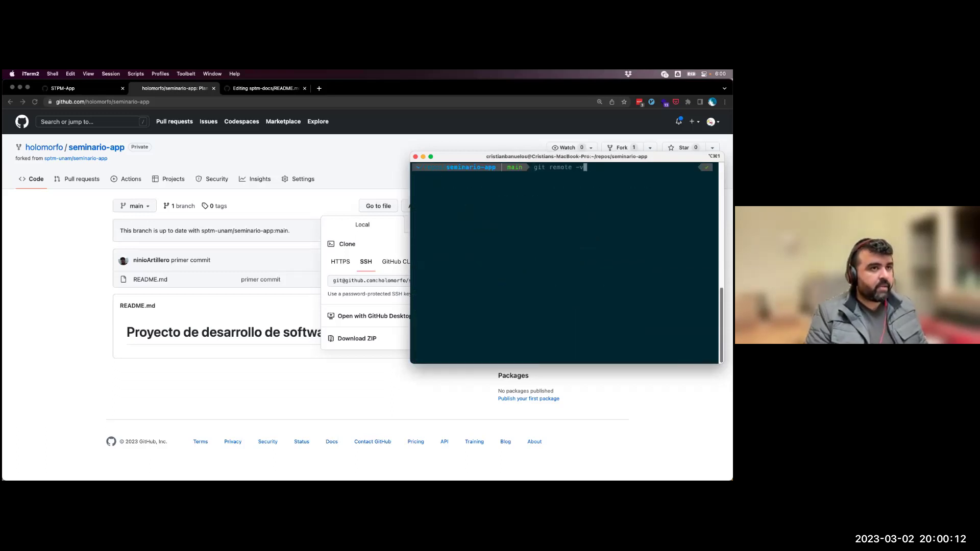
key("Return")
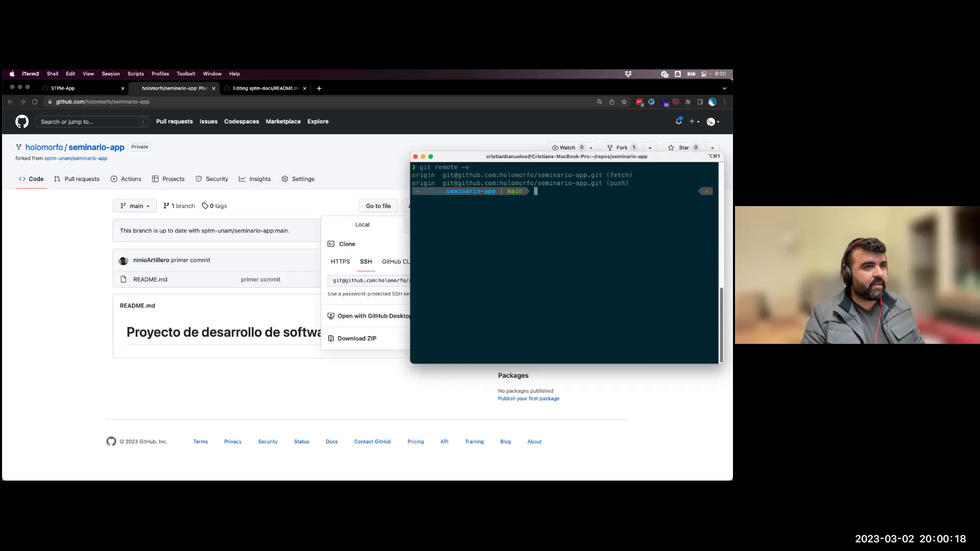
type("code")
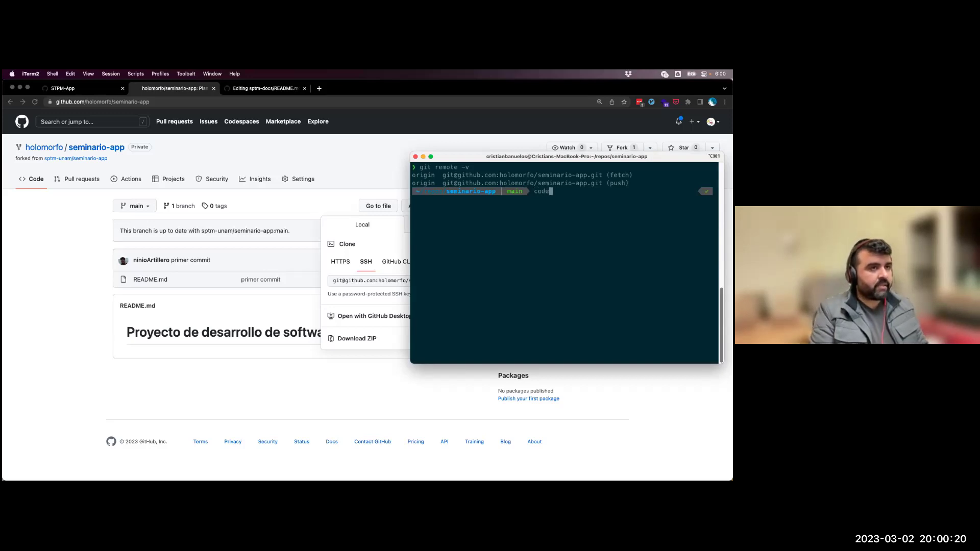
key("BackSpace")
key("BackSpace")
key("BackSpace")
key("BackSpace")
- Begin a git remote add upstream command, copy the original sptm-unam/seminario-app repository's SSH URL in Chrome and return to iTerm2
type("git remote ")
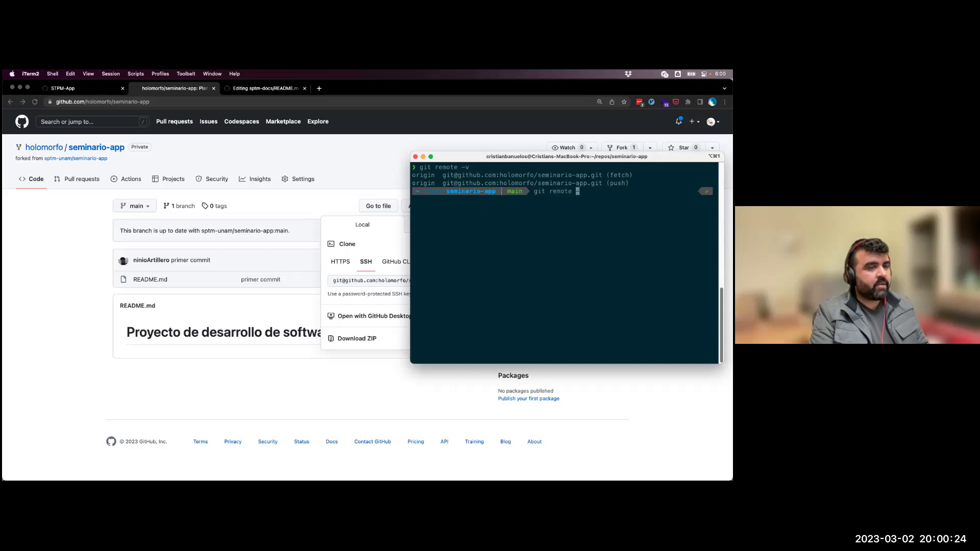
type("add upstream")
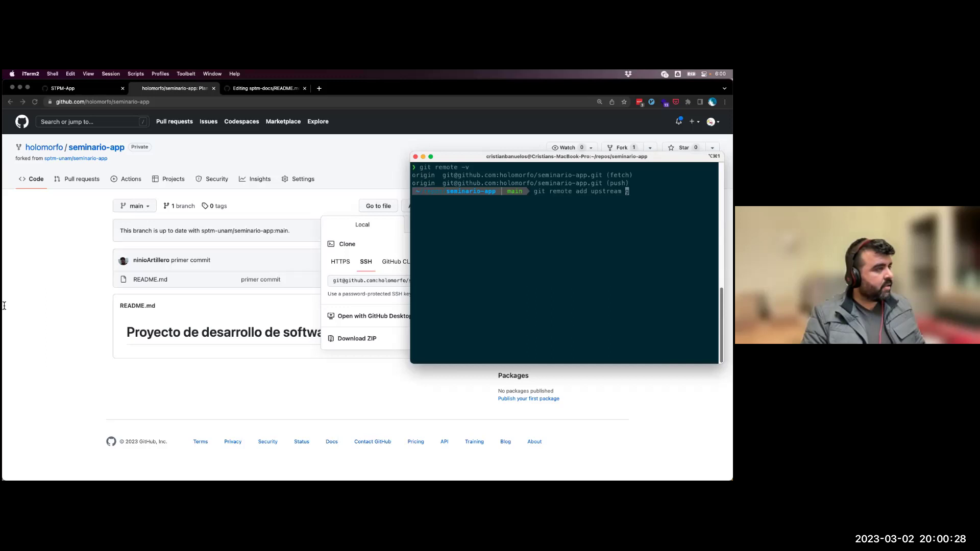
left_click(12, 213)
left_click(87, 159)
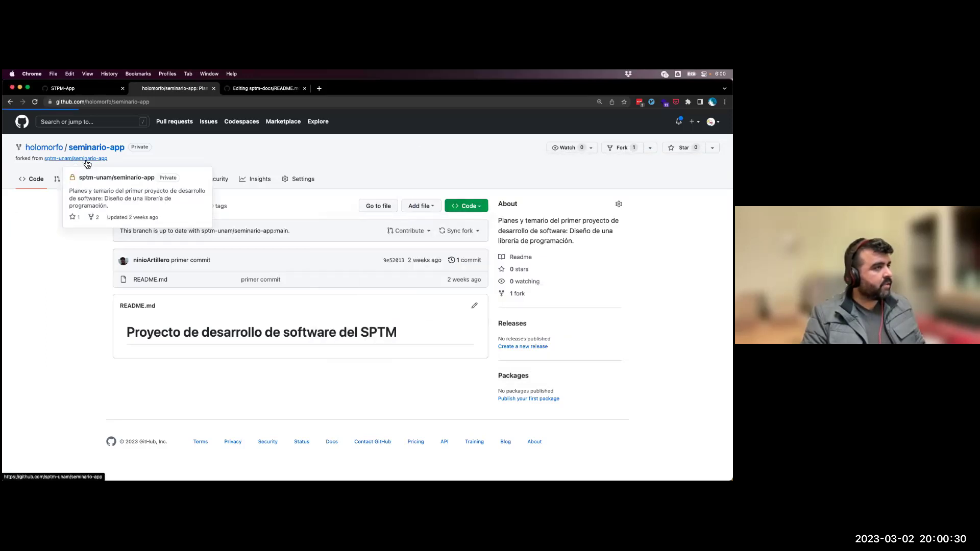
left_click(480, 201)
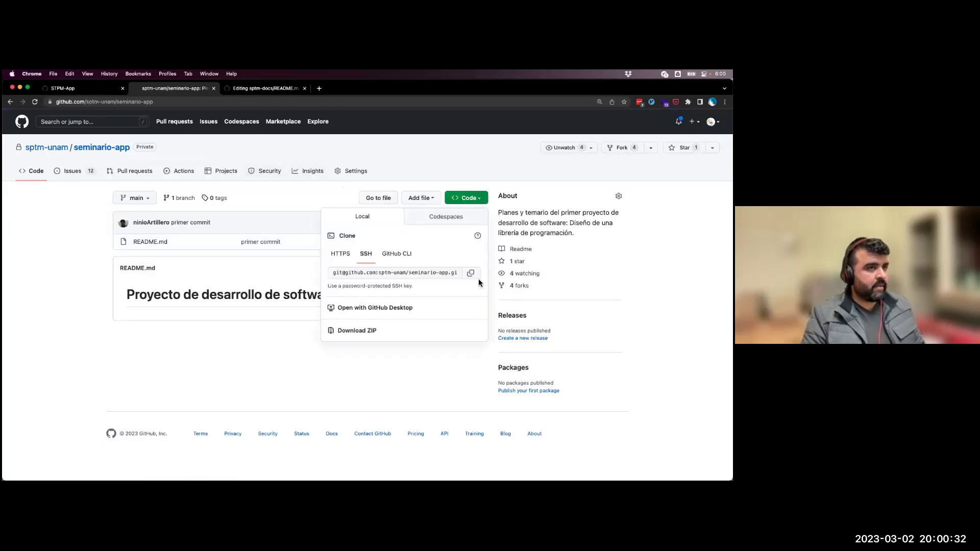
left_click(481, 273)
key("super+Tab")
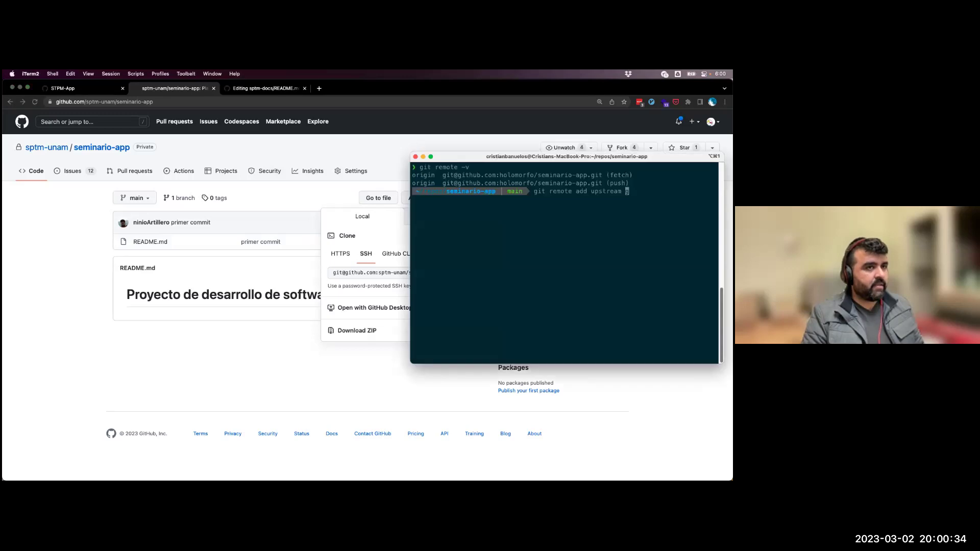
key("super+v")
key("BackSpace")
key("BackSpace")
key("BackSpace")
key("BackSpace")
key("BackSpace")
key("BackSpace")
key("BackSpace")
key("BackSpace")
key("BackSpace")
key("BackSpace")
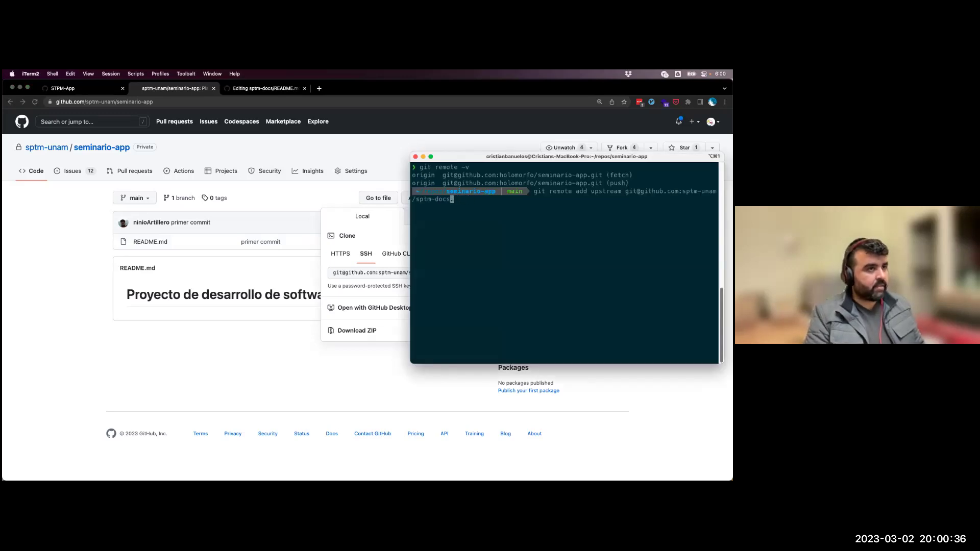
key("BackSpace")
key("BackSpace")
key("BackSpace")
key("BackSpace")
key("BackSpace")
key("BackSpace")
key("BackSpace")
key("BackSpace")
key("BackSpace")
key("BackSpace")
key("BackSpace")
key("BackSpace")
key("BackSpace")
key("BackSpace")
key("BackSpace")
key("BackSpace")
key("BackSpace")
key("BackSpace")
key("BackSpace")
key("BackSpace")
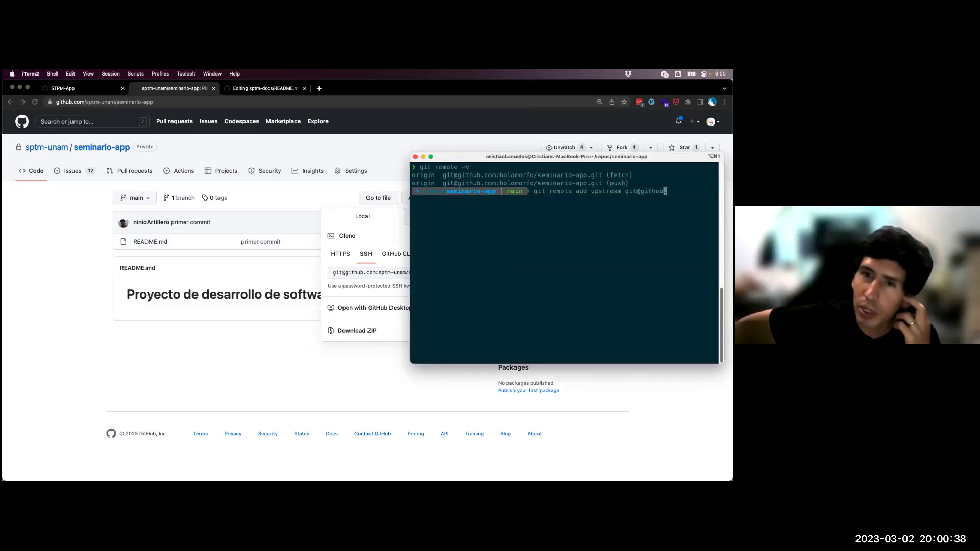
key("BackSpace")
key("BackSpace")
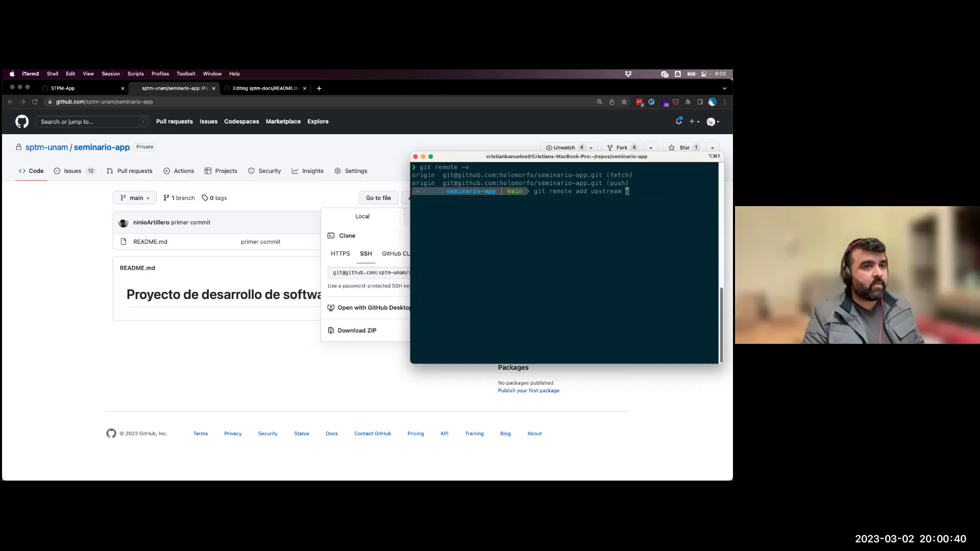
key("super+v")
key("Return")
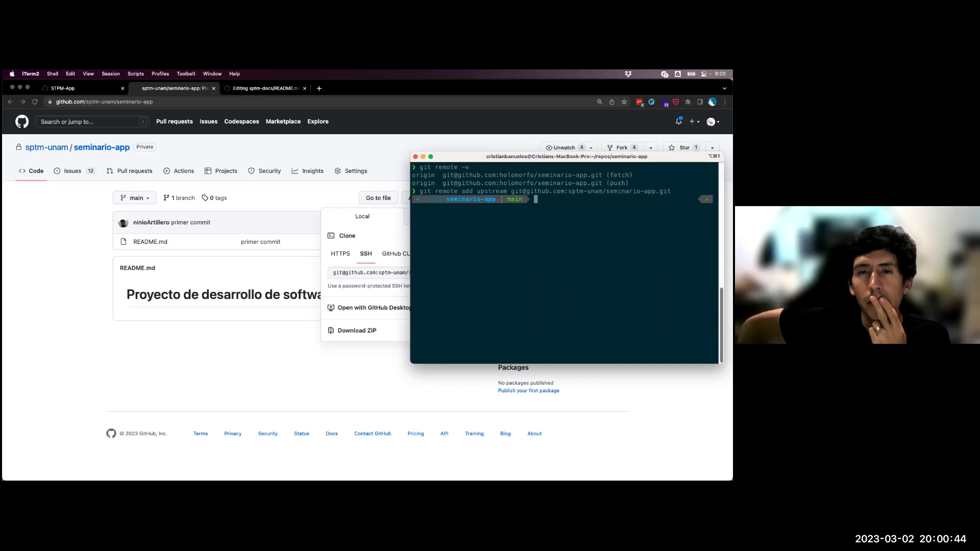
key("Up")
key("Up")
key("Return")
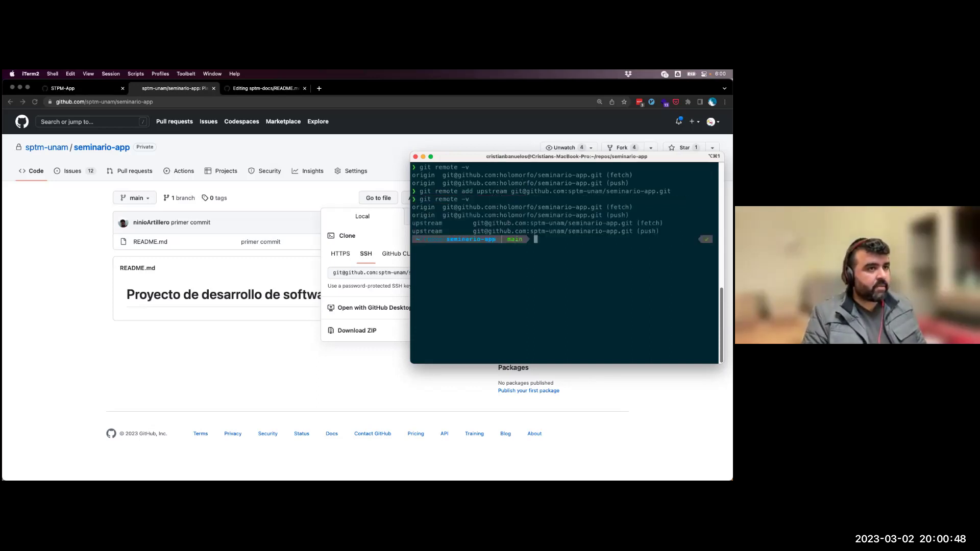
- Fetch from the upstream remote with git fetch upstream, followed by a plain git fetch
type("git f")
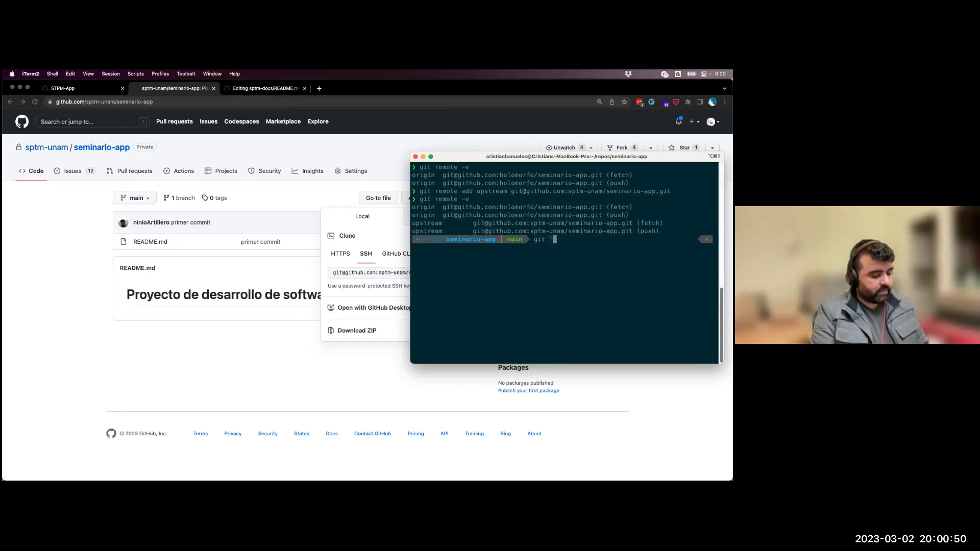
type("etch upstr")
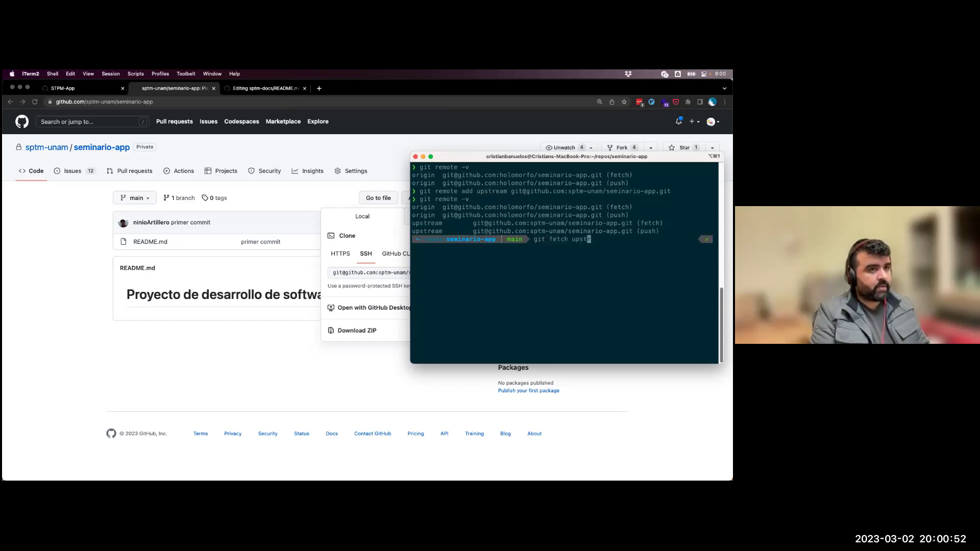
type("eam")
key("Return")
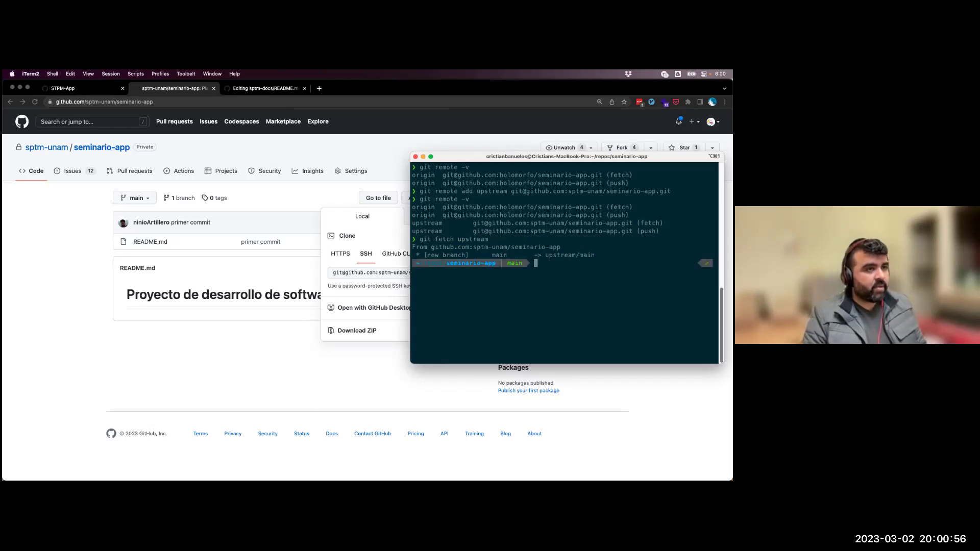
type("git fetc")
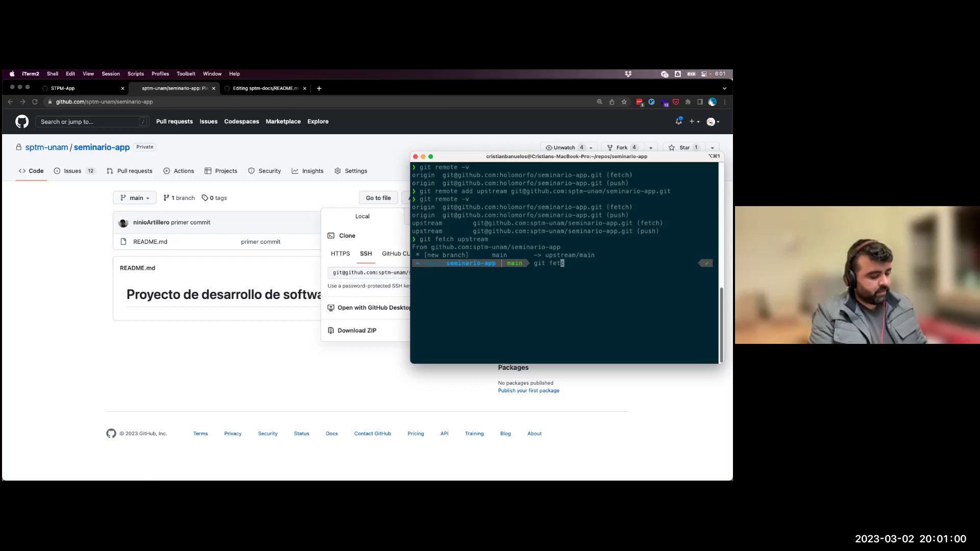
type("h")
key("Return")
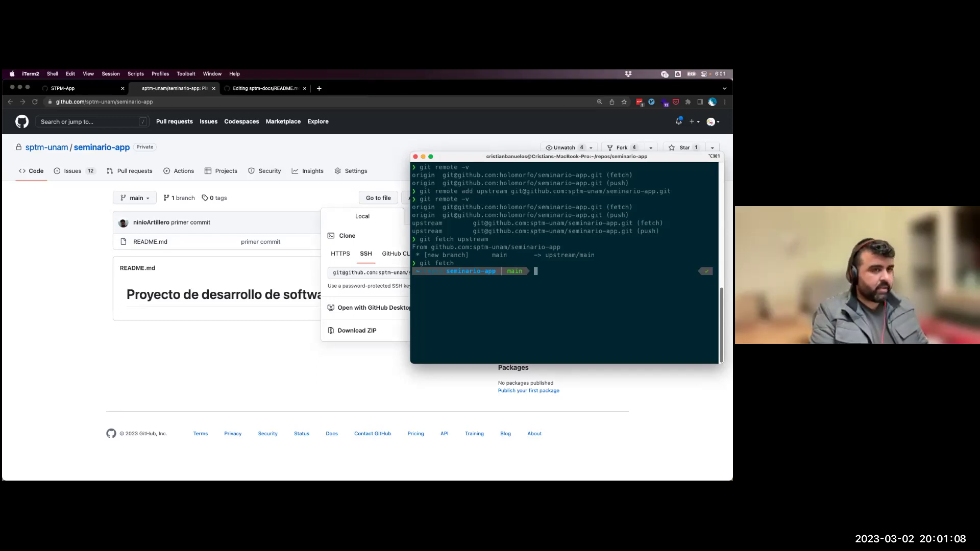
- Open the seminario-app folder in Visual Studio Code and show the repository settings of its Git Graph
type("code .")
key("Return")
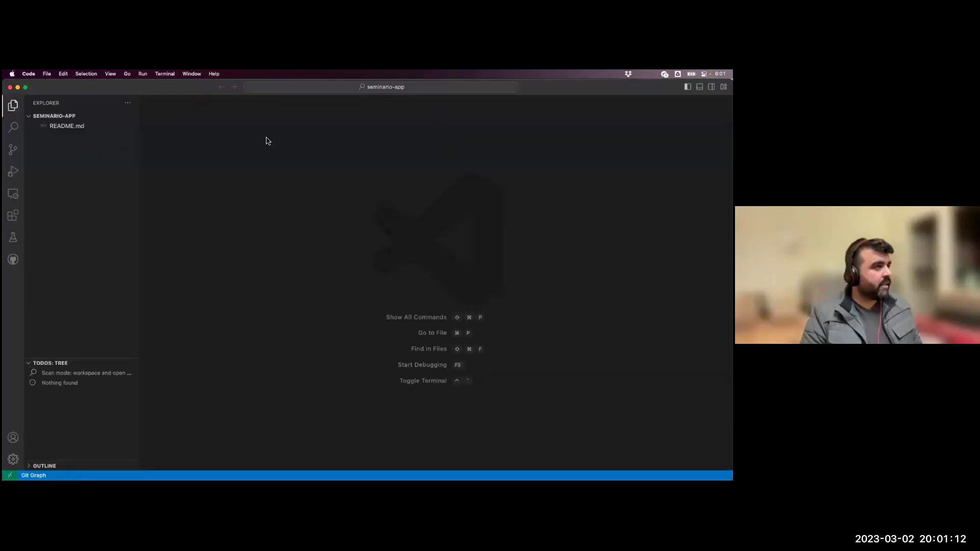
key("super+shift+p")
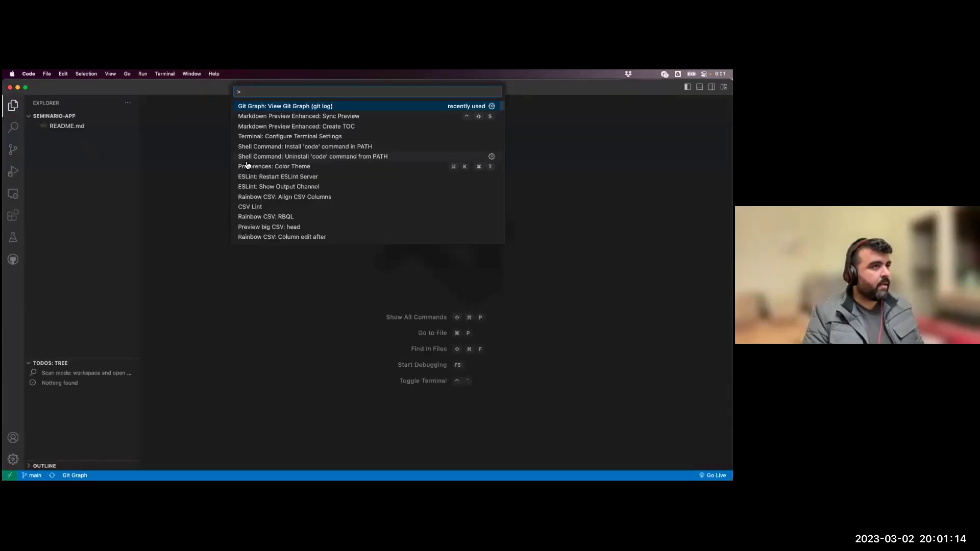
key("Return")
left_click(696, 120)
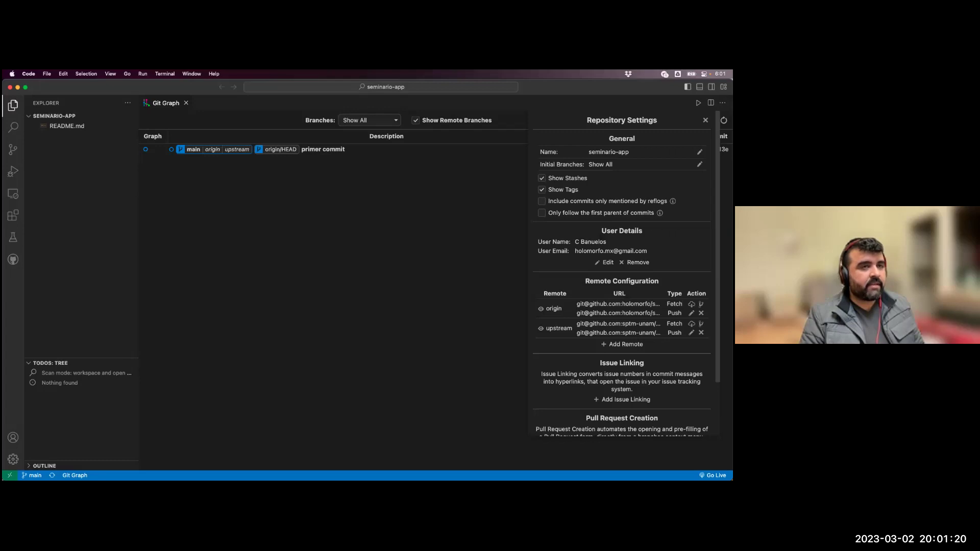
- Inspect the upstream remote's name and fetch URL in its edit dialog, leaving without saving changes
left_click(691, 333)
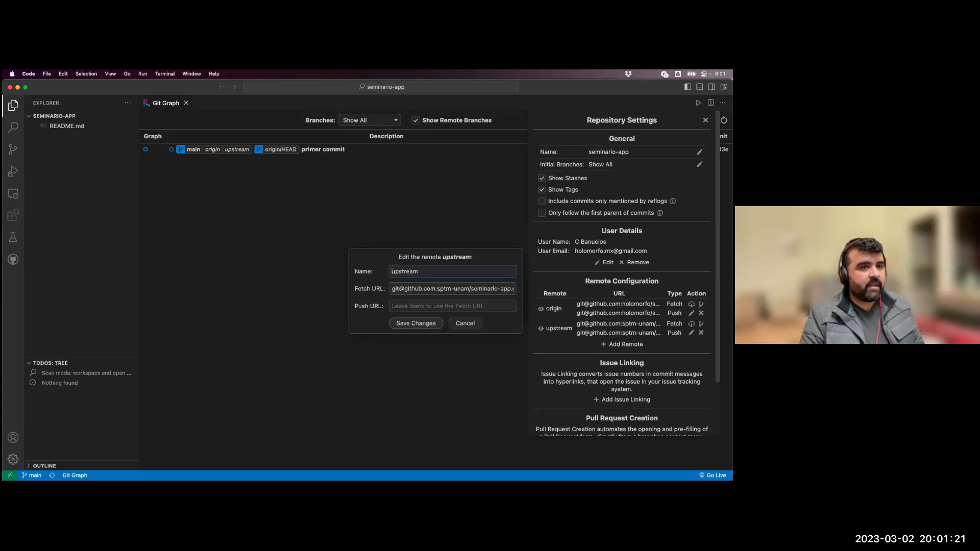
triple_click(431, 294)
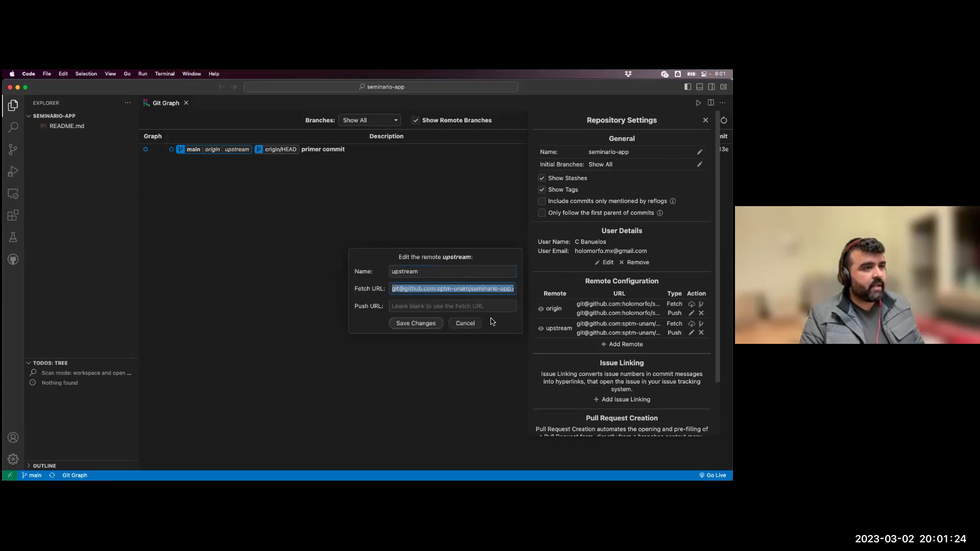
left_click(467, 323)
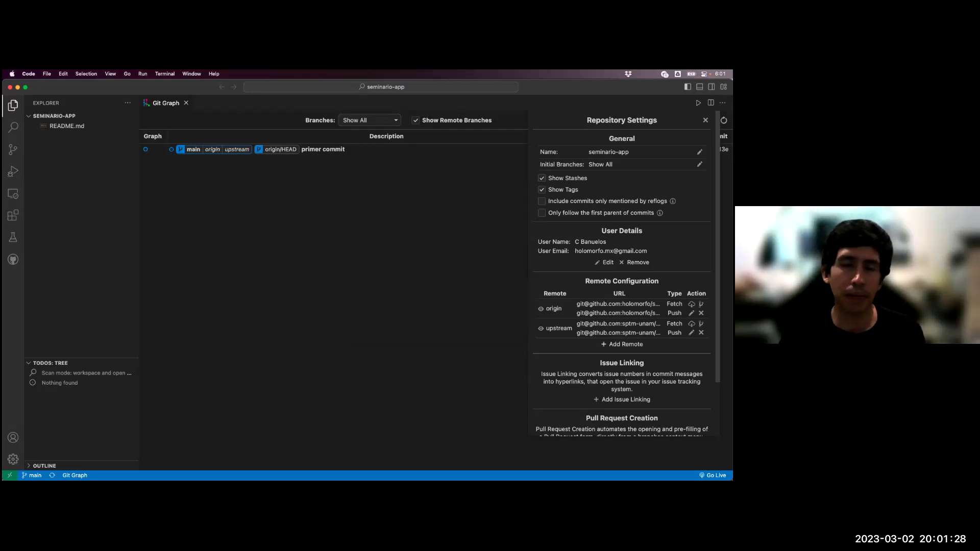
- Start a new remote in the Git Graph repository settings, naming it with the collaborator's first name in lowercase
left_click(623, 344)
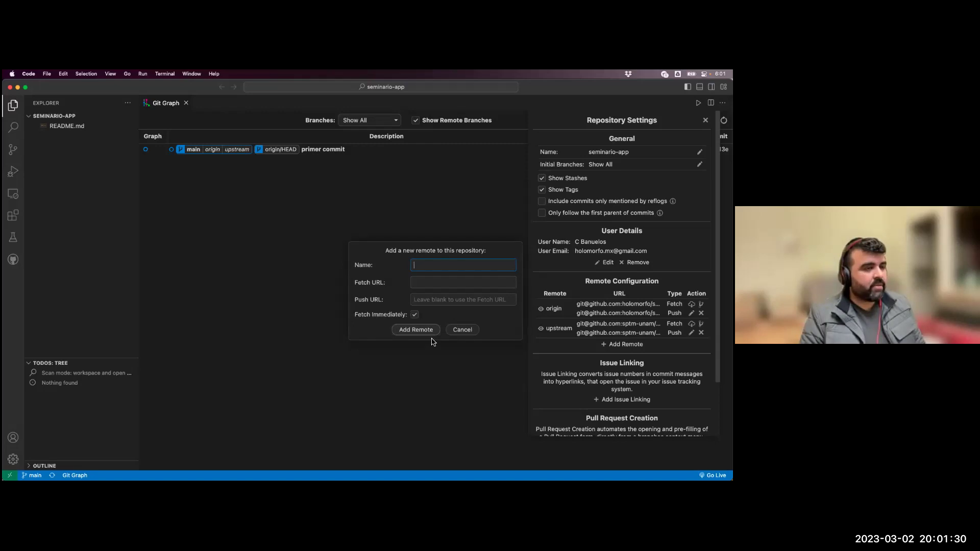
type("elliot")
key("Tab")
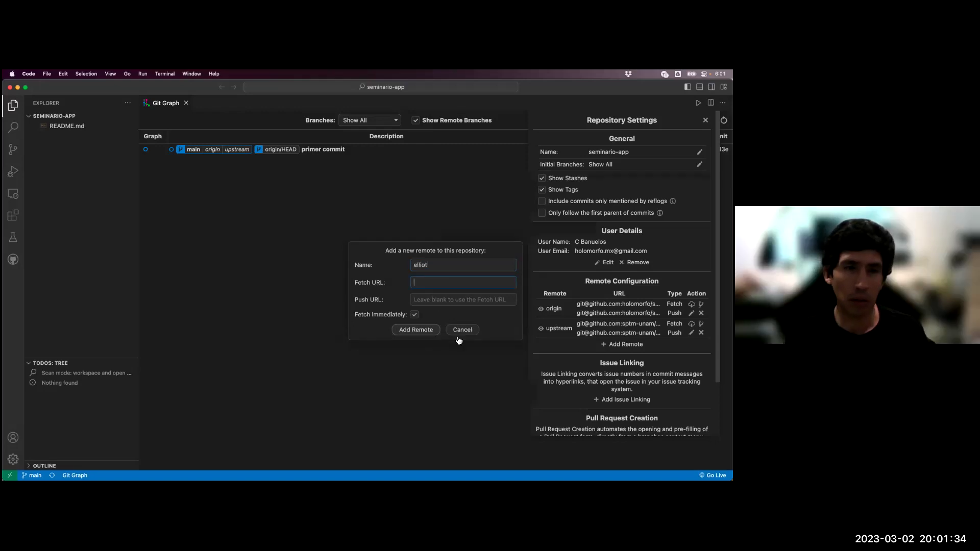
- Switch to Chrome and open the collaborator's fork of sptm-unam/seminario-app in a new tab
key("super+Tab")
left_click(622, 147)
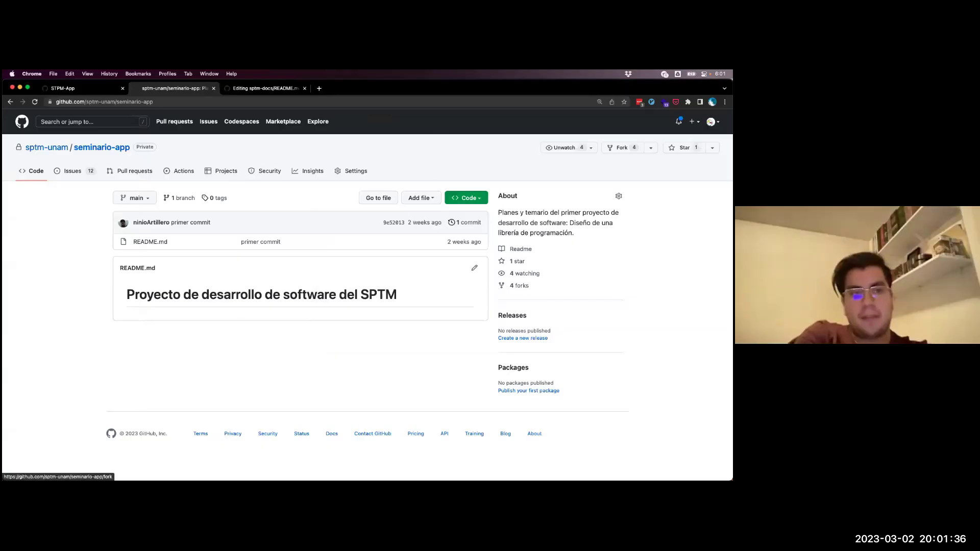
left_click(622, 148)
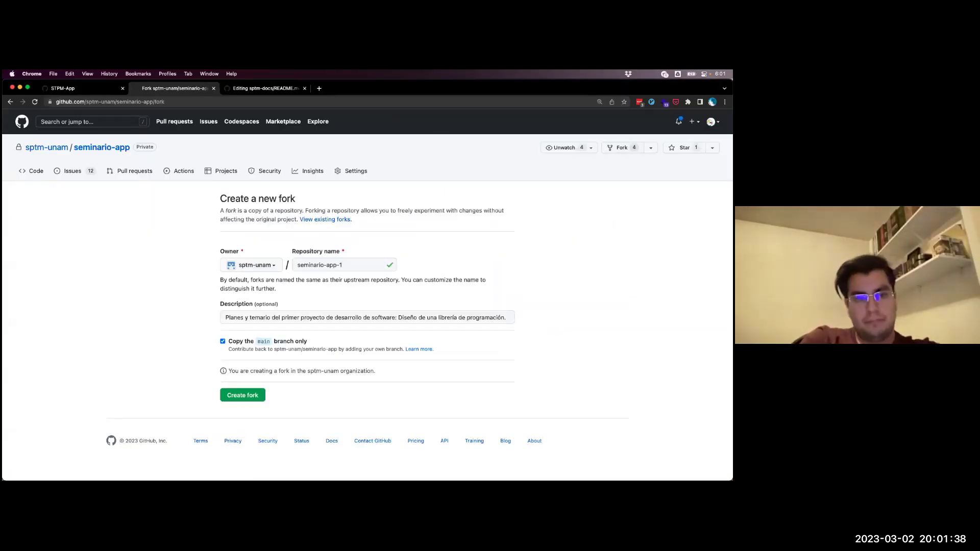
left_click(113, 148)
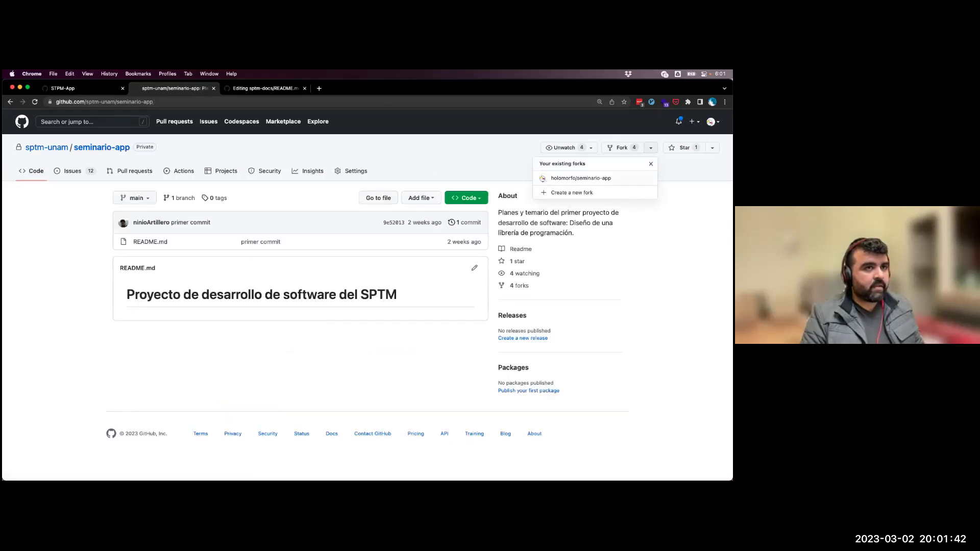
left_click(619, 148)
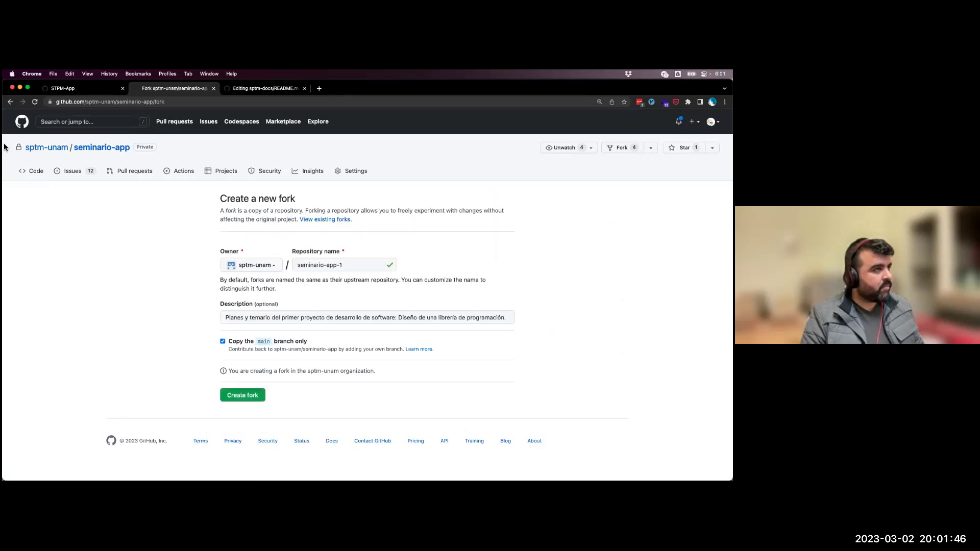
left_click(10, 101)
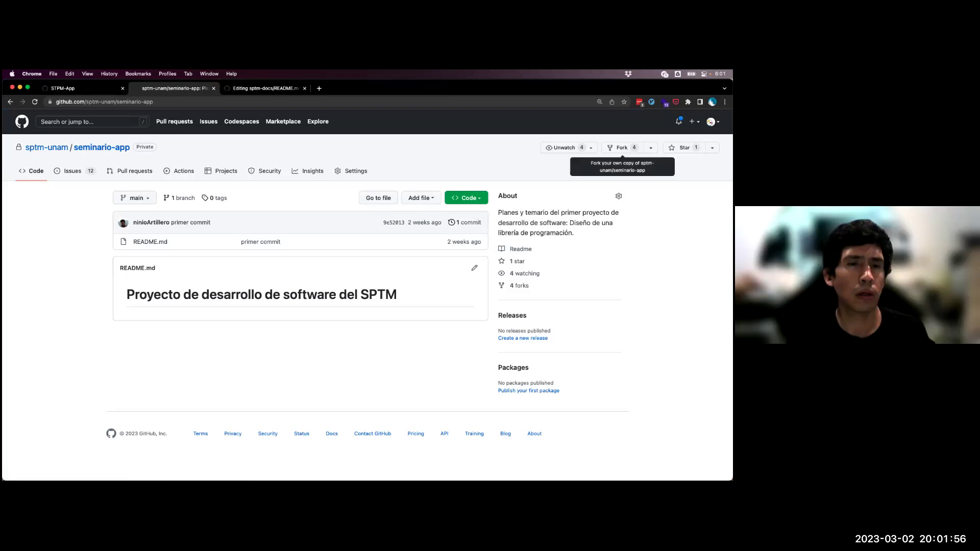
left_click(651, 148)
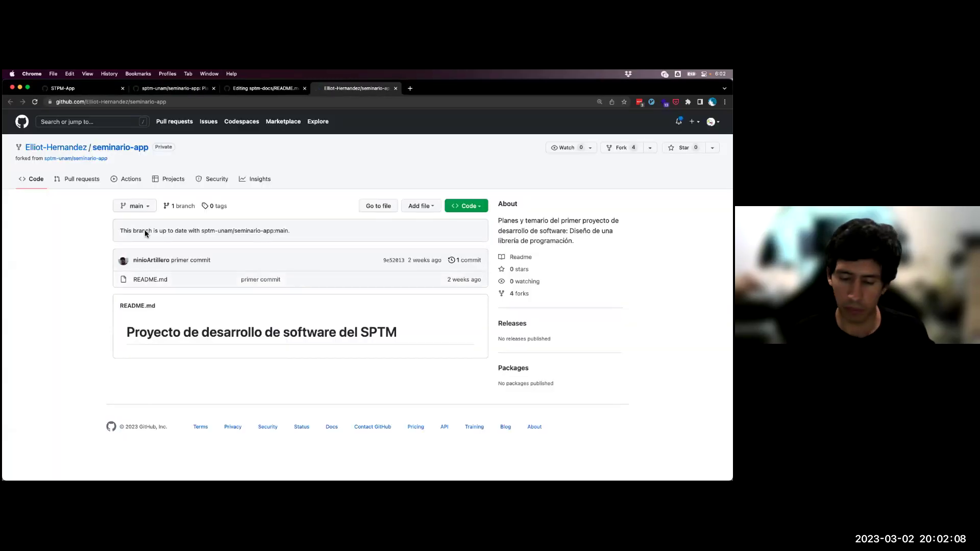
- Copy the fork's SSH clone URL and add the new remote in Visual Studio Code with it as the fetch URL
left_click(478, 206)
left_click(369, 265)
left_click(470, 281)
key("super+Tab")
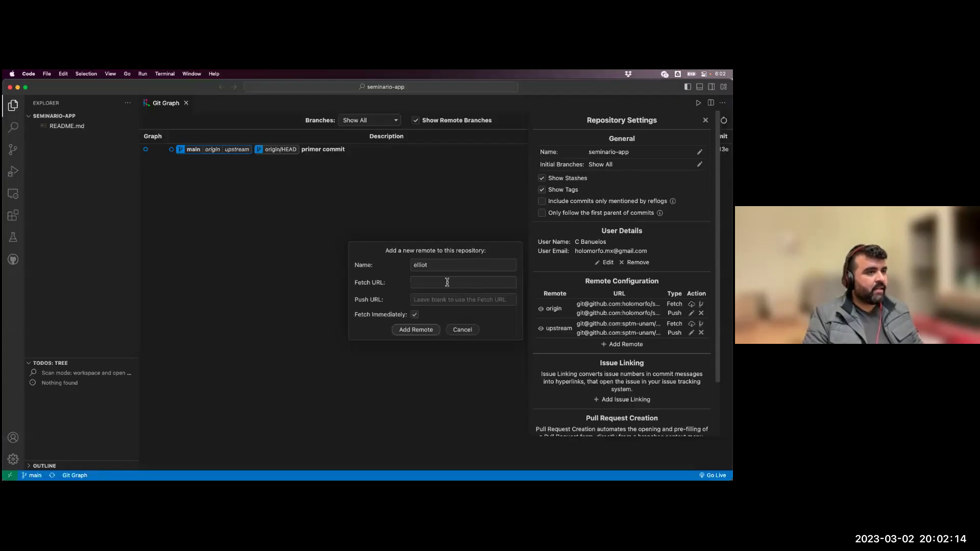
key("super+v")
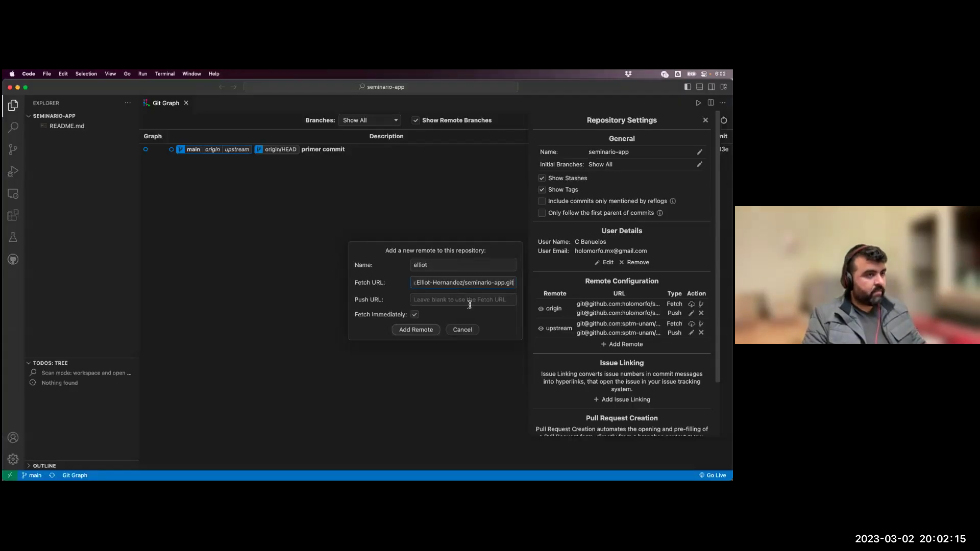
left_click(416, 330)
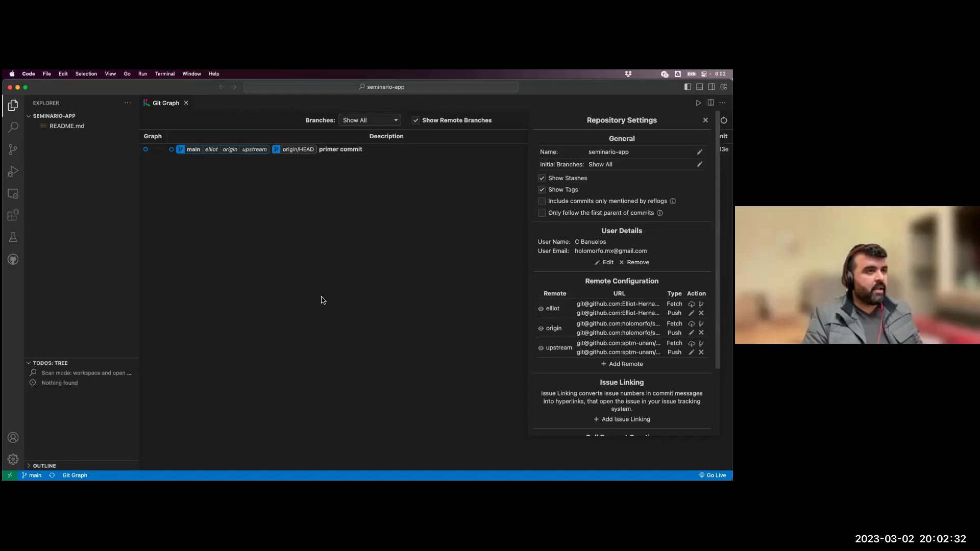
- View README.md in the editor and the pull requests page of the collaborator's fork in Chrome
left_click(68, 127)
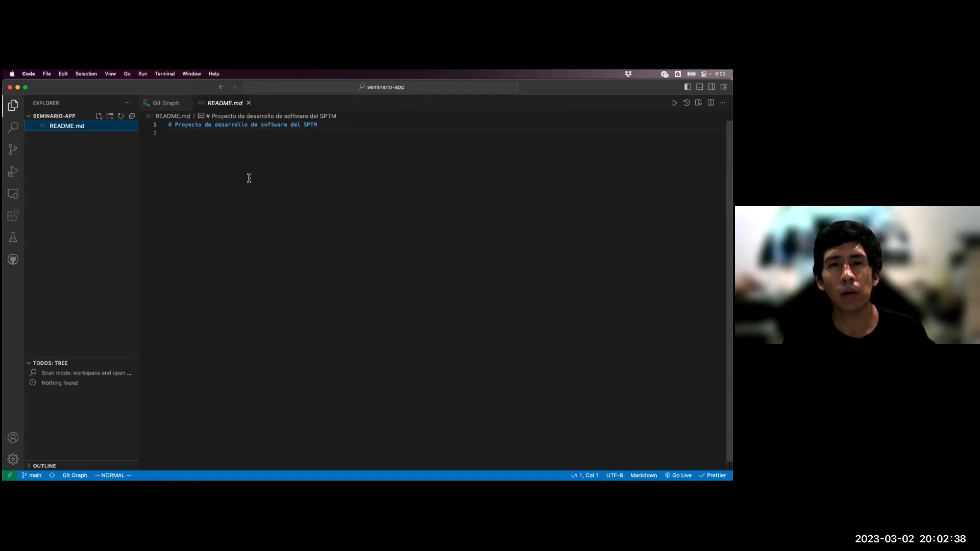
key("super+Tab")
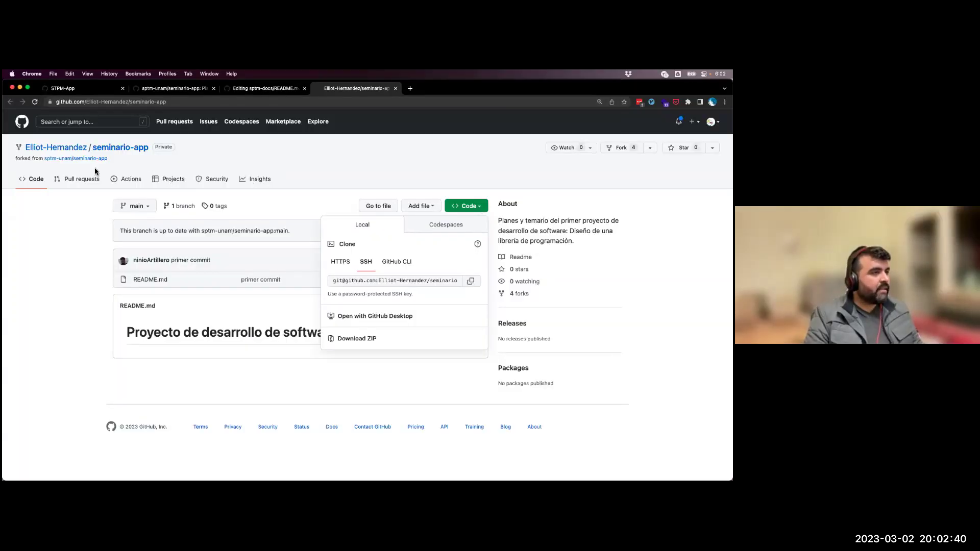
left_click(81, 180)
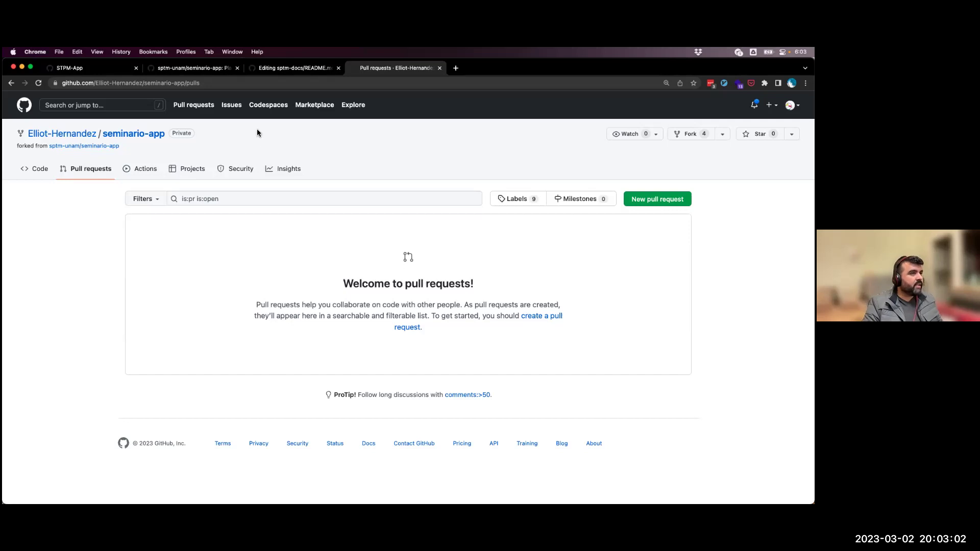
- Look through the STPM-App project list and open the issue "Crear aplicacion que acceda a la camara web" #11
left_click(100, 69)
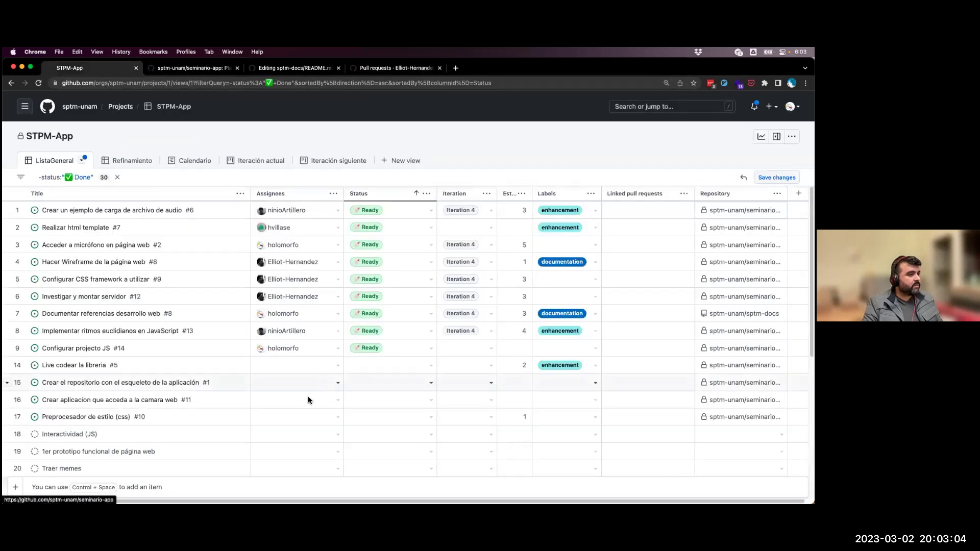
scroll(159, 408, "down", 1)
scroll(158, 407, "down", 5)
scroll(124, 376, "down", 10)
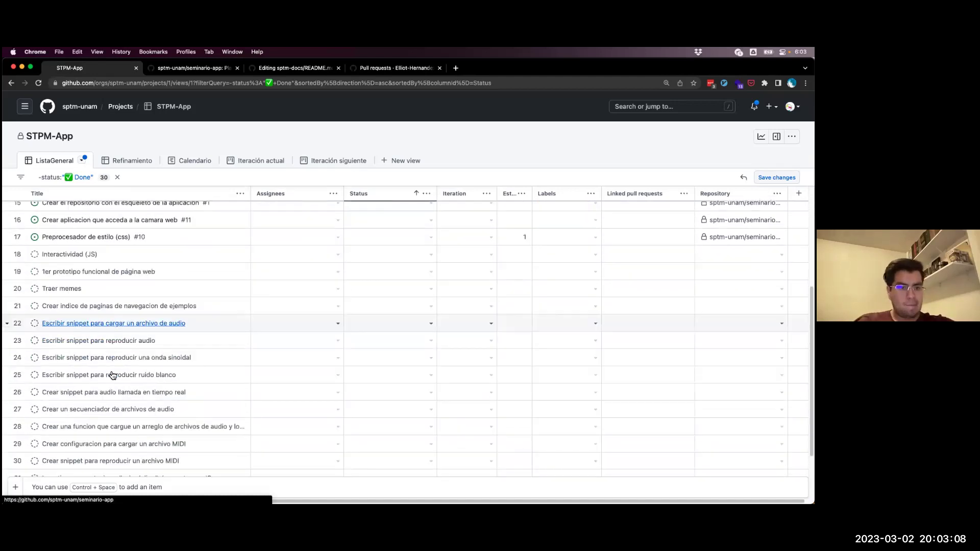
scroll(256, 383, "up", 15)
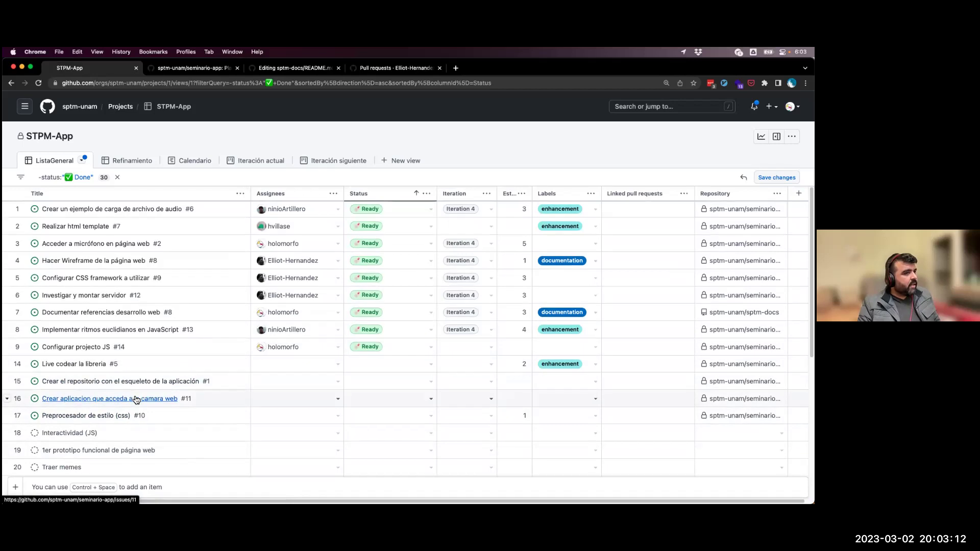
scroll(134, 388, "down", 3)
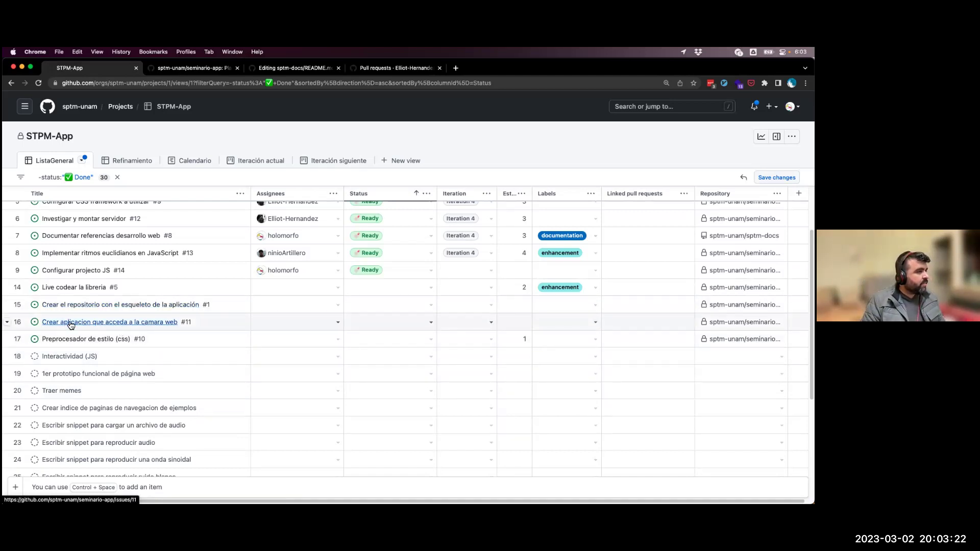
left_click(123, 325)
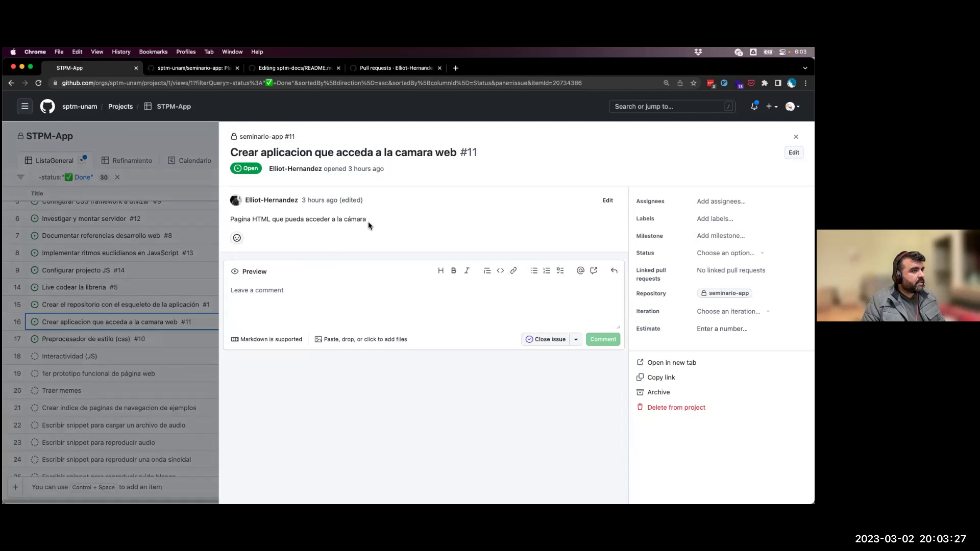
- Extend the description of issue #11 with "y muestre el video en tiempo real." and save it
left_click(607, 201)
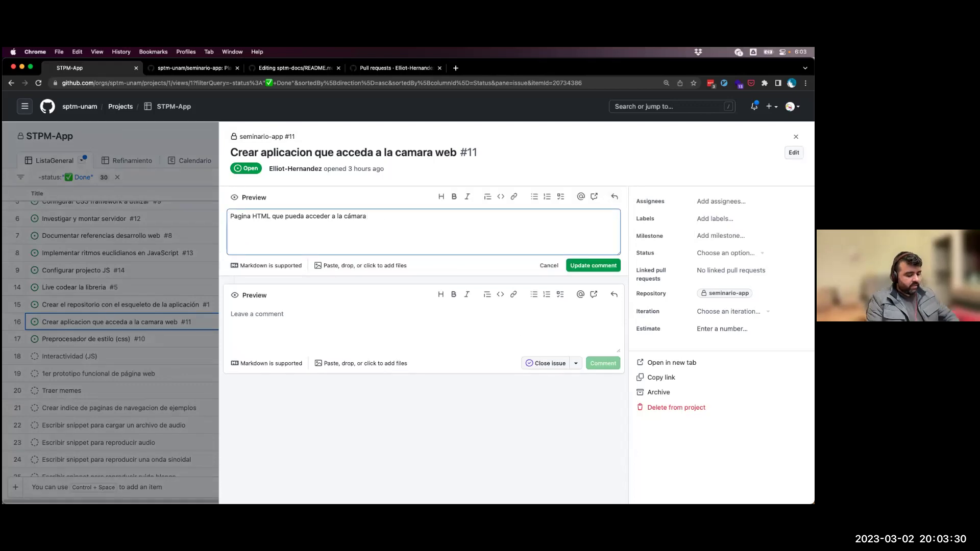
type("uesatr")
key("BackSpace")
key("BackSpace")
key("BackSpace")
type("tre el video ")
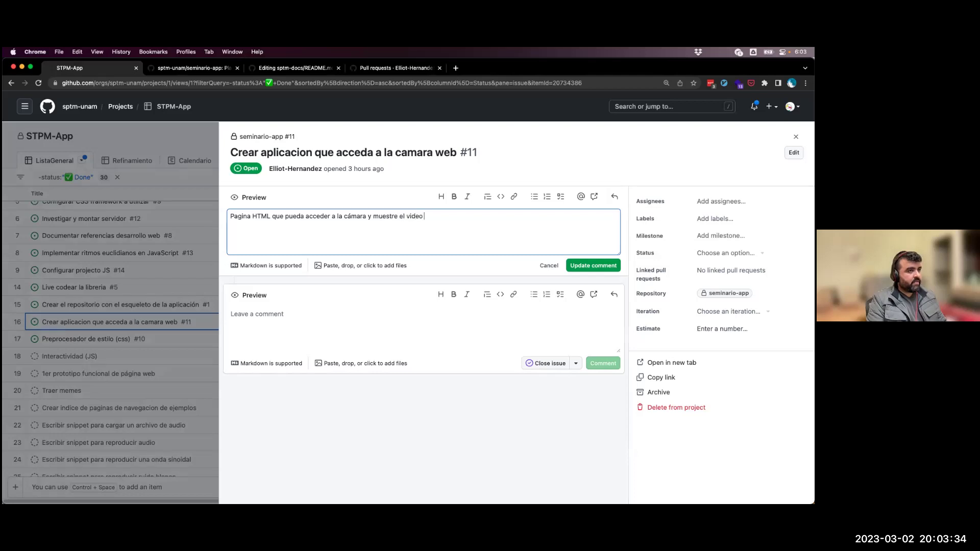
type("en tiempo rea.")
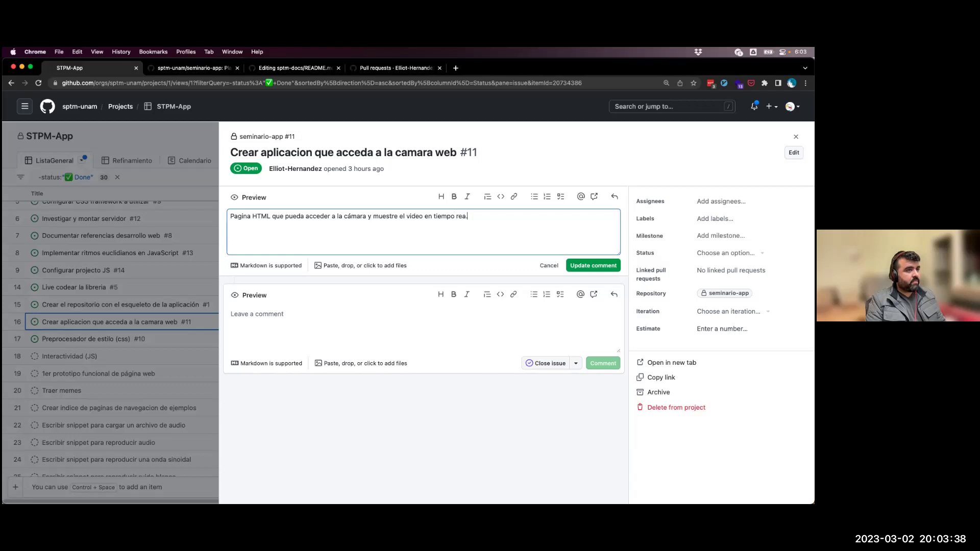
key("BackSpace")
type("l.")
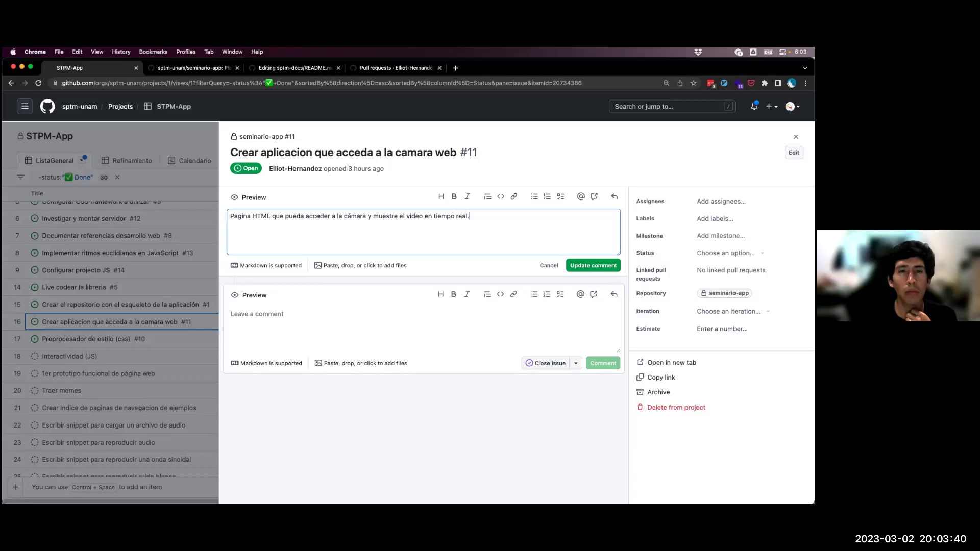
left_click(611, 266)
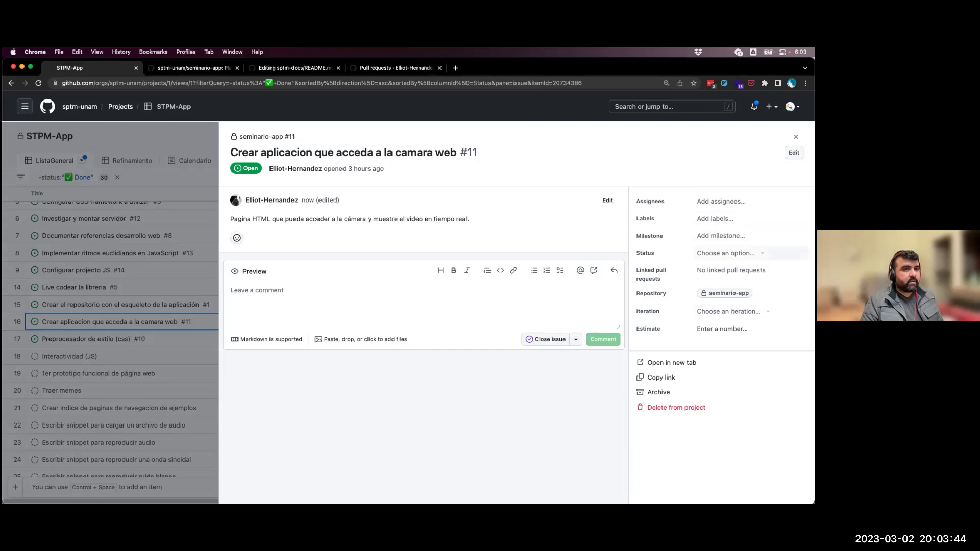
- Set the status of issue #11 to Ready and its estimate to 3, and return to the project list
left_click(730, 253)
key("Return")
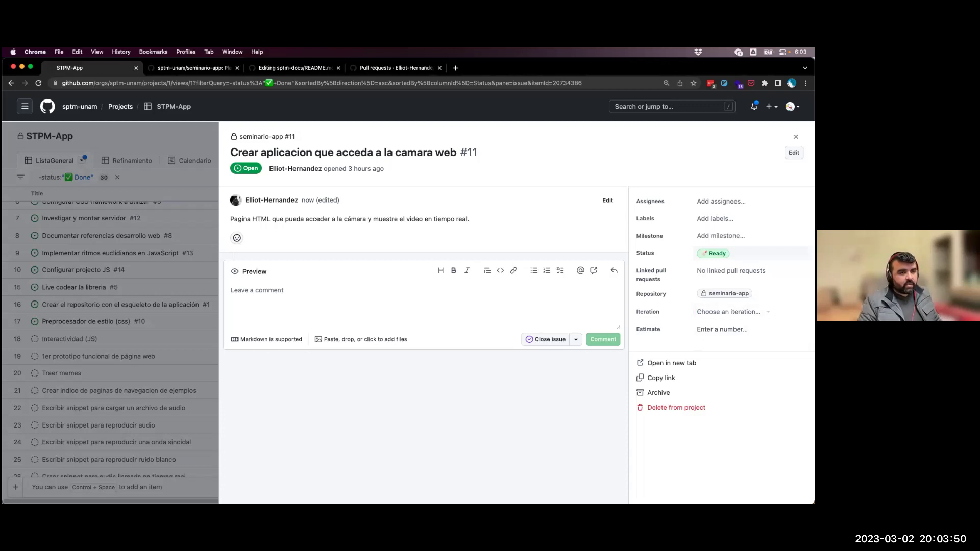
left_click(698, 330)
type("3")
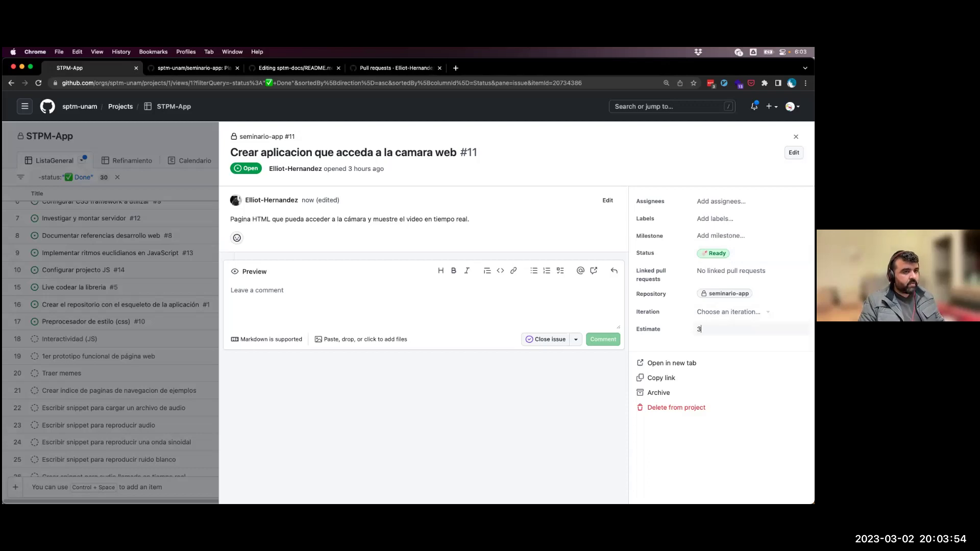
left_click(796, 137)
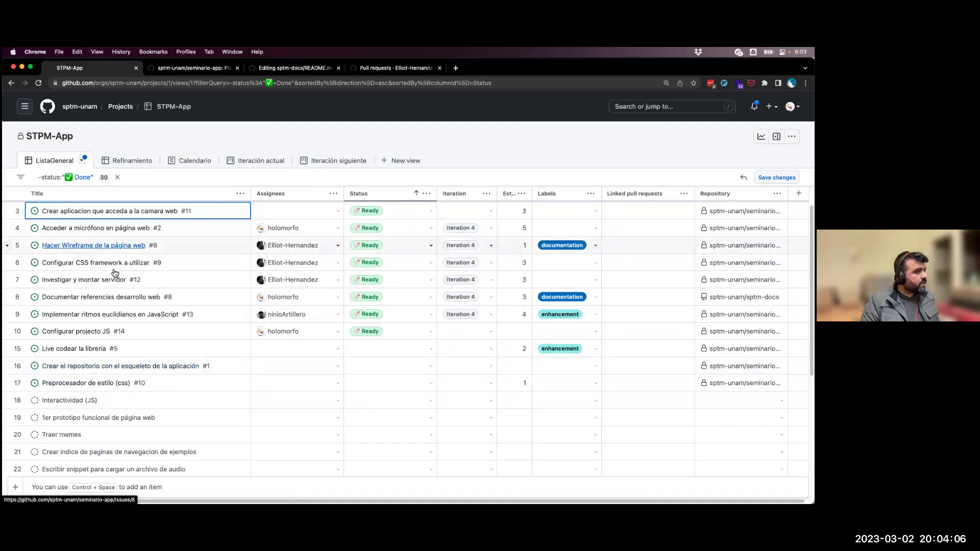
- Open issue #1 from the project list and shorten its title to "Crear el repositorio"
scroll(99, 296, "up", 2)
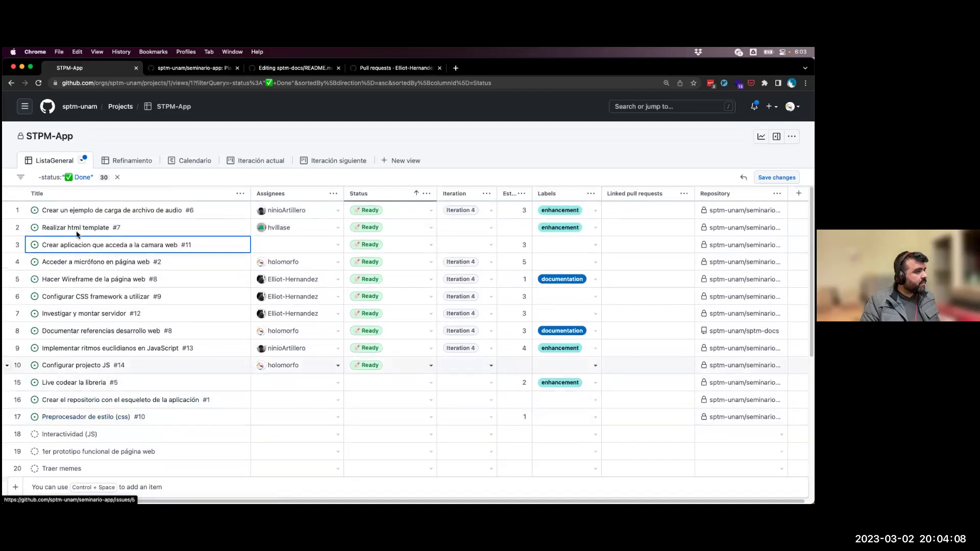
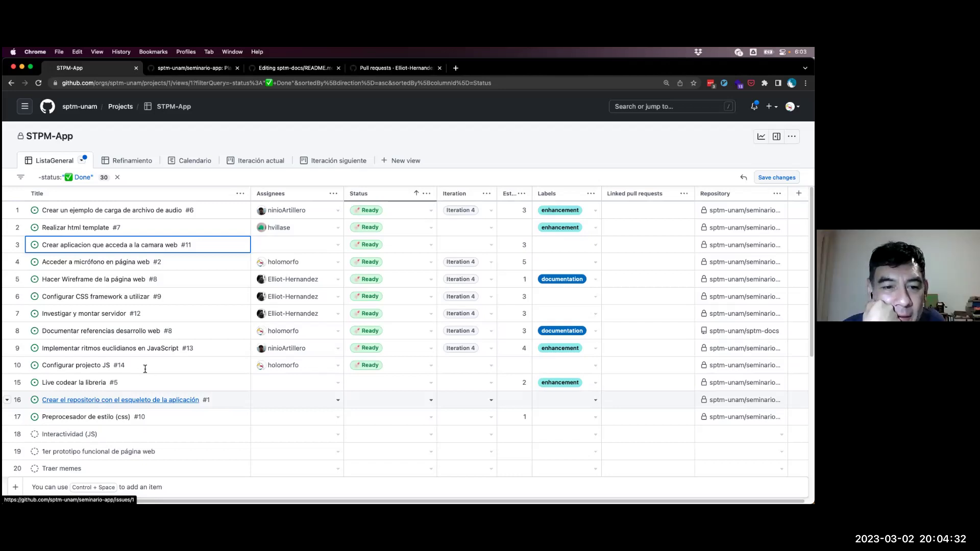
left_click(97, 402)
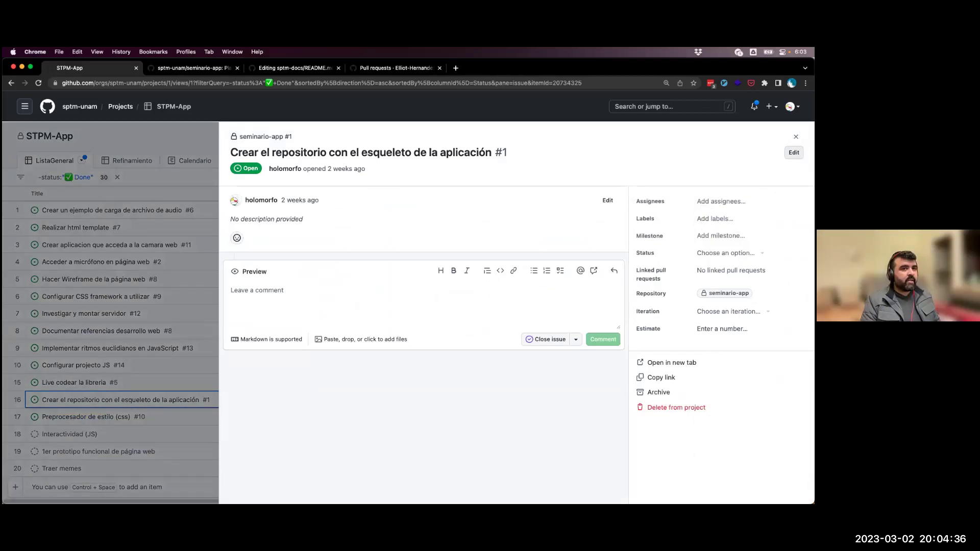
left_click(794, 152)
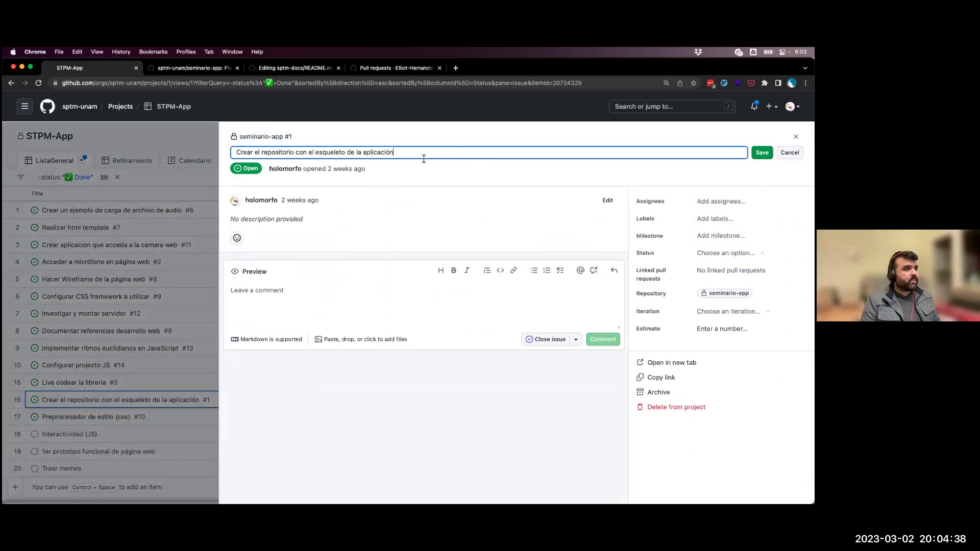
double_click(302, 152)
key("shift+End")
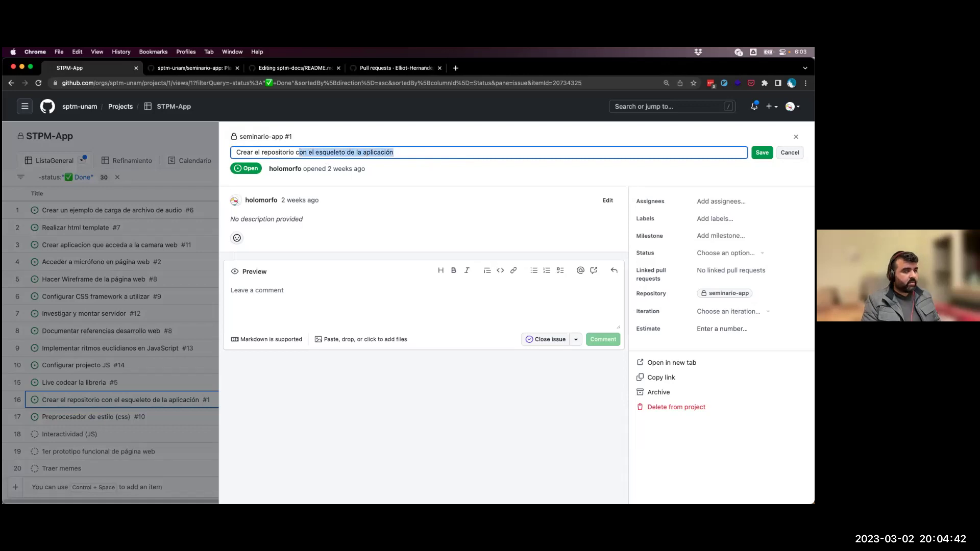
key("BackSpace")
- Assign issue #1 to a team member, place it in Iteration 3 and set its status to Done
left_click(721, 202)
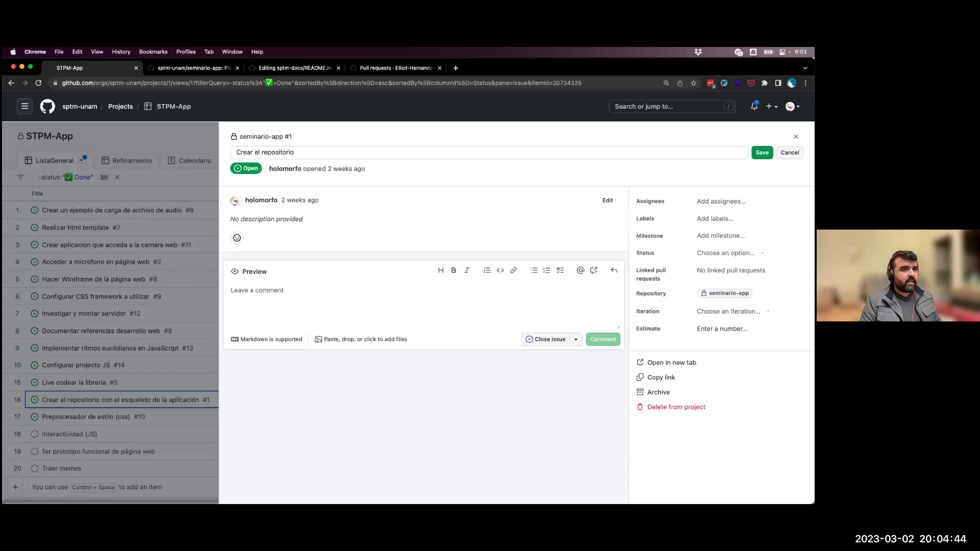
left_click(736, 254)
left_click(725, 254)
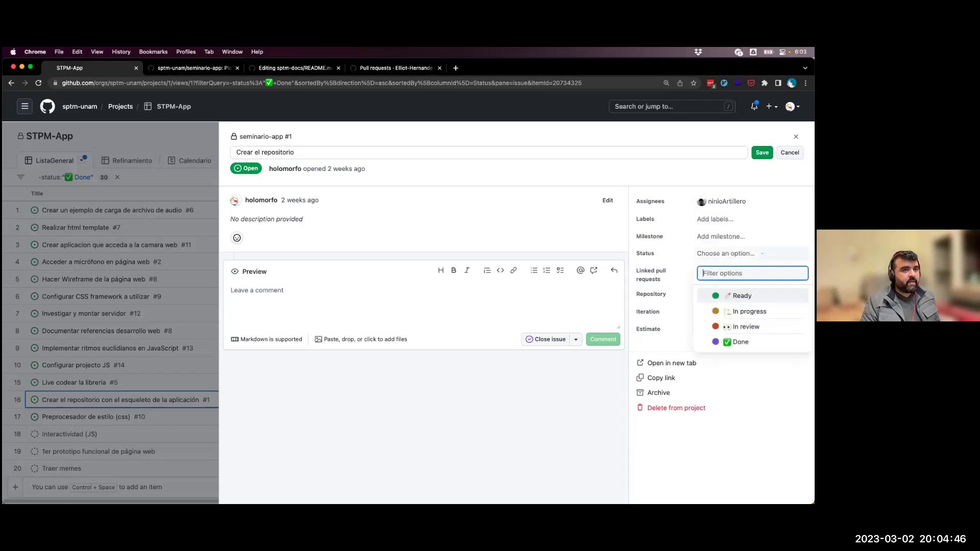
left_click(645, 373)
left_click(729, 312)
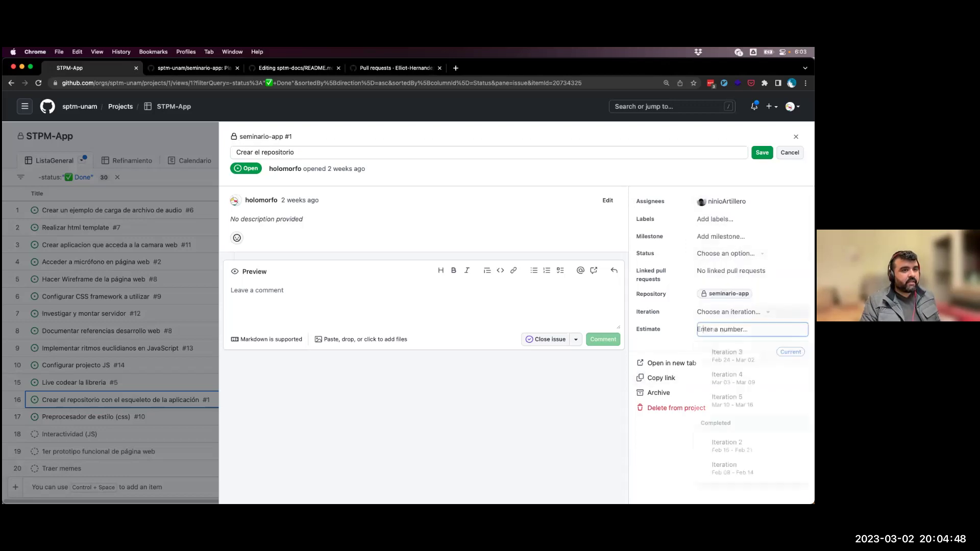
left_click(715, 376)
left_click(725, 254)
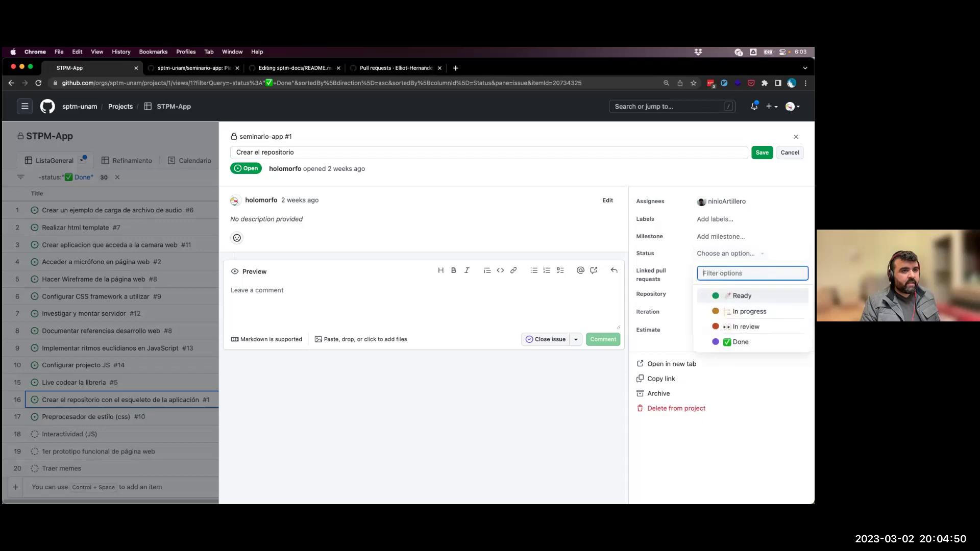
left_click(720, 342)
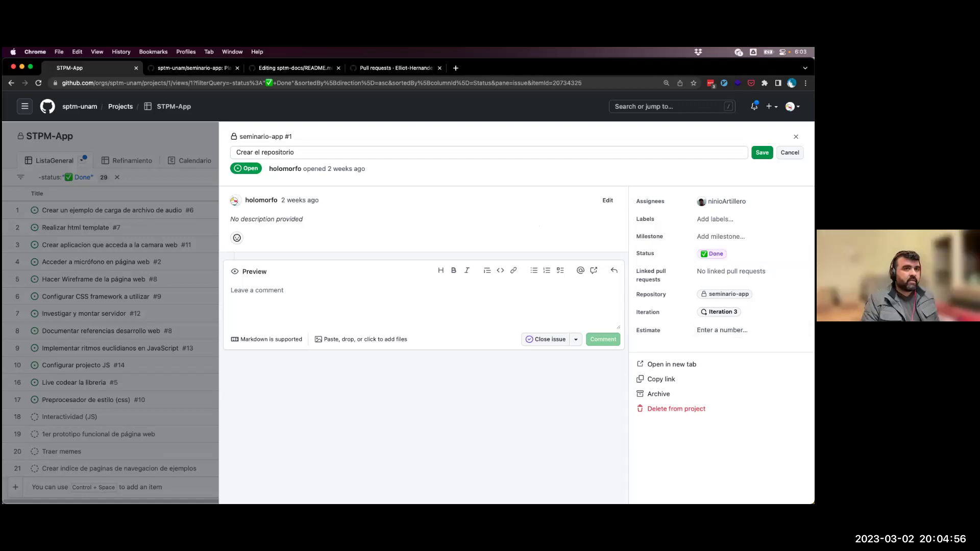
- Save and close issue #1, check the current iteration board and return to the general list
key("Escape")
left_click(542, 341)
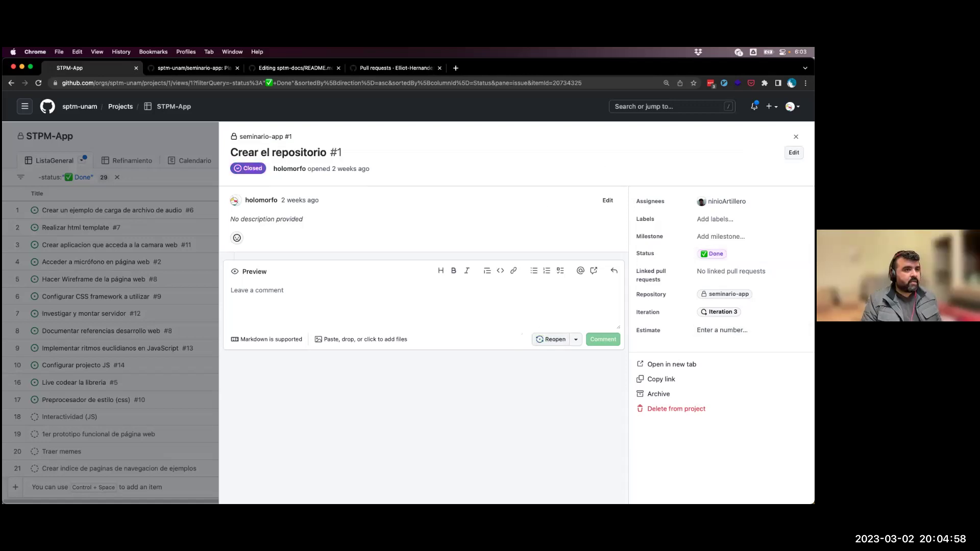
key("Escape")
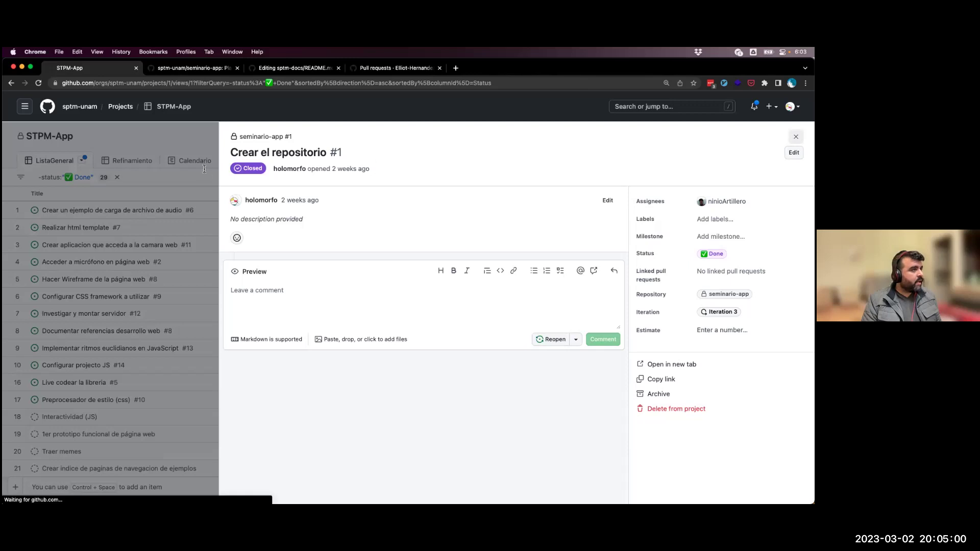
left_click(252, 162)
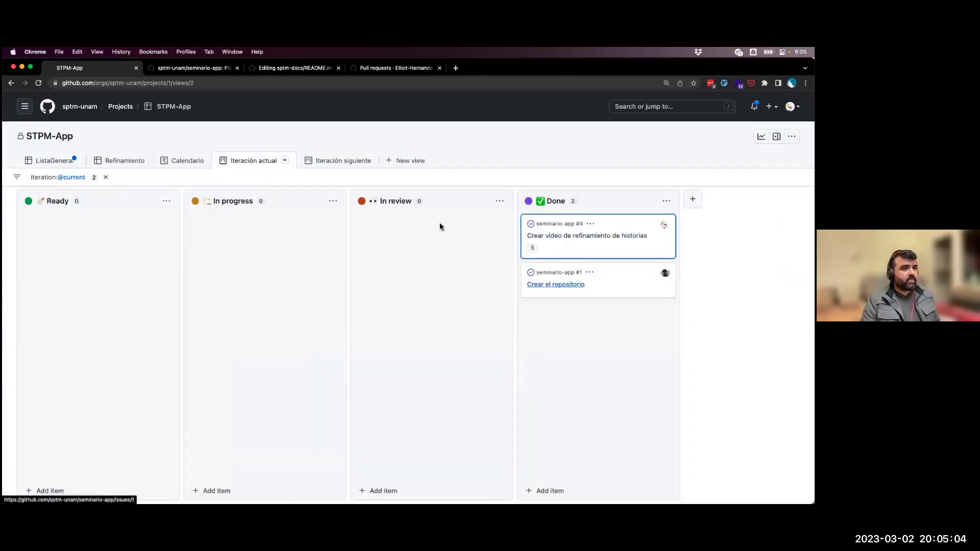
left_click(54, 163)
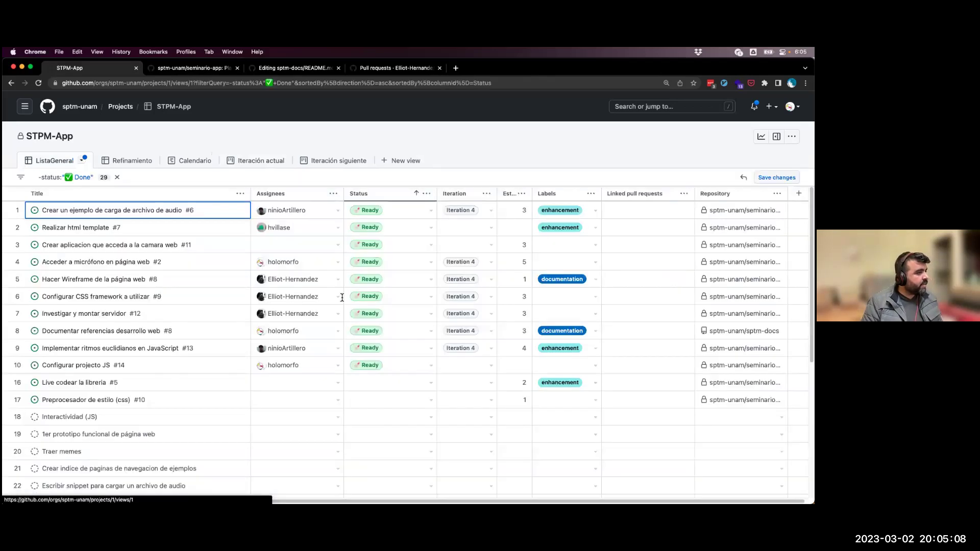
- Open the issue "Live codear la libreria" #5 from the project list
key("Down")
key("Down")
key("Down")
key("Down")
key("Down")
key("Down")
key("Down")
key("Down")
key("Down")
key("Down")
key("Return")
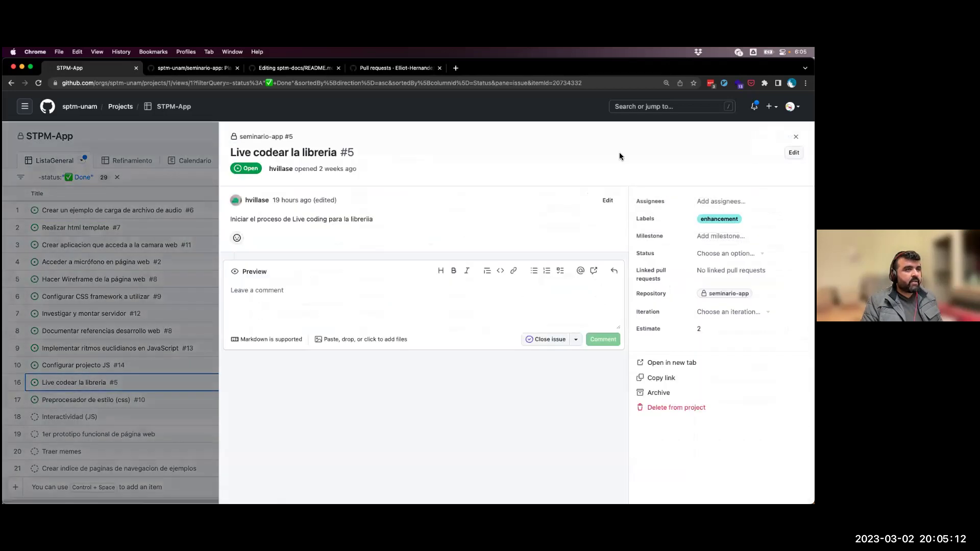
- Put "Investigar opciones para" in front of issue #5's title and place the issue in Iteration 5
left_click(794, 152)
type("Investigar o")
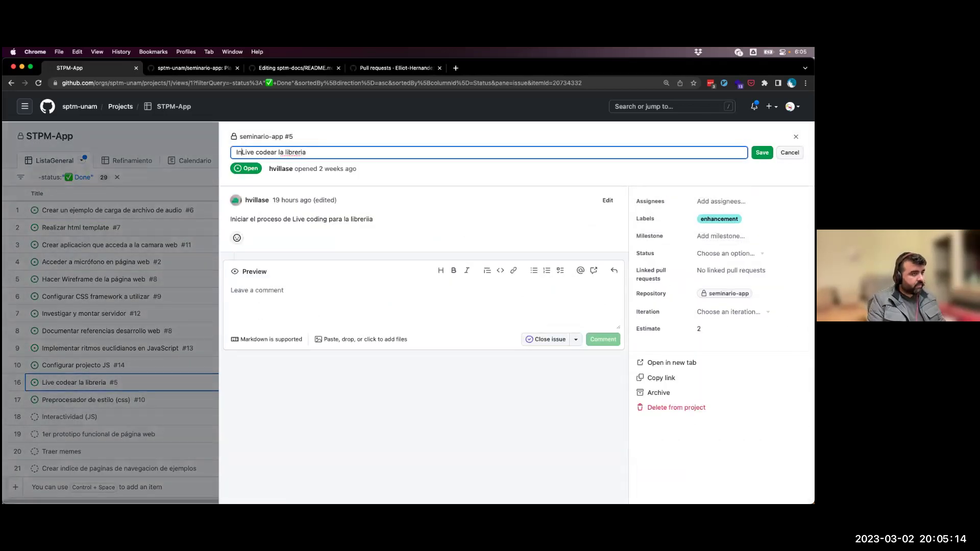
type("pciones para")
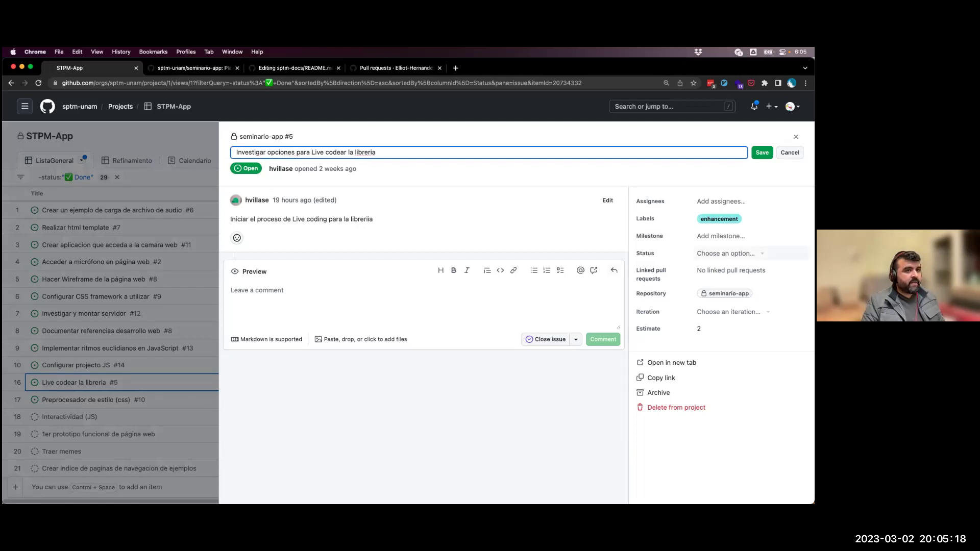
left_click(776, 312)
key("Return")
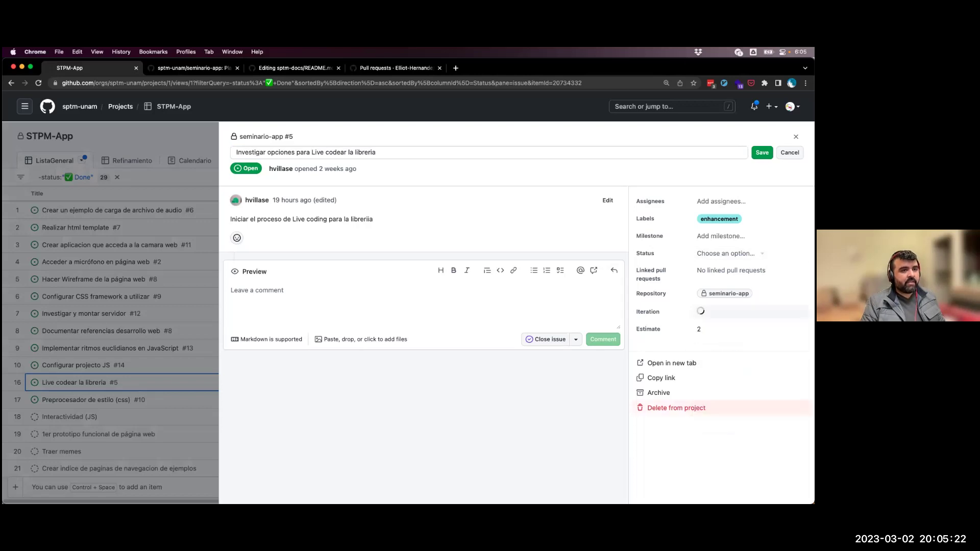
- Correct the last word of issue #5's description so that it ends with "libreria."
left_click(607, 200)
key("BackSpace")
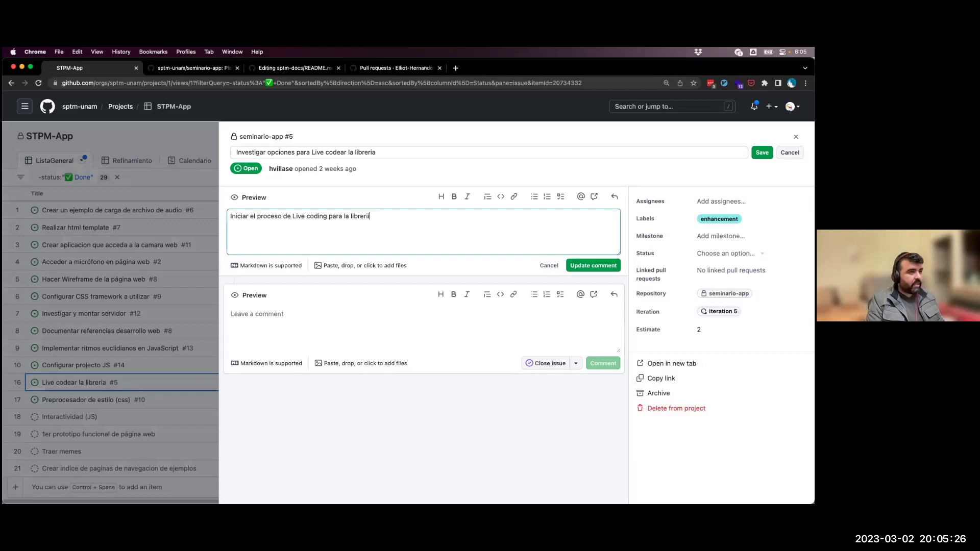
type("a")
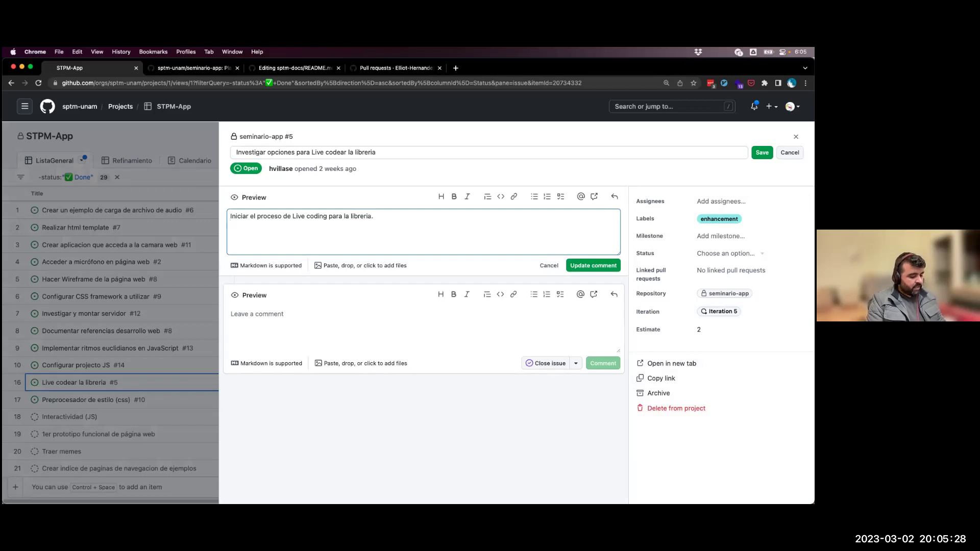
type(".")
- Add the bullet "Investigar opciones para hacer parsing de texto en tiempo real" to issue #5's description
key("Return")
type("- Investi")
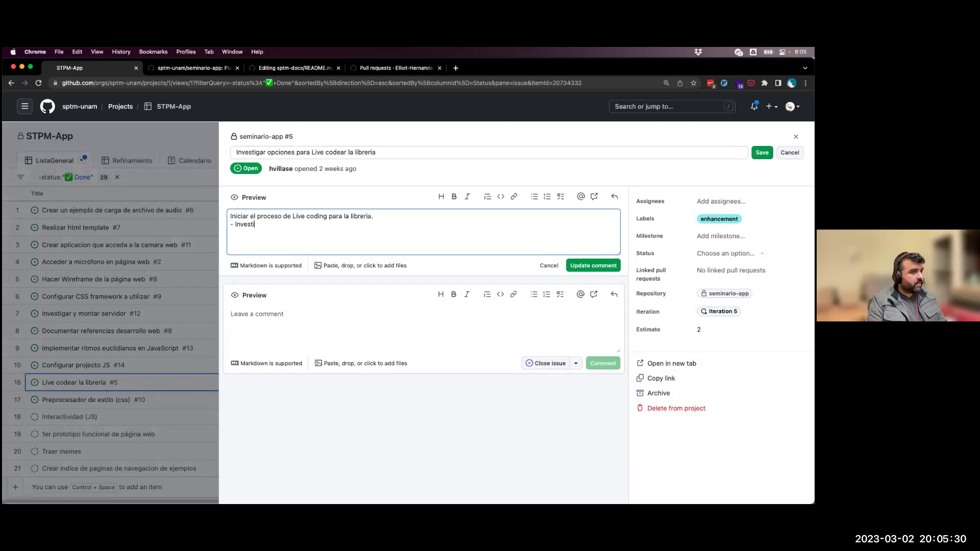
type("gar opciones para pars")
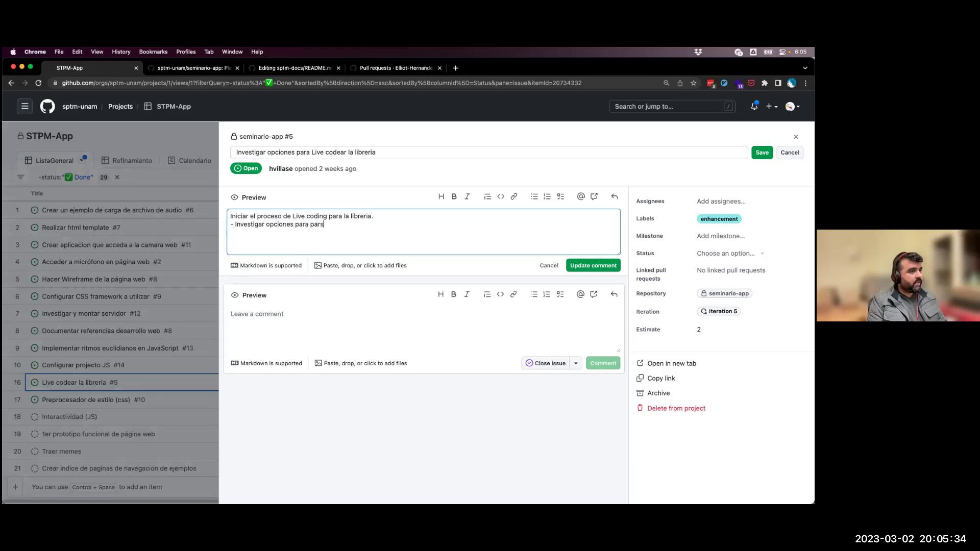
key("BackSpace")
key("BackSpace")
key("BackSpace")
key("BackSpace")
type("hacer parsing ")
type("te")
key("BackSpace")
key("BackSpace")
type("de teto ")
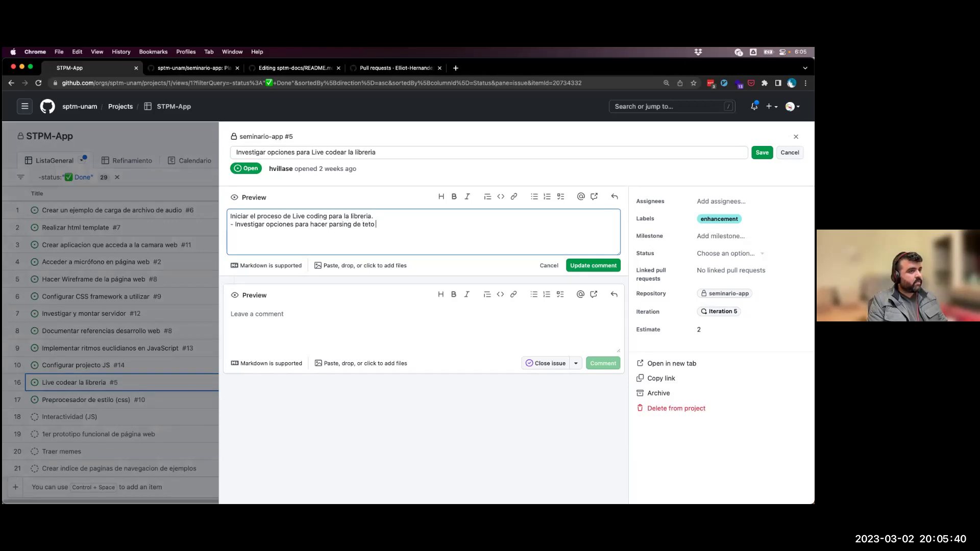
key("BackSpace")
key("BackSpace")
key("BackSpace")
type("xto en tiempo real")
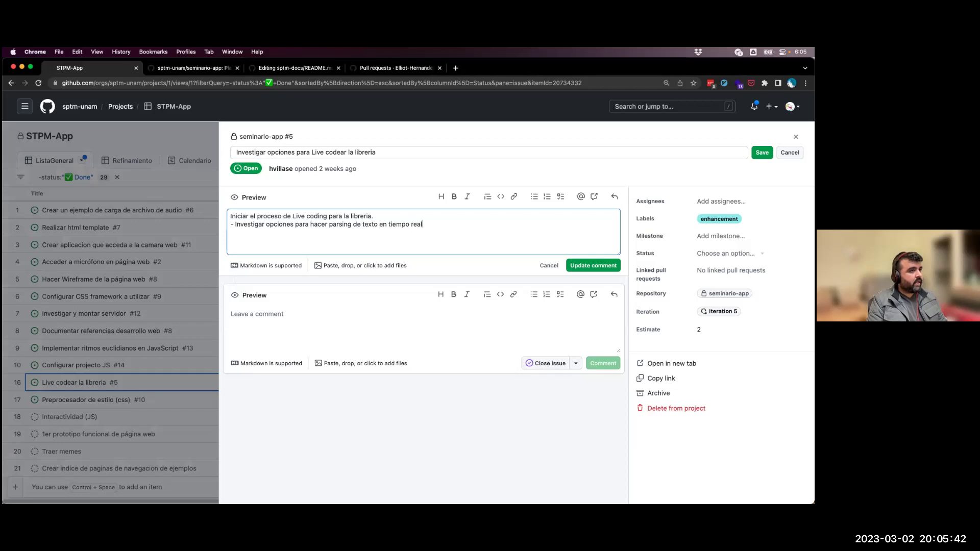
- Add the bullet "Buscar opciones de liberias ya disponibles no de audio, solo manipulacion de texto." and save issue #5's description
type("Buscar opciones de liberias ya disponibles no de audio, so")
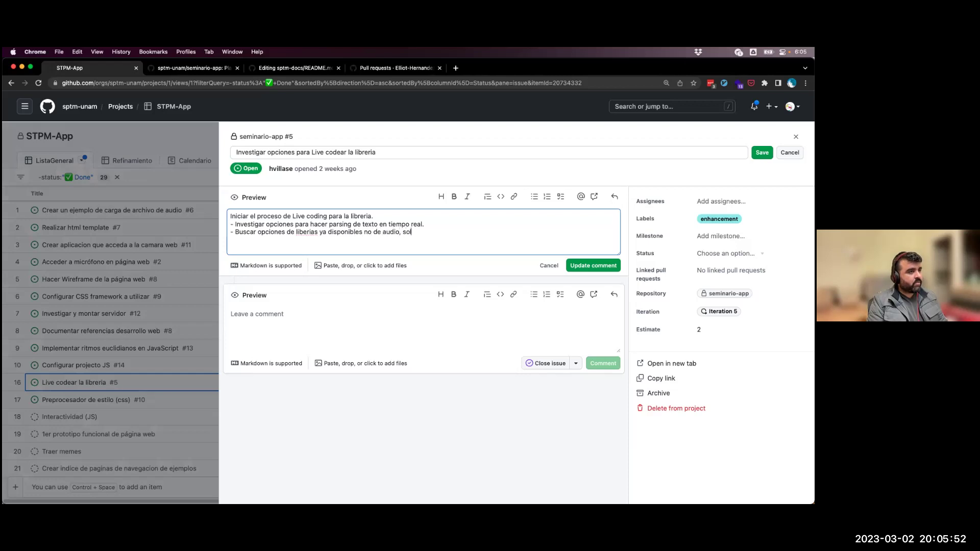
type("lo manipoul")
key("BackSpace")
key("BackSpace")
key("BackSpace")
type("ulacion de text")
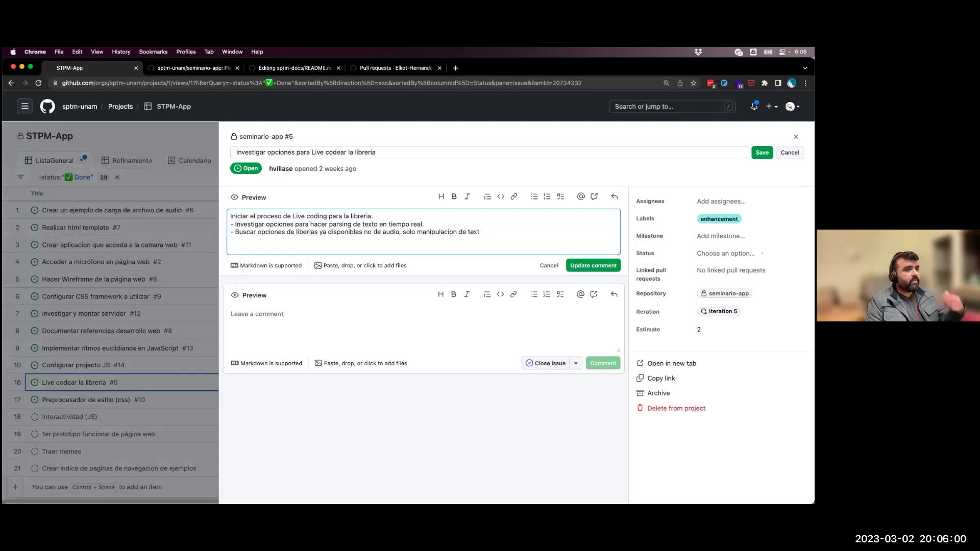
type("o.")
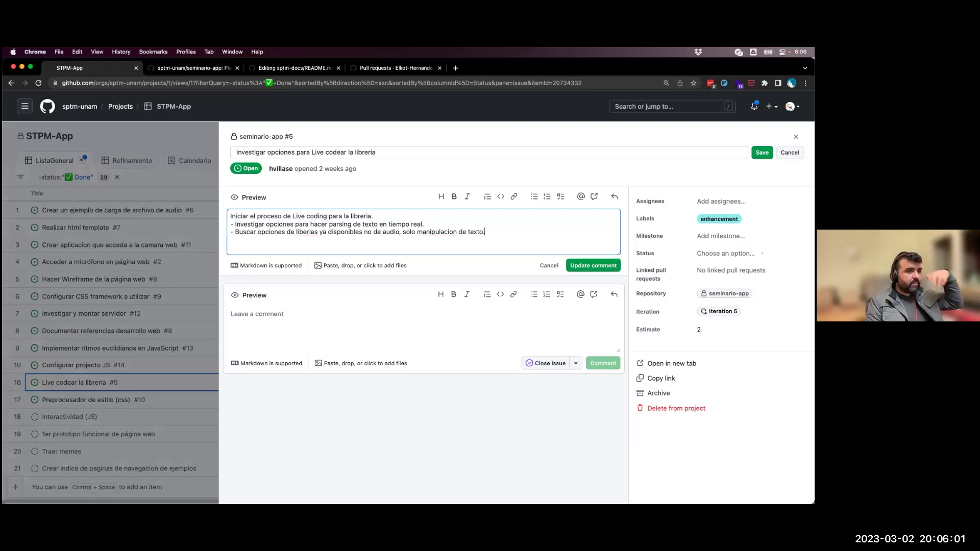
left_click(591, 266)
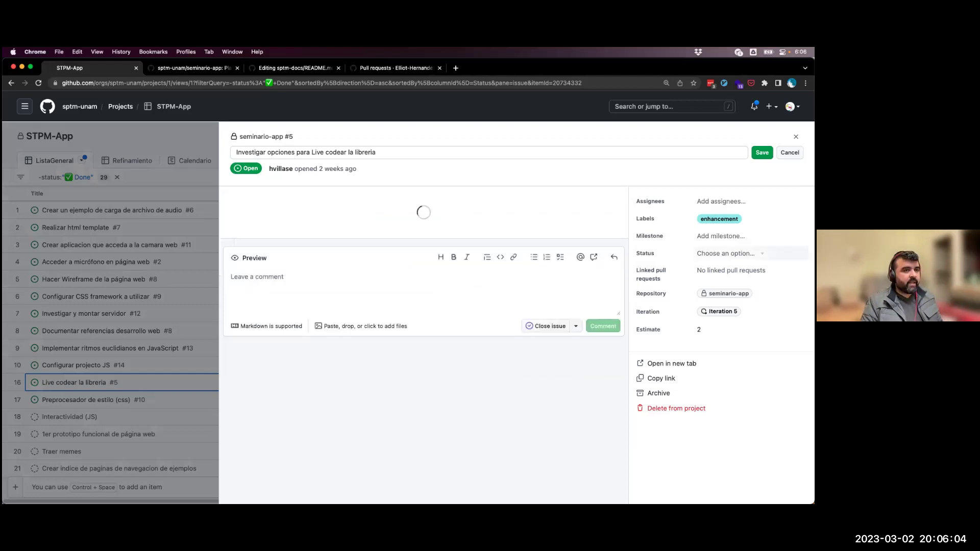
- Set the status of issue #5 to Ready, save its new title and return to the project list
left_click(750, 253)
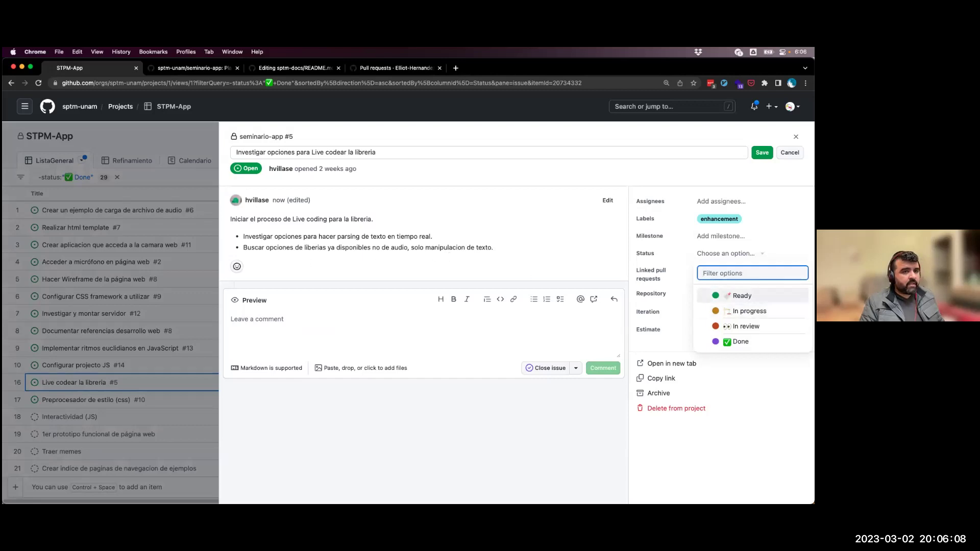
key("Return")
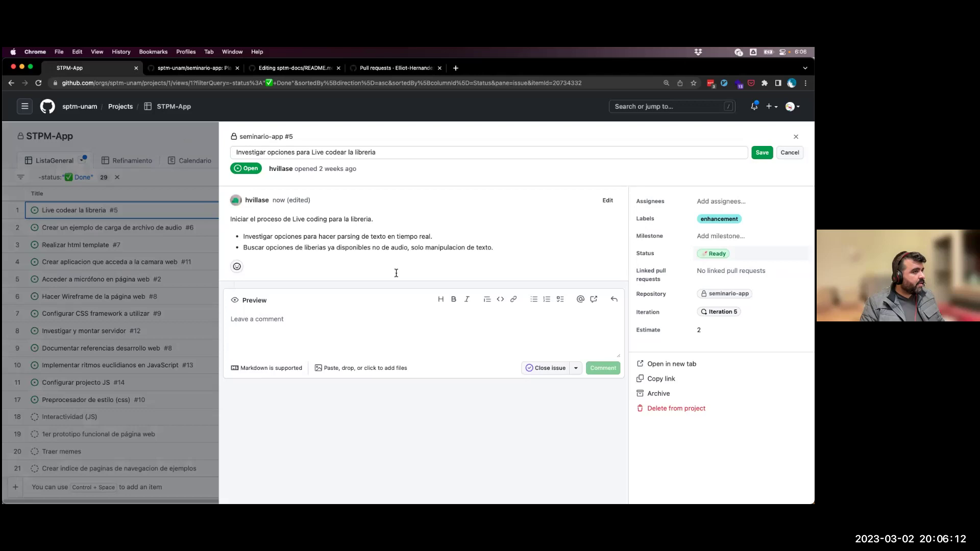
key("Escape")
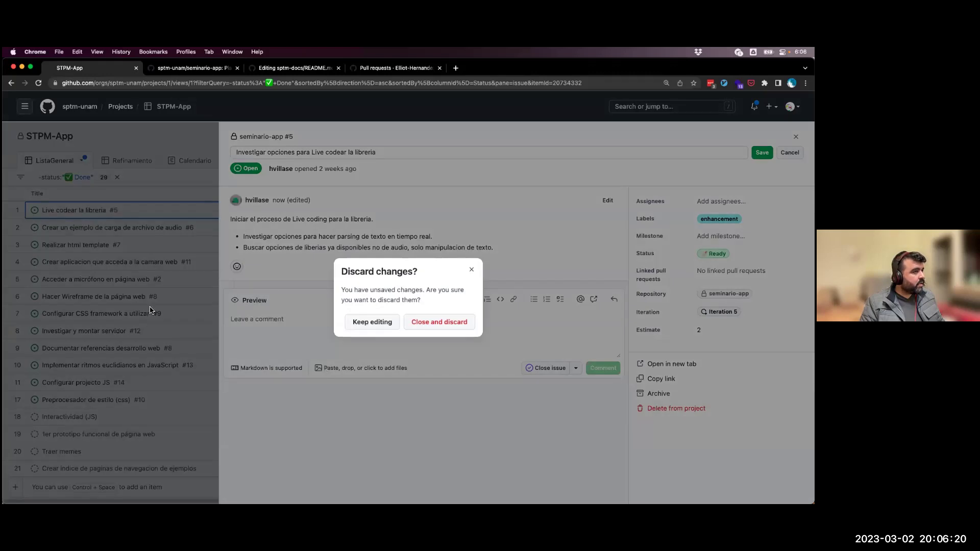
left_click(48, 241)
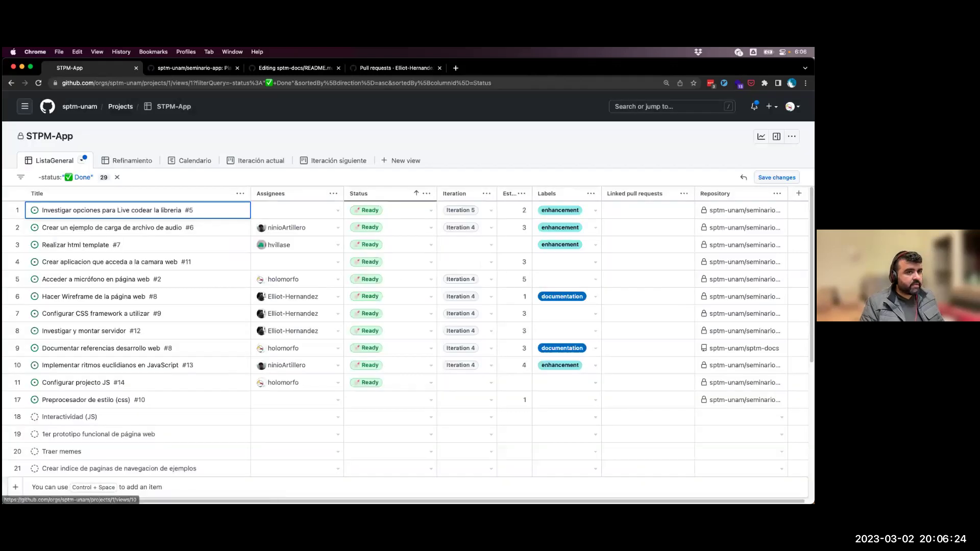
- Review the issue "Realizar html template" #7 and look through the rest of the project list
left_click(119, 249)
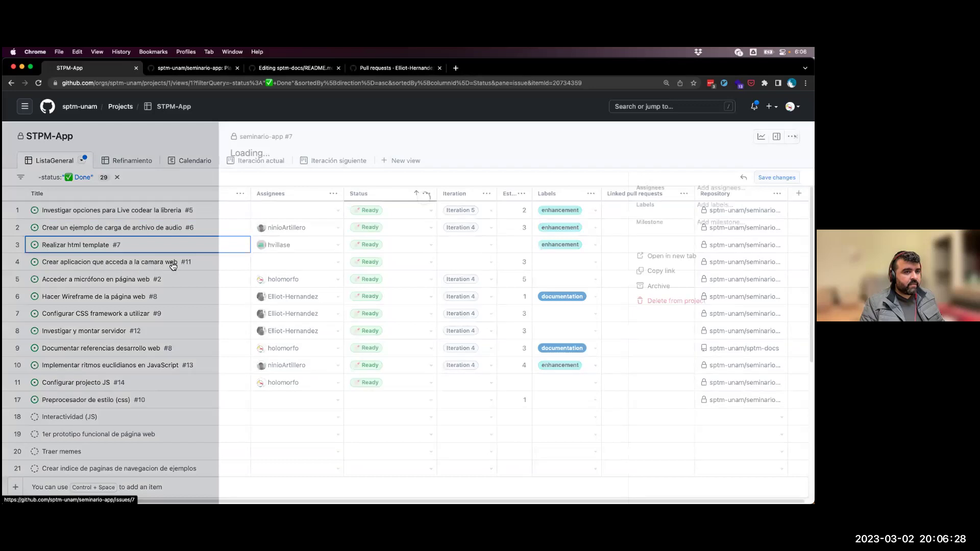
left_click(176, 272)
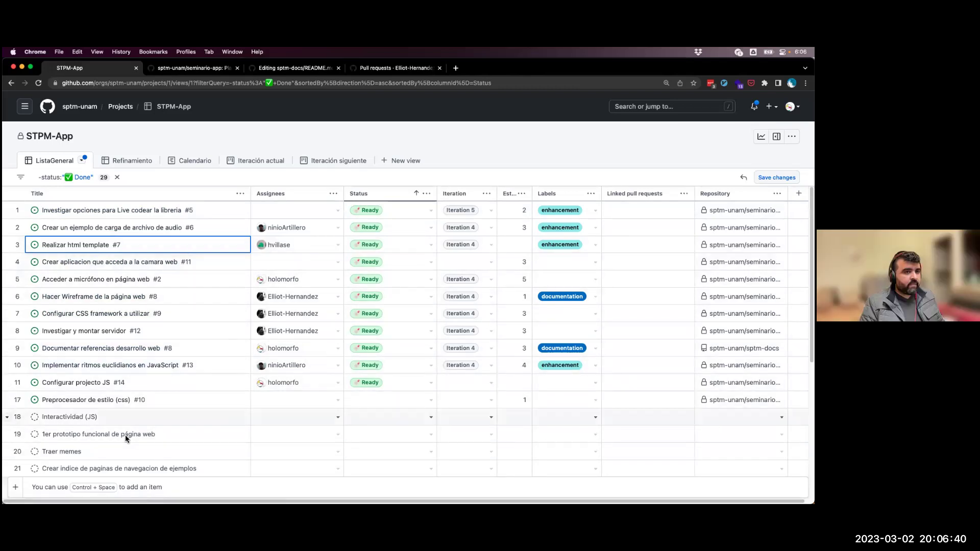
scroll(118, 406, "down", 3)
scroll(139, 399, "up", 3)
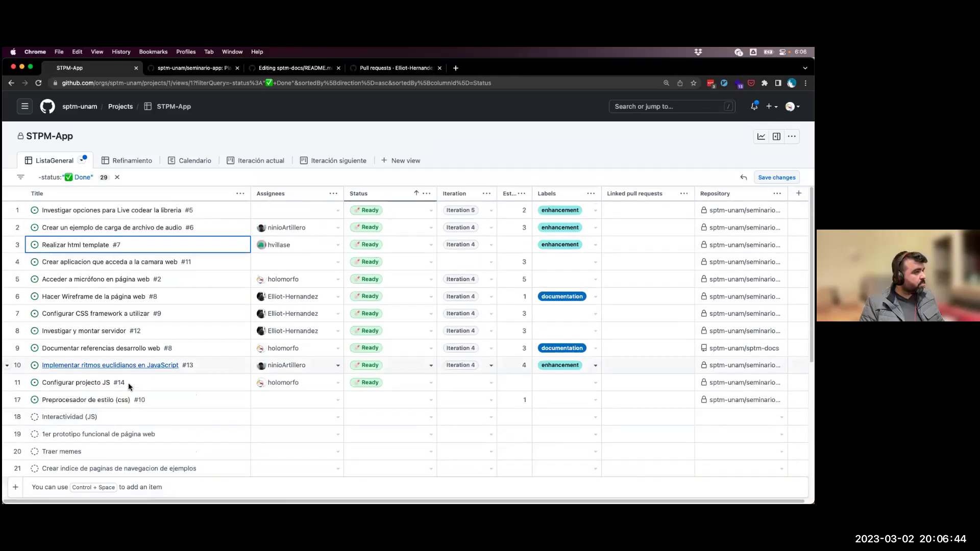
- Open the issue "Preprocesador de estilo (css)" #10, review its description and place it in Iteration 5
left_click(85, 403)
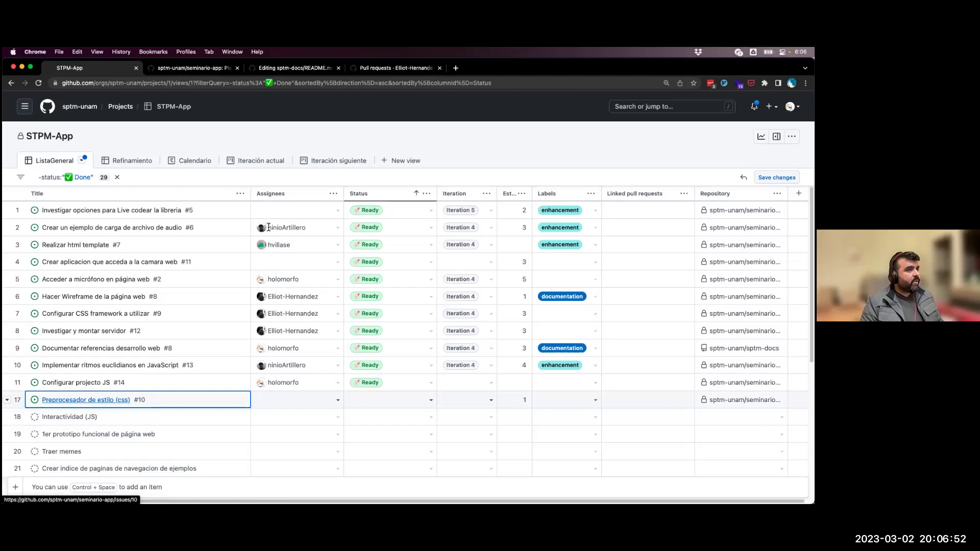
key("Return")
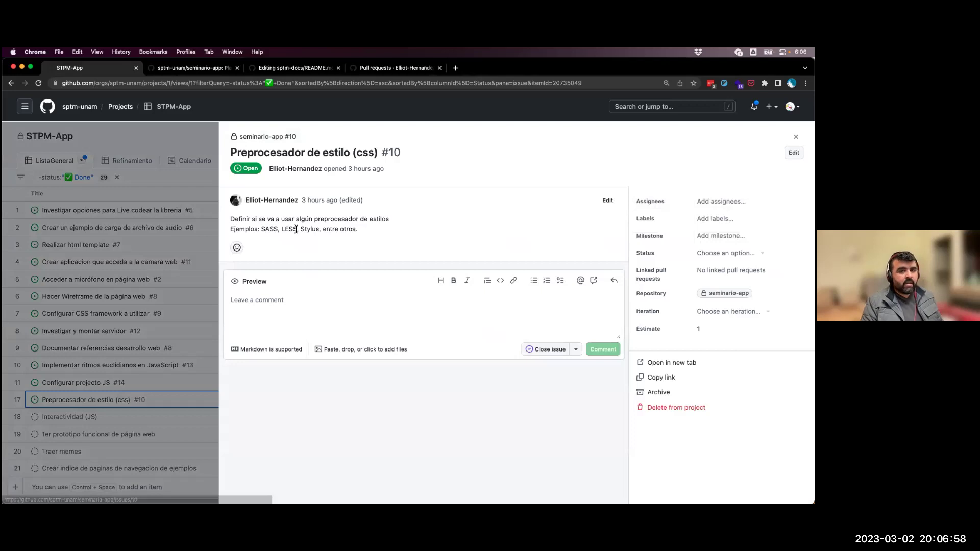
double_click(296, 229)
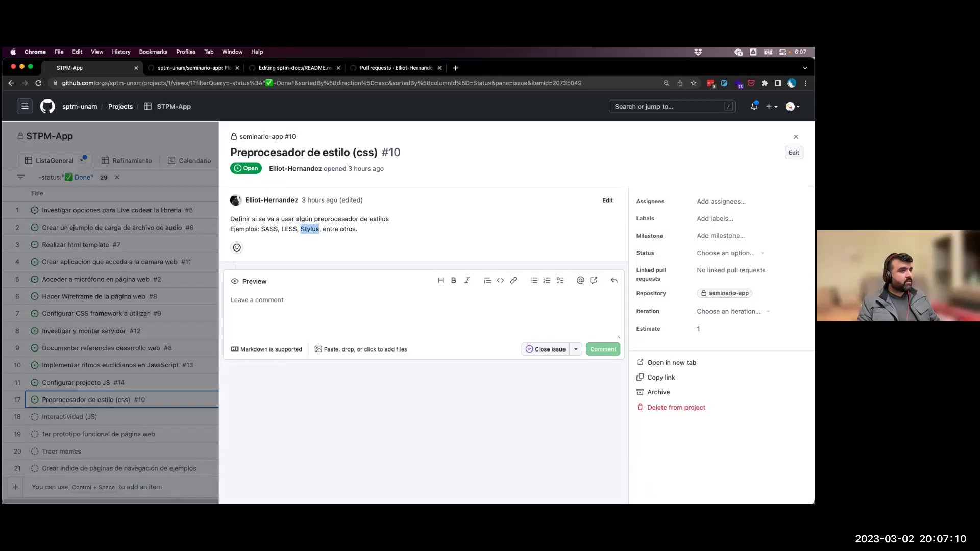
left_click(729, 312)
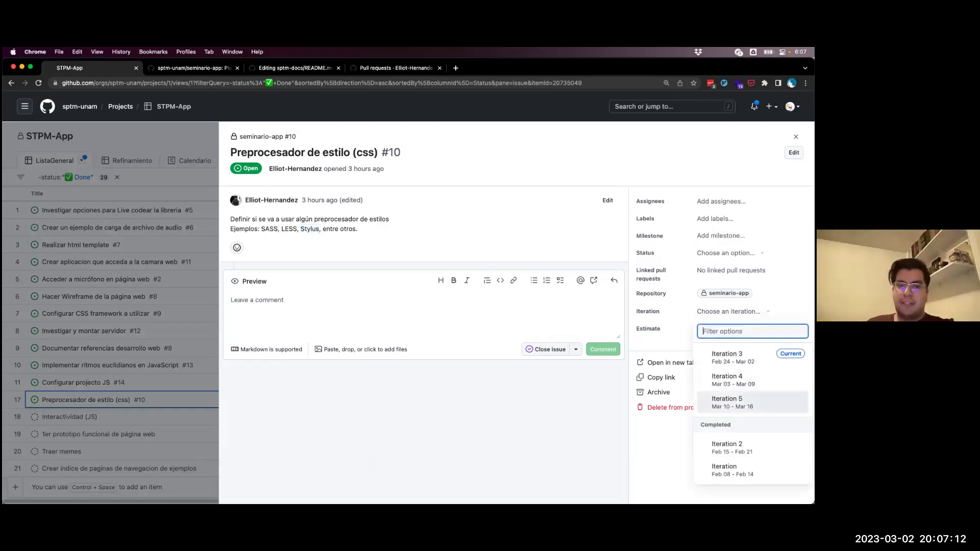
key("Return")
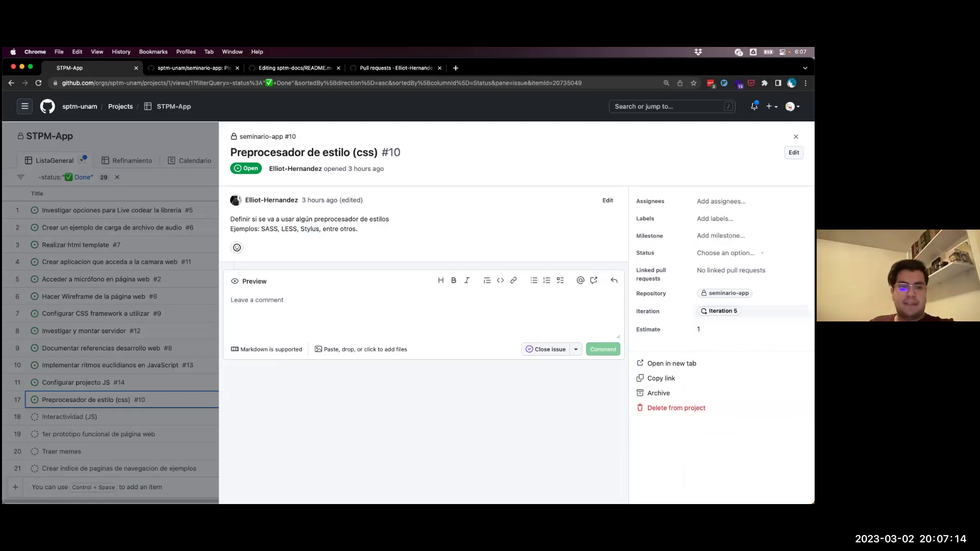
- Assign the issue "Preprocesador de estilo (css)" #10 to its author and return to the project list
key("a")
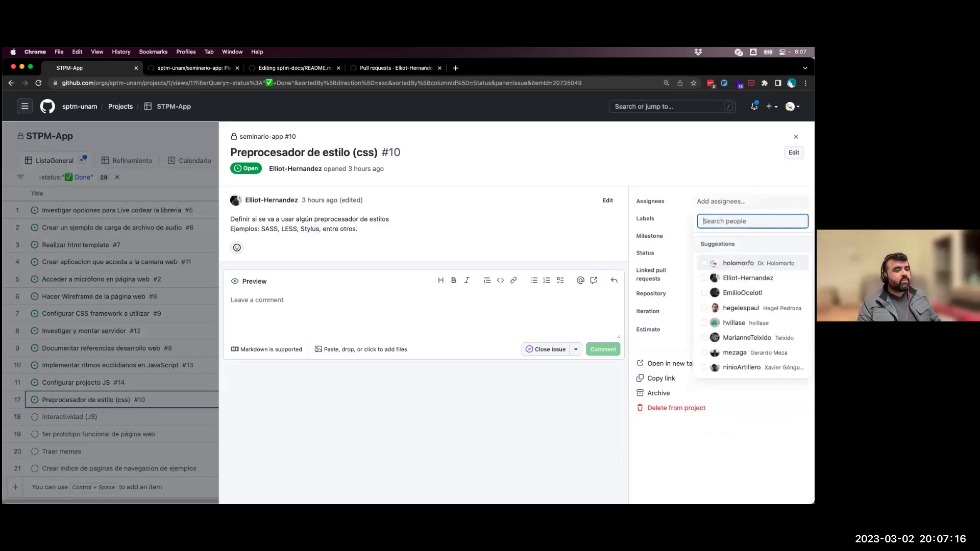
key("Down")
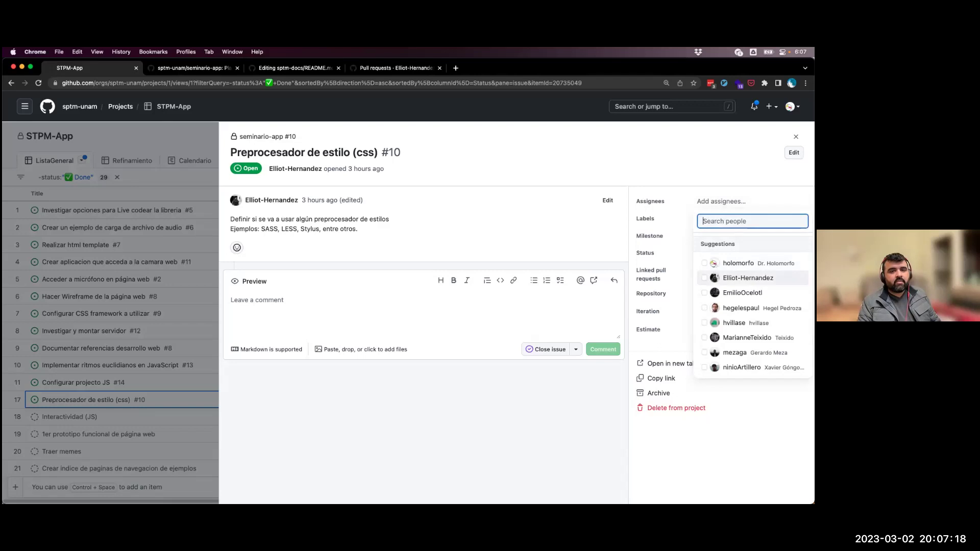
key("Return")
key("Up")
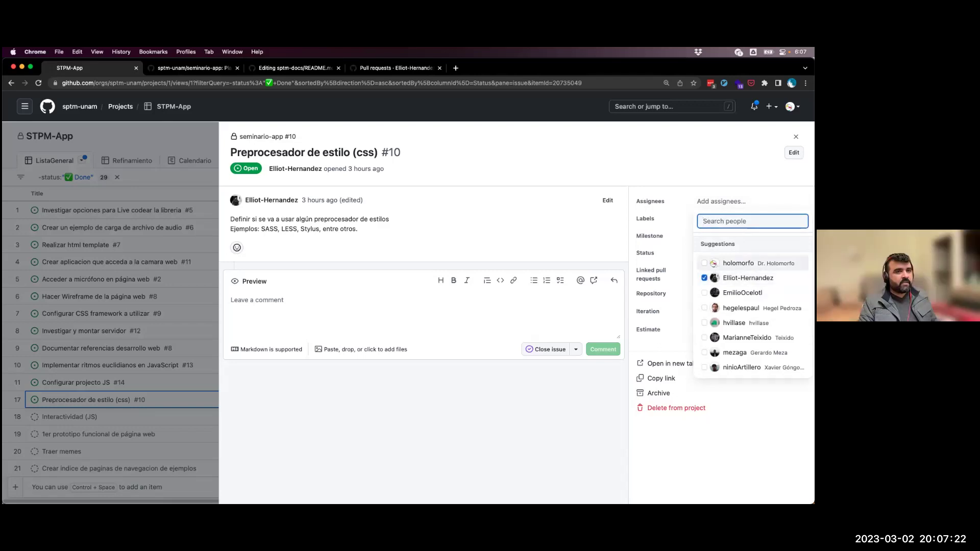
left_click(157, 437)
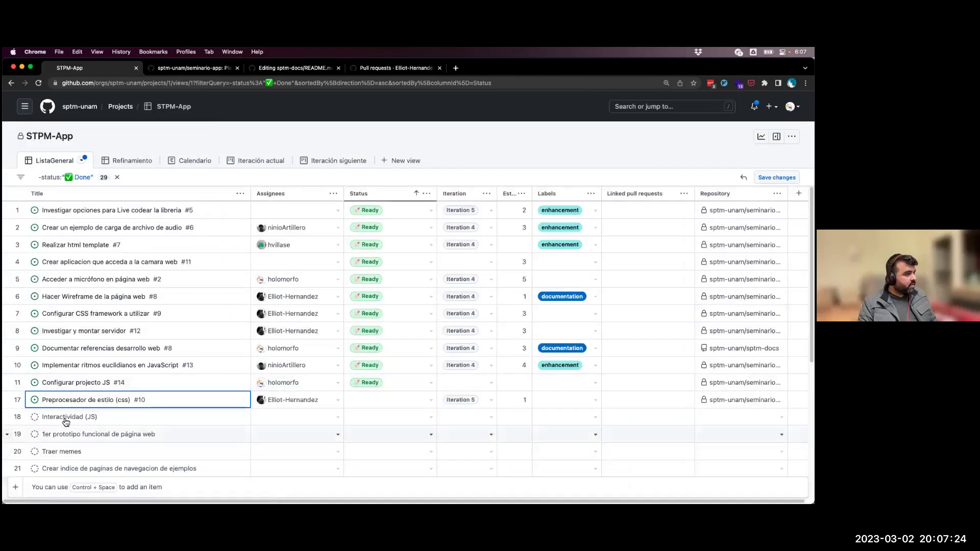
- Open the draft "Interactividad (JS)", check its description and fields, and return to the project list
scroll(79, 332, "down", 1)
scroll(84, 248, "down", 3)
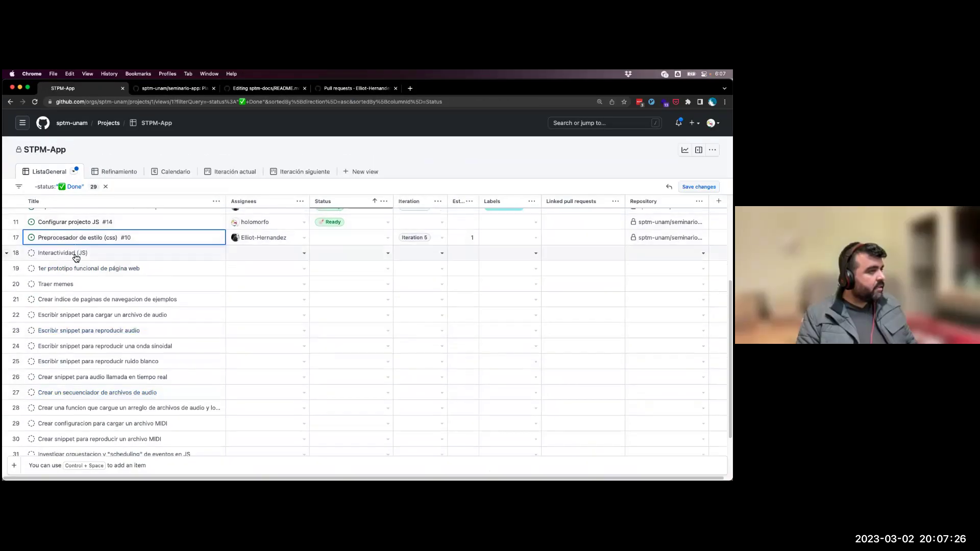
left_click(82, 251)
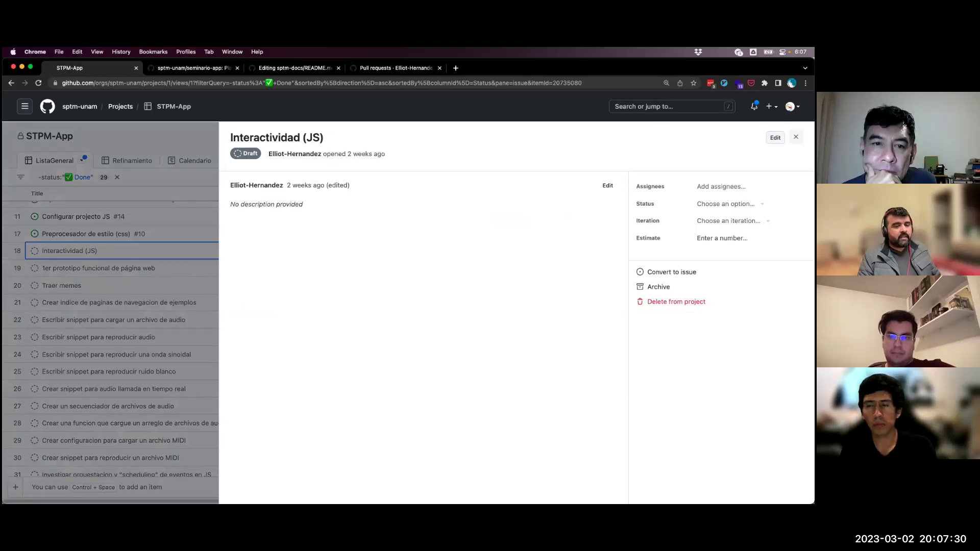
key("Escape")
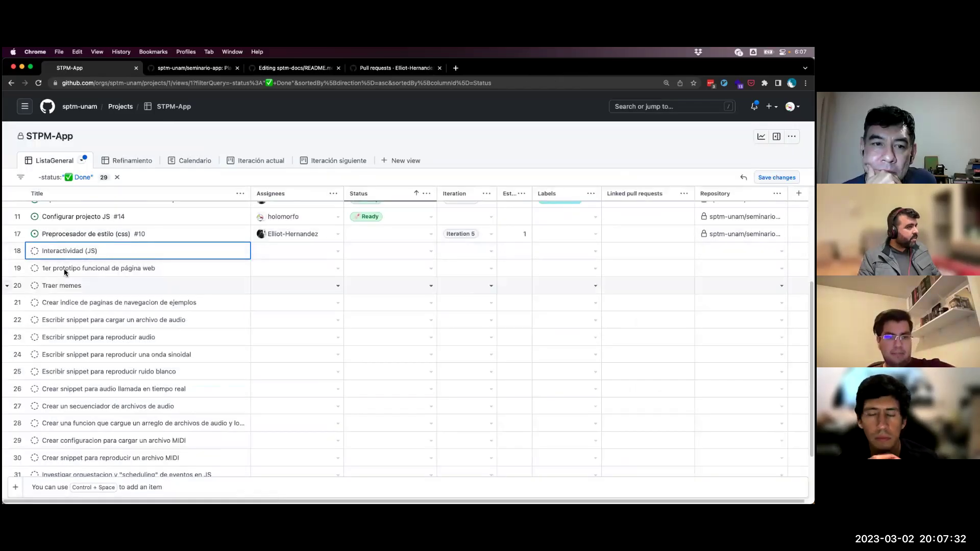
- Open the draft "Traer memes" and assign it to the first team member matching the search "em"
left_click(67, 288)
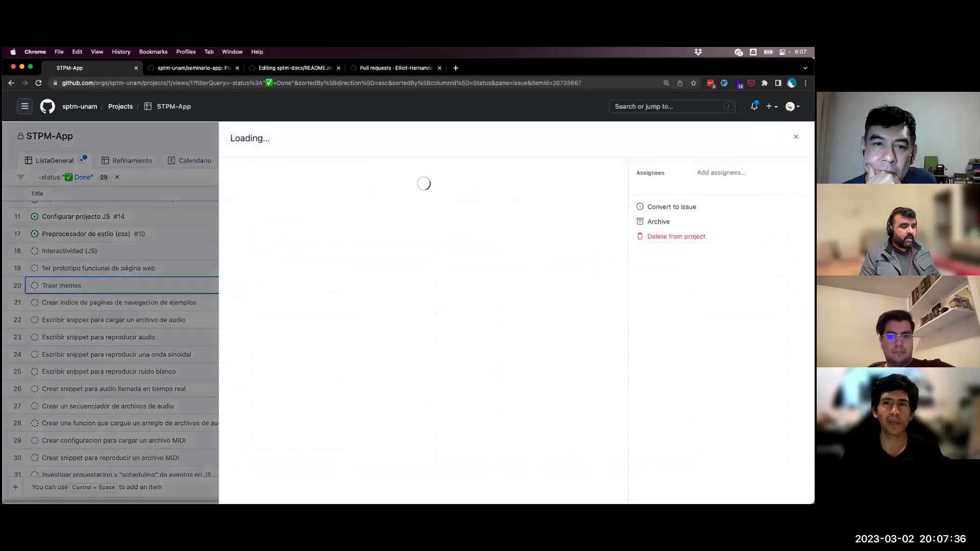
left_click(720, 186)
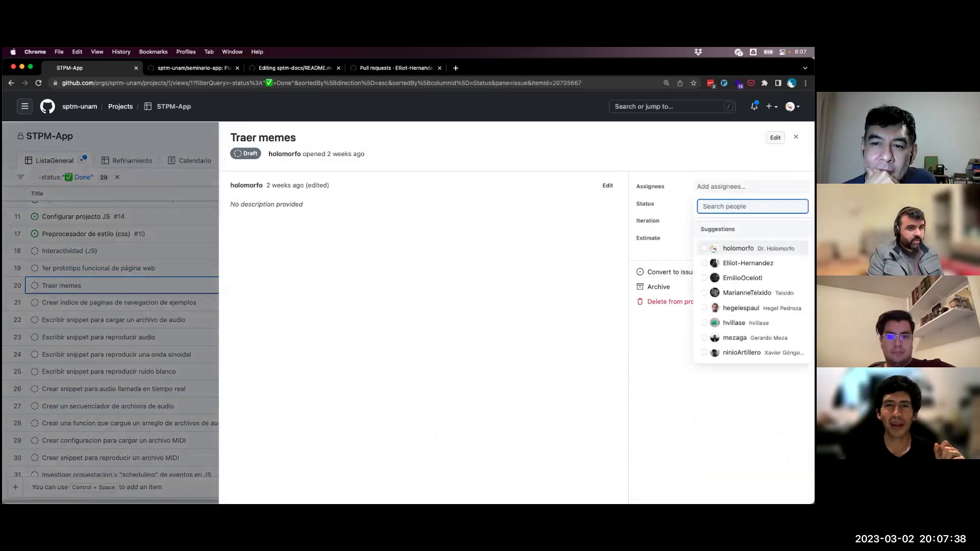
type("em")
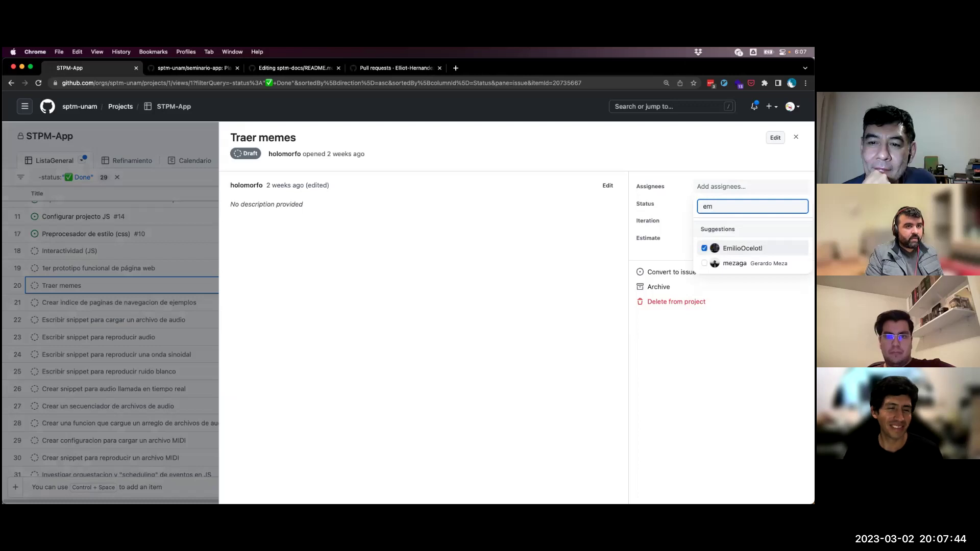
key("Return")
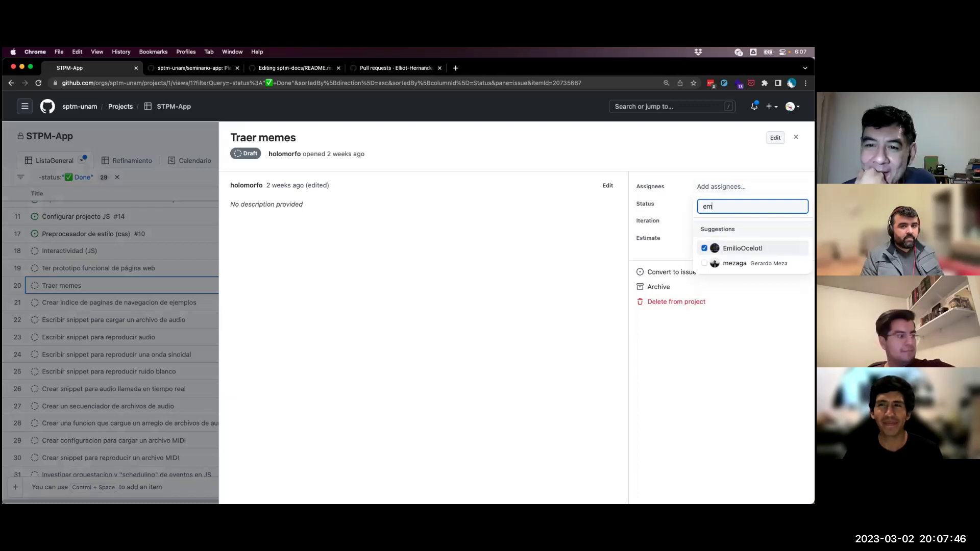
- Convert the draft "Traer memes" to an issue in the sptm-docs repository
left_click(669, 272)
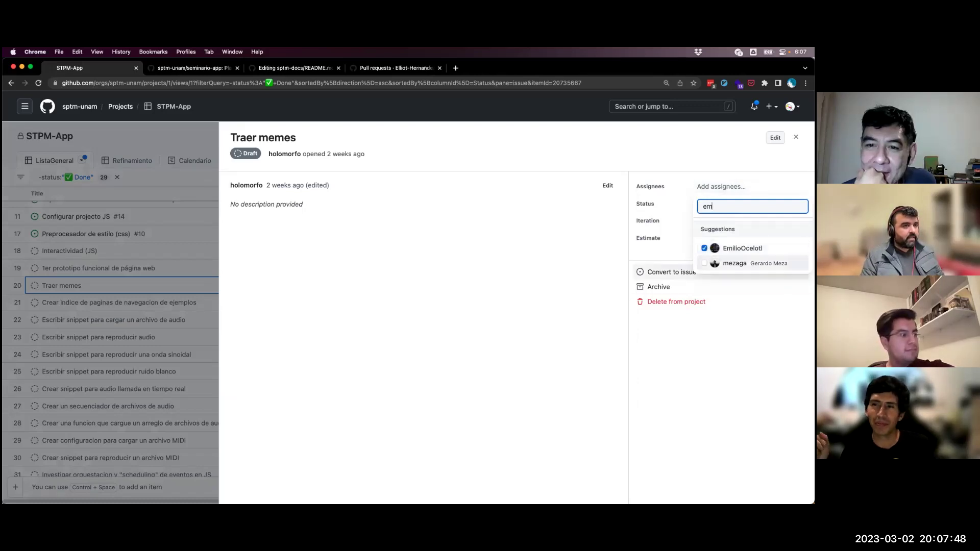
left_click(672, 272)
key("Down")
key("Return")
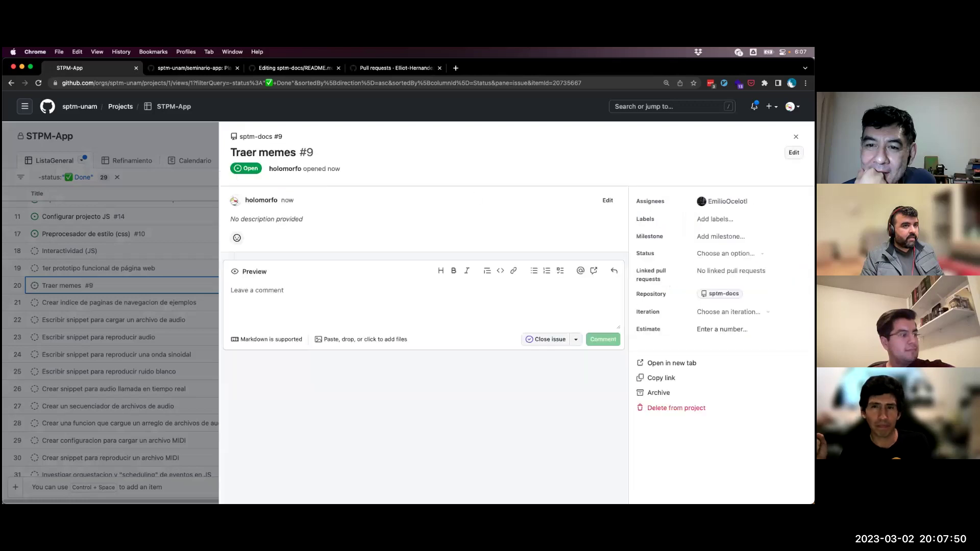
- Add the description "Crear archivo .md con una lista de buenos memes." to the issue "Traer memes" and save it
left_click(267, 219)
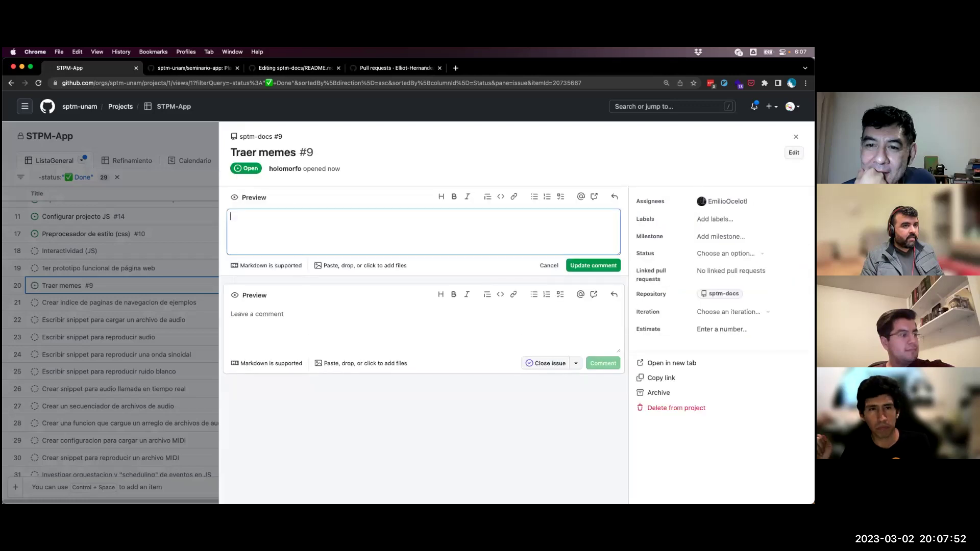
type("Crearar")
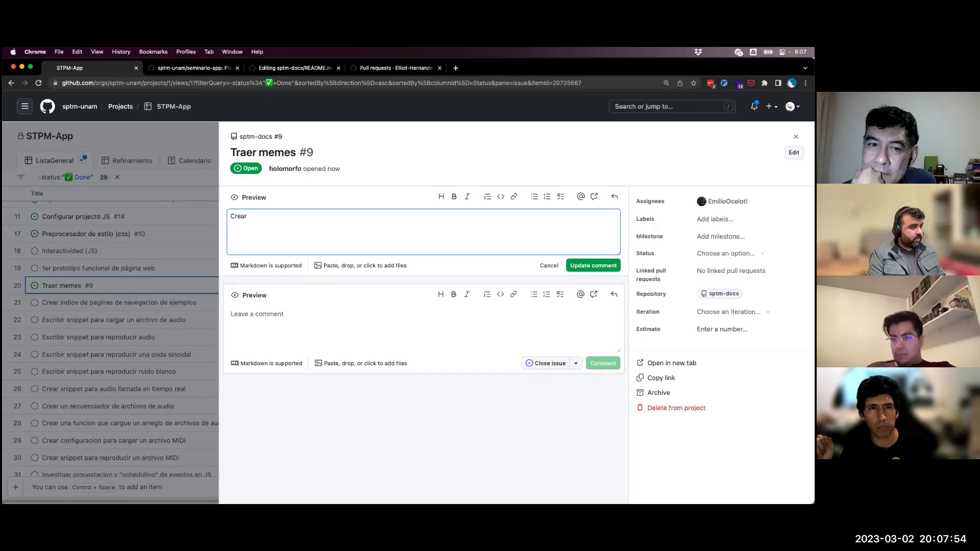
type("crchivo .md con ")
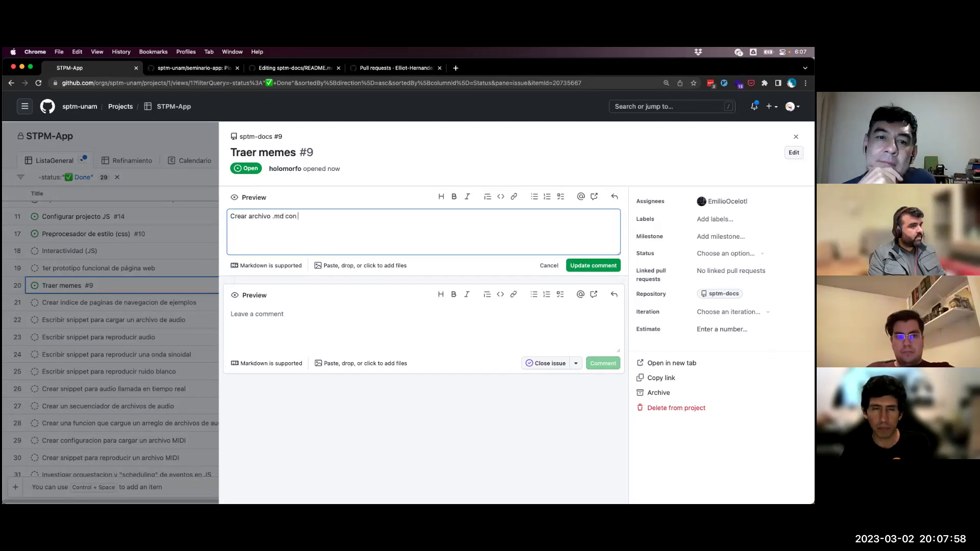
type("una lista de bueno")
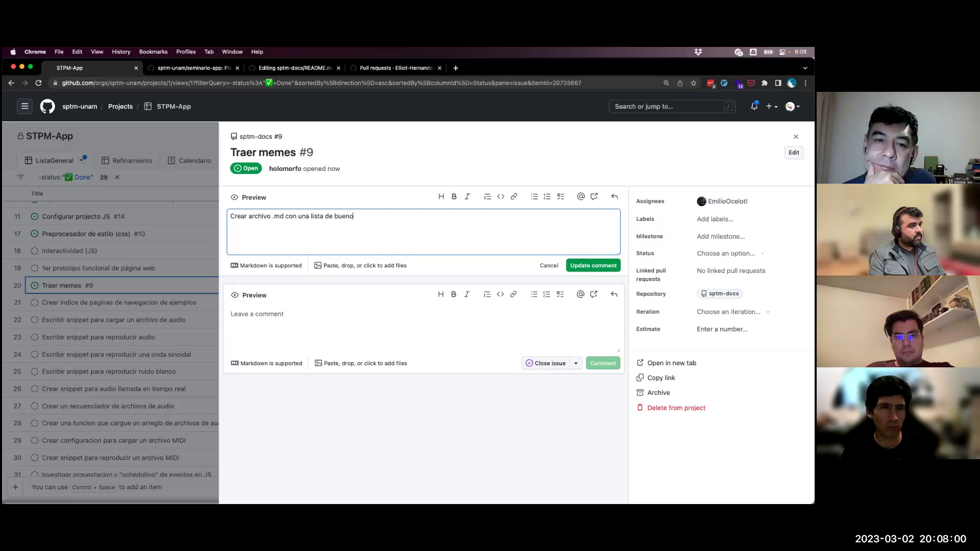
type("s memes.")
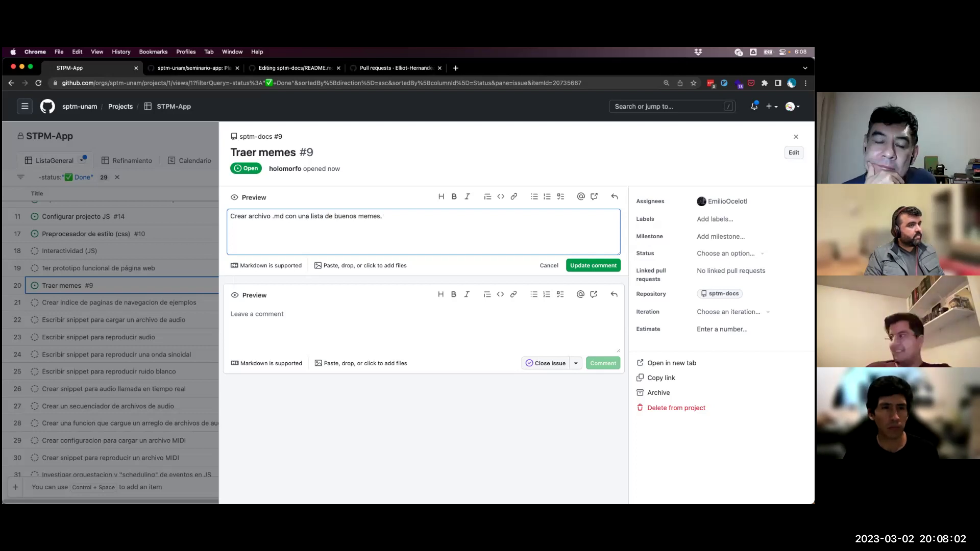
left_click(594, 265)
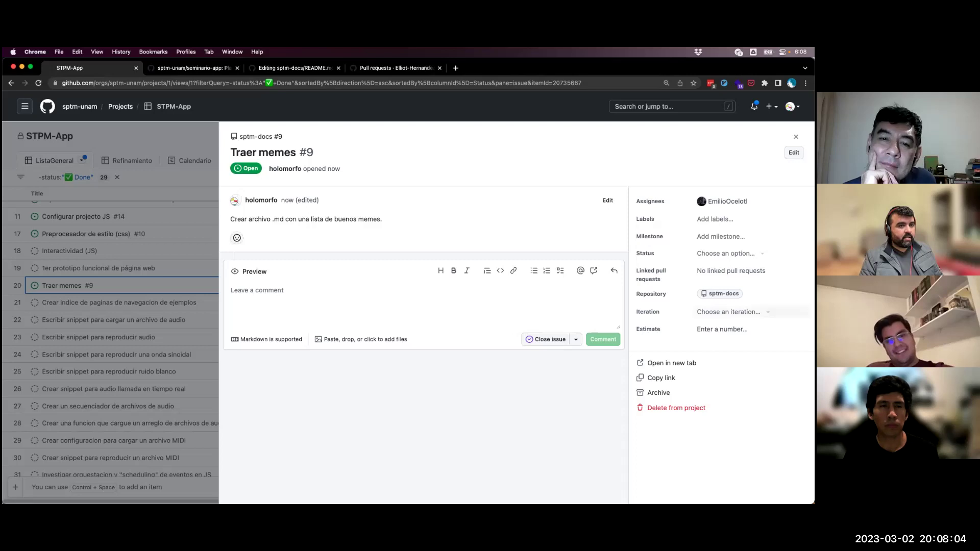
- Place the issue "Traer memes" #9 in Iteration 4 and set its estimate to 1
left_click(730, 312)
left_click(730, 379)
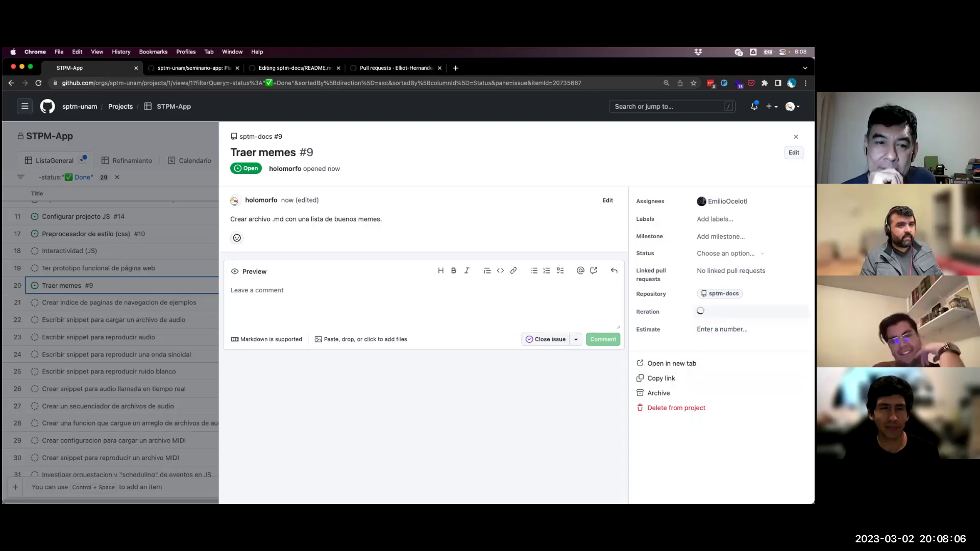
left_click(725, 330)
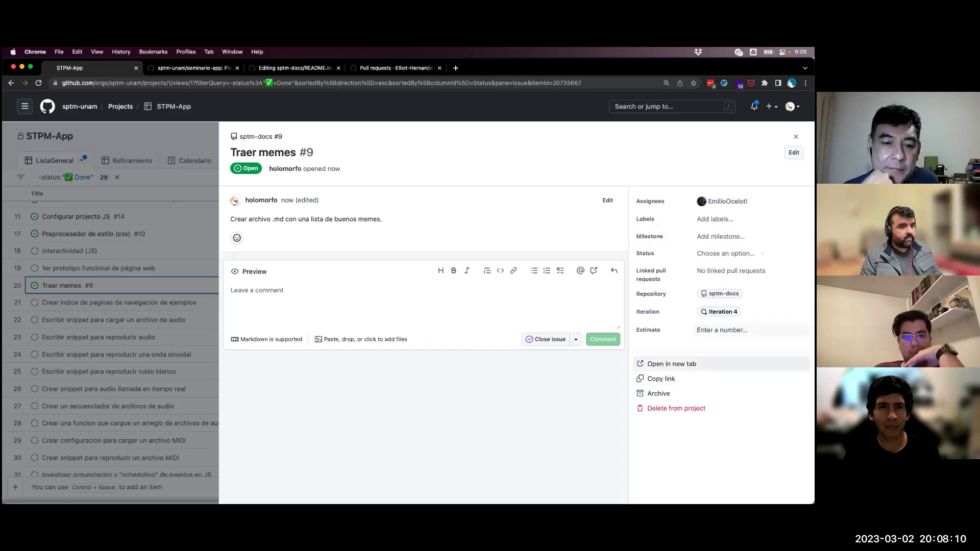
type("1")
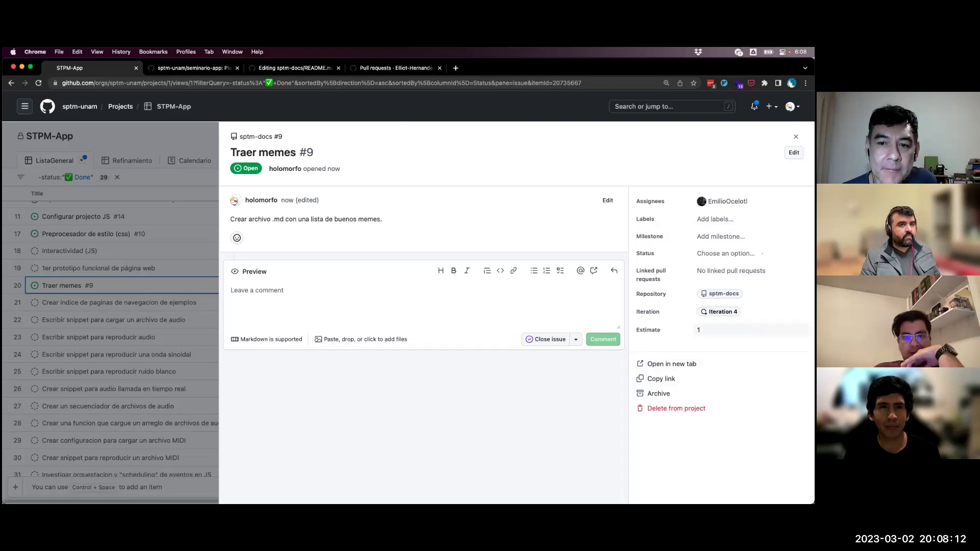
key("Return")
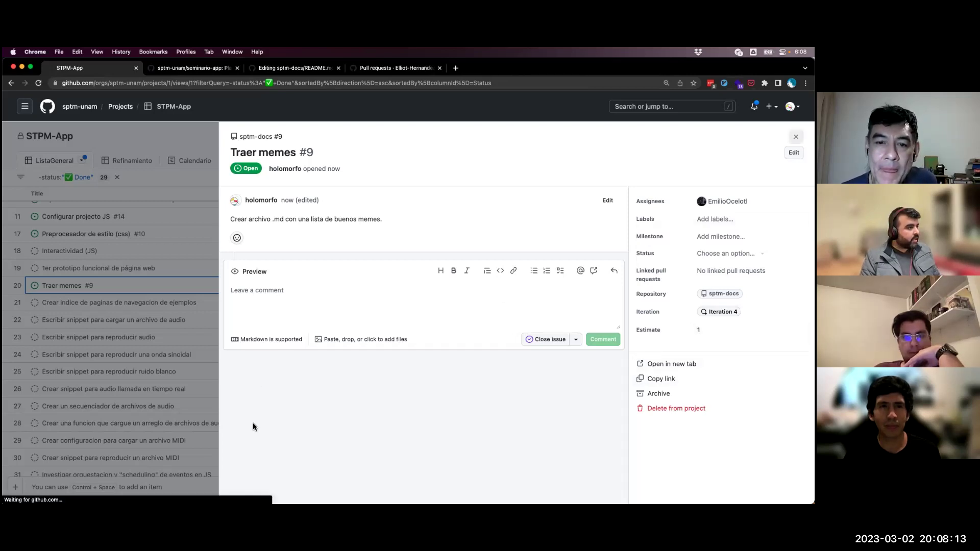
- Set the status of the issue "Traer memes" #9 to Ready and return to the project list
left_click(147, 290)
left_click(62, 285)
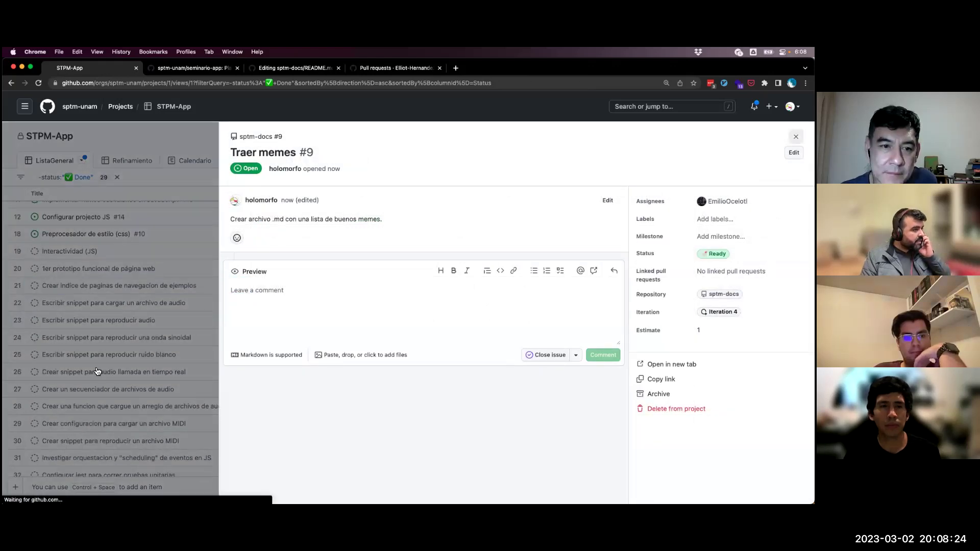
left_click(97, 372)
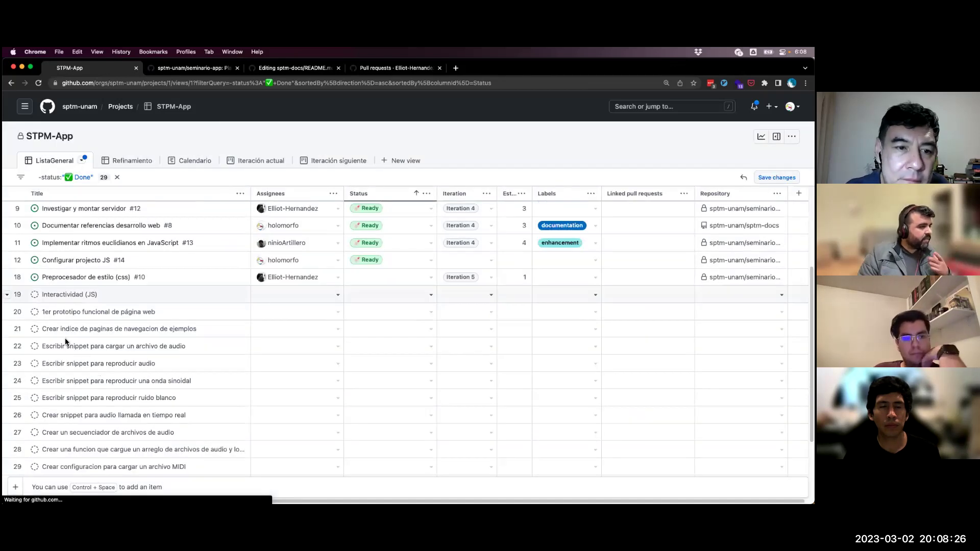
- Look through the project list, comparing the refined issues with the remaining drafts that still lack status, iteration and assignee
scroll(69, 347, "up", 2)
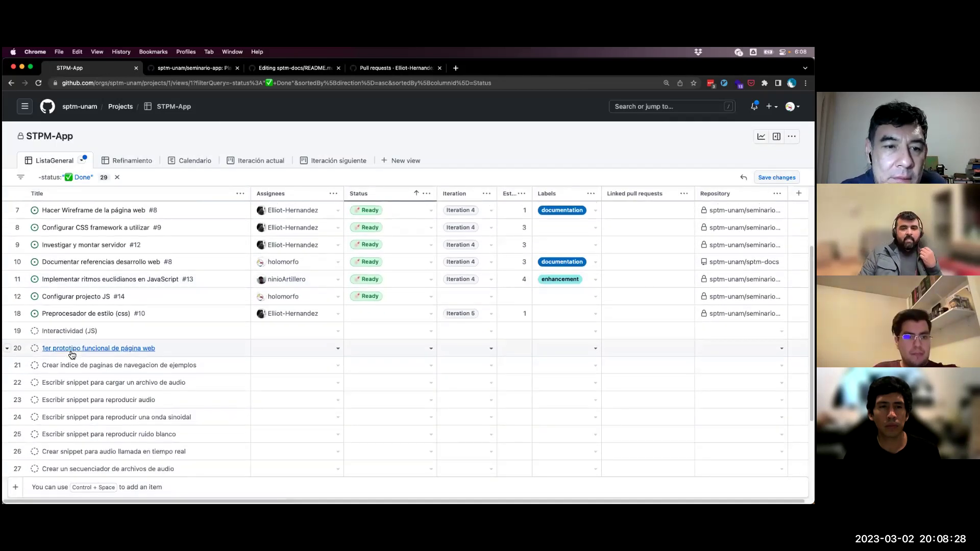
scroll(72, 355, "down", 2)
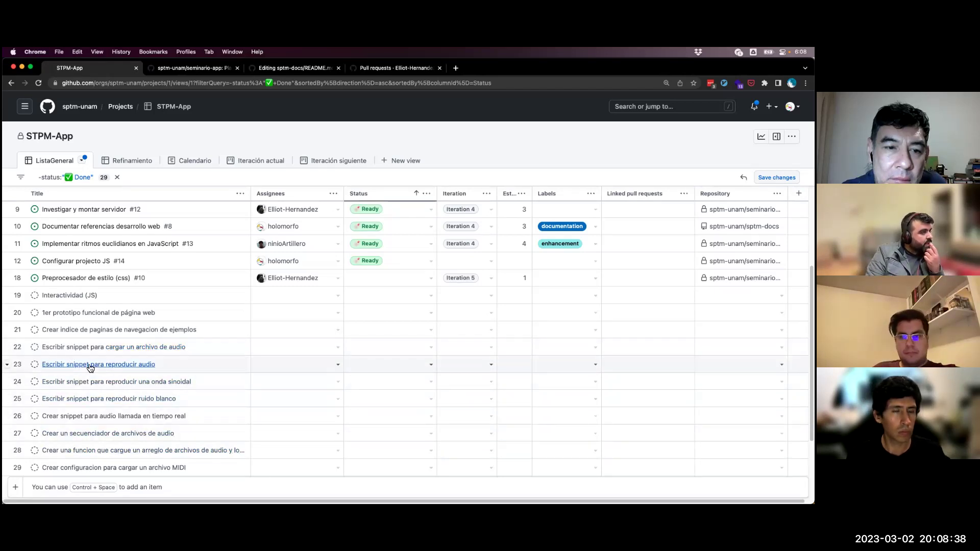
scroll(122, 270, "up", 1)
scroll(122, 269, "up", 1)
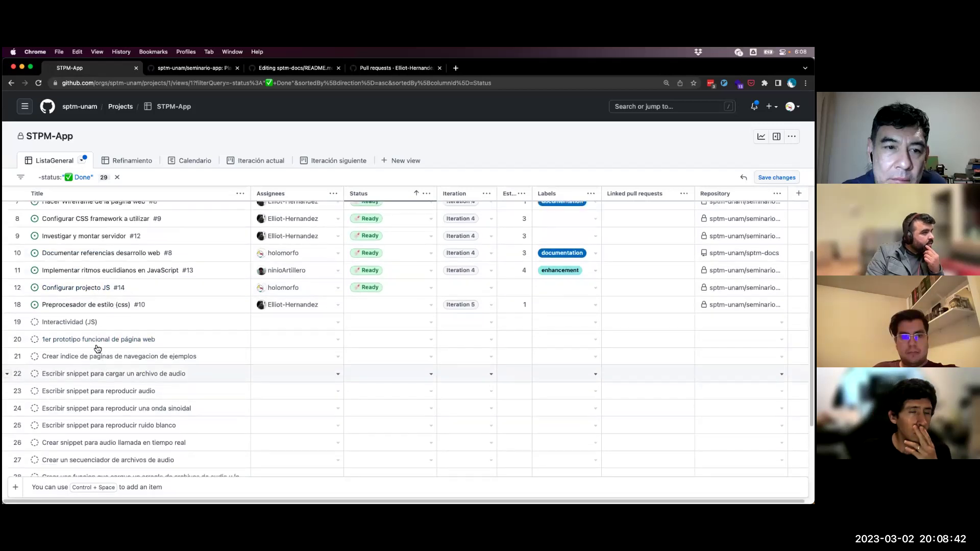
scroll(97, 352, "up", 2)
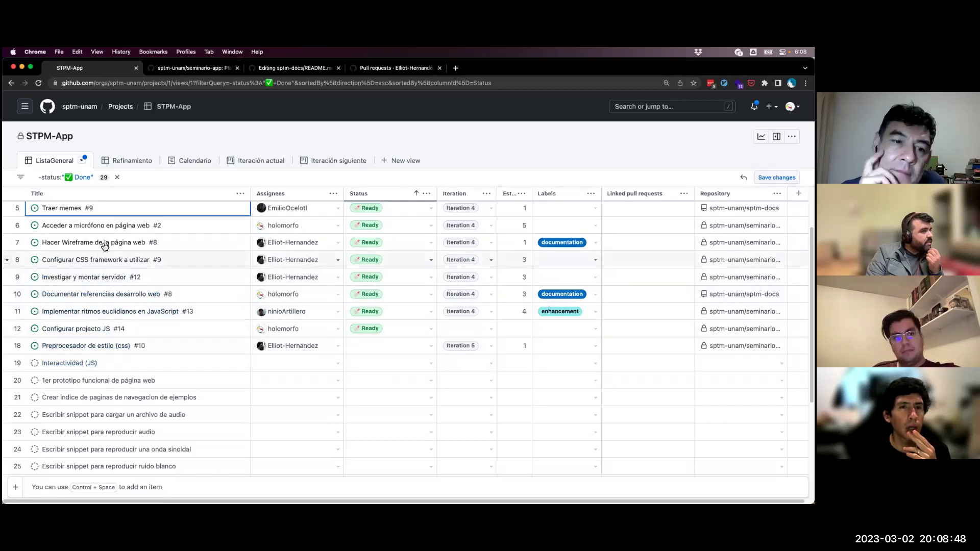
scroll(108, 228, "up", 3)
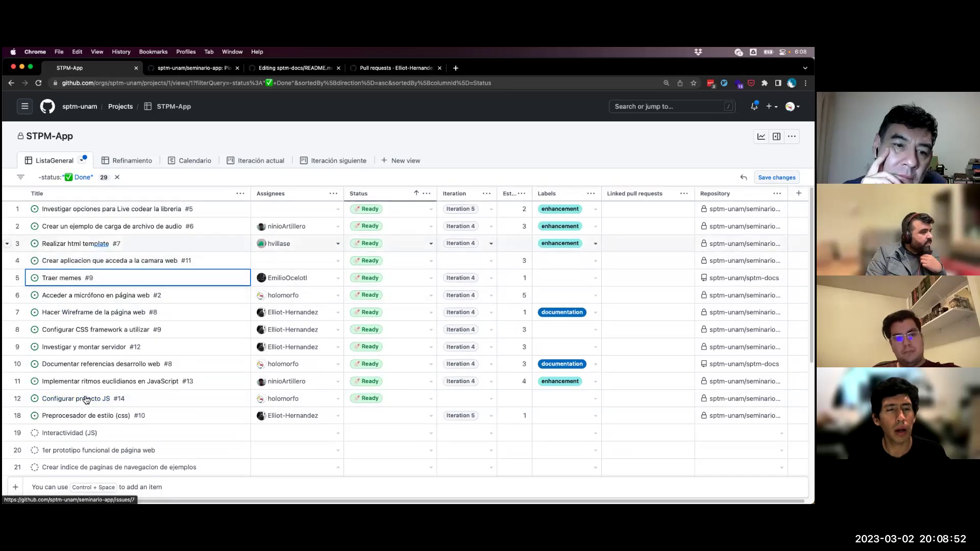
scroll(138, 394, "down", 1)
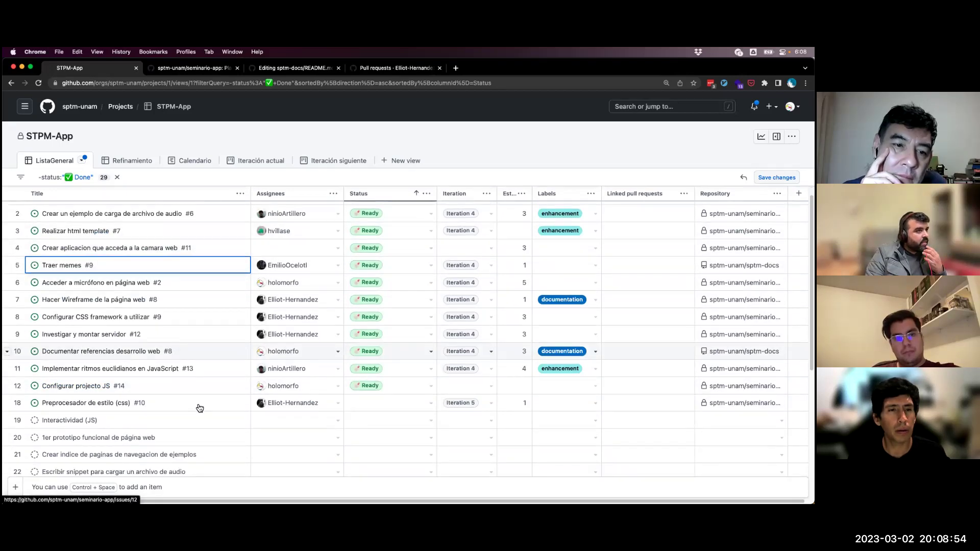
scroll(199, 408, "down", 4)
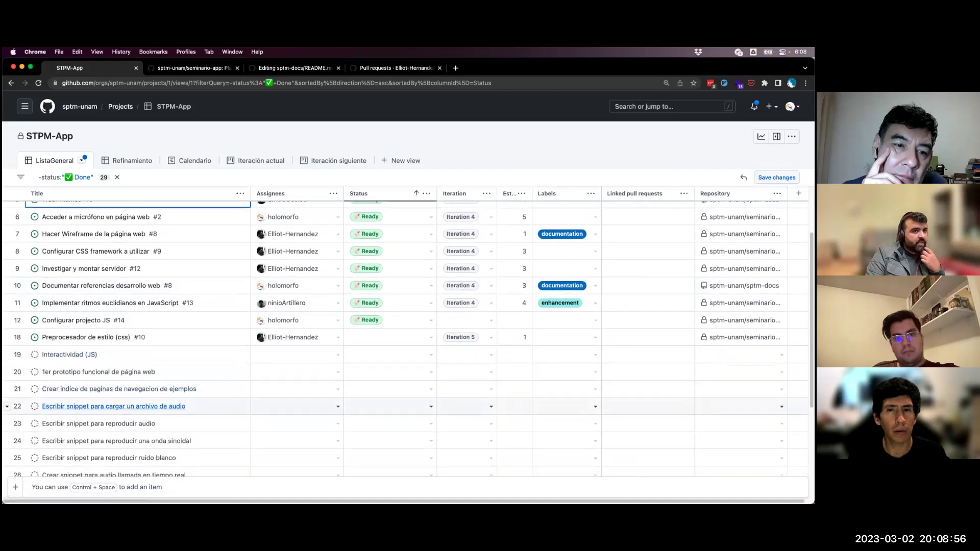
- Delete the draft "Escribir snippet para cargar un archivo de audio" from the project
left_click(113, 407)
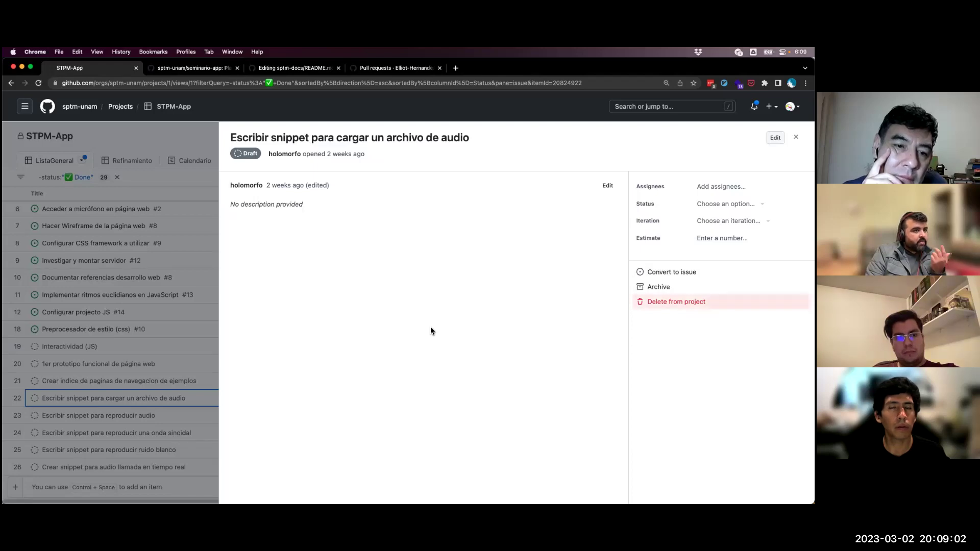
key("Return")
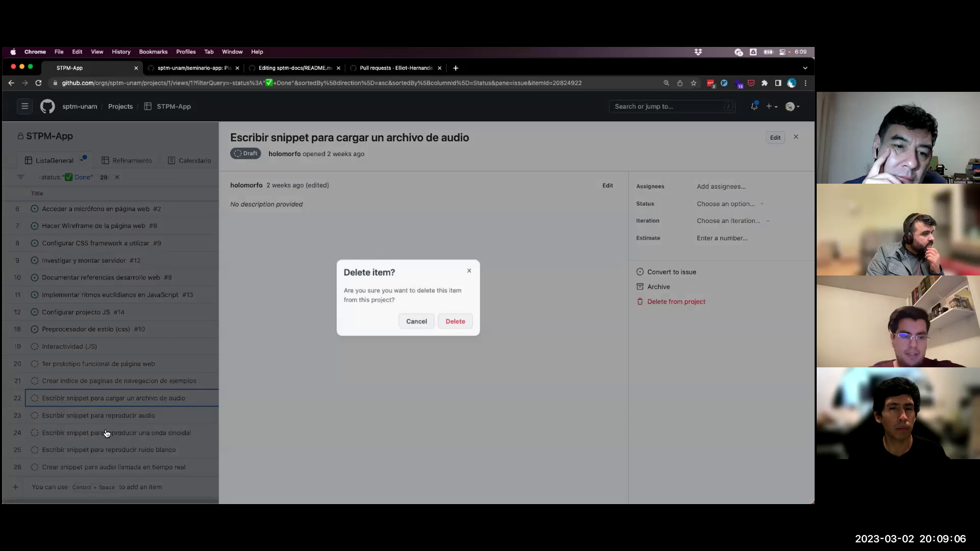
key("Return")
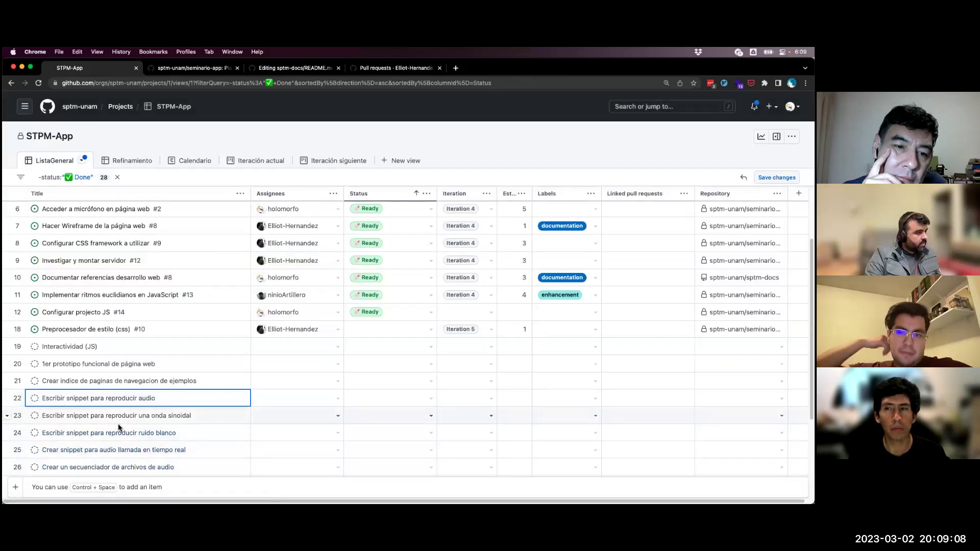
- Reload the project and convert the draft "Investigar orquestacion y "scheduling" de eventos en JS" to an issue in seminario-app
key("super+r")
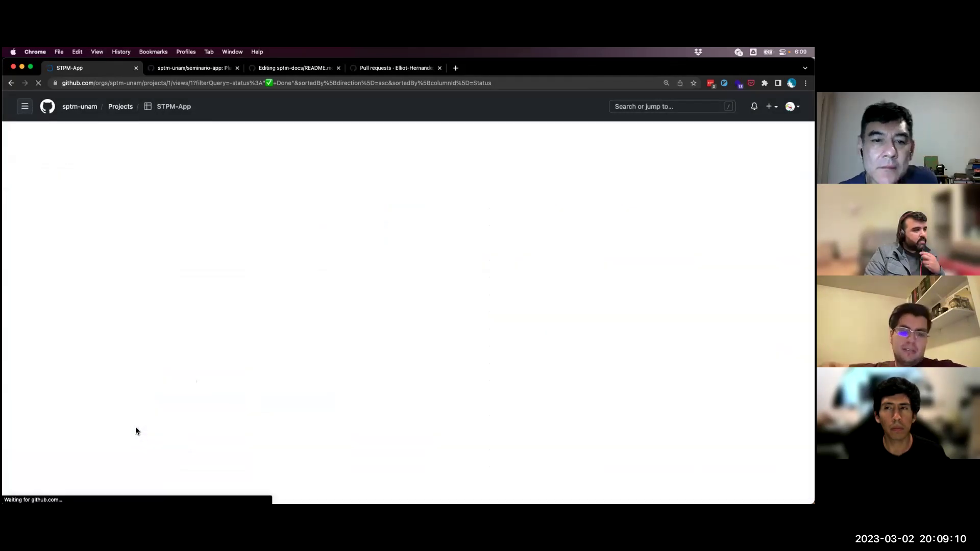
scroll(146, 388, "down", 3)
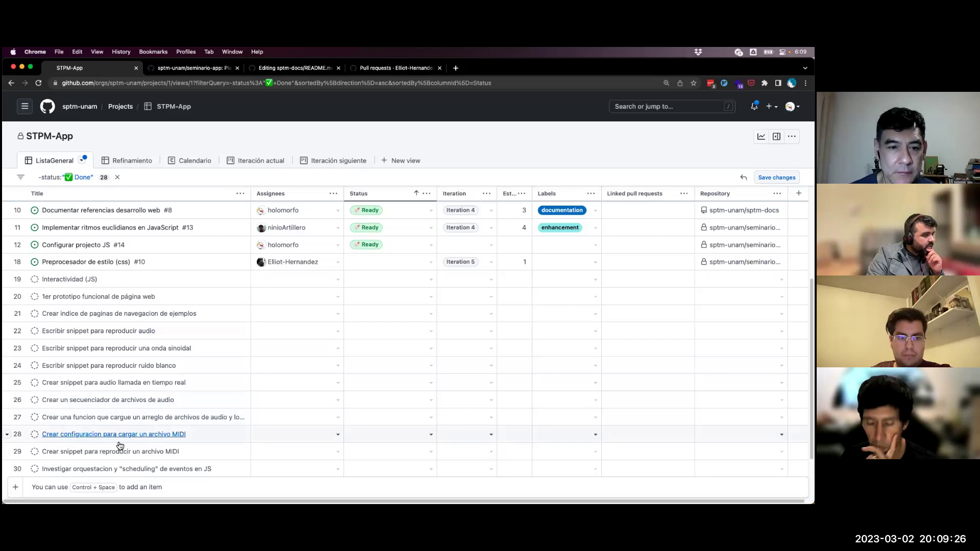
scroll(97, 462, "down", 1)
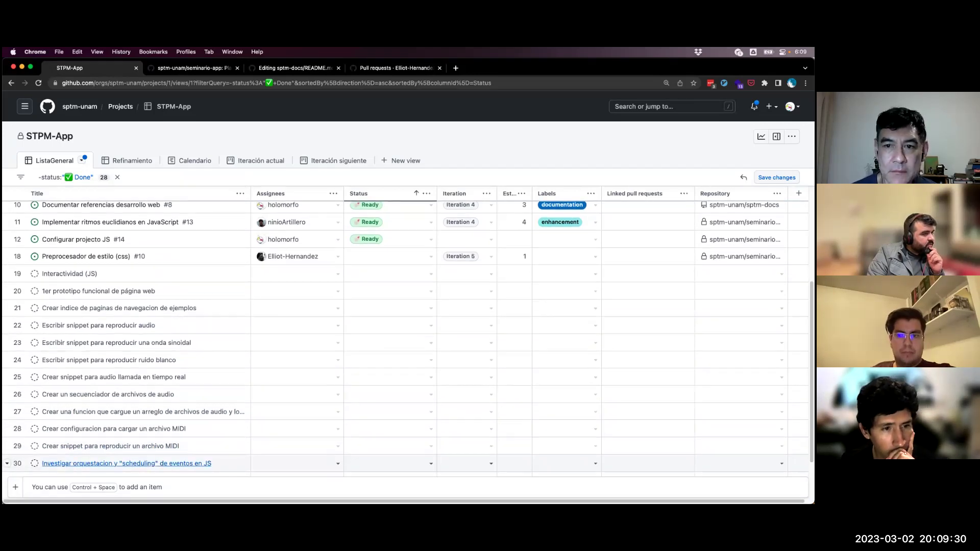
left_click(127, 464)
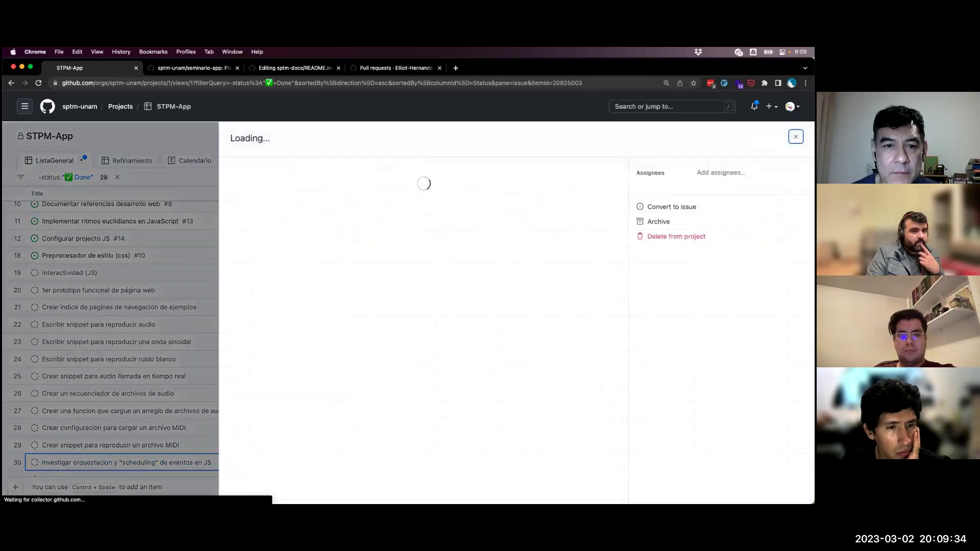
- Place the orchestration and scheduling issue #15 in Iteration 5 and assign it to the signed-in account
left_click(728, 312)
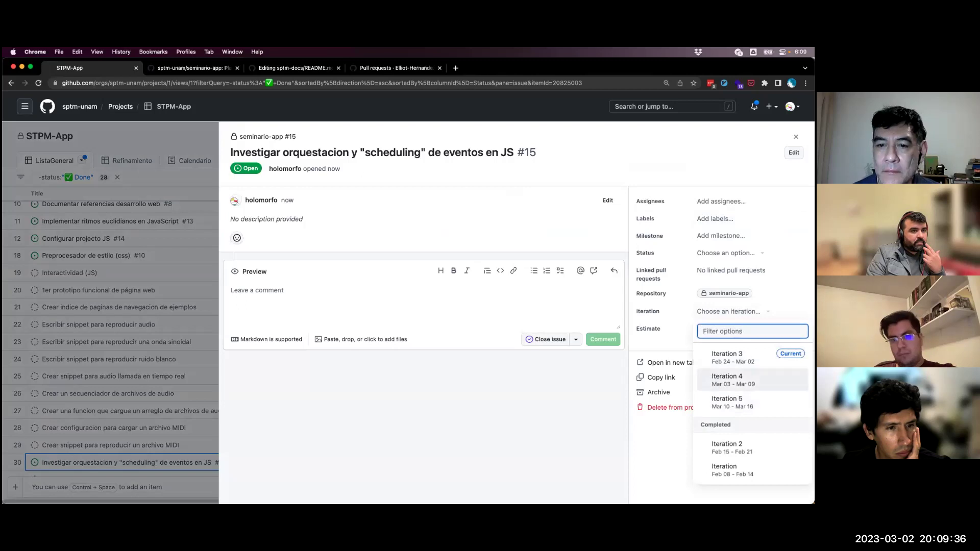
left_click(725, 403)
left_click(721, 201)
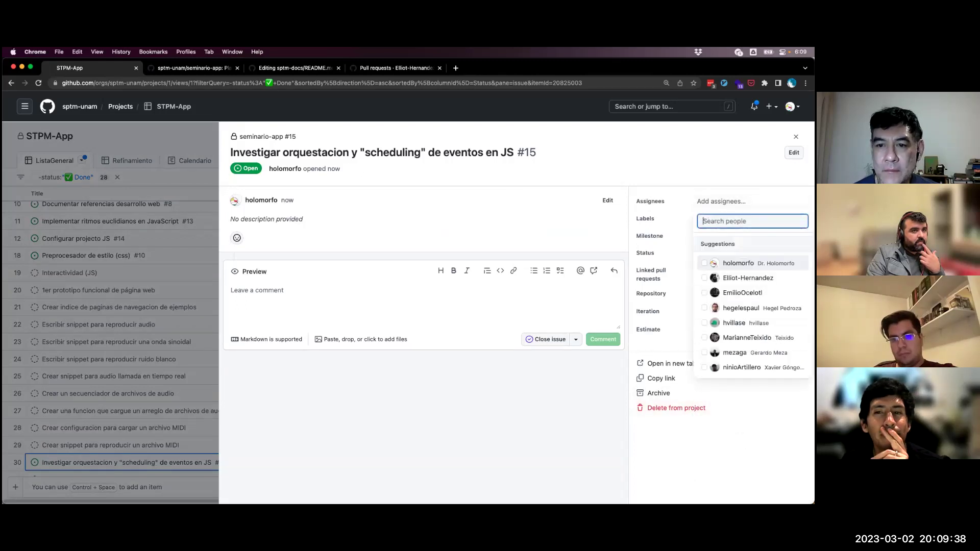
key("Escape")
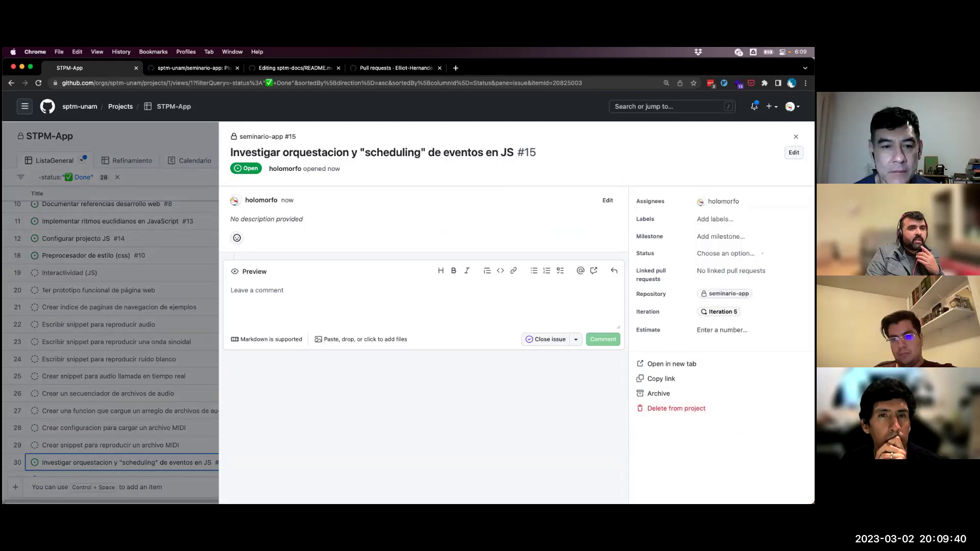
- Look at the seminario-app repository page, then return to the project and close issue #15
left_click(176, 68)
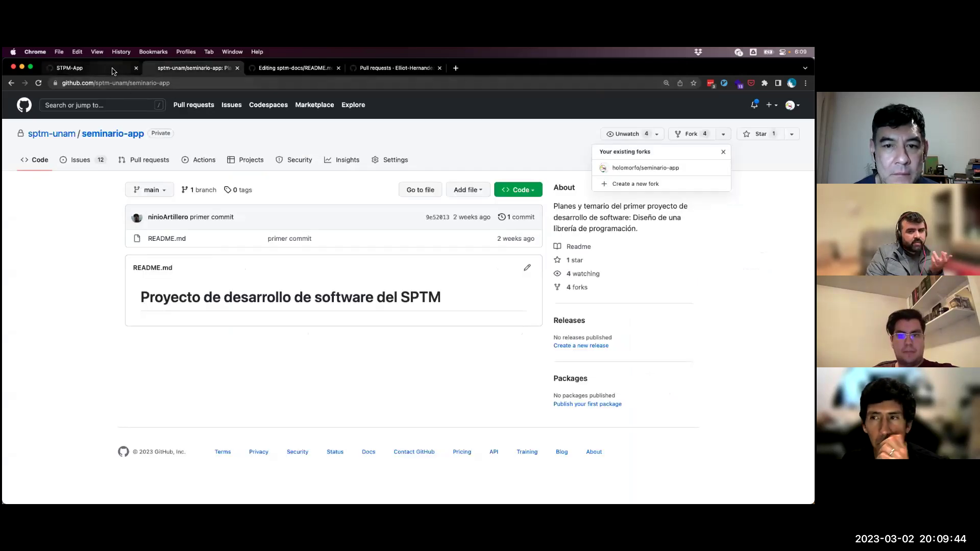
left_click(114, 71)
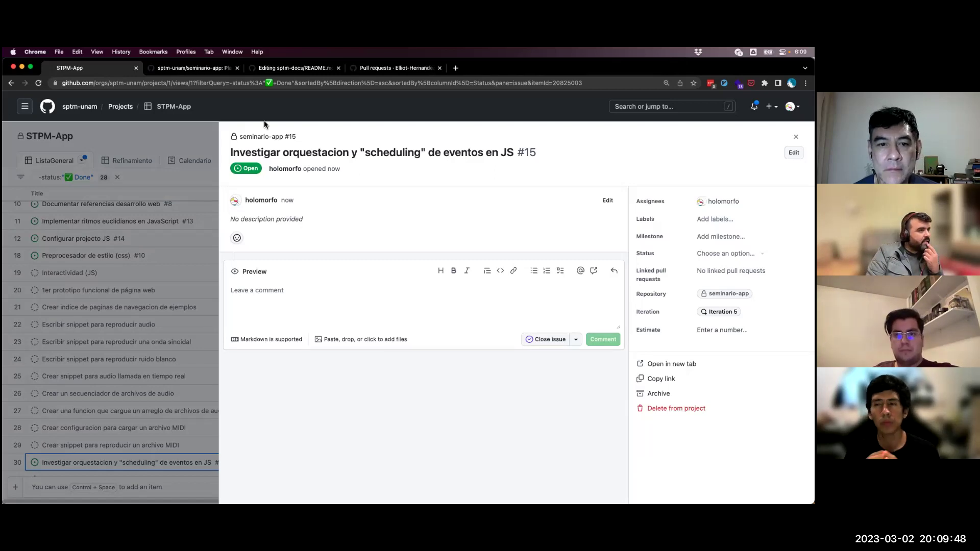
left_click(194, 135)
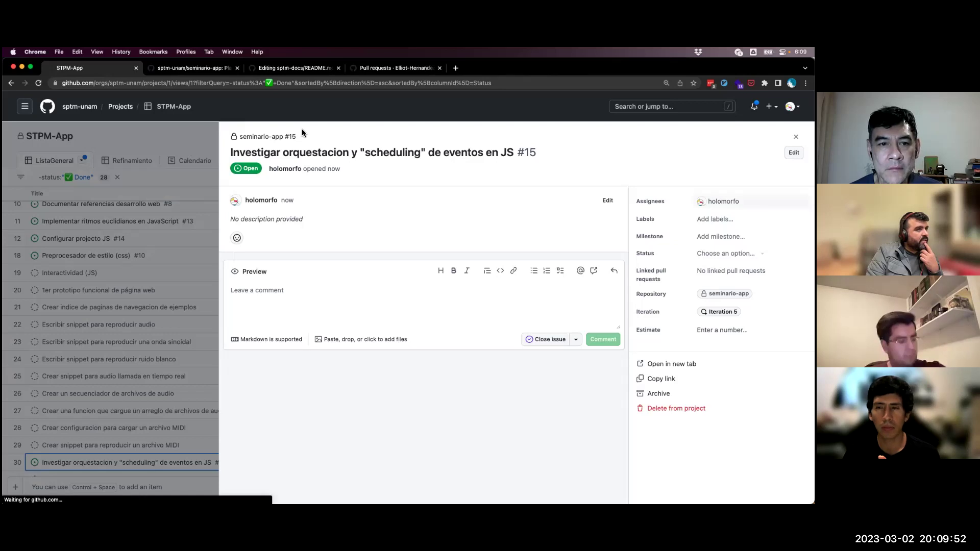
- Set the status of the issue "Investigar orquestacion y "scheduling" de eventos en JS" #15 to Ready
left_click(147, 405)
scroll(272, 392, "down", 2)
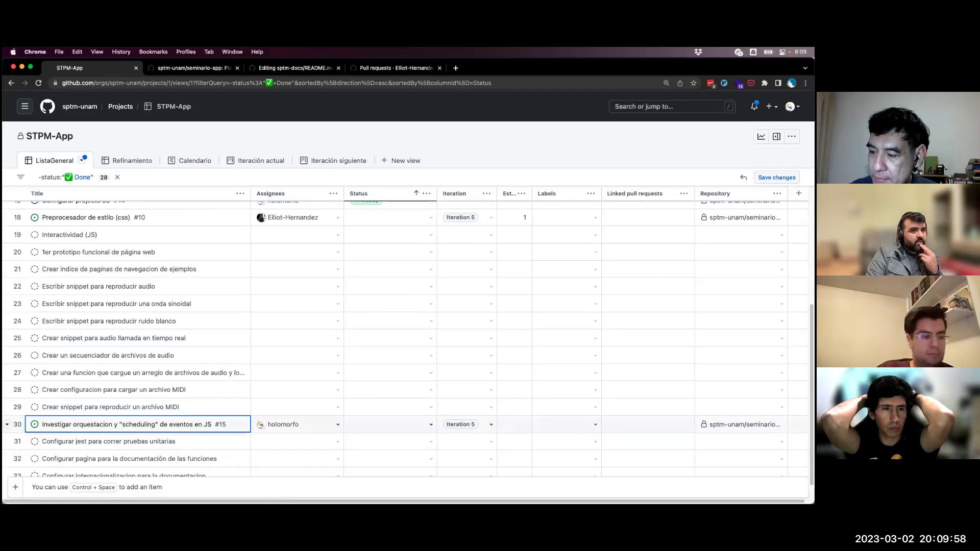
left_click(147, 424)
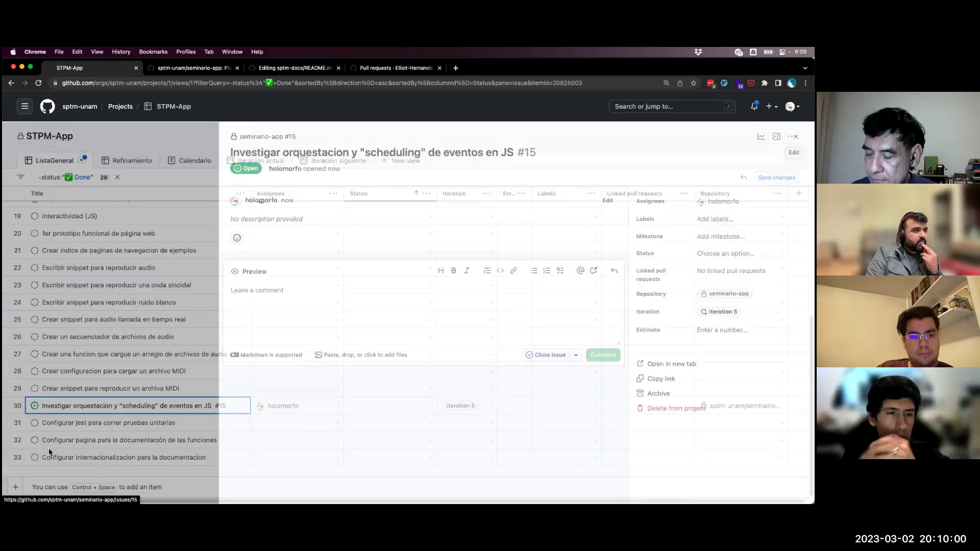
key("Escape")
key("Up")
key("Down")
key("Up")
key("Down")
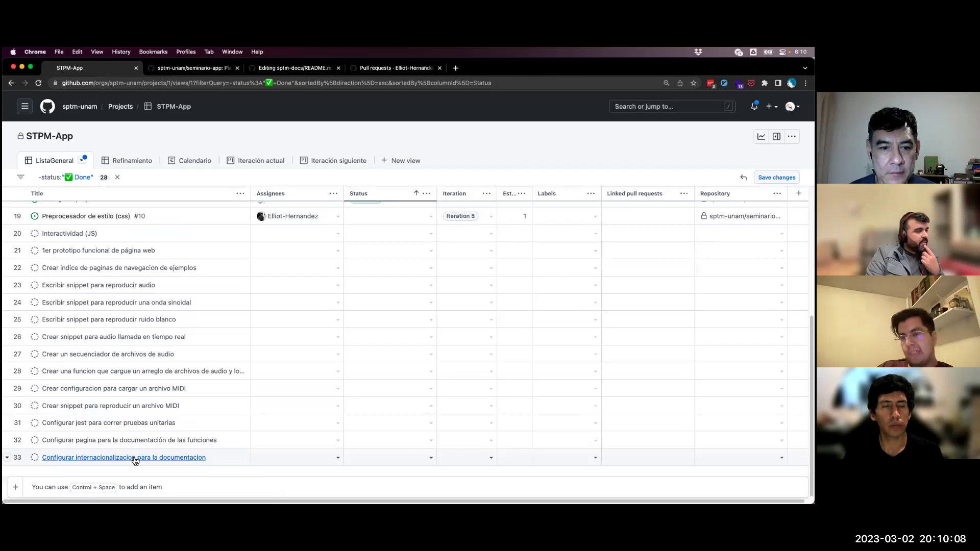
- Convert the draft "Configurar internacionalizacion para la documentacion" to an issue in seminario-app and assign it to the signed-in account
left_click(135, 459)
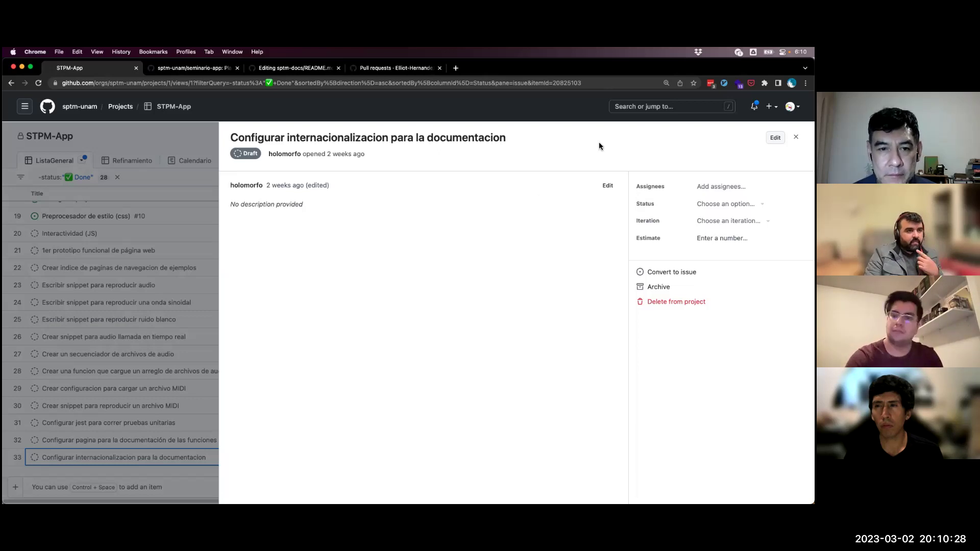
left_click(666, 272)
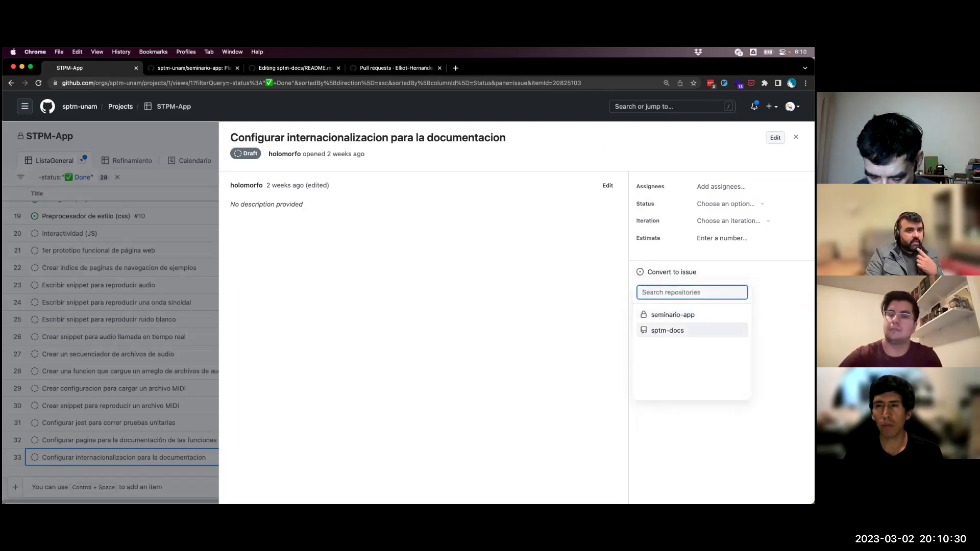
key("Return")
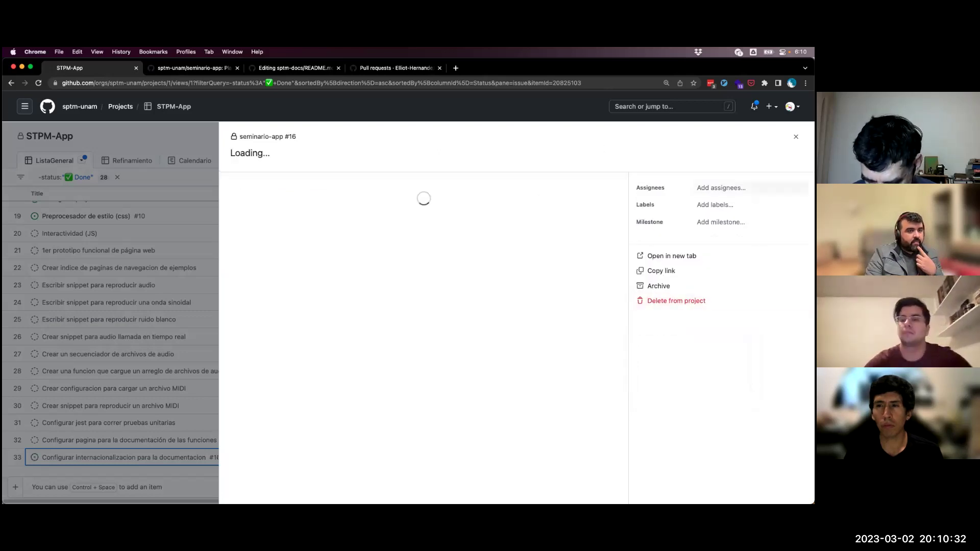
key("a")
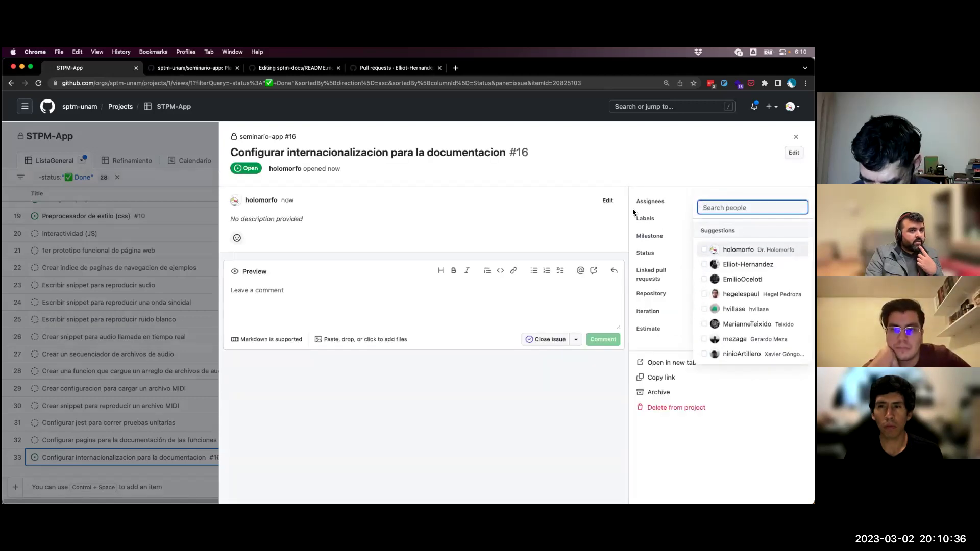
key("Return")
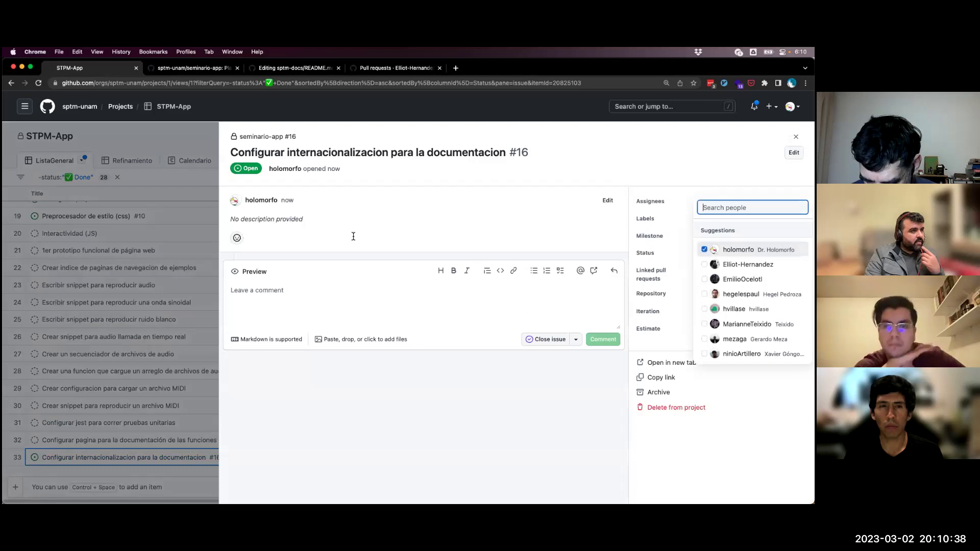
key("Escape")
- Start the description of the internationalization issue #16 with "Implementar"
left_click(354, 236)
type("Implementar i90")
key("BackSpace")
- Search the web for React translation to look up the library's name, then return to the issue being edited
key("super+t")
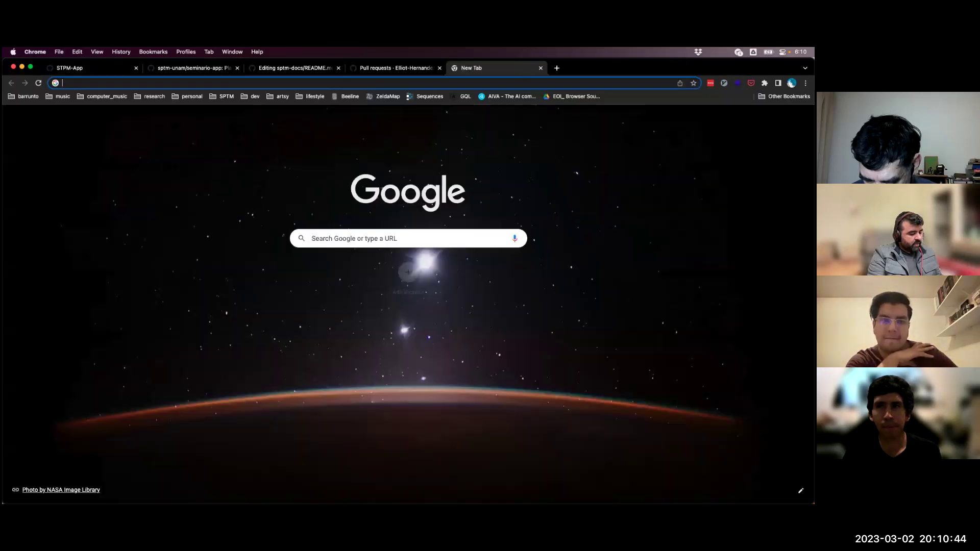
type("r")
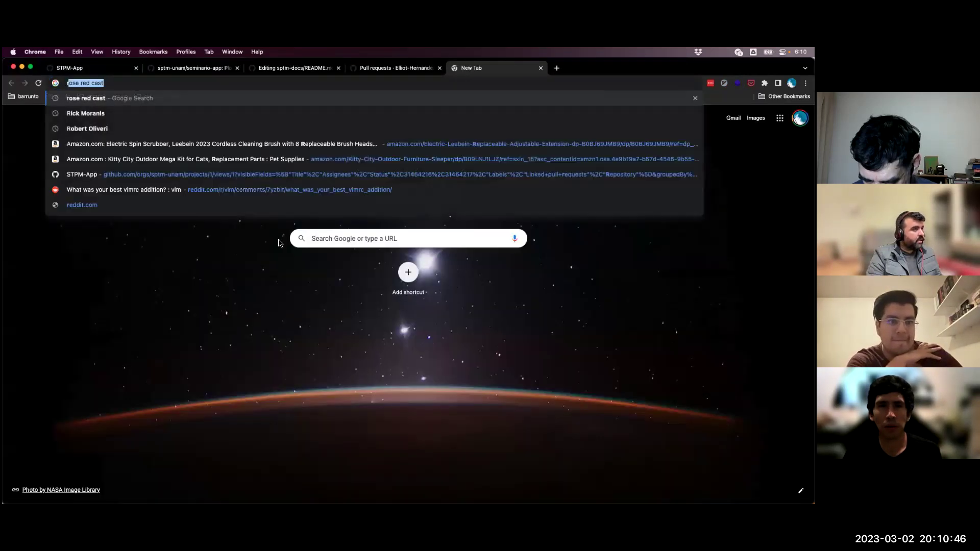
type("eac t tranalation i")
key("Return")
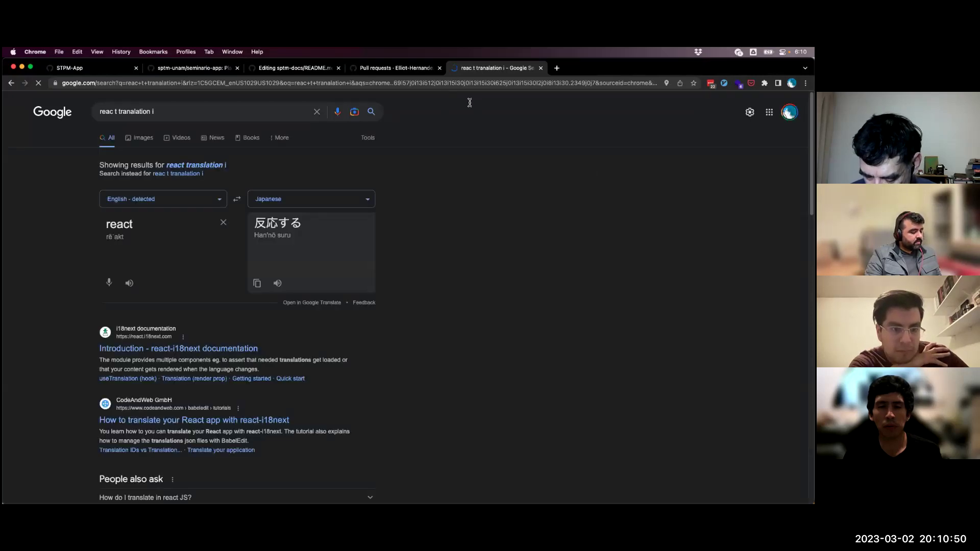
key("super+l")
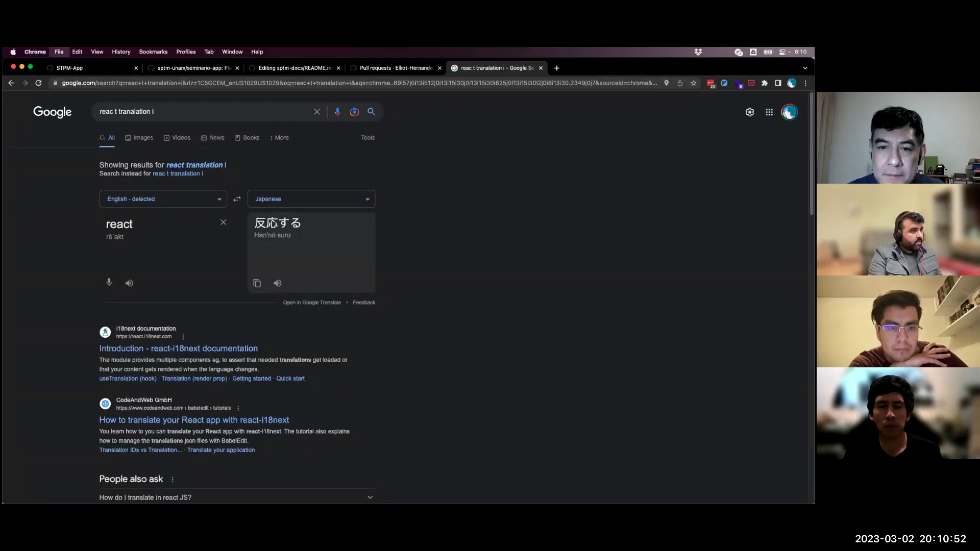
key("super+w")
- Complete the description of issue #16 as "Implementar i18 translation." and save it
type("i18 translation")
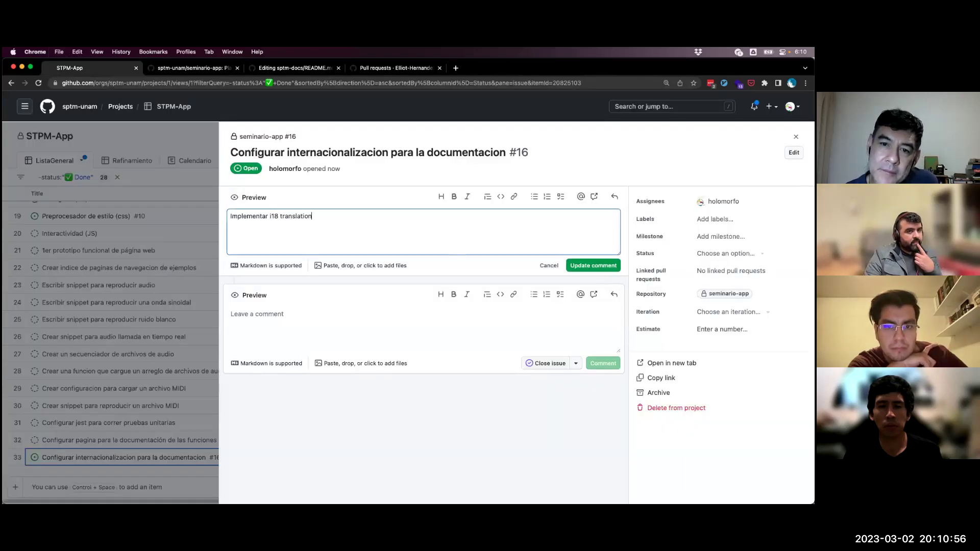
type(".")
key("super+Return")
- Place issue #16 in Iteration 5, set its status to Ready and return to the project list
left_click(729, 312)
left_click(715, 403)
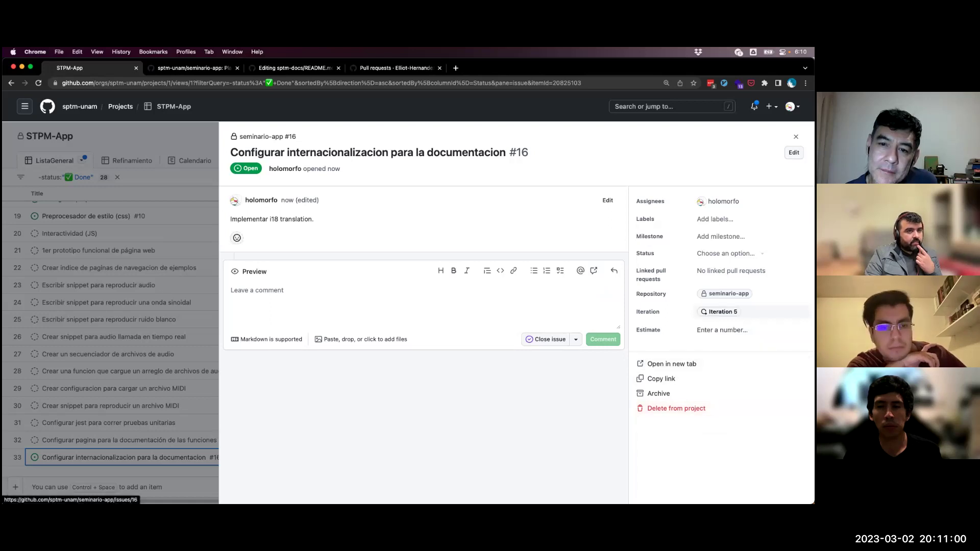
left_click(725, 253)
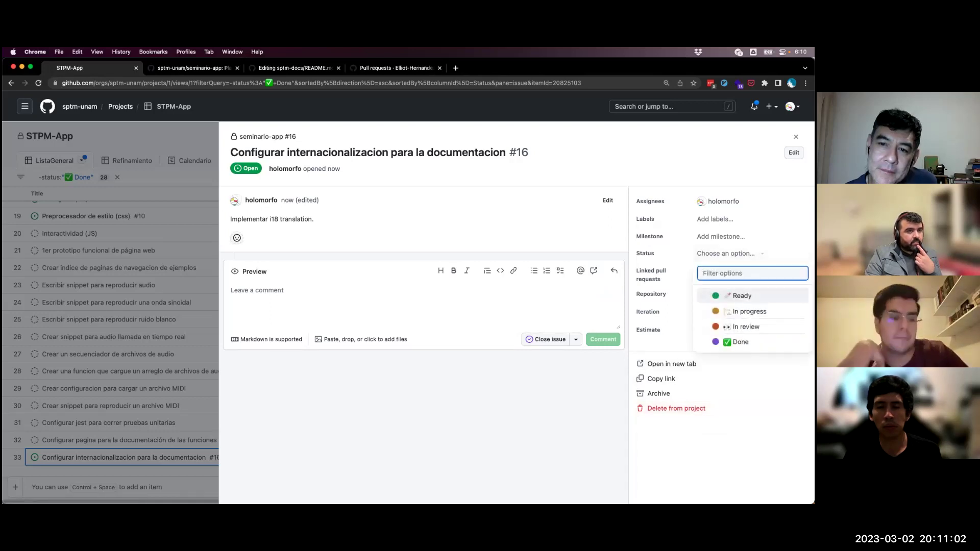
left_click(736, 341)
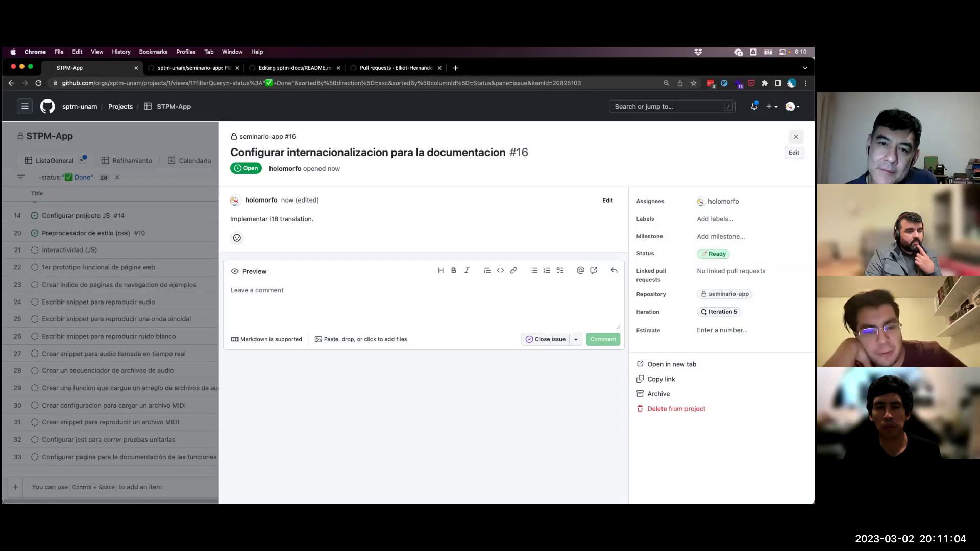
left_click(796, 136)
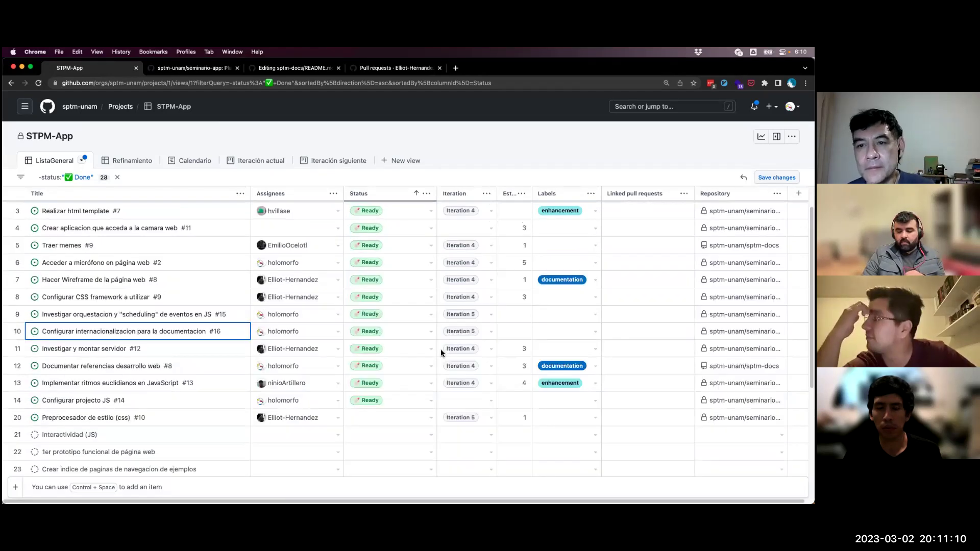
- Assign the draft "Configurar jest para correr pruebas unitarias" to the signed-in account and convert it to an issue in seminario-app
scroll(440, 349, "up", 2)
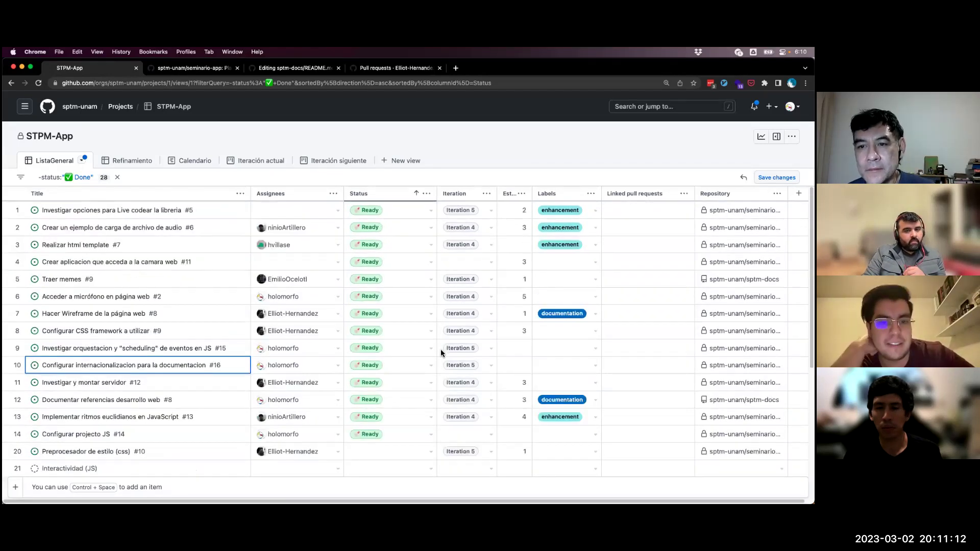
scroll(440, 349, "down", 5)
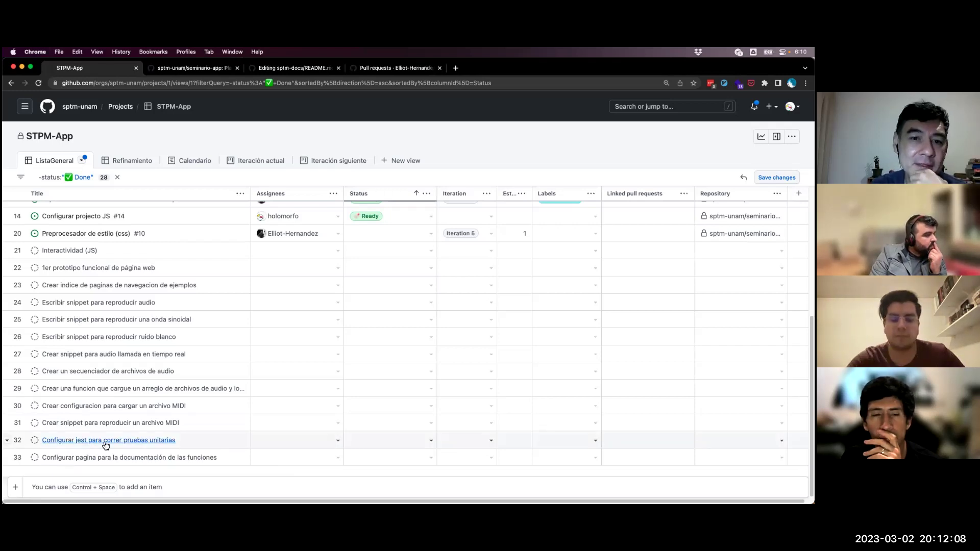
scroll(106, 446, "up", 2)
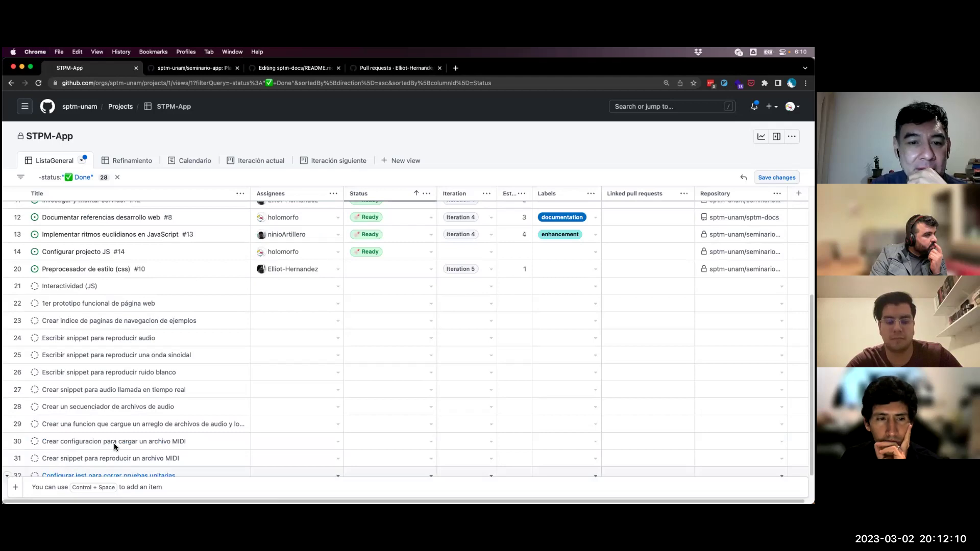
scroll(131, 441, "up", 5)
scroll(153, 409, "down", 6)
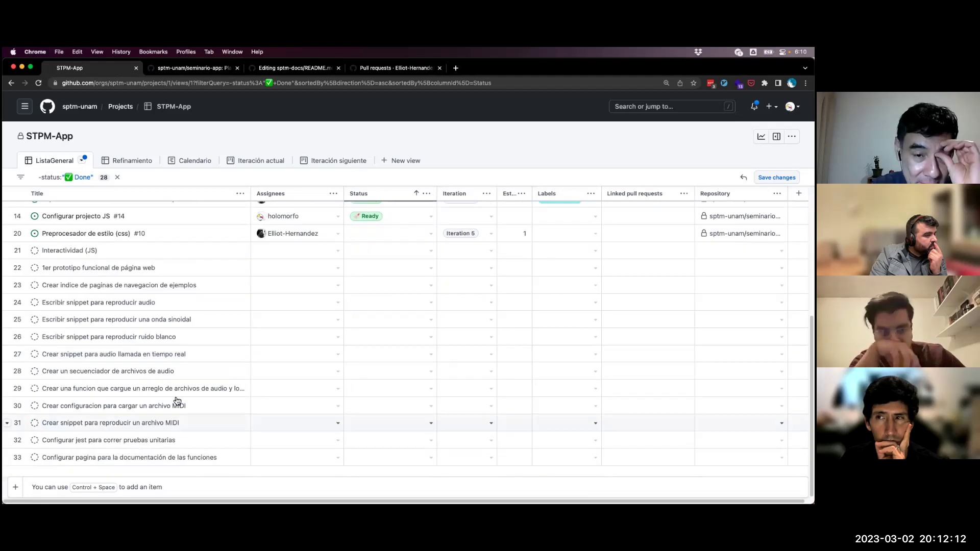
key("space")
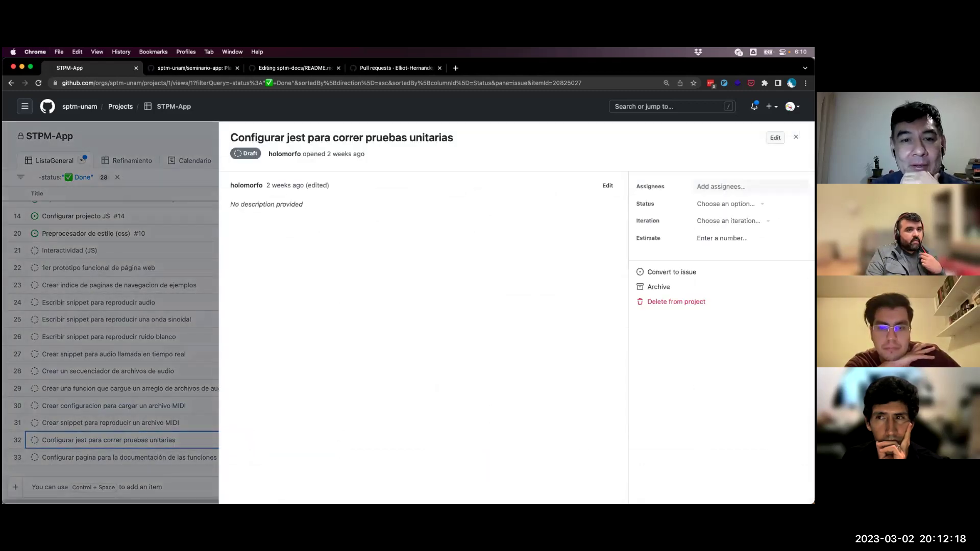
left_click(672, 272)
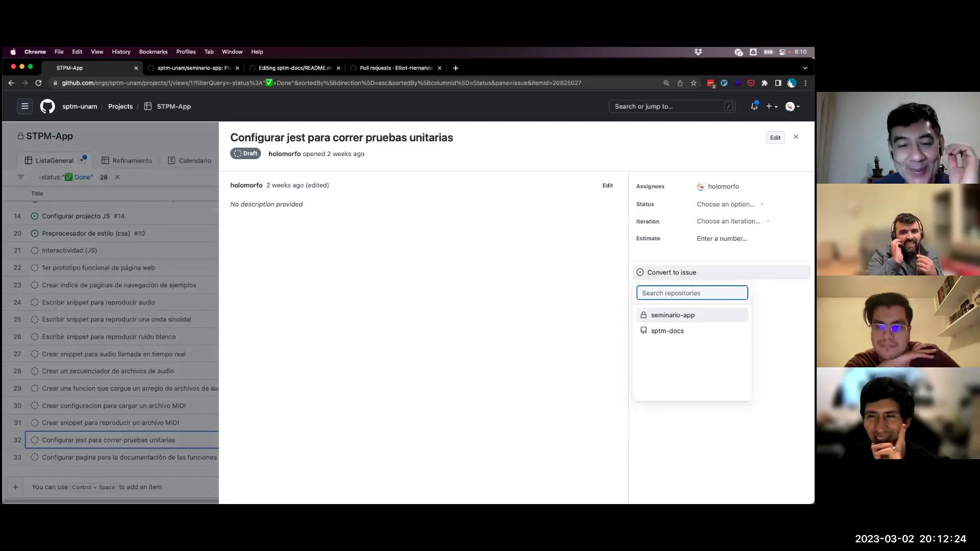
key("Down")
key("Up")
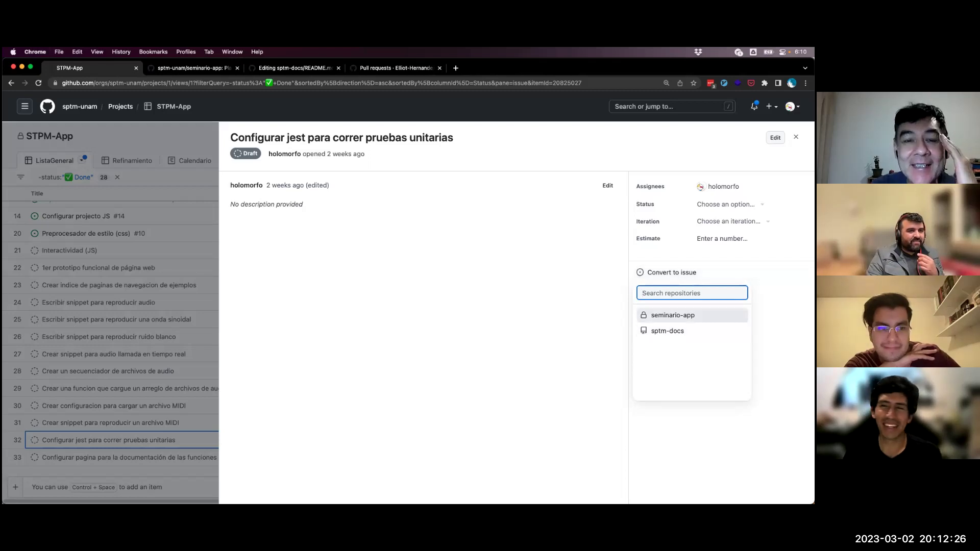
key("Escape")
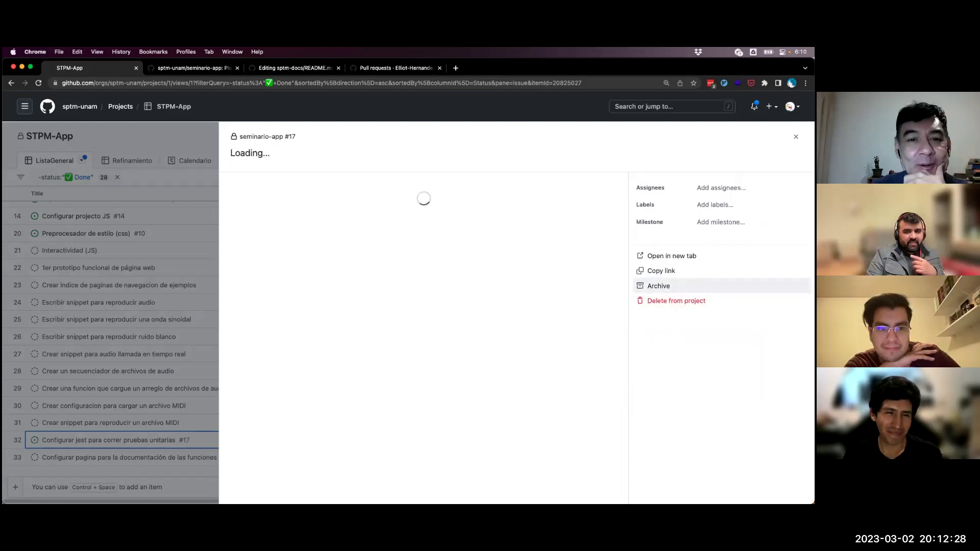
- Place issue #17 in Iteration 5, set its status to Ready and return to the project list
key("Return")
key("Down")
key("Down")
key("Return")
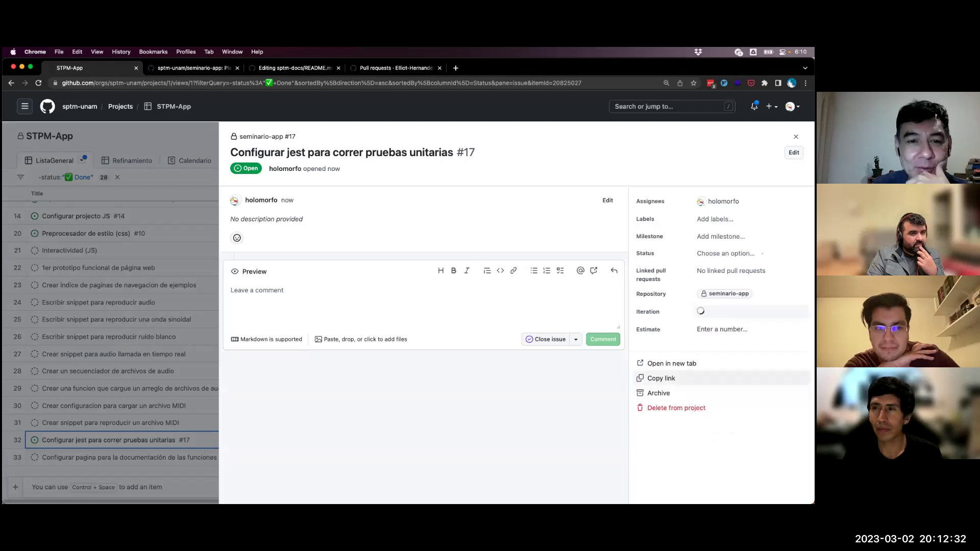
key("Up")
key("Return")
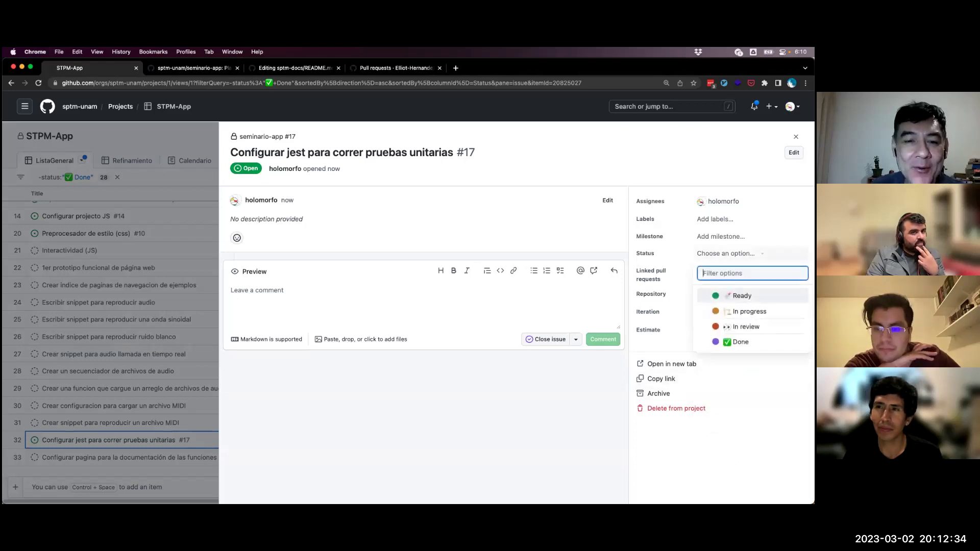
key("Return")
key("Escape")
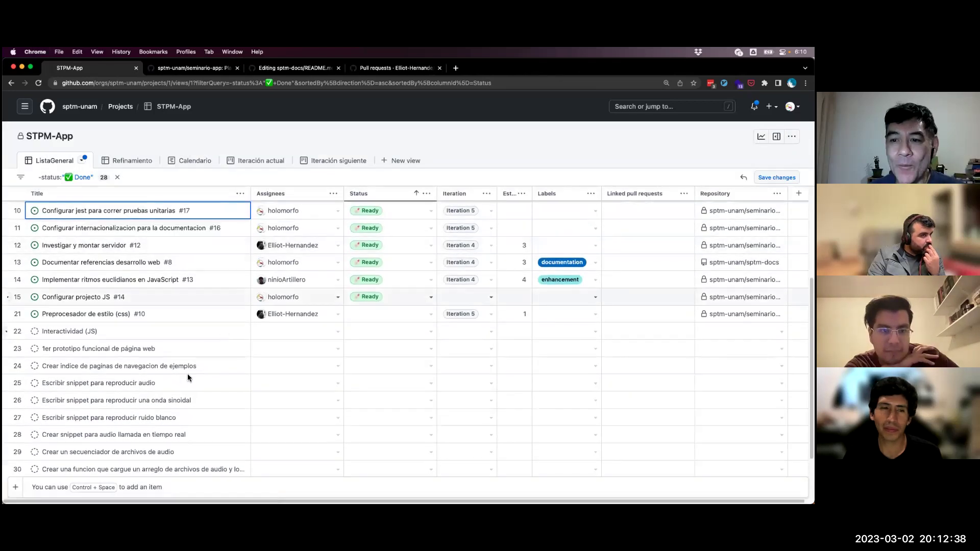
- Convert the draft "Escribir snippet para reproducir una onda sinoidal" to an issue in the seminario-app repository
scroll(188, 378, "down", 3)
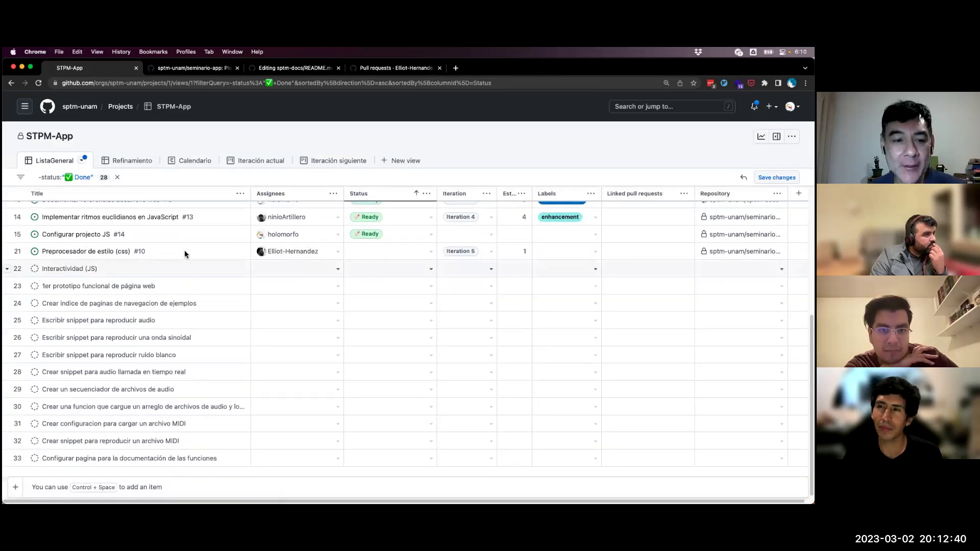
scroll(93, 286, "up", 8)
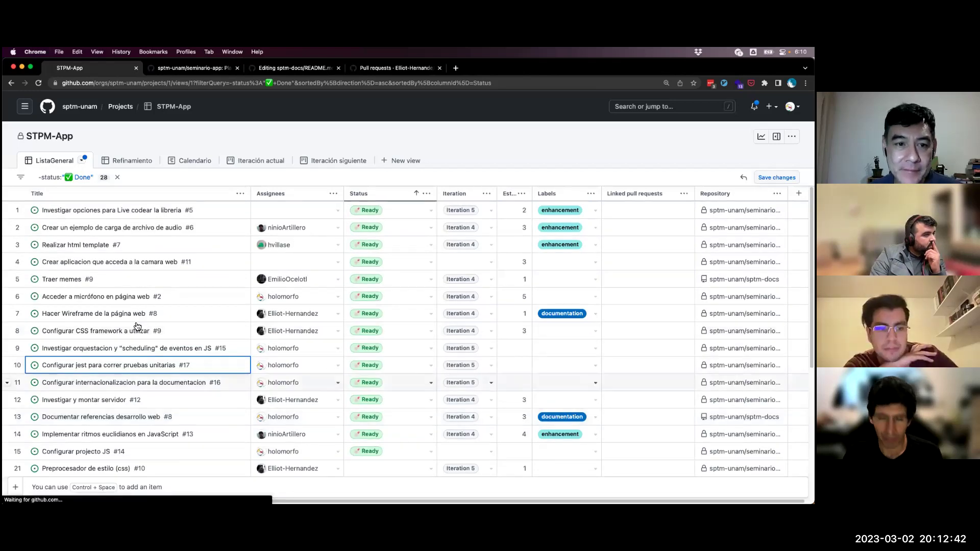
scroll(122, 301, "down", 5)
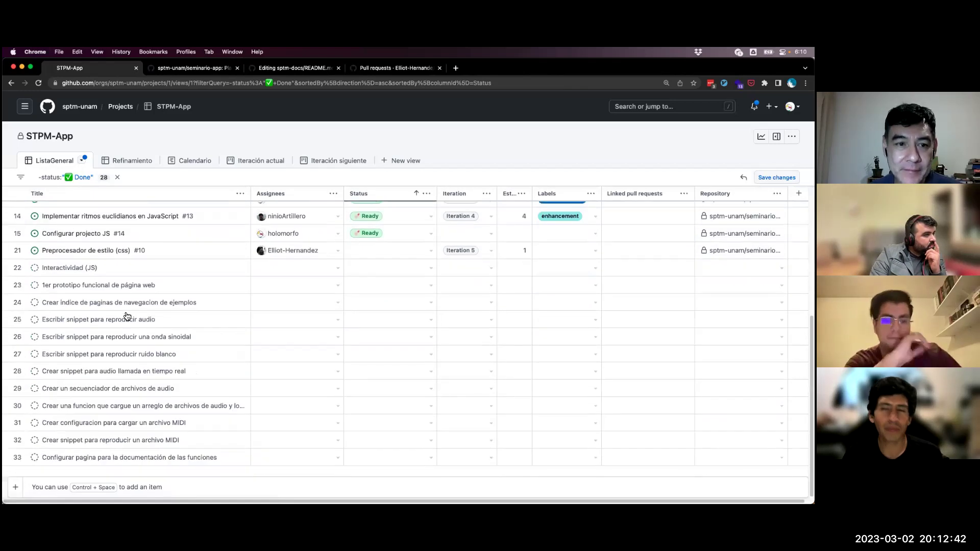
left_click(145, 338)
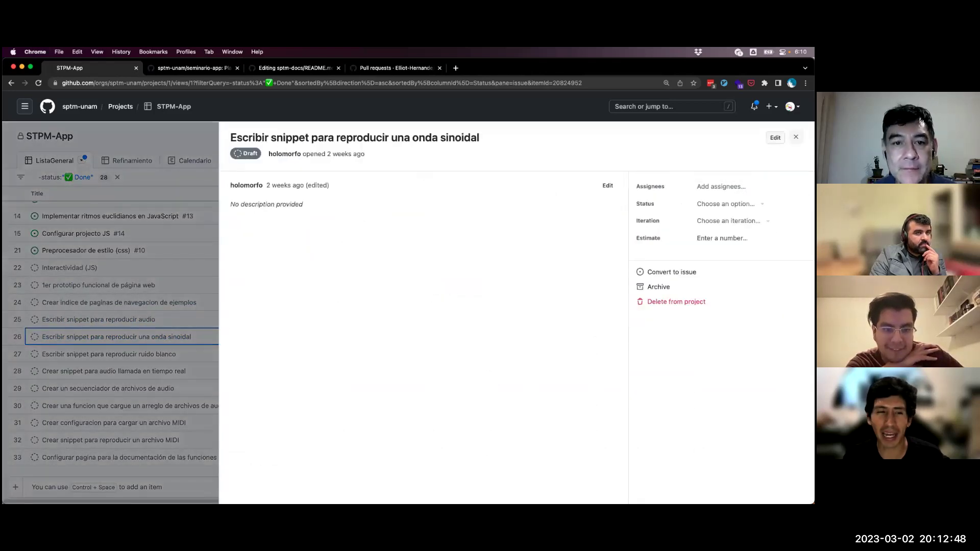
key("Escape")
scroll(136, 300, "up", 3)
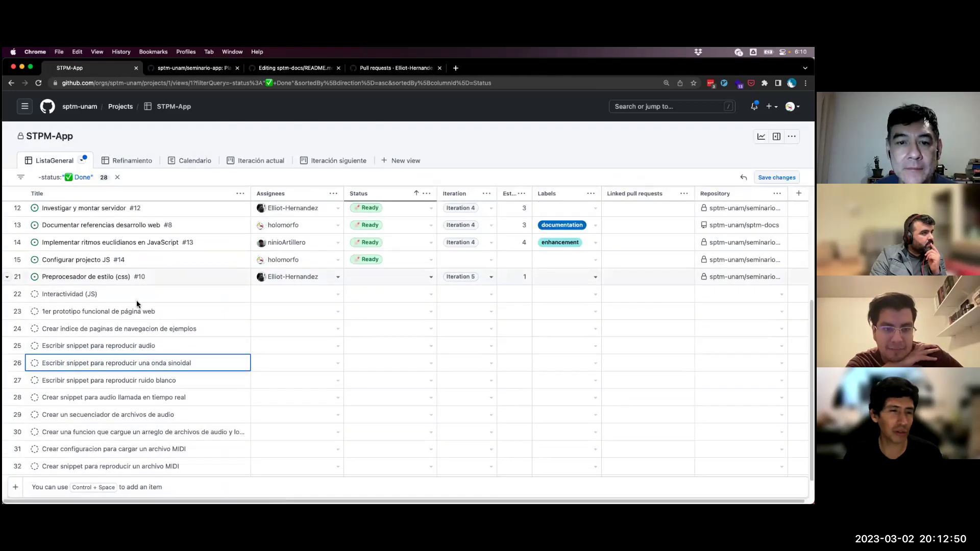
scroll(97, 409, "up", 3)
scroll(148, 343, "down", 5)
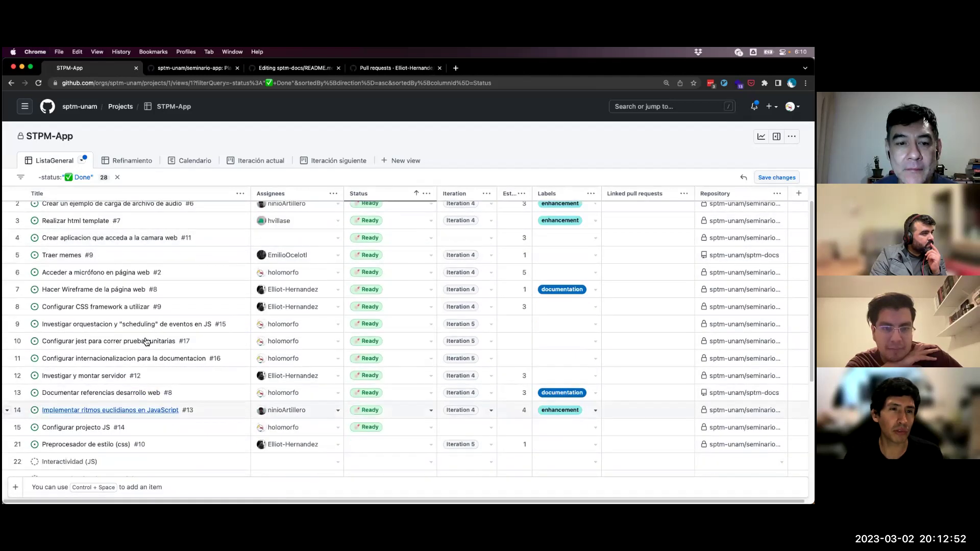
left_click(147, 338)
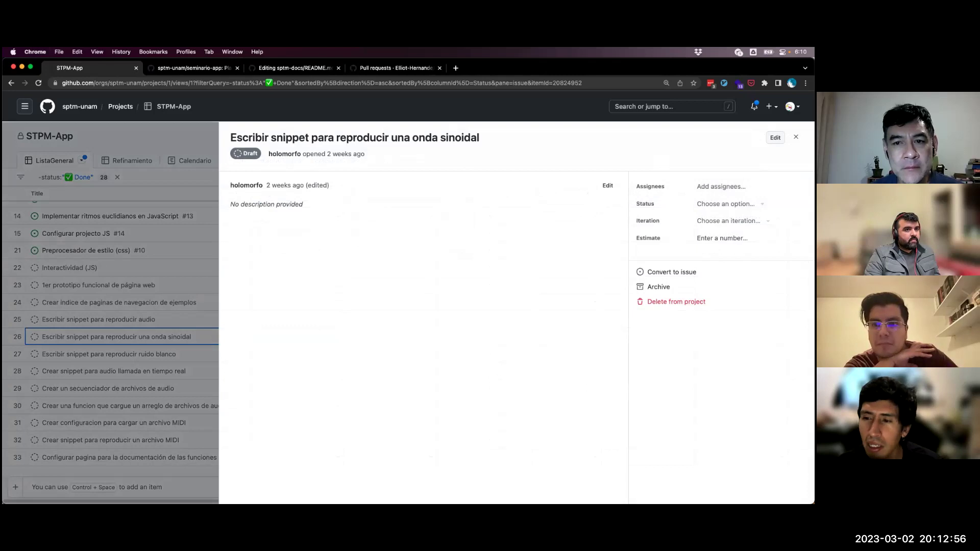
left_click(671, 272)
key("Escape")
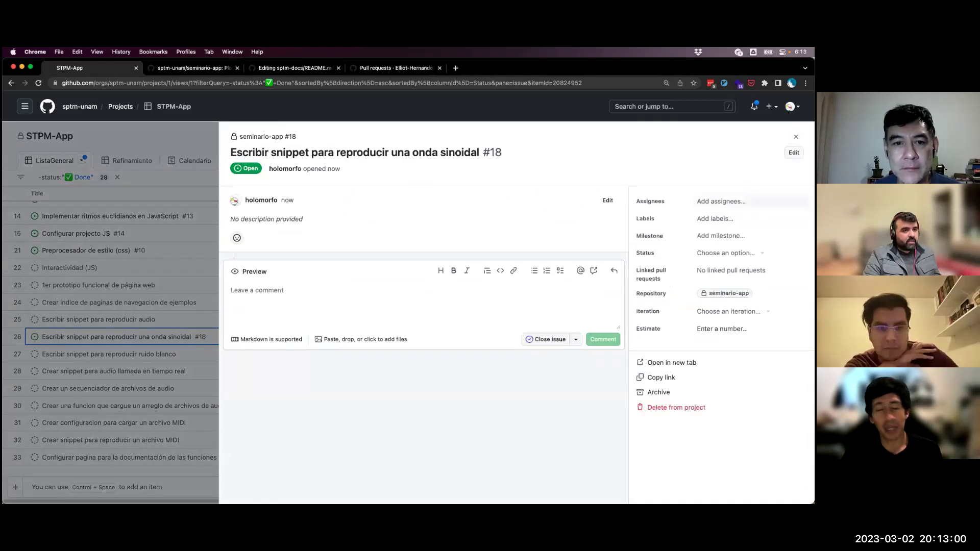
- Give issue #18 the description "Crear pagina de internet con un ejemplo para reproducir una onda sinoidal." and save it
left_click(609, 200)
type("Crear pagina de internet")
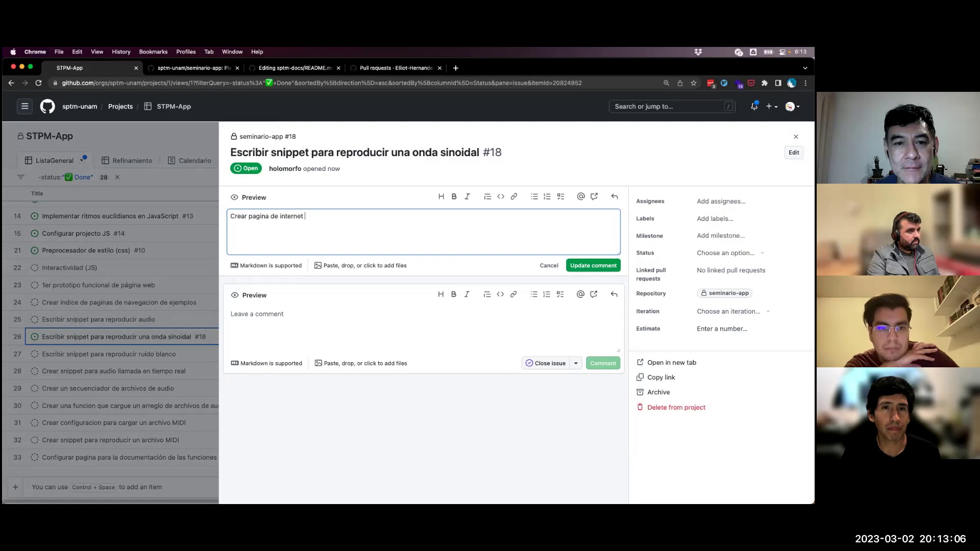
type(" con un ")
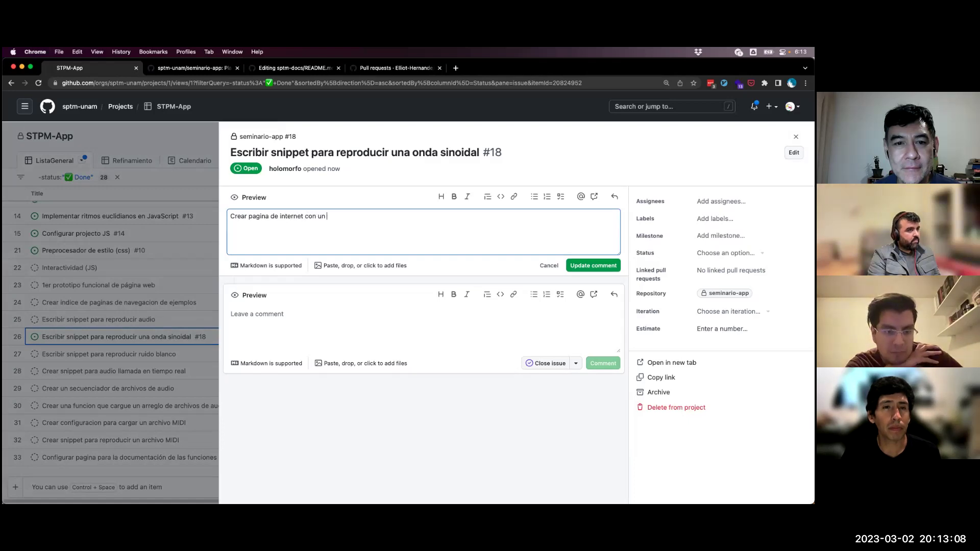
type("ejemplo apra reproducir una onda sinoidal.")
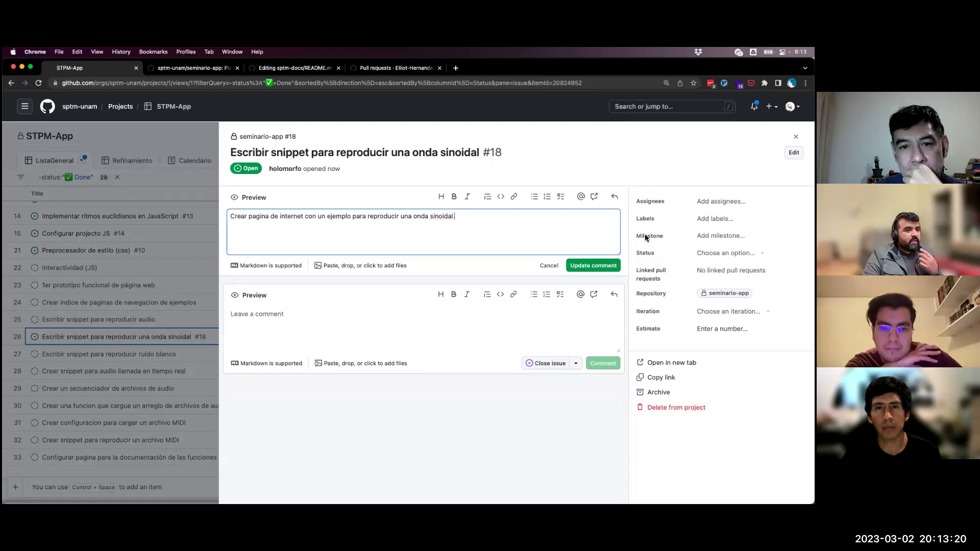
left_click(605, 271)
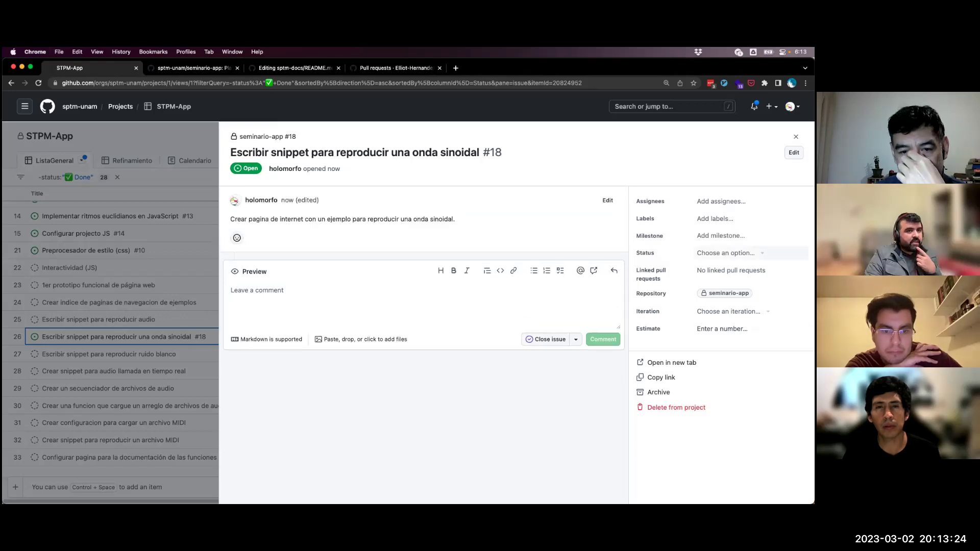
- Set the status of issue #18 to Ready and return to the project list
left_click(725, 252)
left_click(742, 295)
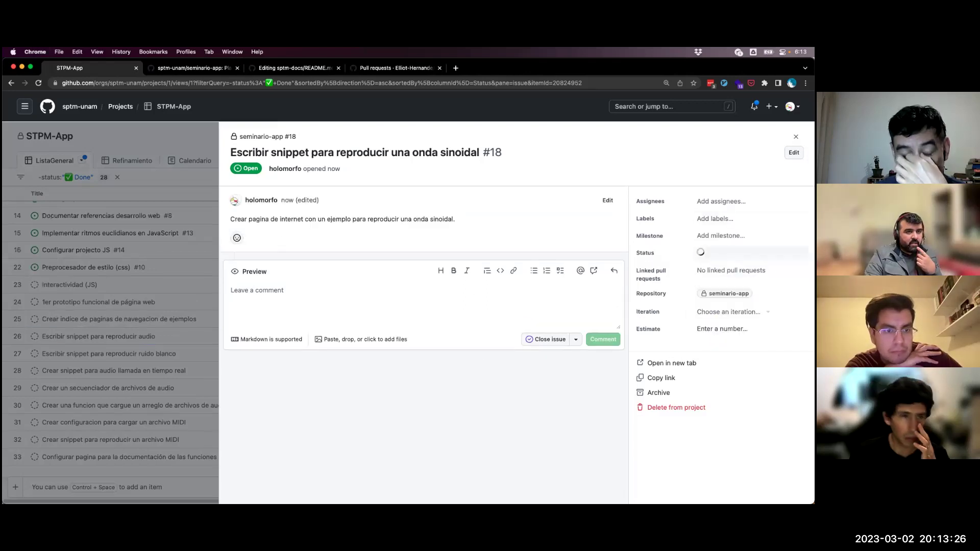
left_click(796, 136)
- Rename issue #18 as "Escribir ejemplo para reproducir una onda sinoidal" and return to the project list
scroll(339, 360, "up", 5)
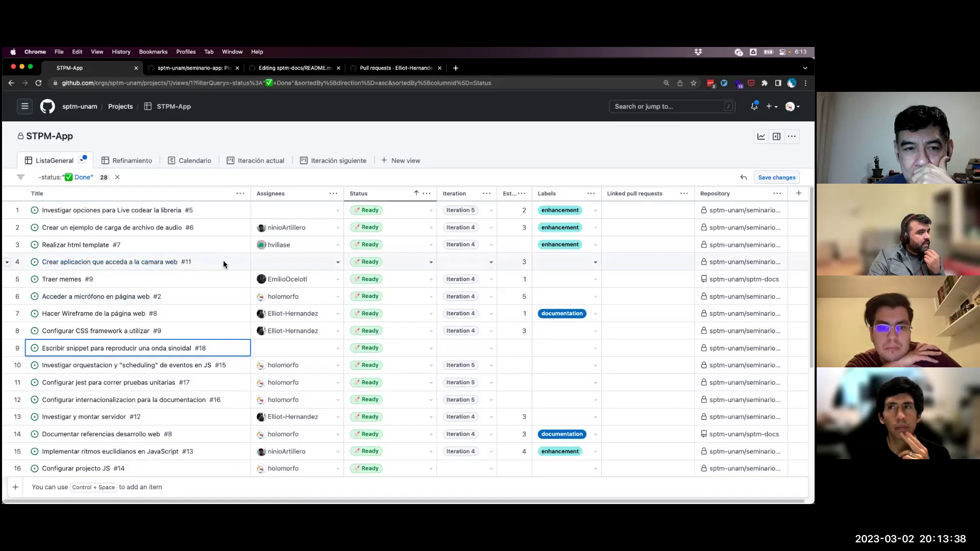
left_click(102, 349)
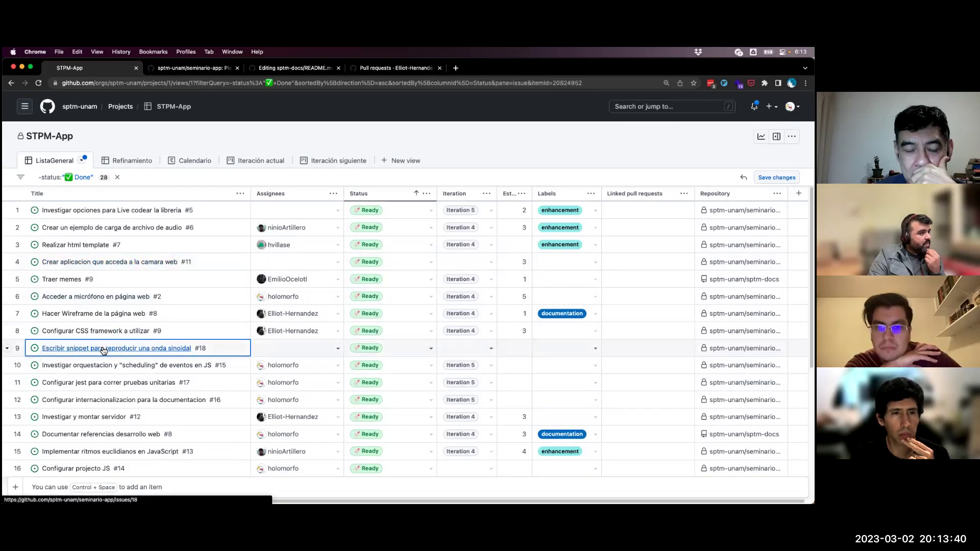
left_click(457, 148)
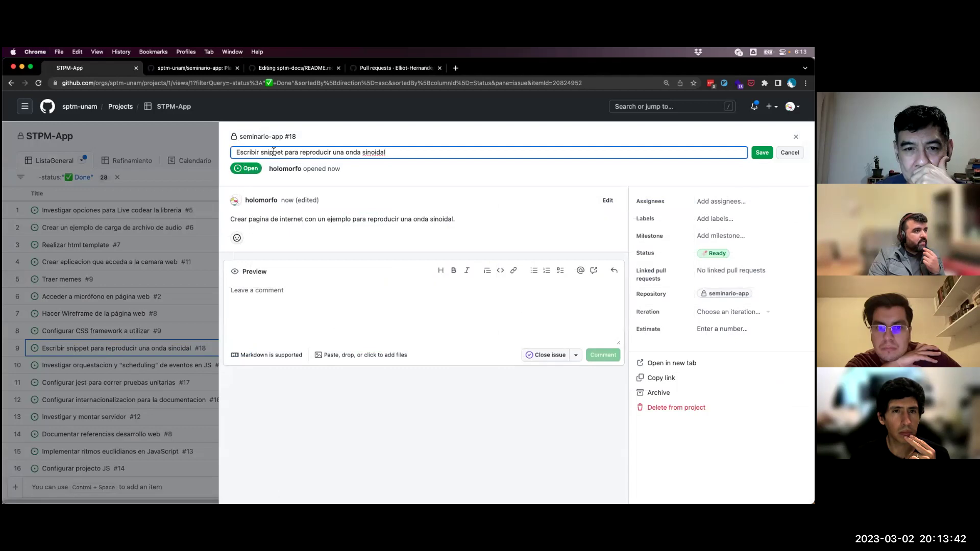
type("ejemplo")
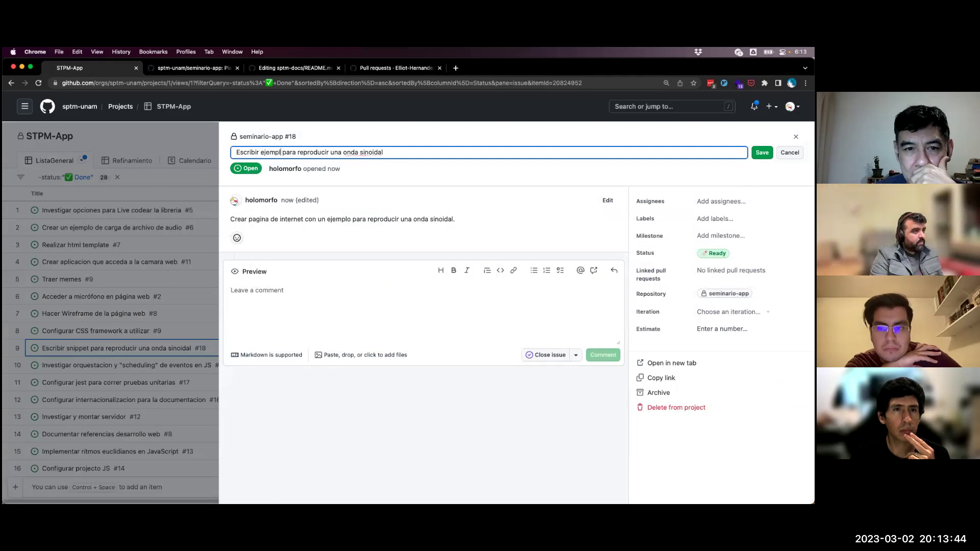
key("Return")
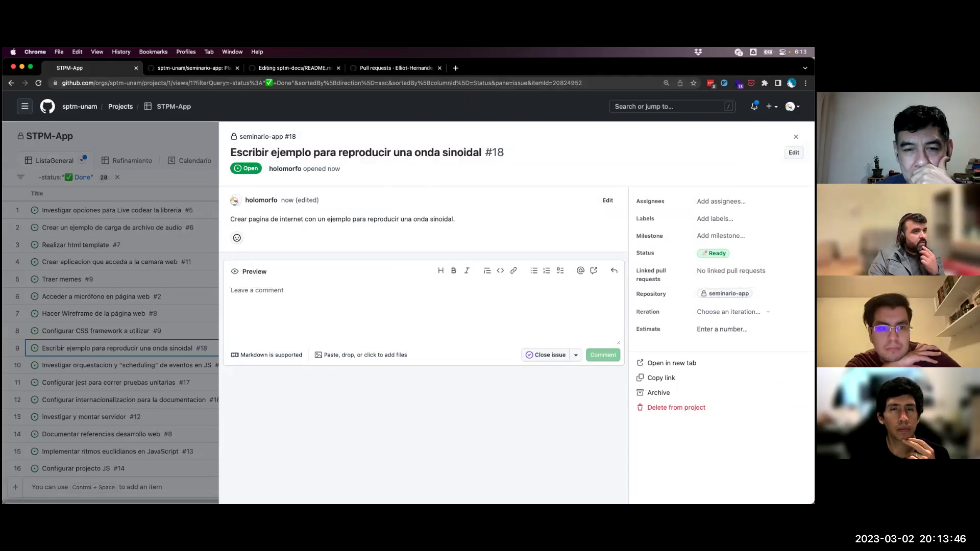
key("Escape")
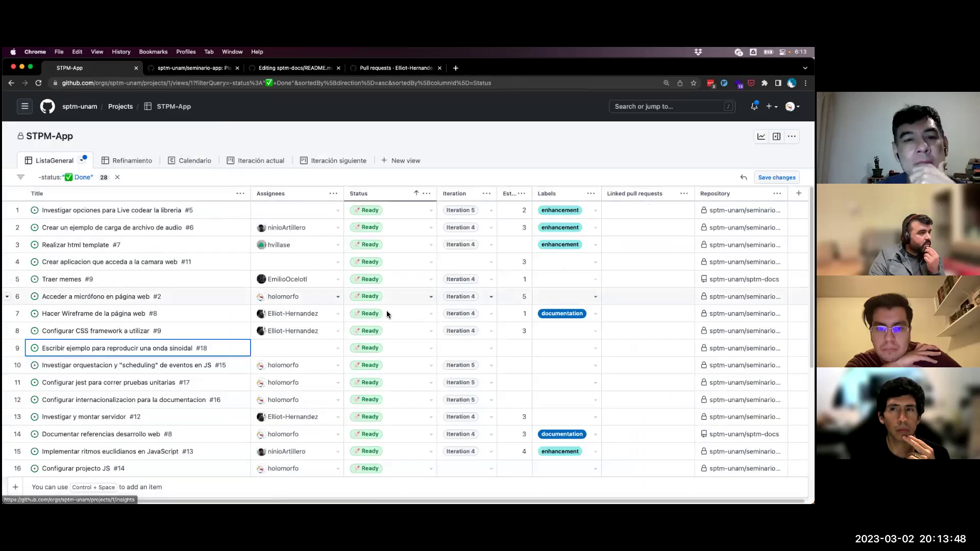
- Set the status of issue #10, "Preprocesador de estilo (css)", to Ready and return to the project list
scroll(199, 370, "down", 5)
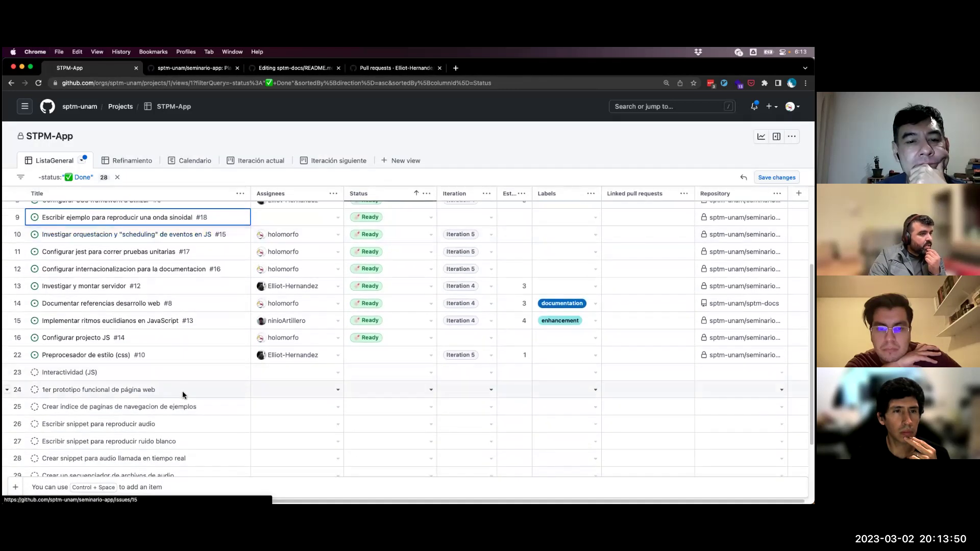
left_click(94, 357)
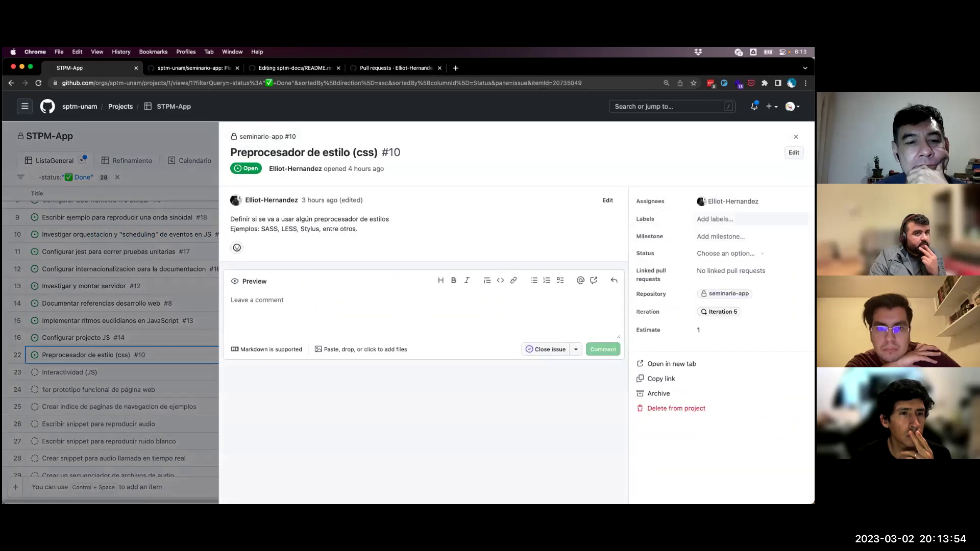
left_click(730, 254)
key("Return")
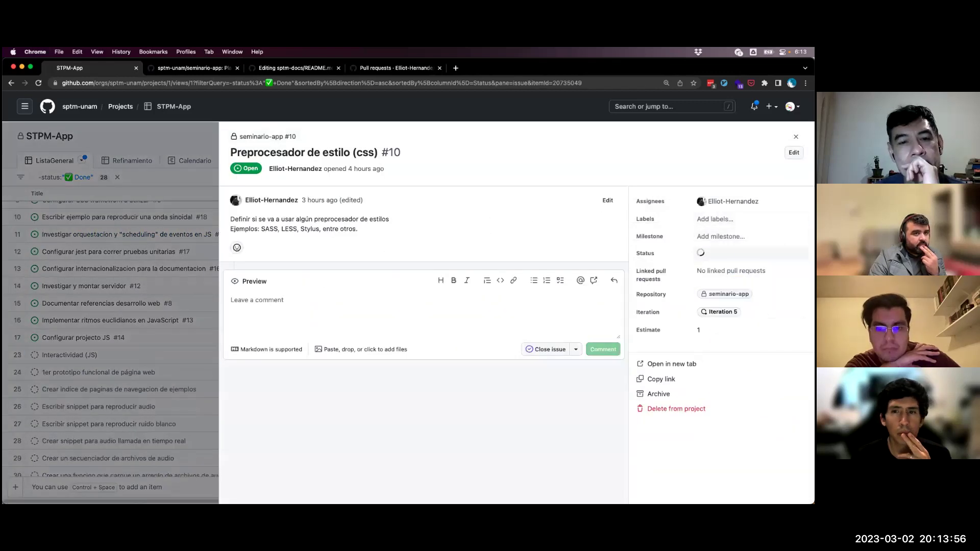
left_click(796, 137)
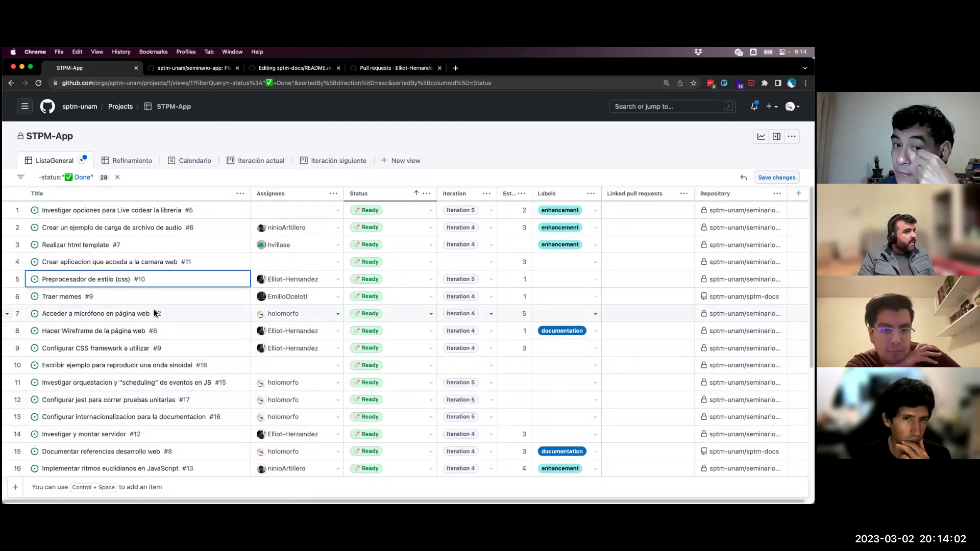
- Review the remaining drafts, the current iteration board and the issues planned on the next iteration board
scroll(137, 389, "down", 5)
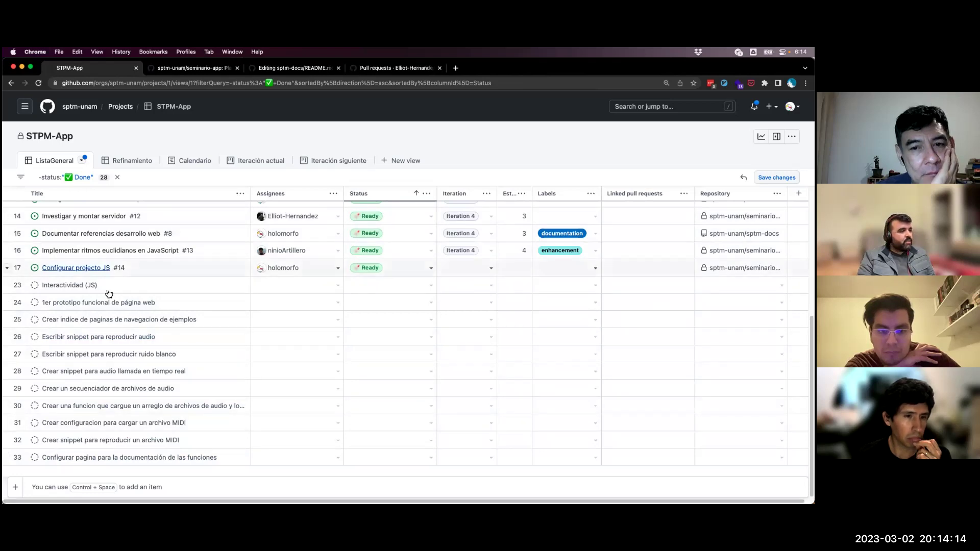
left_click(260, 162)
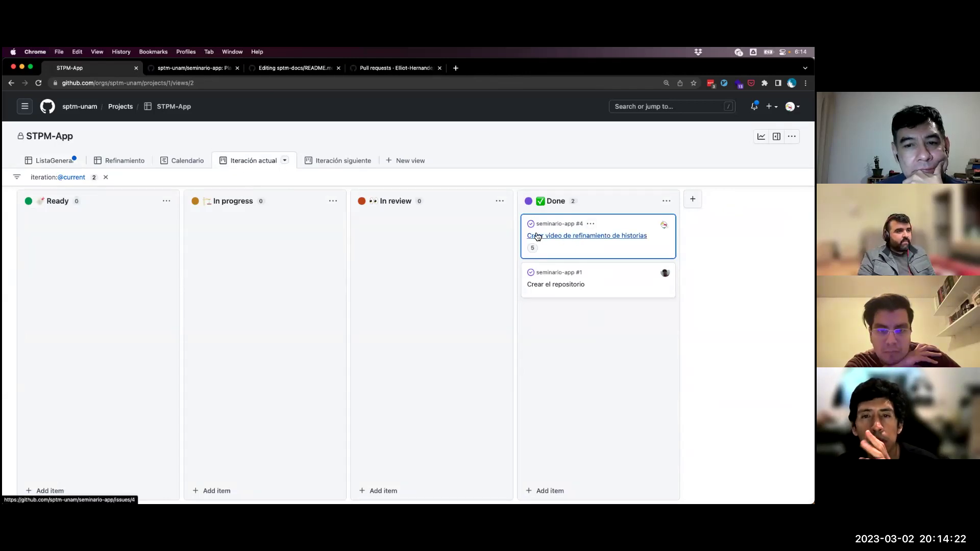
left_click(338, 162)
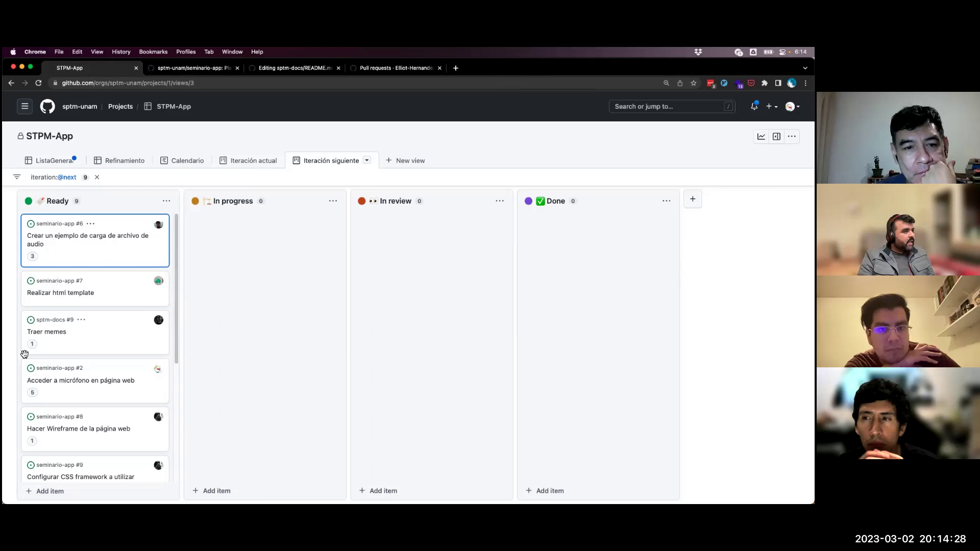
scroll(117, 312, "down", 5)
scroll(117, 309, "up", 5)
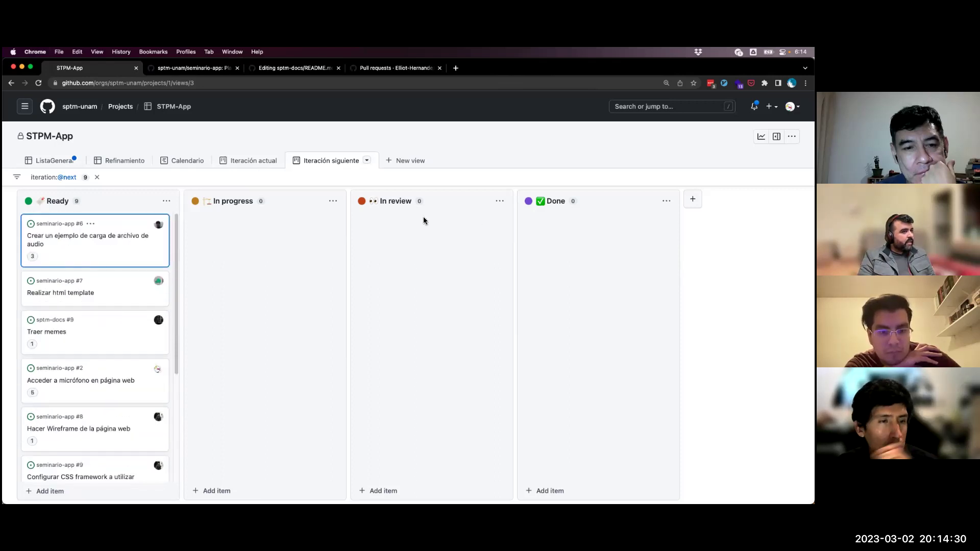
scroll(166, 348, "down", 5)
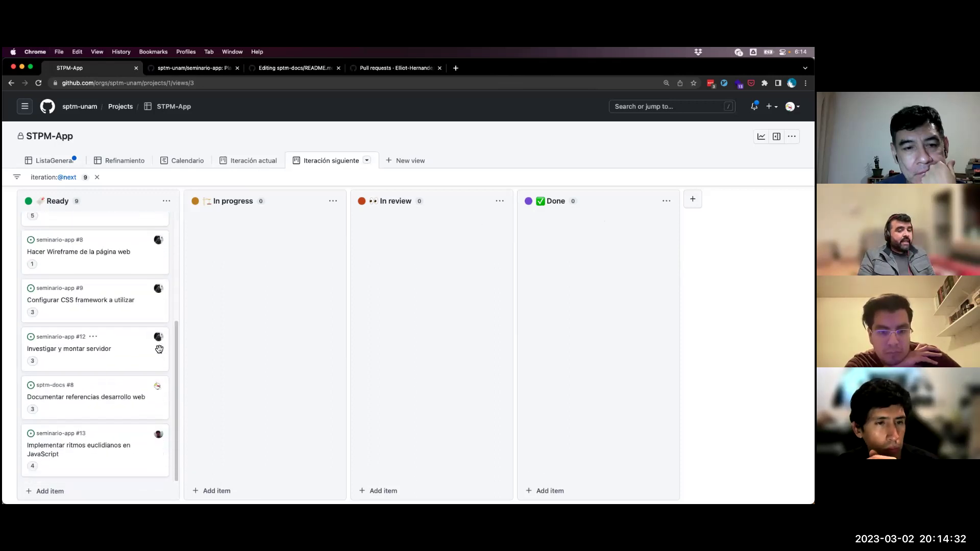
scroll(92, 307, "up", 5)
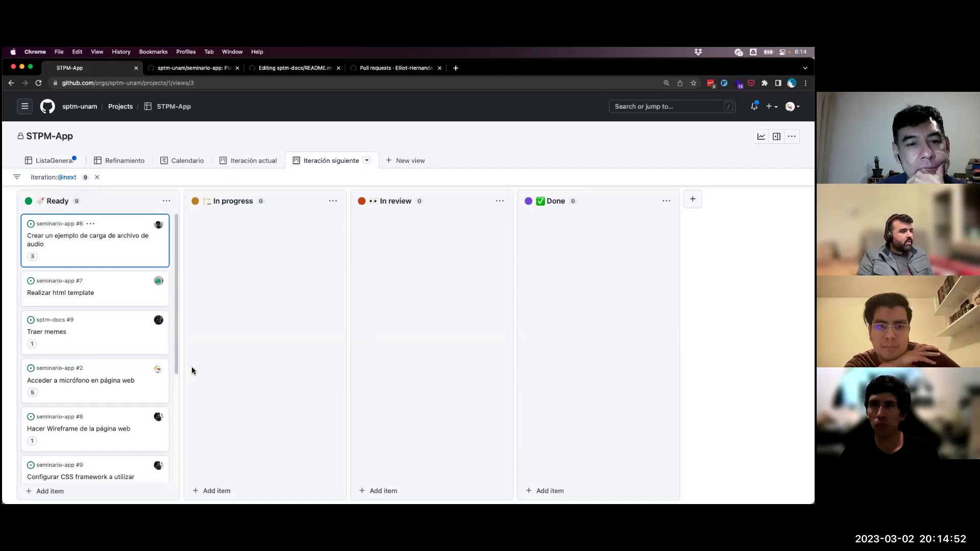
scroll(133, 433, "down", 1)
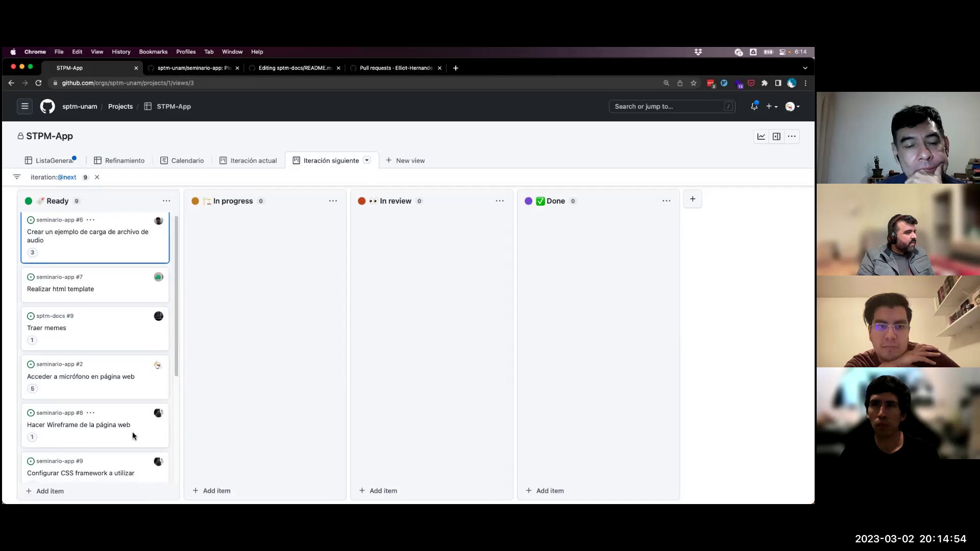
scroll(132, 434, "down", 5)
scroll(147, 409, "up", 5)
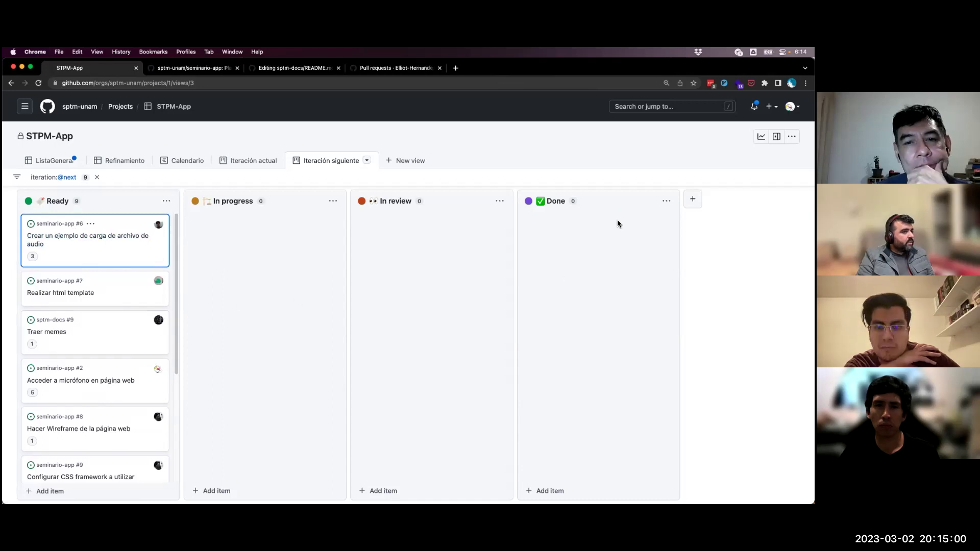
scroll(114, 439, "down", 5)
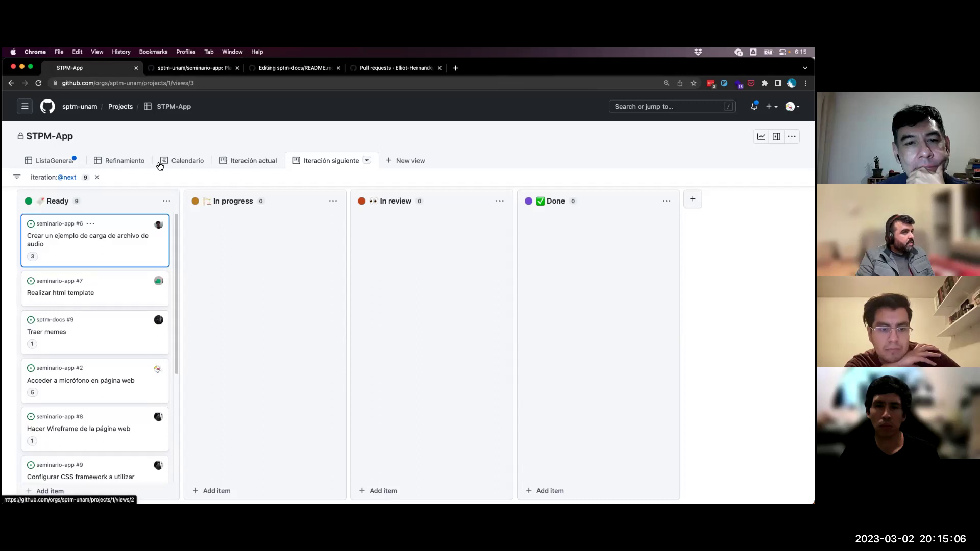
- Examine the Calendario roadmap to see how the issues are scheduled across Iterations 3, 4 and 5
left_click(199, 176)
scroll(528, 406, "down", 5)
scroll(529, 406, "down", 2)
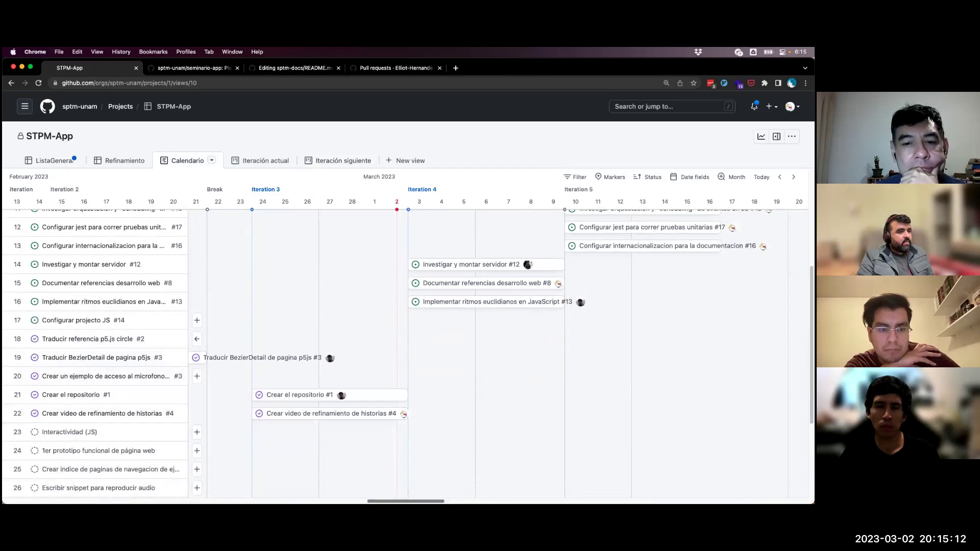
scroll(418, 481, "right", 3)
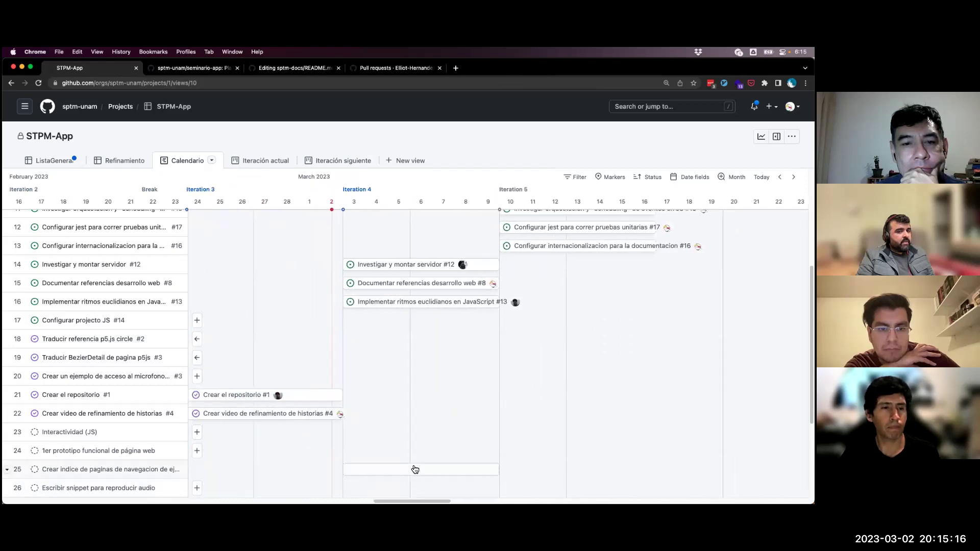
scroll(413, 467, "up", 7)
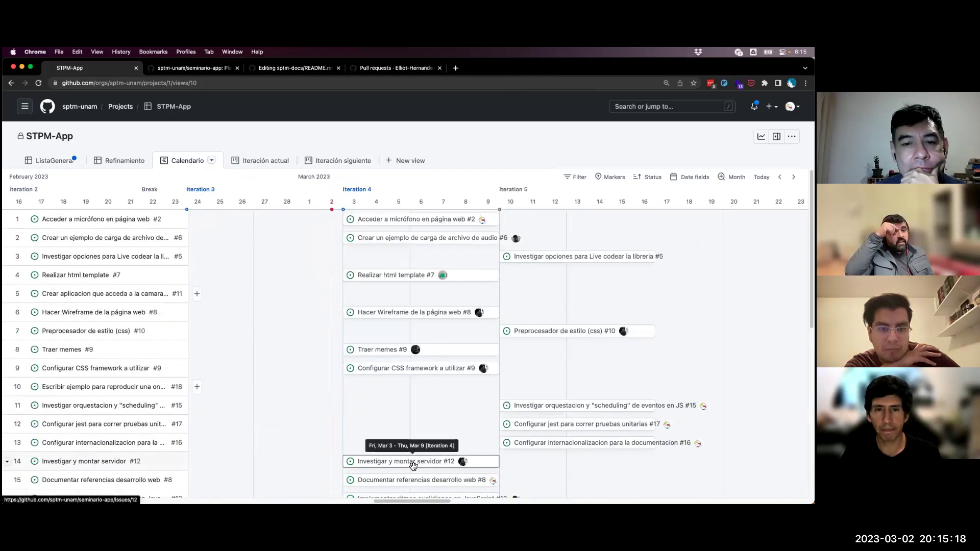
- Collapse the Iteration, Iteration 2 and Iteration 3 groups in the Refinamiento view
left_click(124, 161)
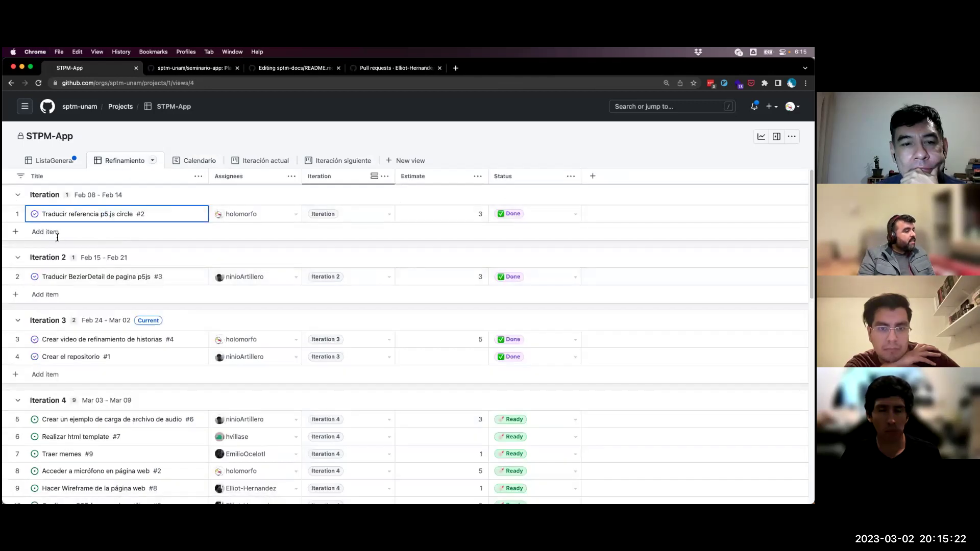
left_click(18, 195)
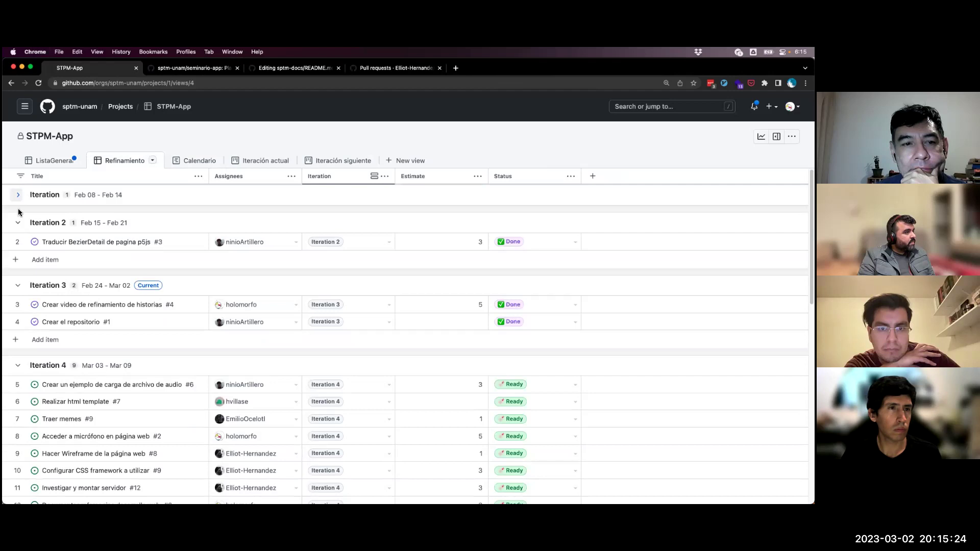
left_click(18, 224)
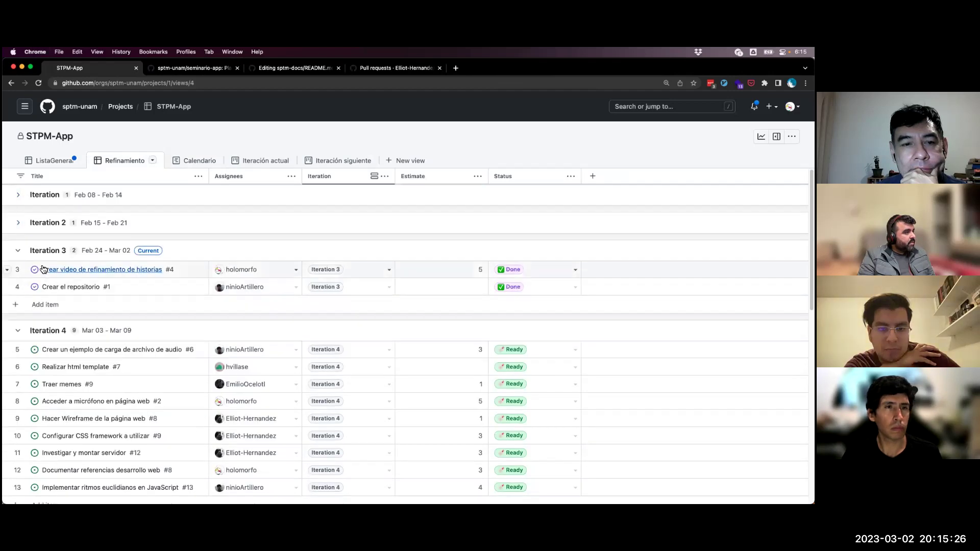
left_click(18, 250)
- Review the assignees, estimates and statuses of the Iteration 4 and Iteration 5 issues, plus the items without an iteration
scroll(69, 223, "down", 2)
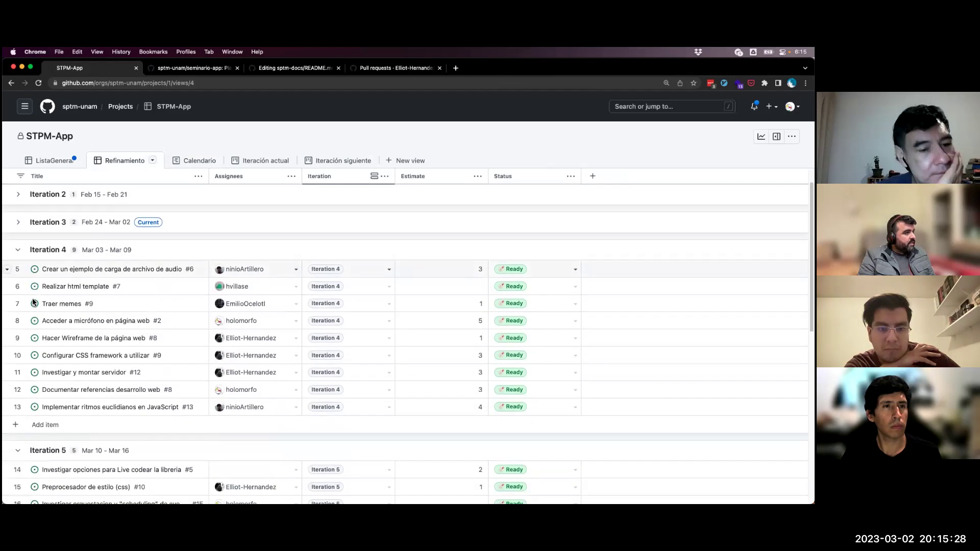
scroll(82, 316, "down", 3)
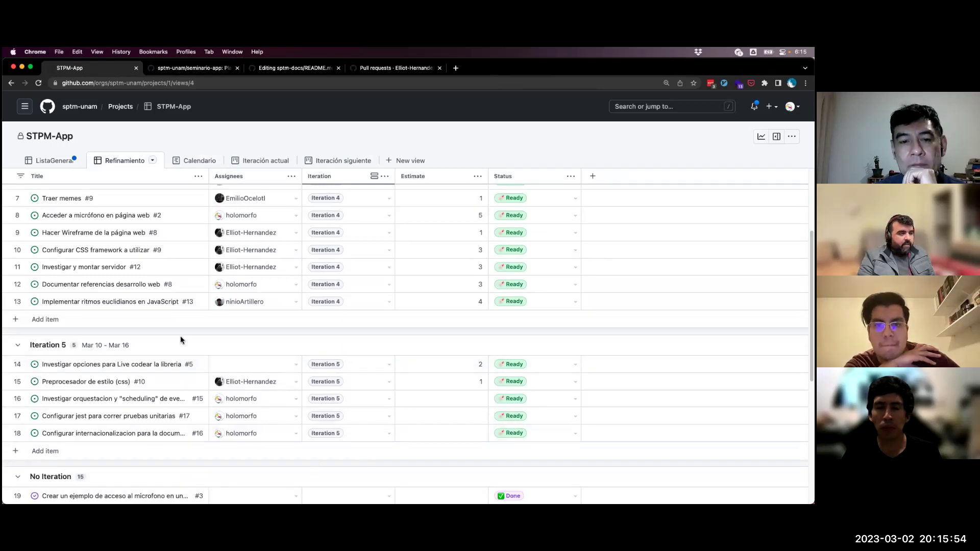
scroll(312, 341, "up", 3)
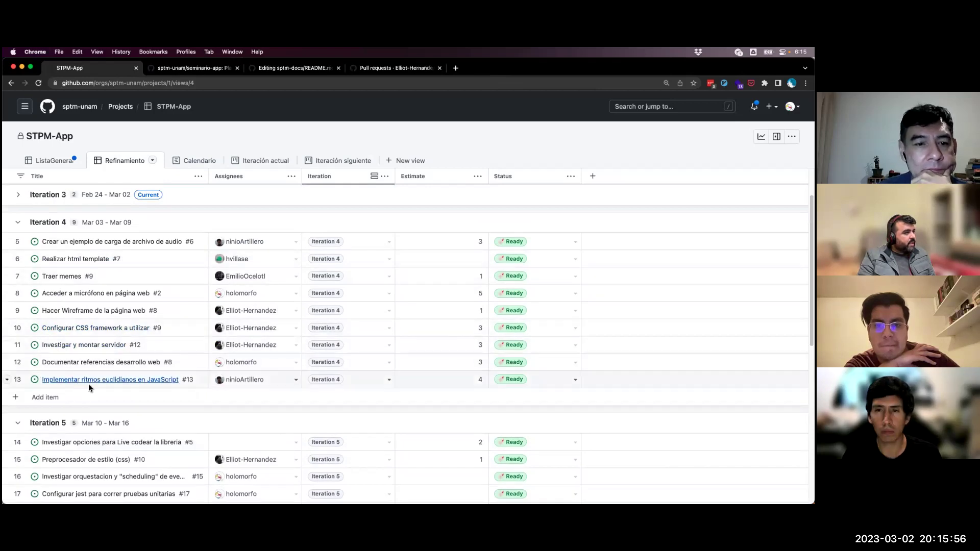
scroll(130, 366, "down", 5)
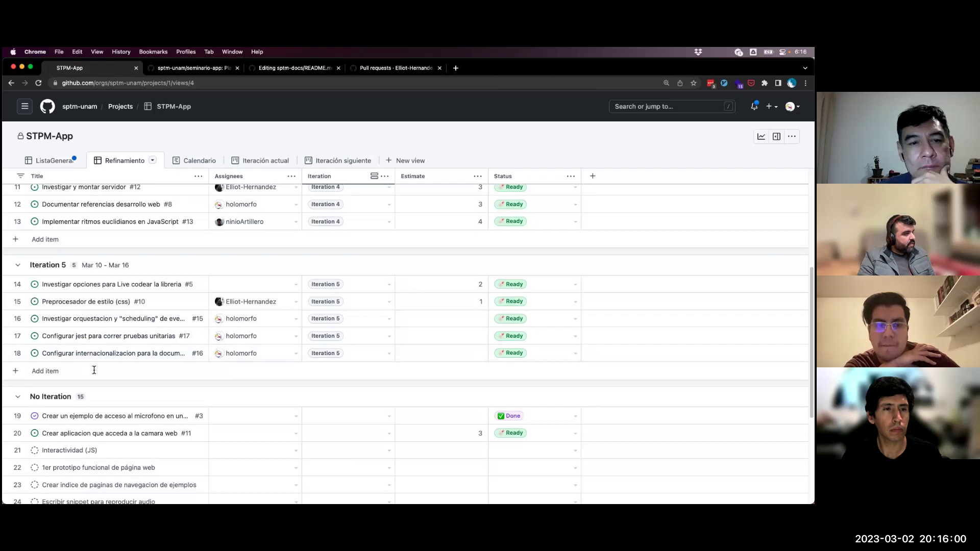
scroll(590, 308, "up", 6)
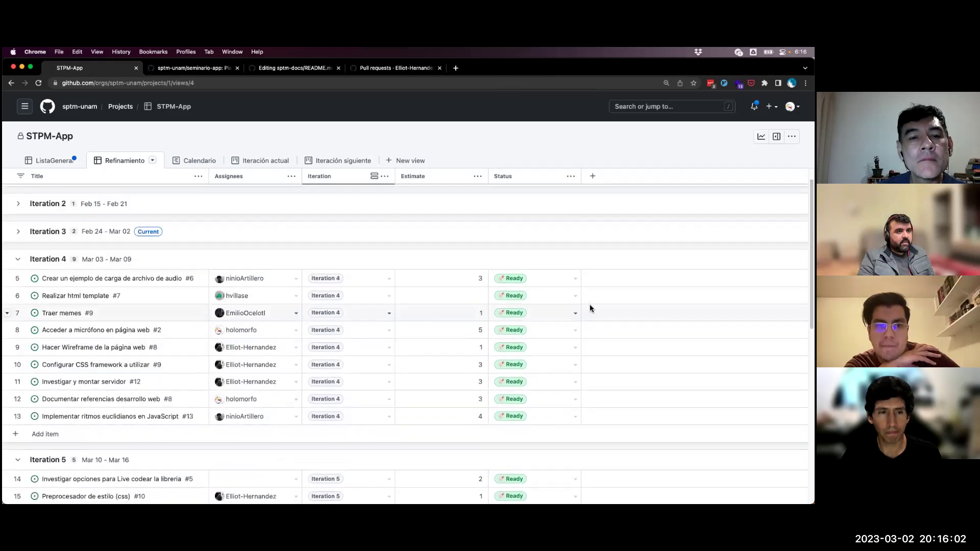
scroll(589, 309, "up", 1)
scroll(367, 279, "down", 2)
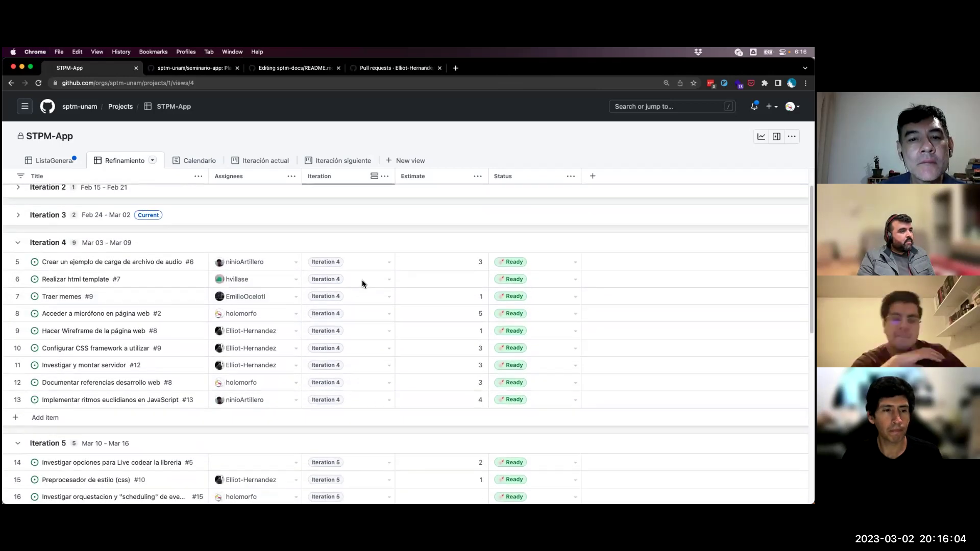
scroll(362, 280, "up", 2)
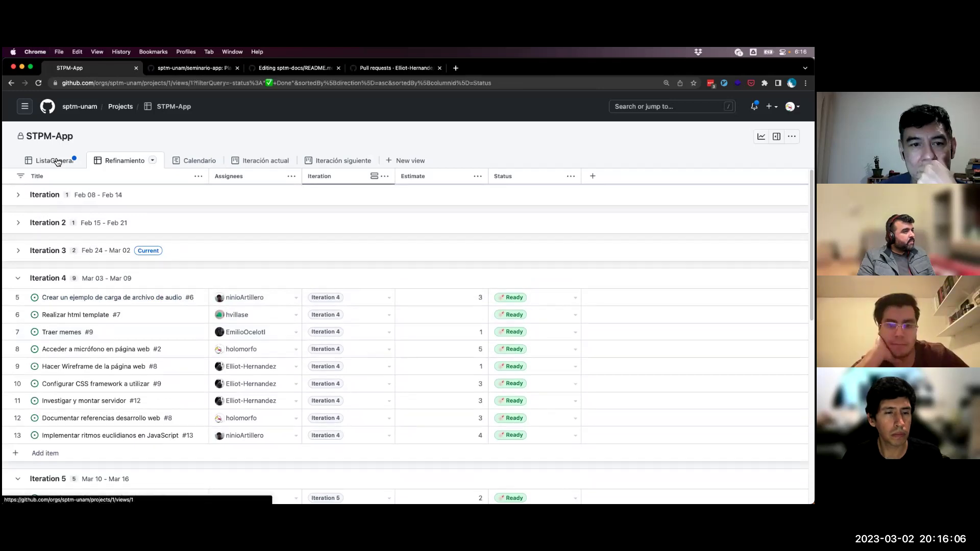
- Look through the ListaGeneral view of all project items that are not Done
left_click(55, 160)
scroll(173, 321, "down", 1)
scroll(173, 321, "down", 4)
scroll(173, 321, "up", 5)
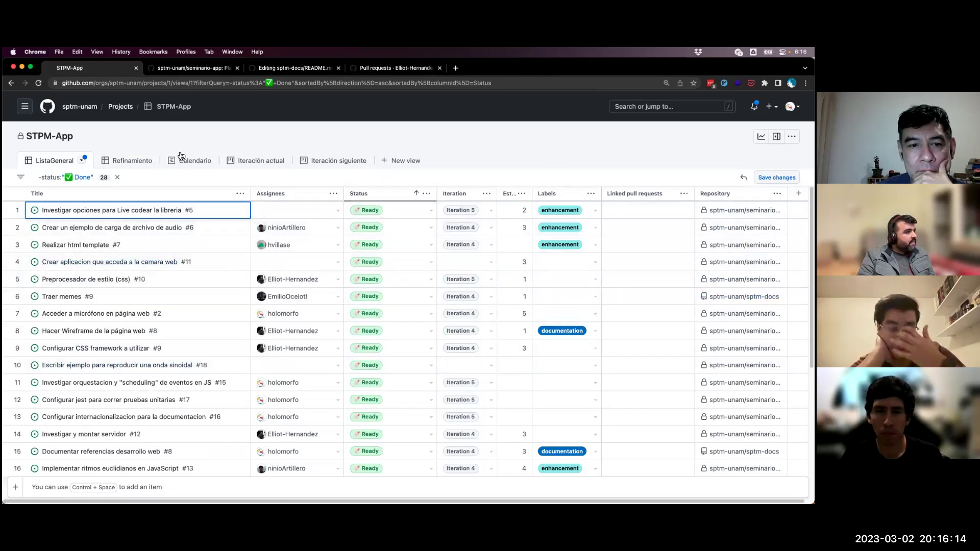
- Generate a status chart from the Iteración siguiente board and examine it
left_click(326, 161)
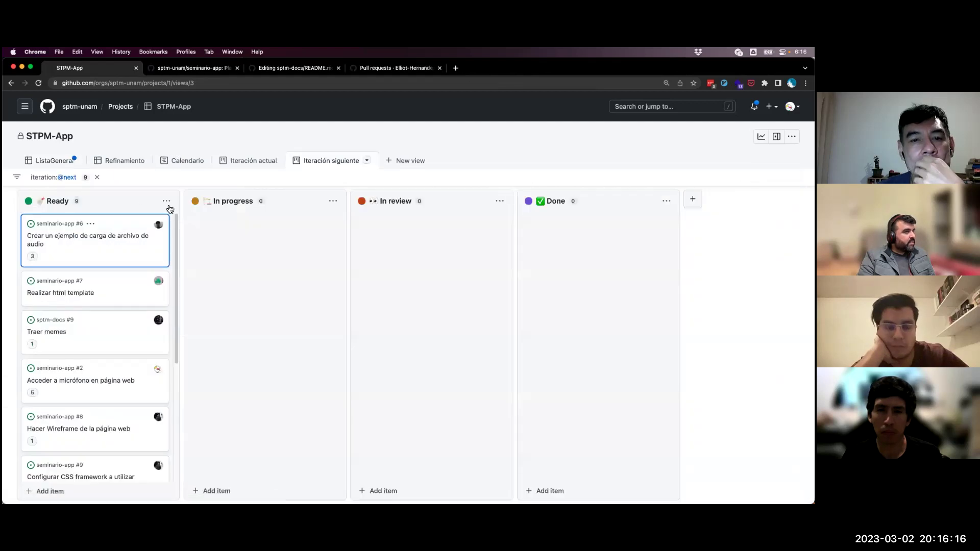
left_click(367, 162)
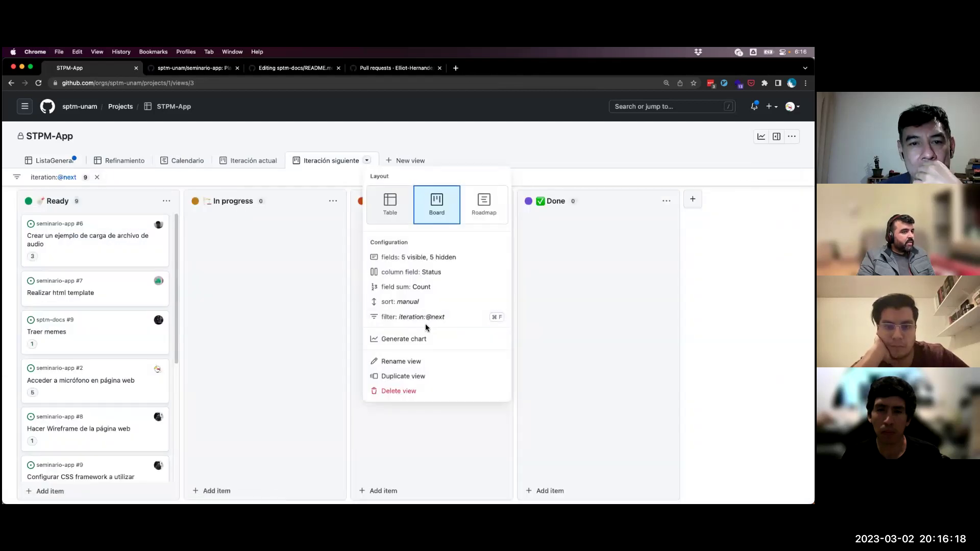
left_click(432, 344)
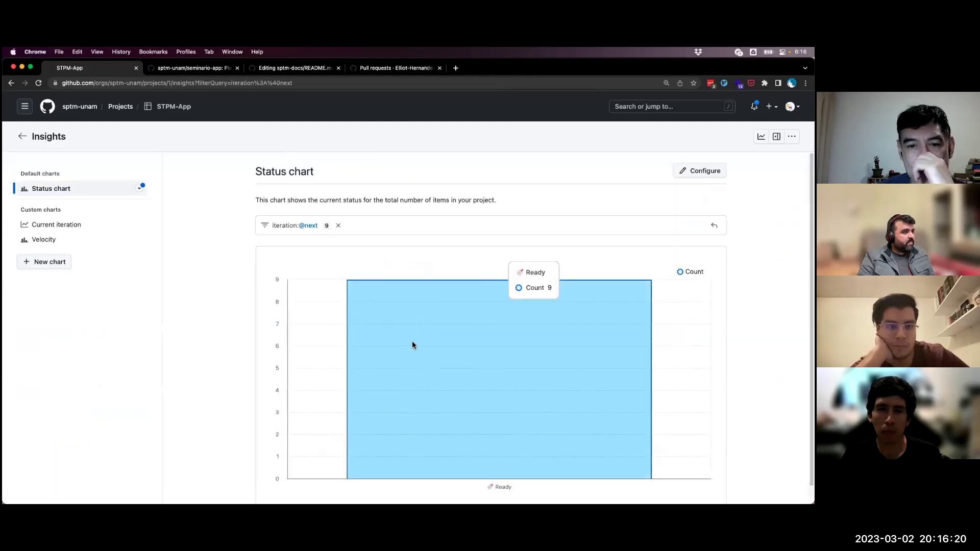
scroll(286, 373, "down", 1)
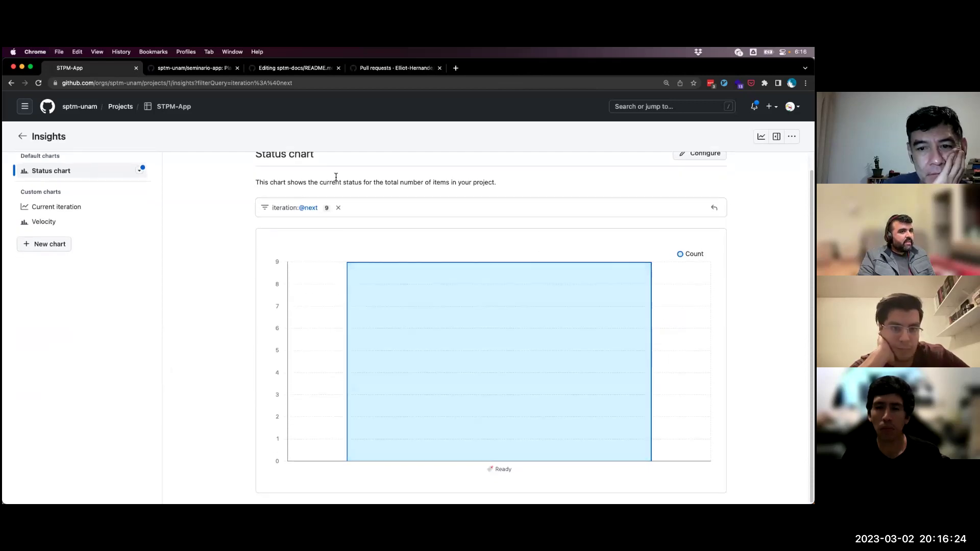
- Examine the Current iteration chart and compare the sum of estimates per iteration in the Velocity chart
left_click(79, 209)
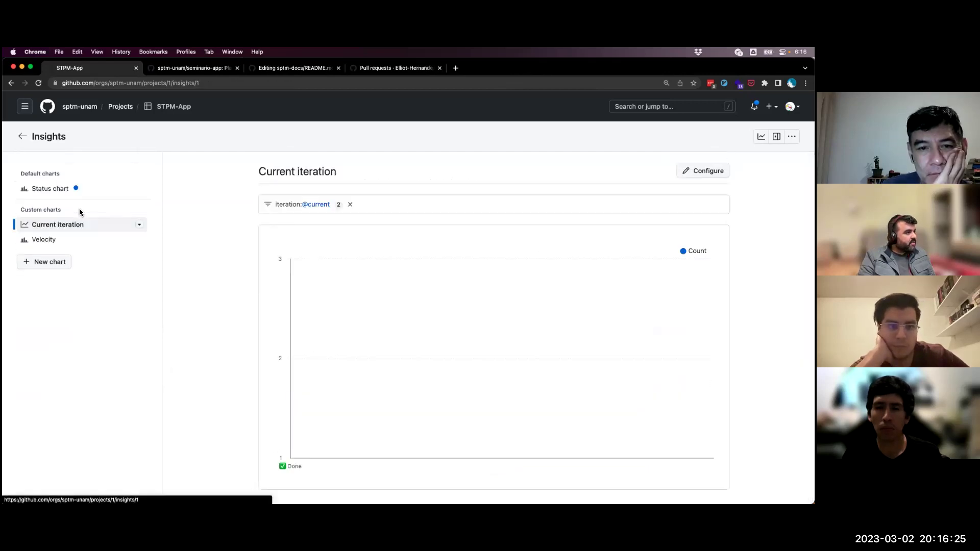
left_click(65, 241)
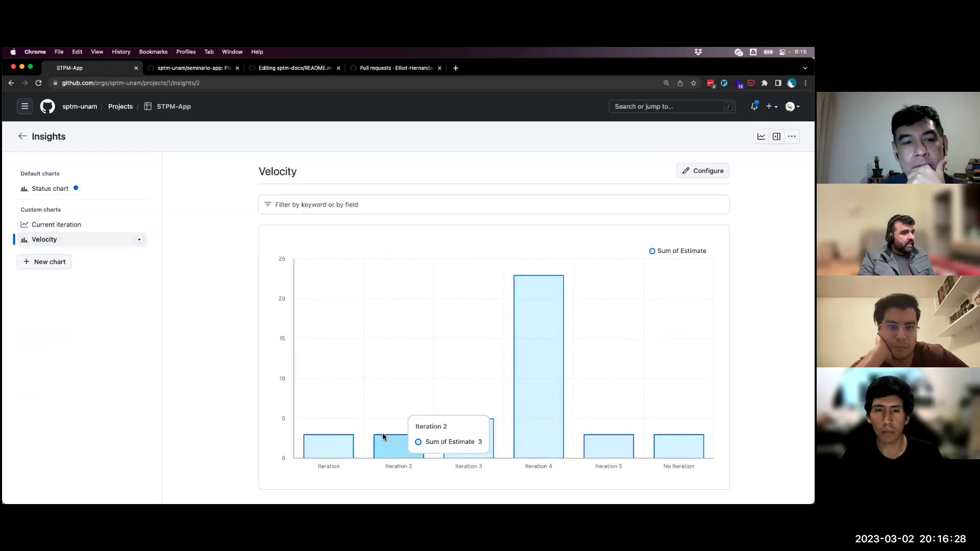
mouse_move(525, 435)
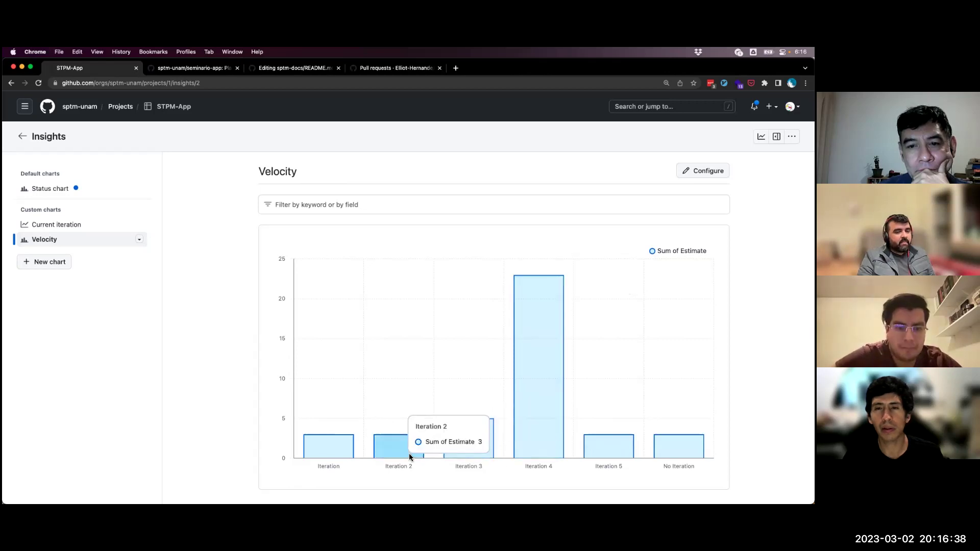
mouse_move(523, 447)
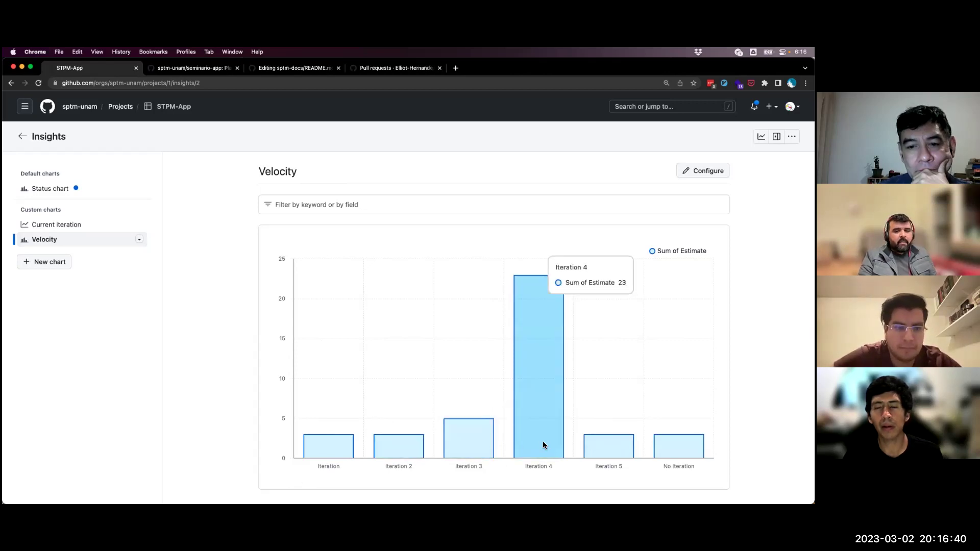
mouse_move(648, 472)
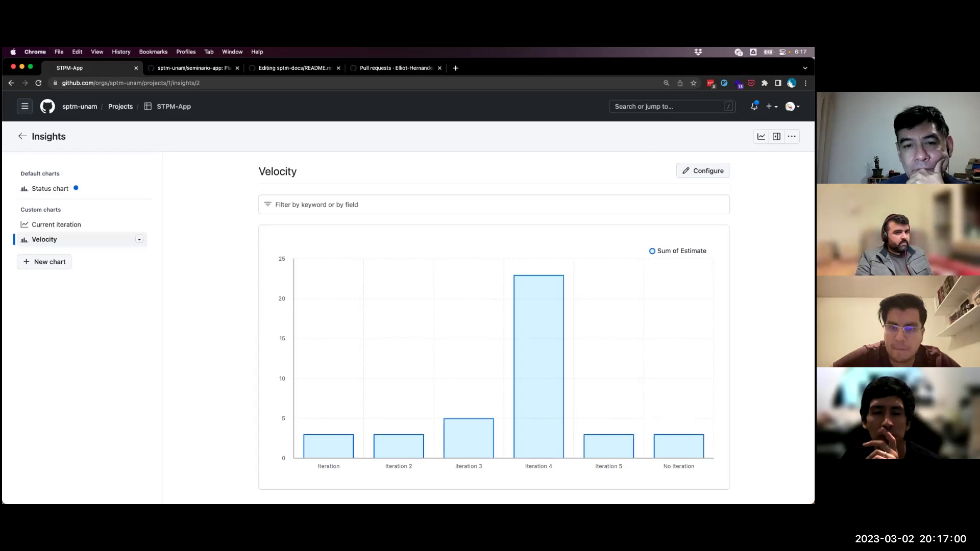
- Leave the project insights and review the ready issues and remaining drafts in the ListaGeneral view
left_click(22, 137)
left_click(31, 165)
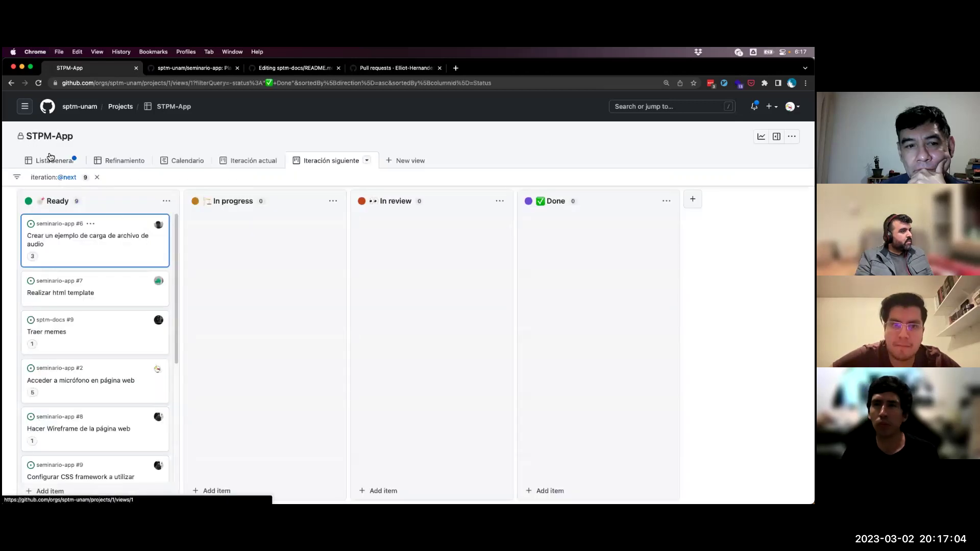
scroll(322, 440, "down", 1)
scroll(322, 440, "down", 5)
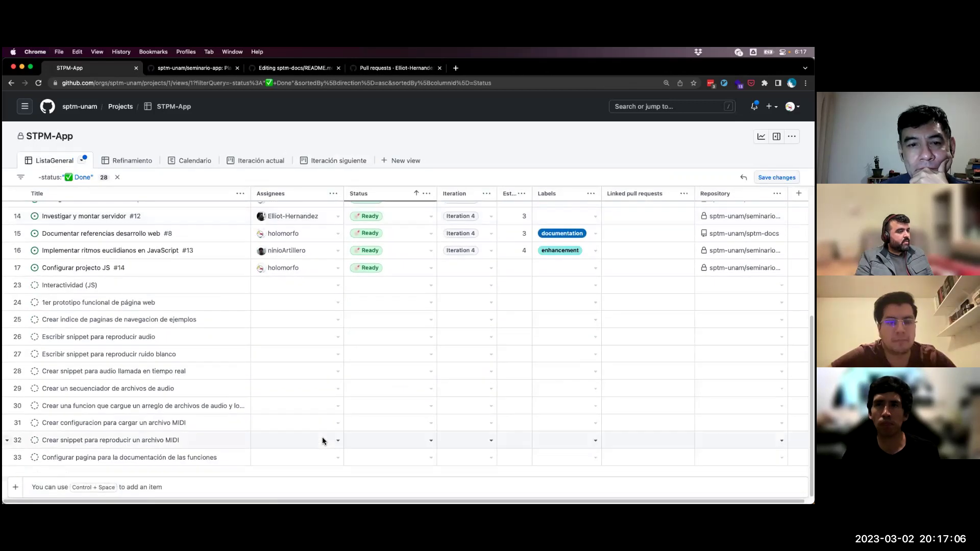
scroll(449, 419, "up", 7)
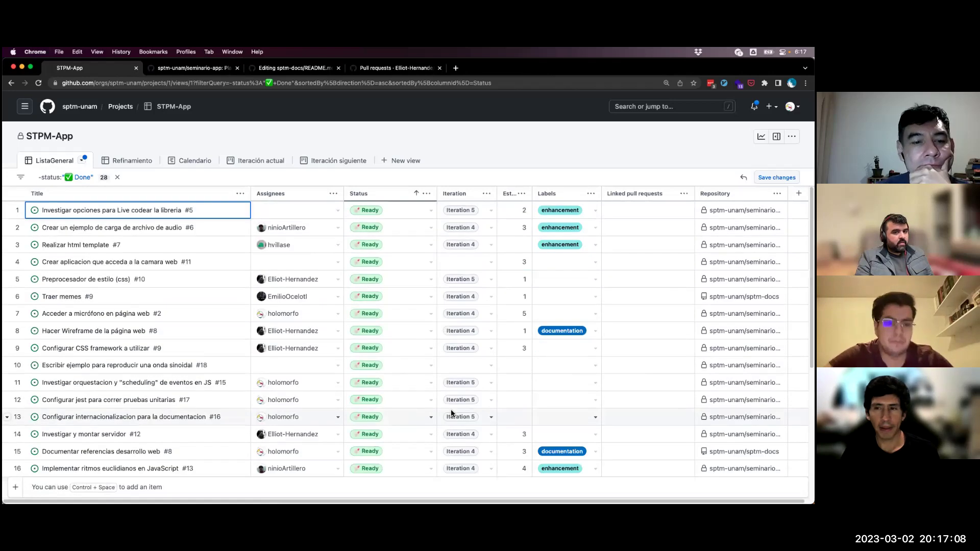